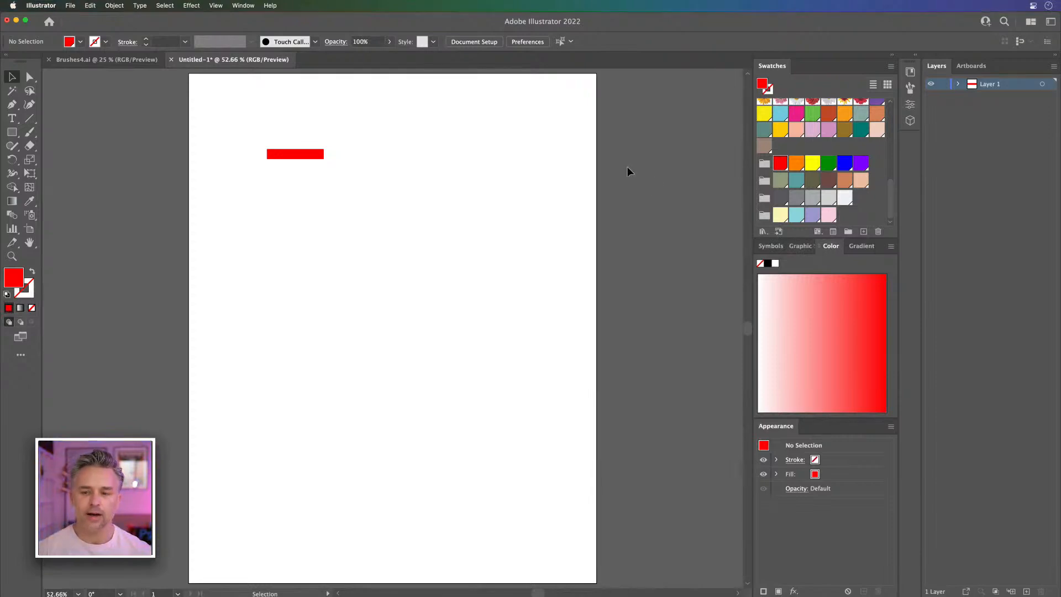
Step: Look through the brushes already available in the document's brush collection
click(916, 55)
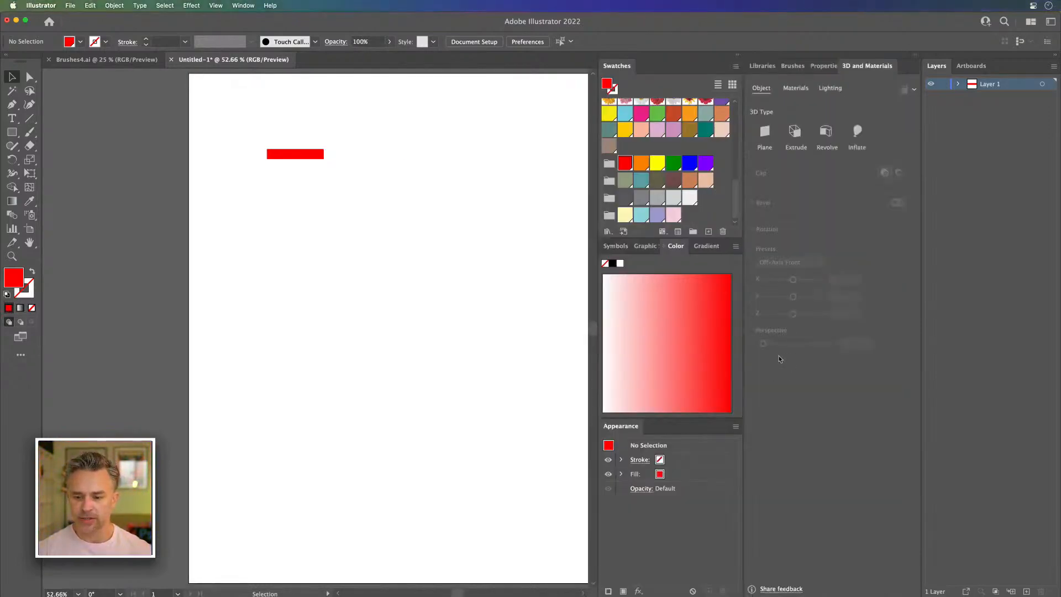
click(793, 66)
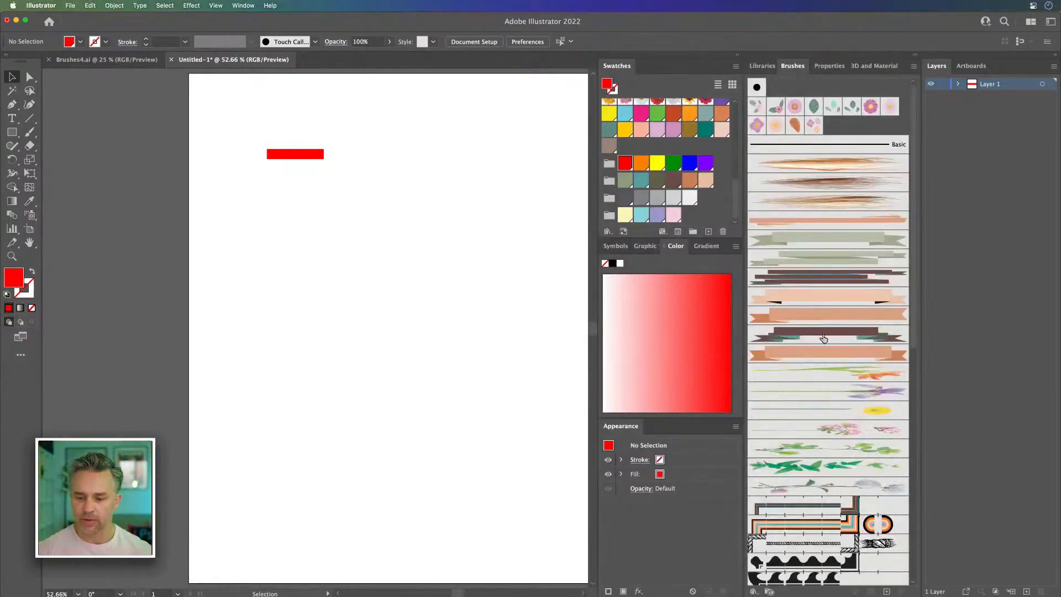
scroll(826, 340, down, 10)
scroll(826, 347, up, 15)
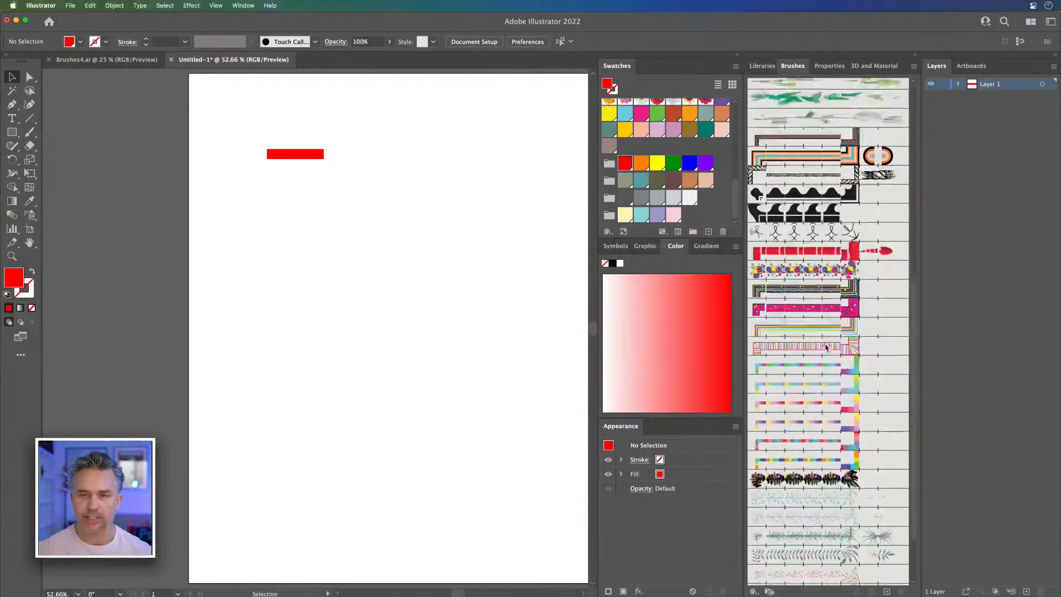
click(914, 57)
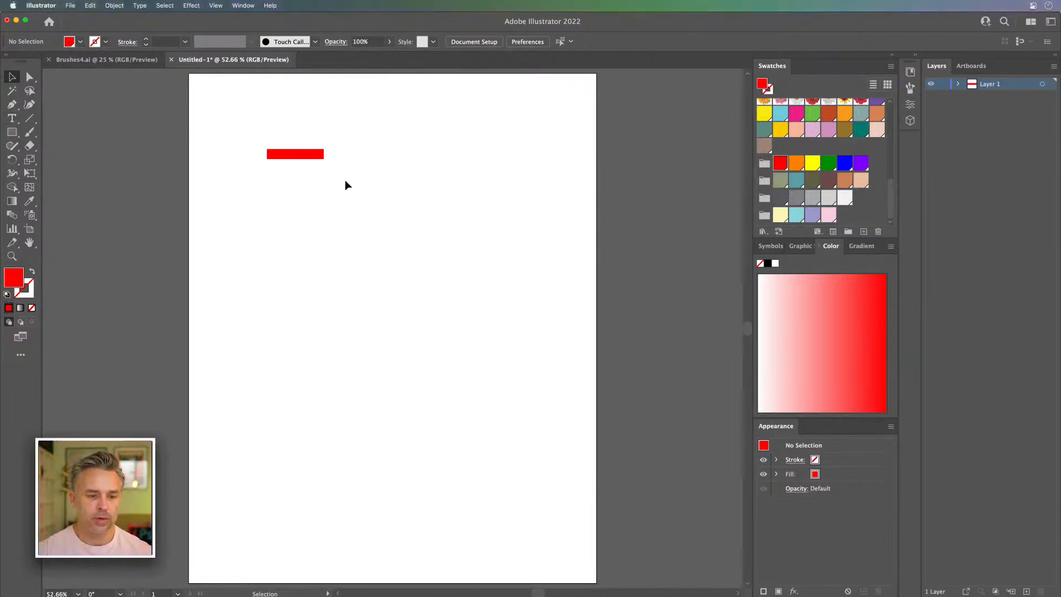
Step: Move the red rectangle to the centre of the artboard and place a duplicate directly below it
click(281, 157)
drag(278, 158, 401, 214)
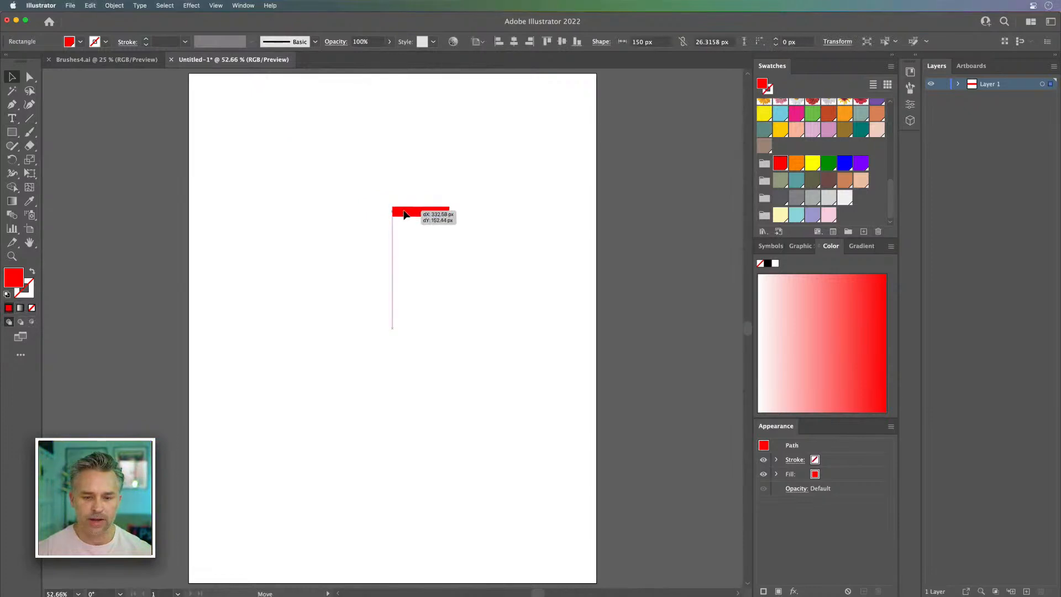
key(super+equal)
key(super+equal)
key(super+equal)
key(super+equal)
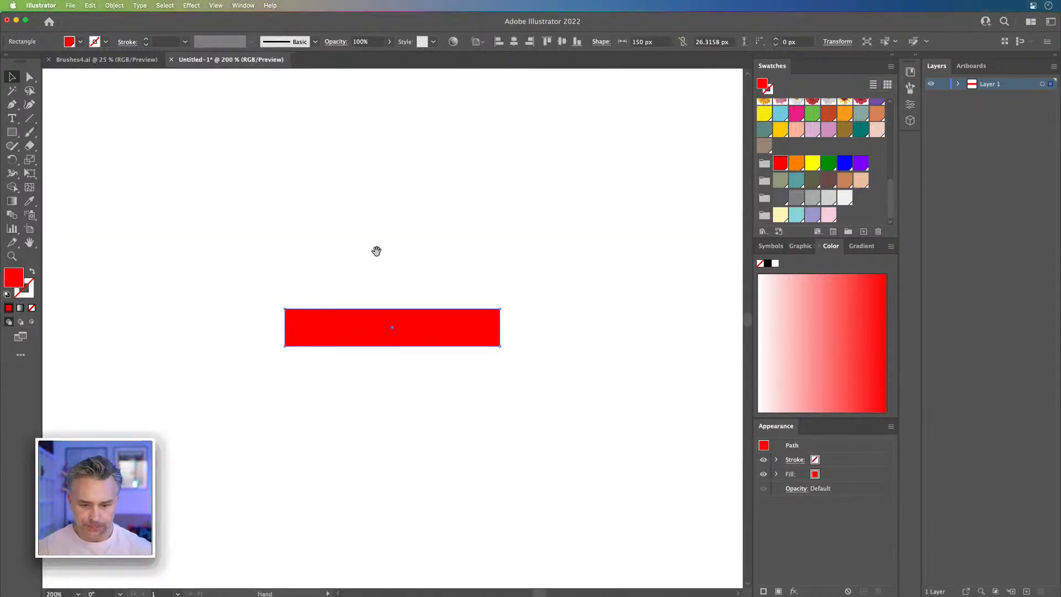
drag(375, 249, 405, 183)
mouse_move(363, 258)
mouse_down()
mouse_move(335, 225)
mouse_move(348, 232)
mouse_move(348, 261)
mouse_move(347, 251)
mouse_up()
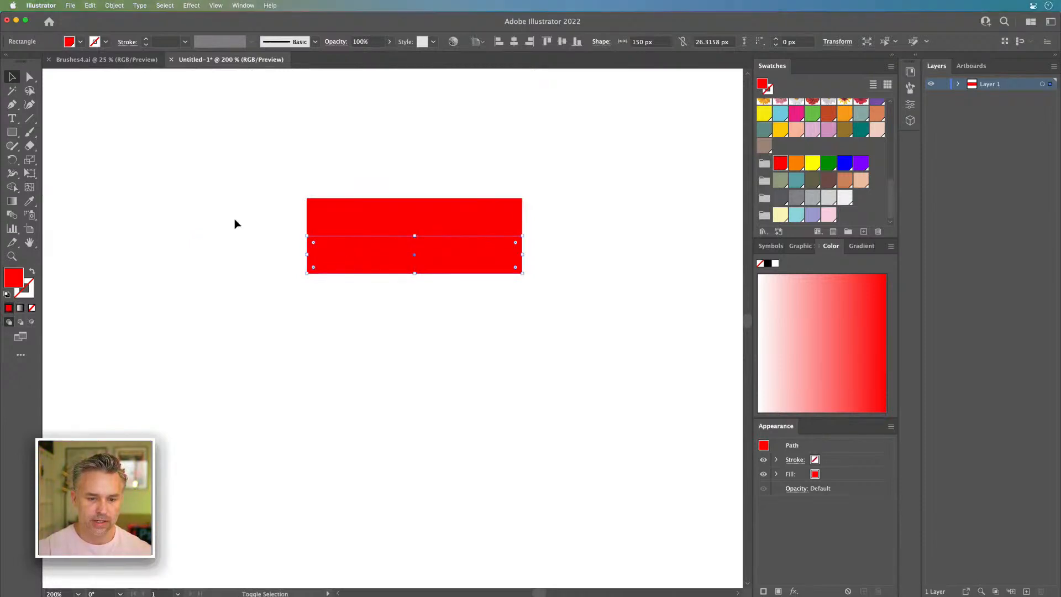
Step: Repeat the duplication downward until six equal red rectangles are stacked edge to edge
key(a)
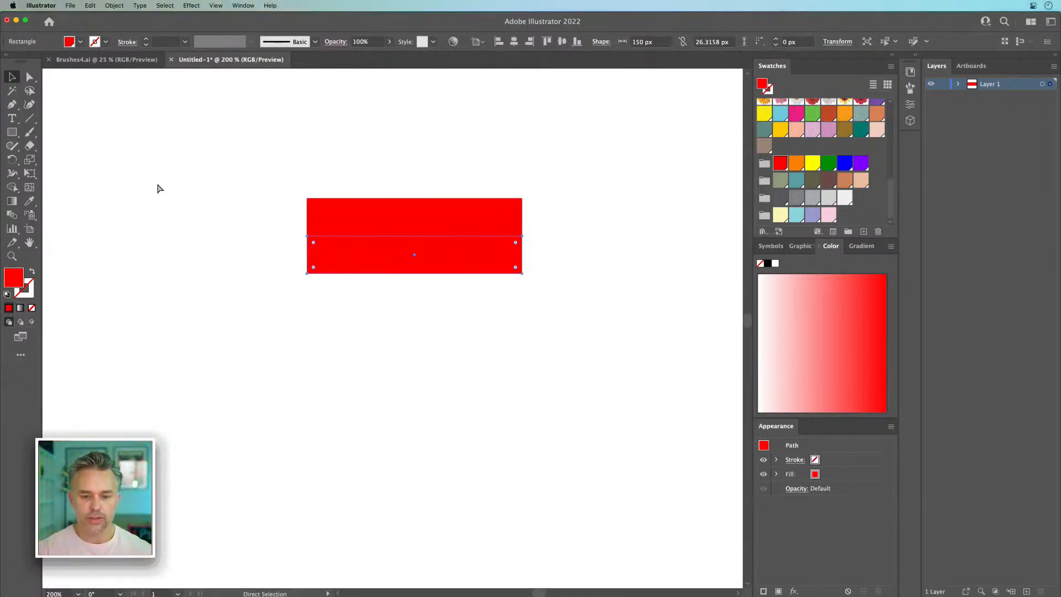
key(super+d)
key(super+d)
key(super+d)
key(super+d)
key(v)
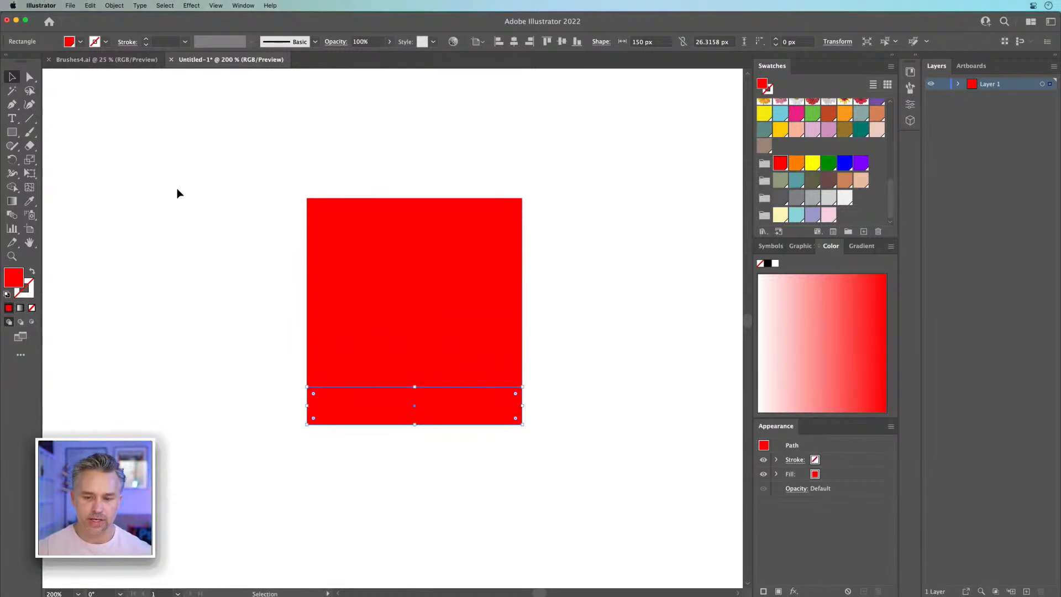
Step: Fill the five rectangles below the top red one with orange, yellow, green, blue and purple, and select the whole stack
click(480, 238)
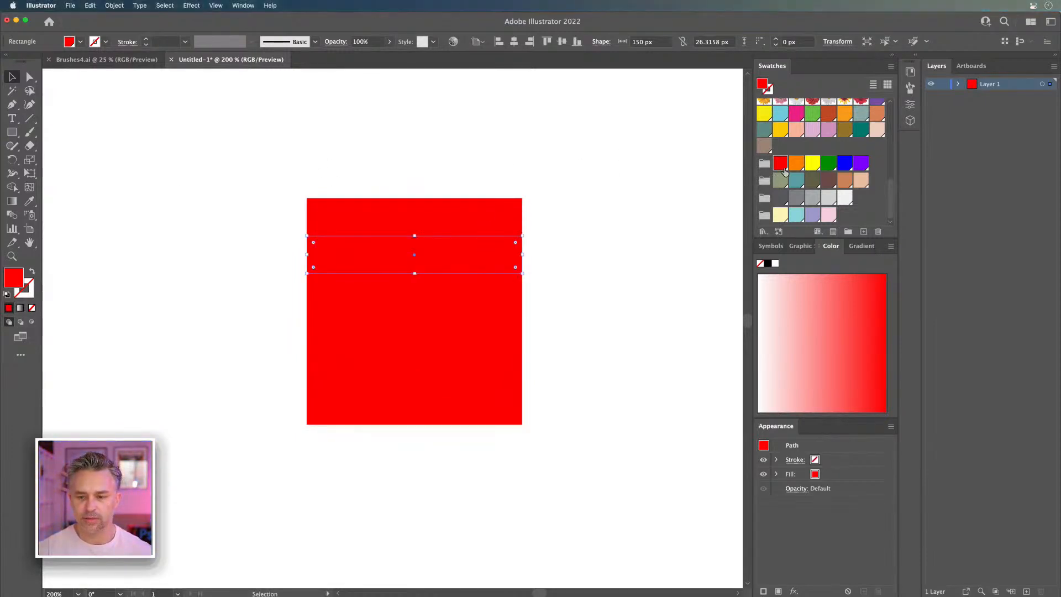
click(793, 165)
click(467, 297)
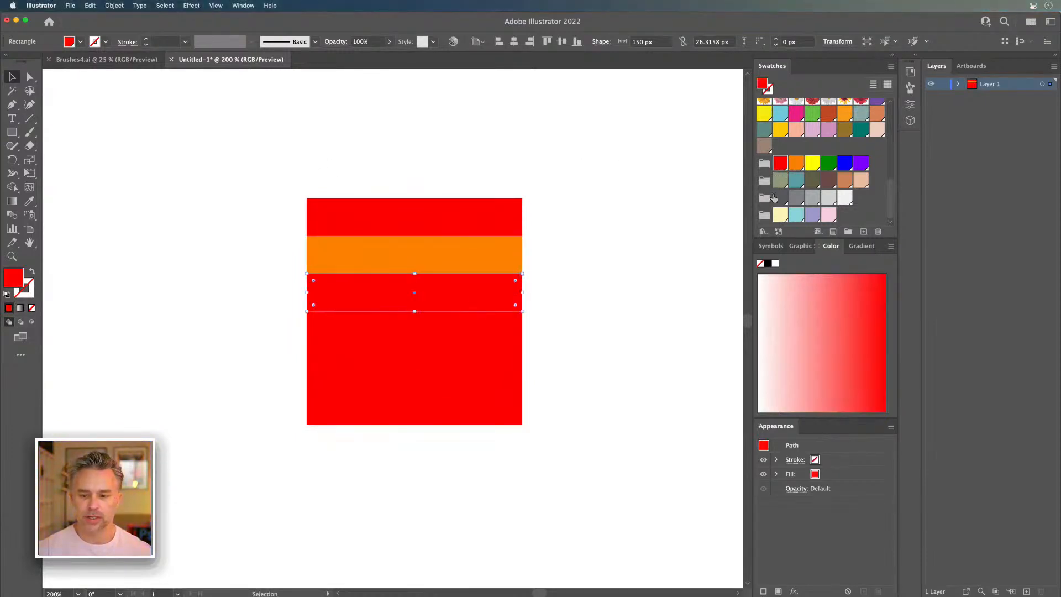
click(807, 166)
click(495, 343)
click(827, 164)
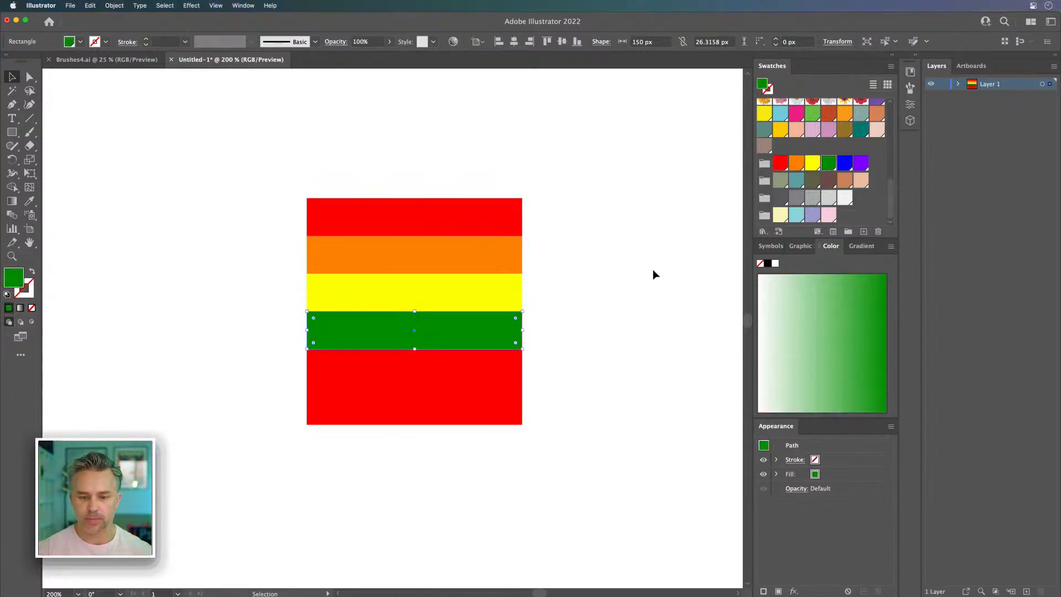
click(480, 368)
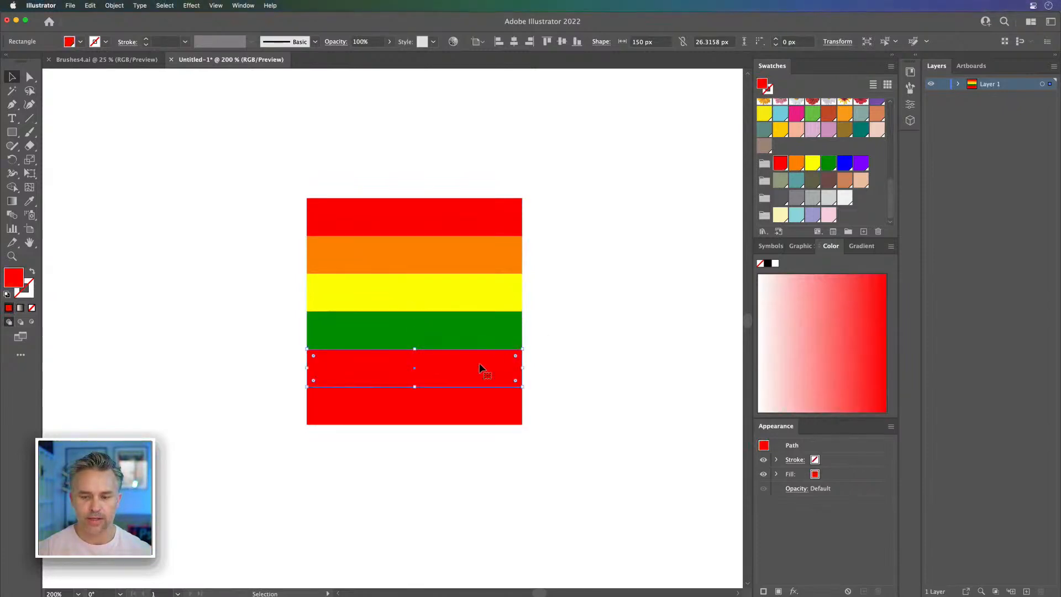
click(845, 165)
click(463, 413)
click(861, 163)
click(260, 156)
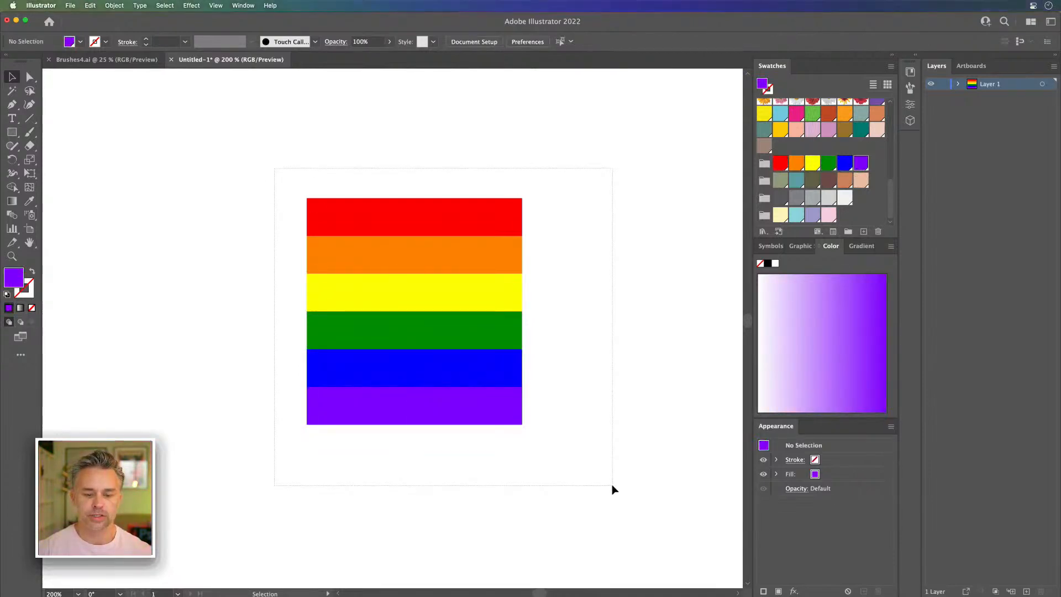
drag(613, 490, 613, 489)
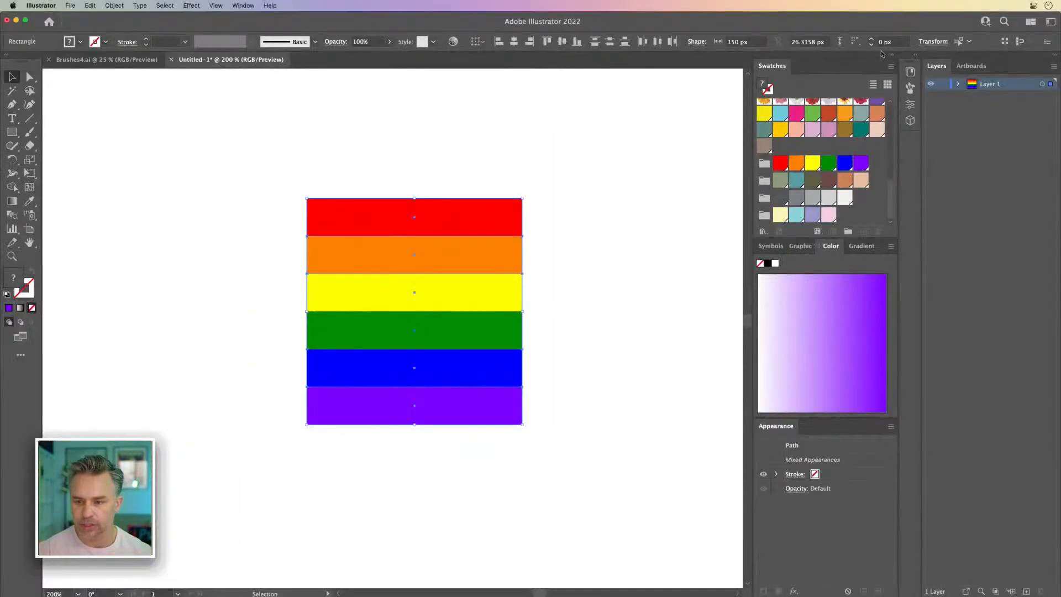
Step: Open the Bright swatch library from the Color Properties collection to view its colour groups, and close it again
click(891, 67)
mouse_move(953, 275)
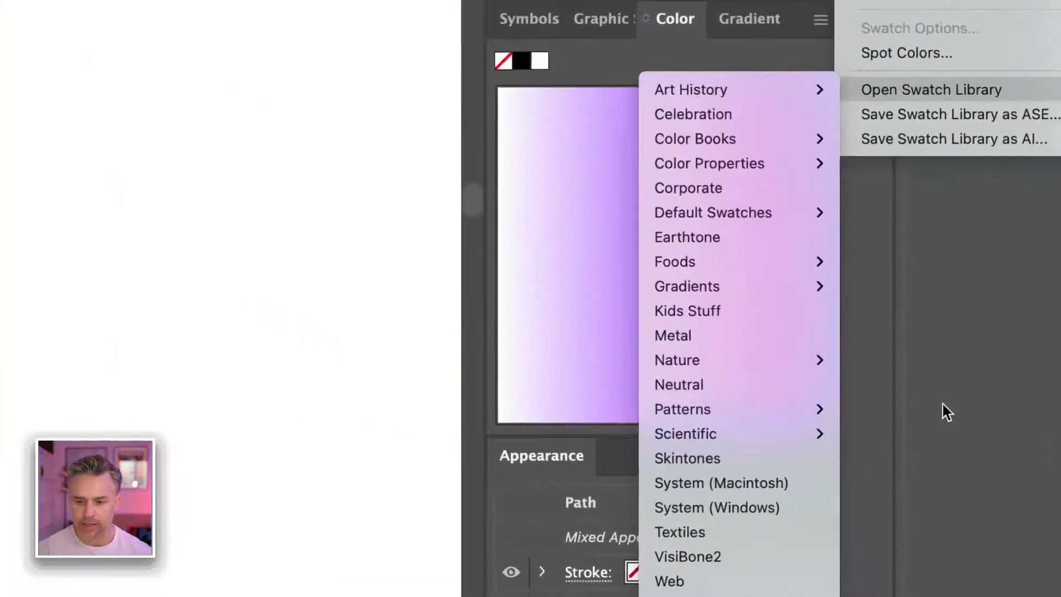
mouse_move(766, 129)
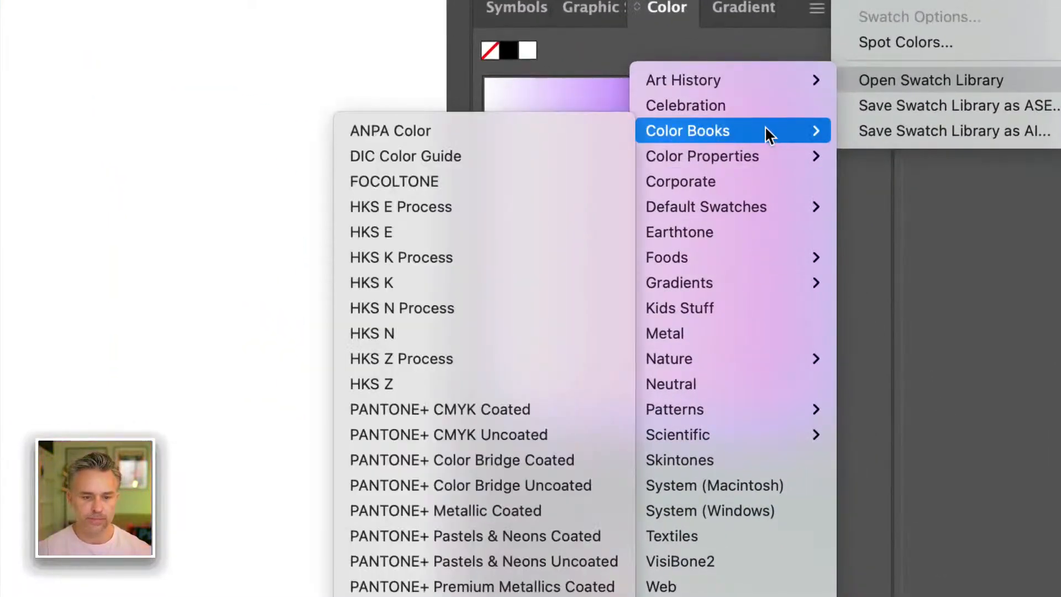
mouse_move(763, 158)
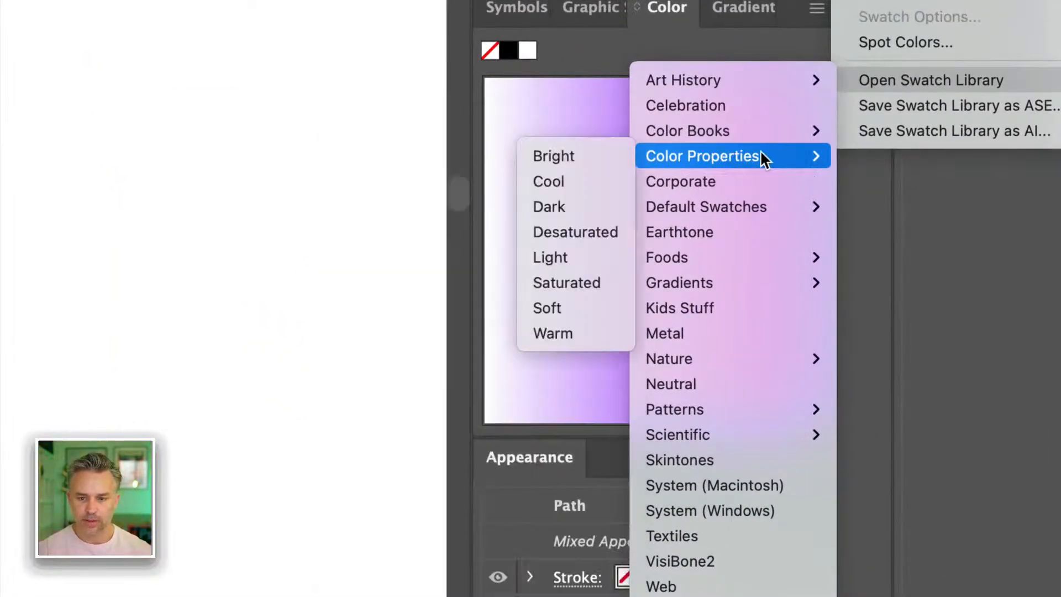
click(578, 152)
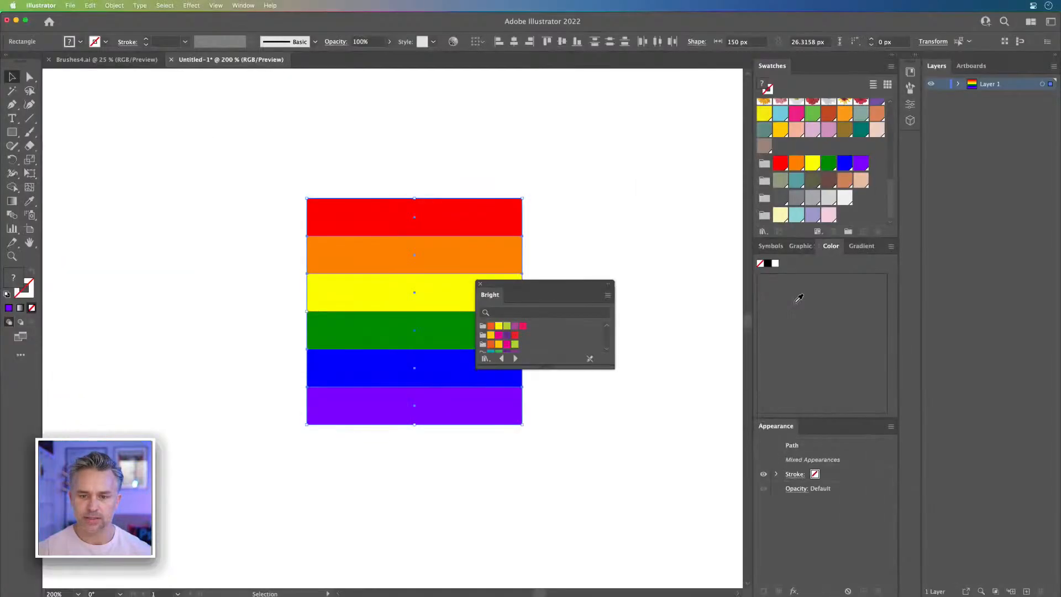
drag(537, 366, 544, 452)
click(479, 284)
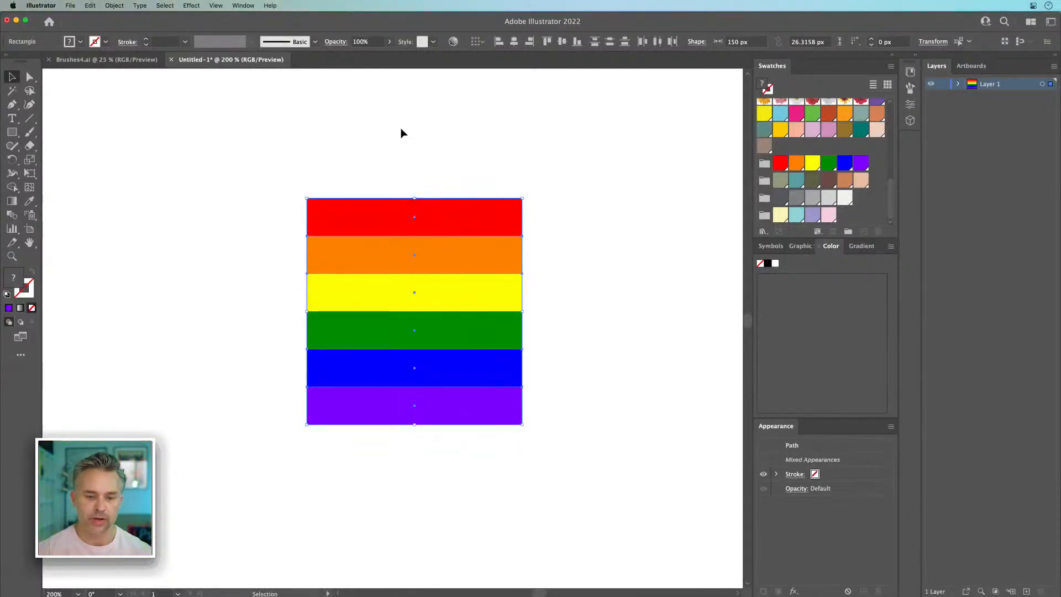
Step: Create a new Pattern Brush from the selected rainbow stripes
click(919, 56)
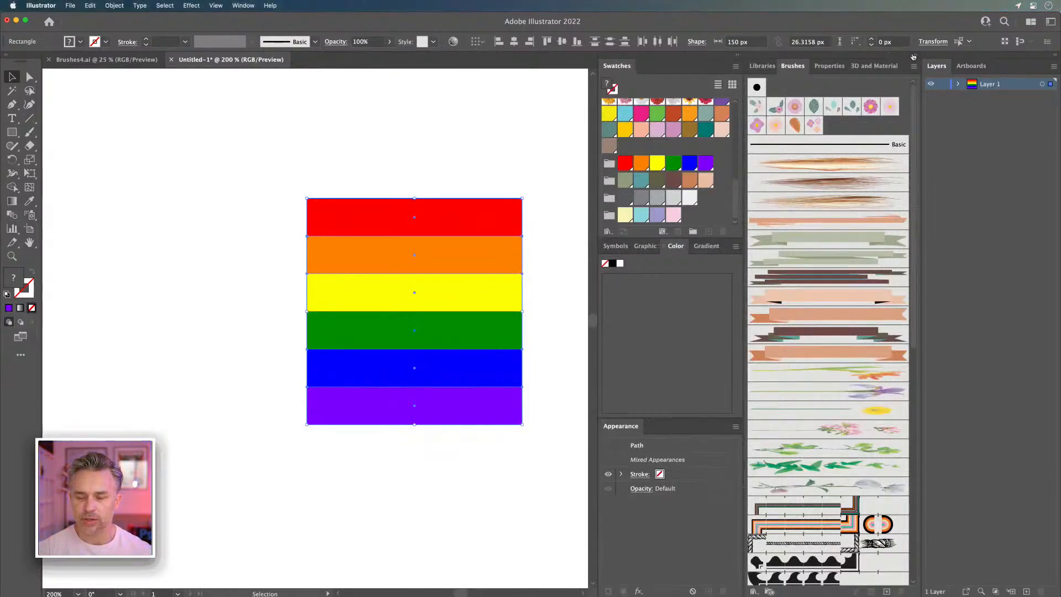
click(915, 55)
key(super+minus)
drag(383, 115, 284, 204)
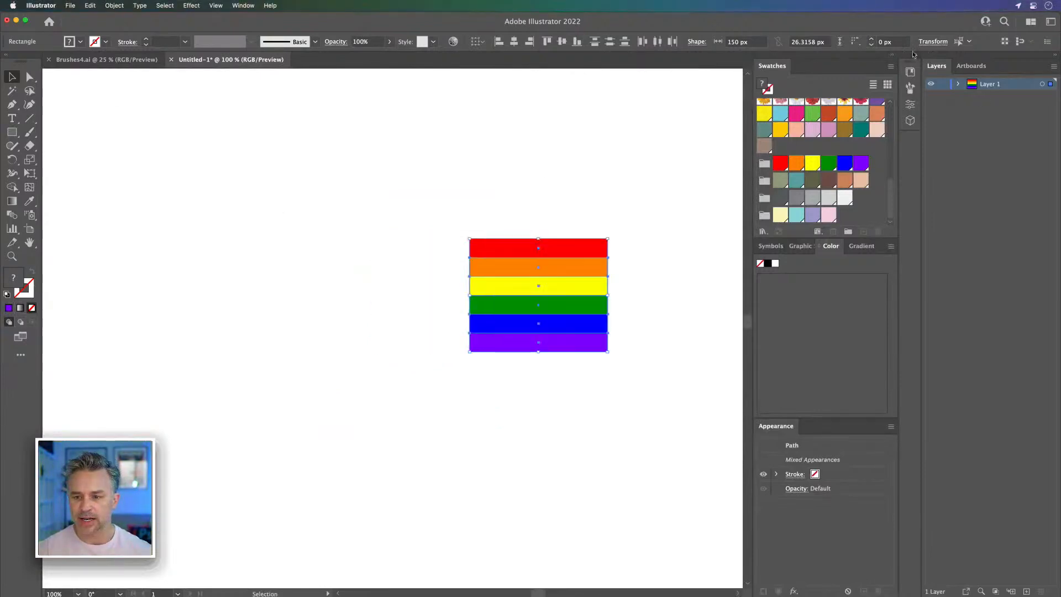
click(913, 54)
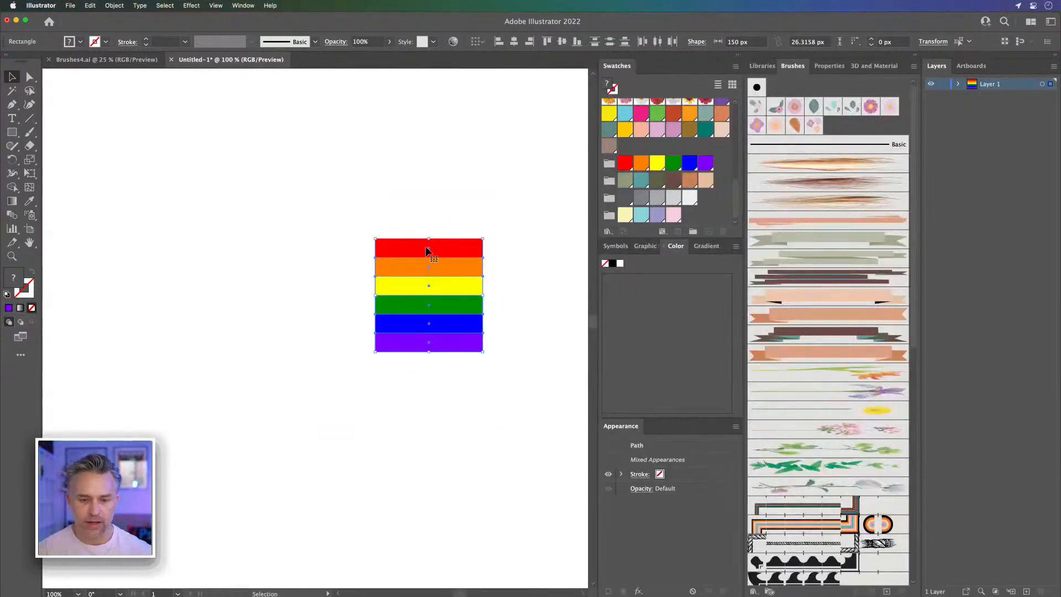
drag(405, 249, 819, 519)
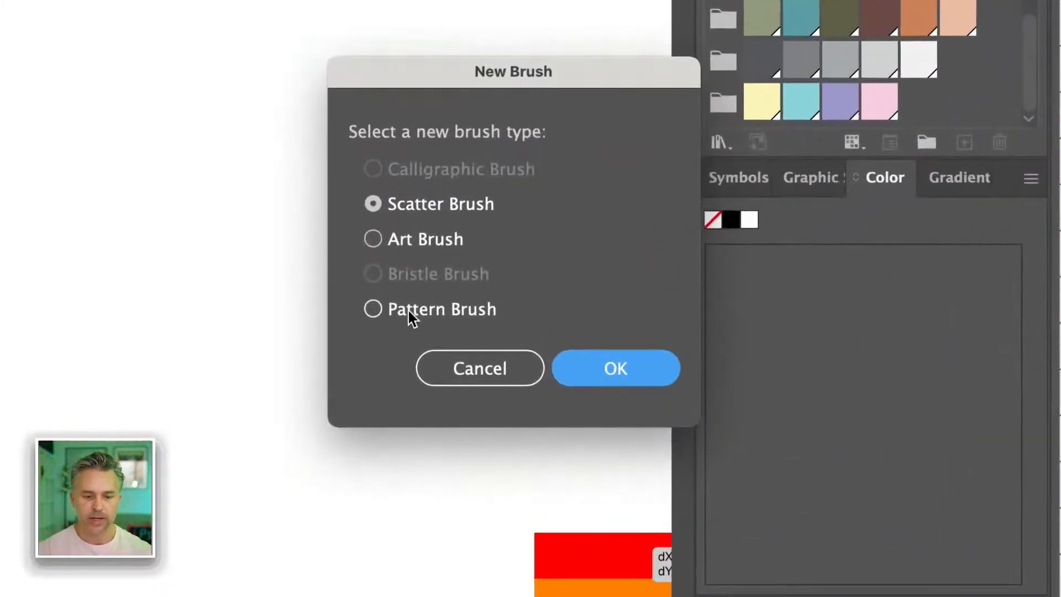
click(494, 301)
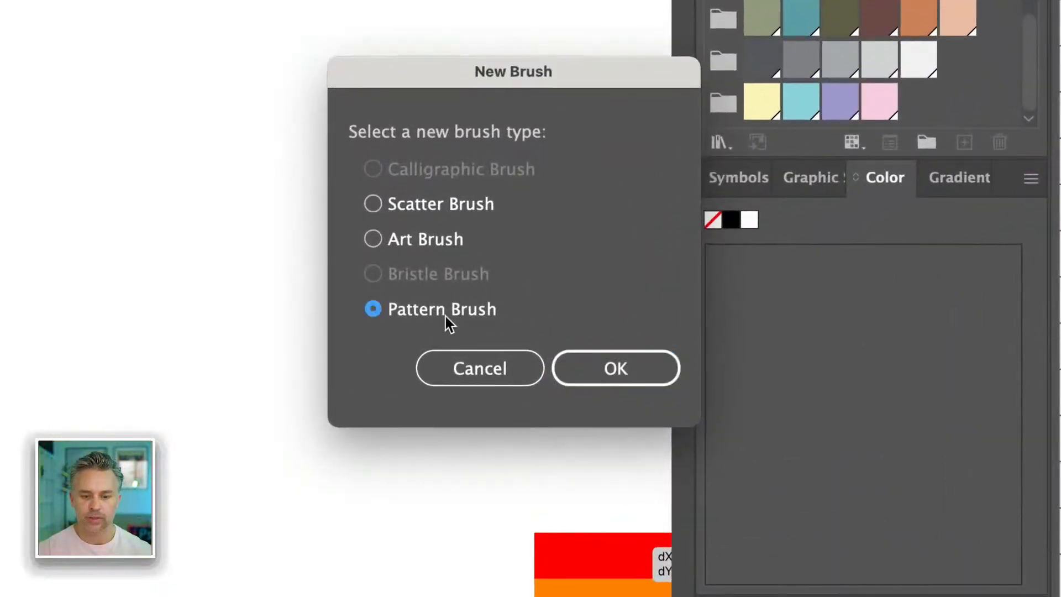
click(597, 366)
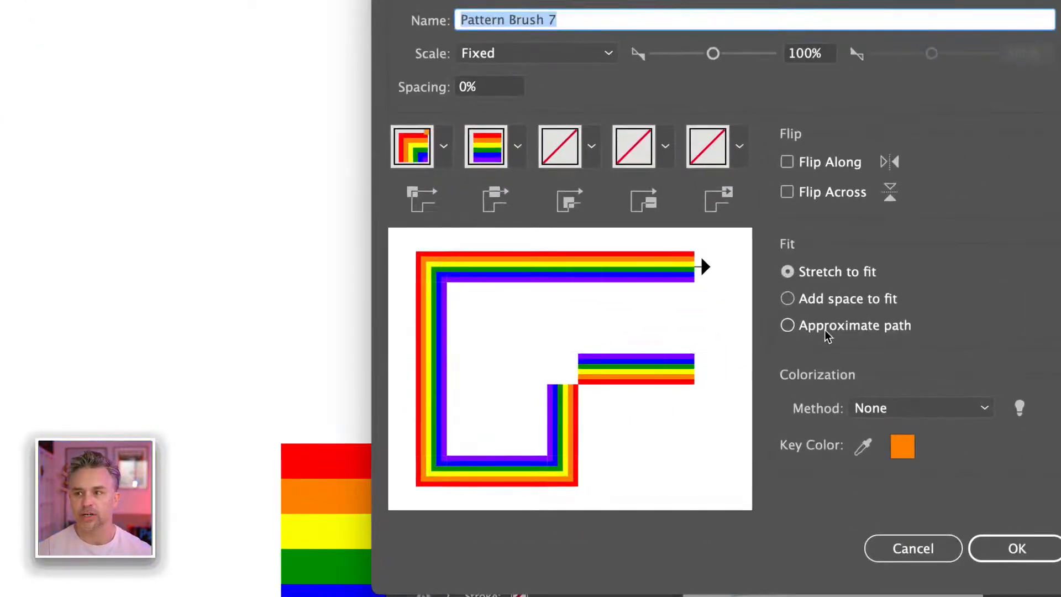
Step: Set the pattern brush's inner corner tile to Auto-Centered and accept the brush options
click(591, 148)
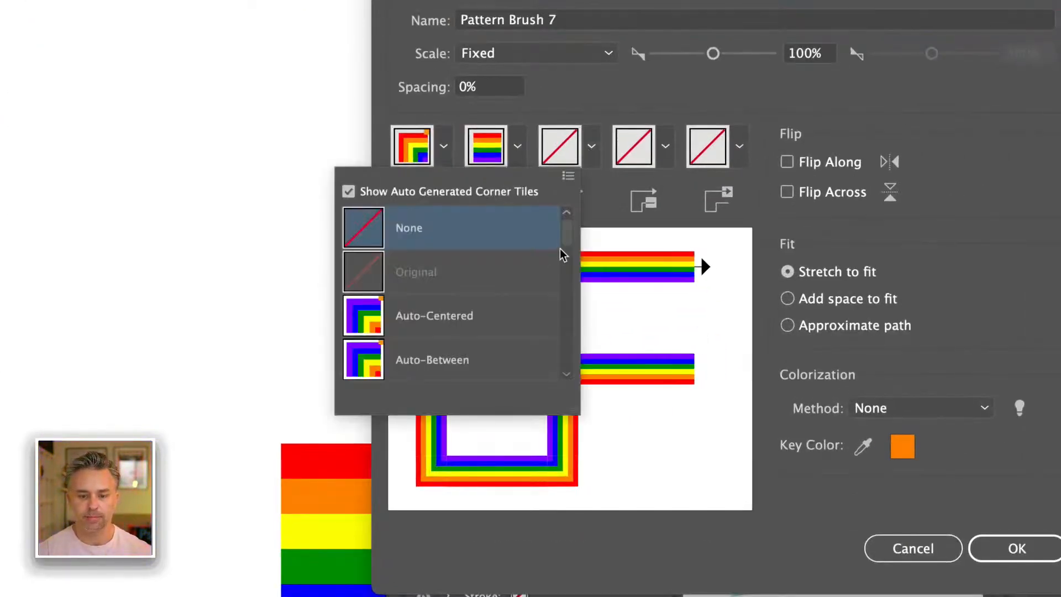
click(379, 321)
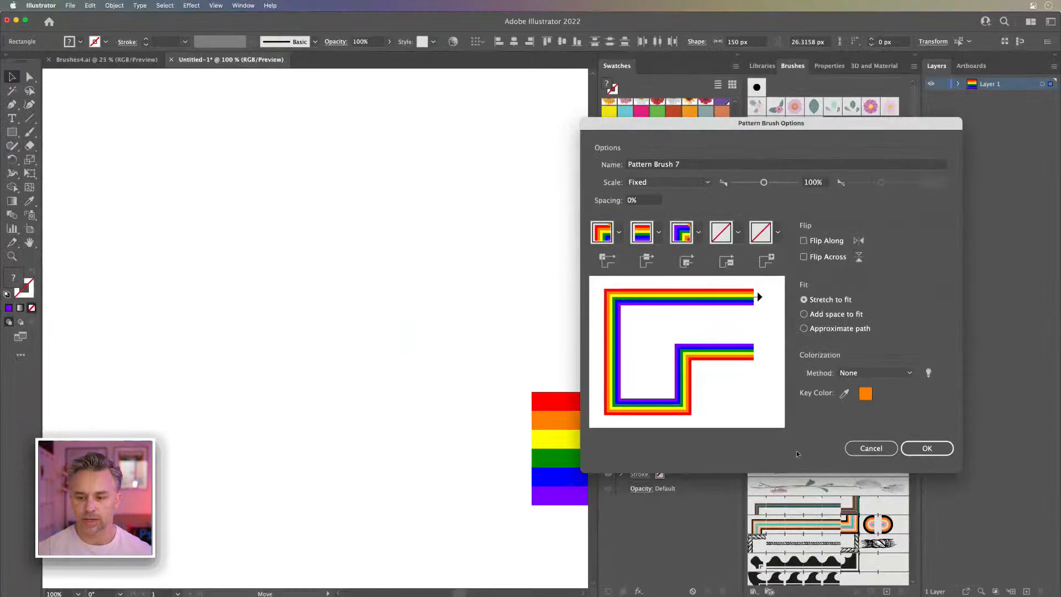
click(1060, 513)
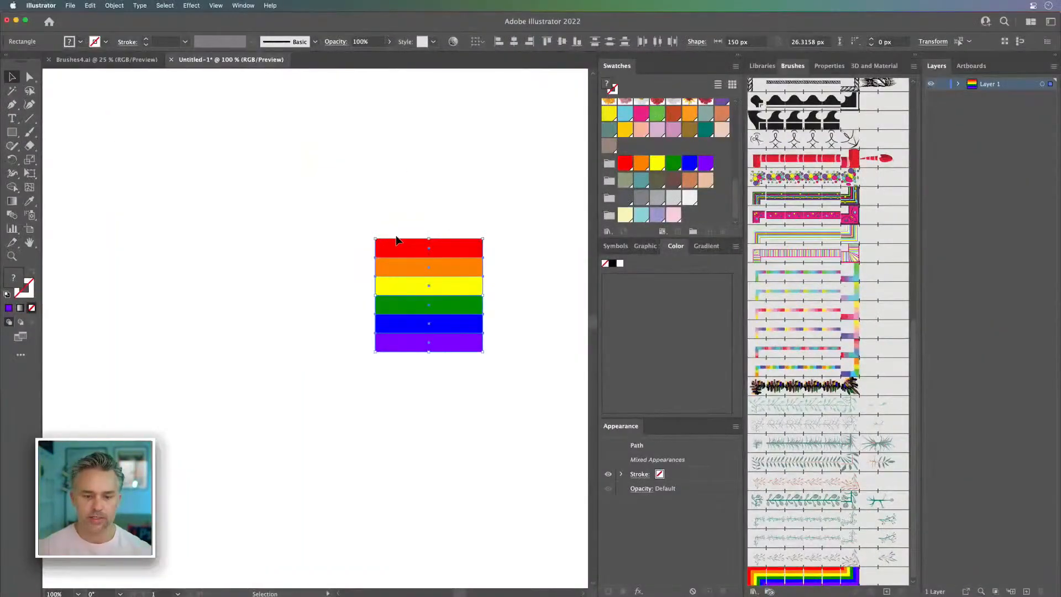
Step: Move the rainbow stripes off the artboard to its left side
scroll(397, 238, down, 3)
drag(284, 255, 377, 360)
drag(445, 306, 131, 313)
drag(342, 376, 291, 281)
Step: Add the text LOVE to the upper half of the artboard and scale it up to about 262 pt
click(14, 118)
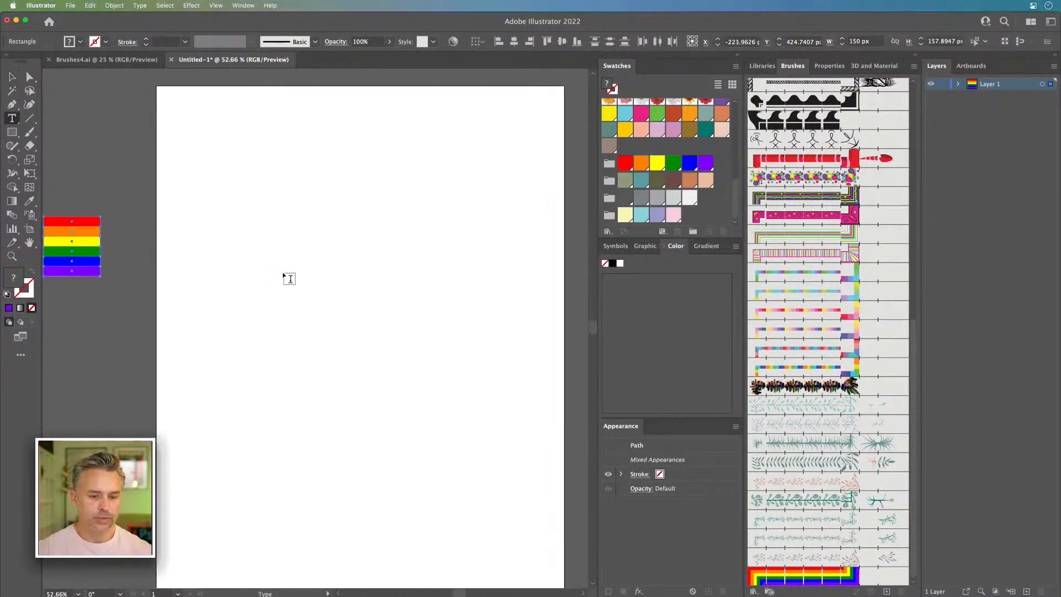
click(284, 271)
text(LOVE)
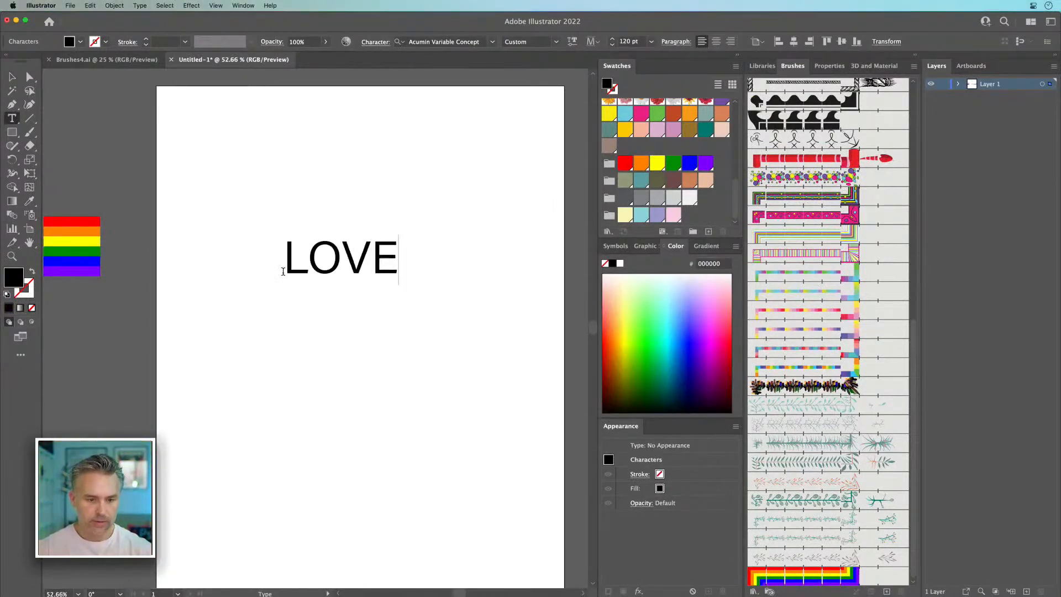
click(11, 76)
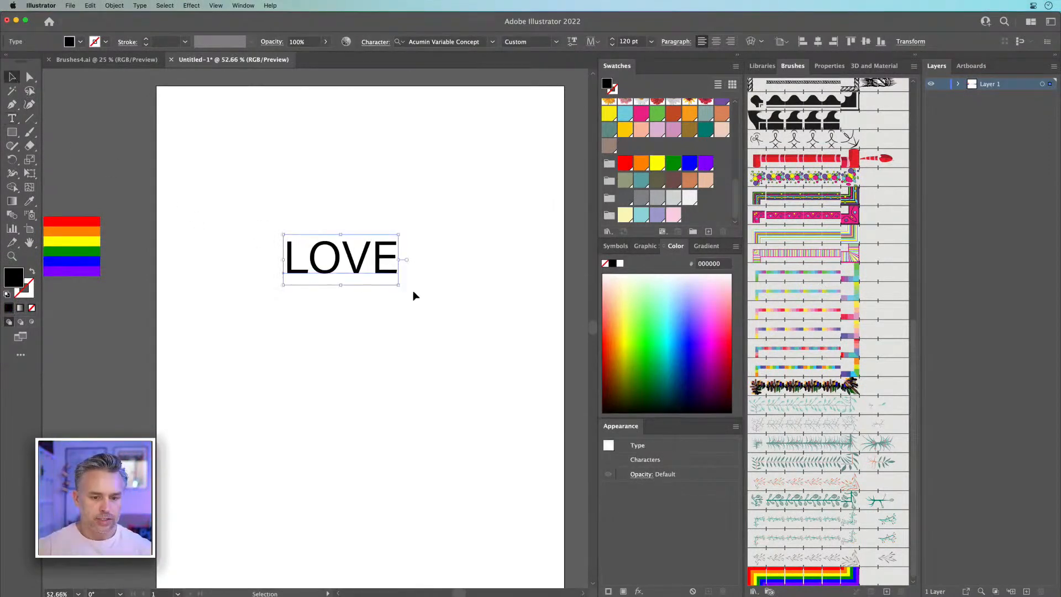
drag(389, 287, 531, 341)
drag(361, 316, 316, 324)
Step: Increase the variable font weight of the LOVE text to about 812
click(761, 66)
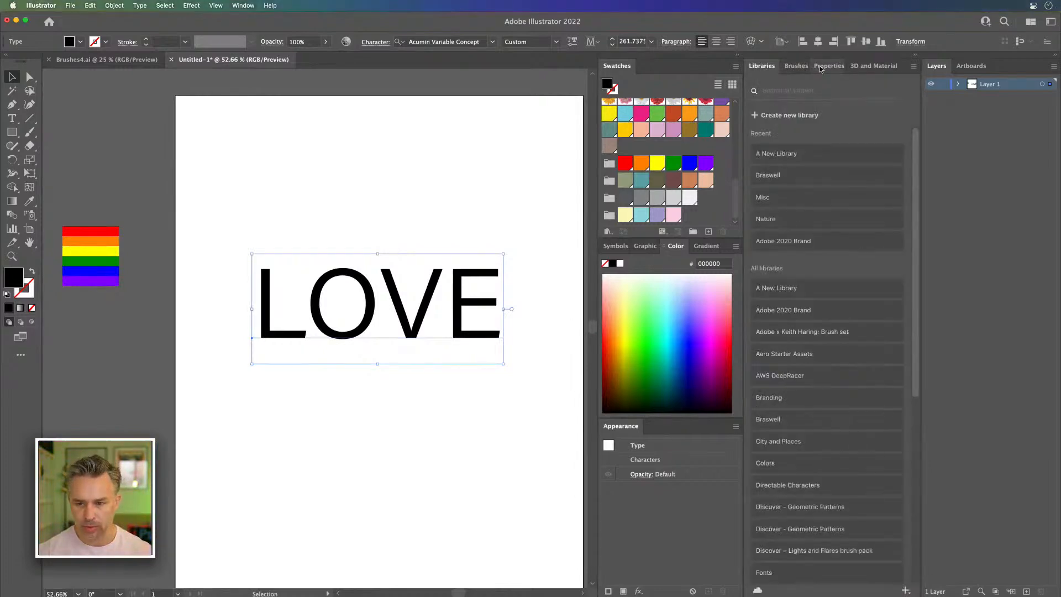
click(820, 66)
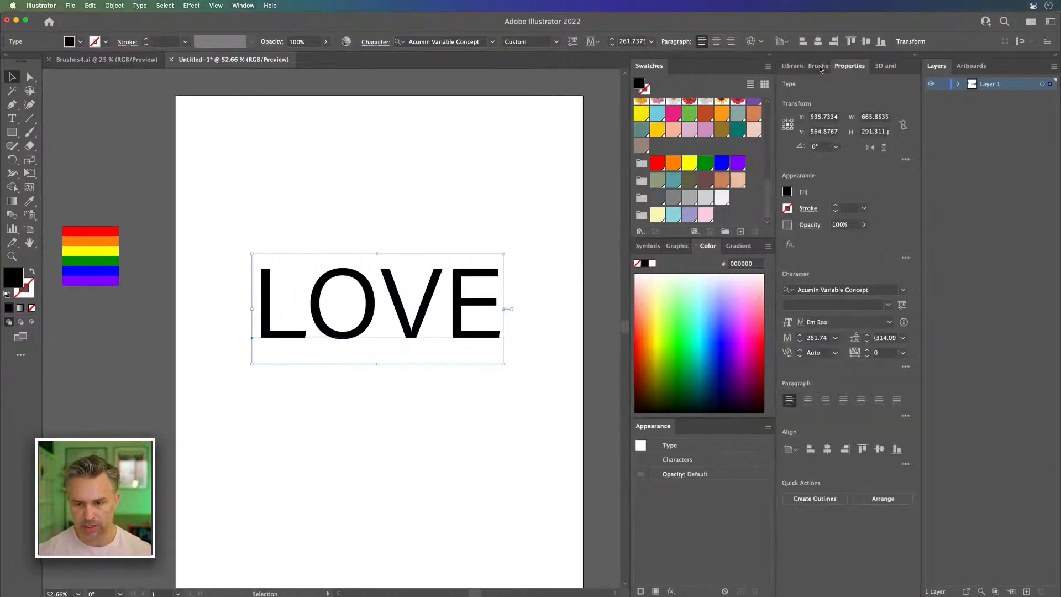
click(902, 304)
drag(808, 339, 856, 338)
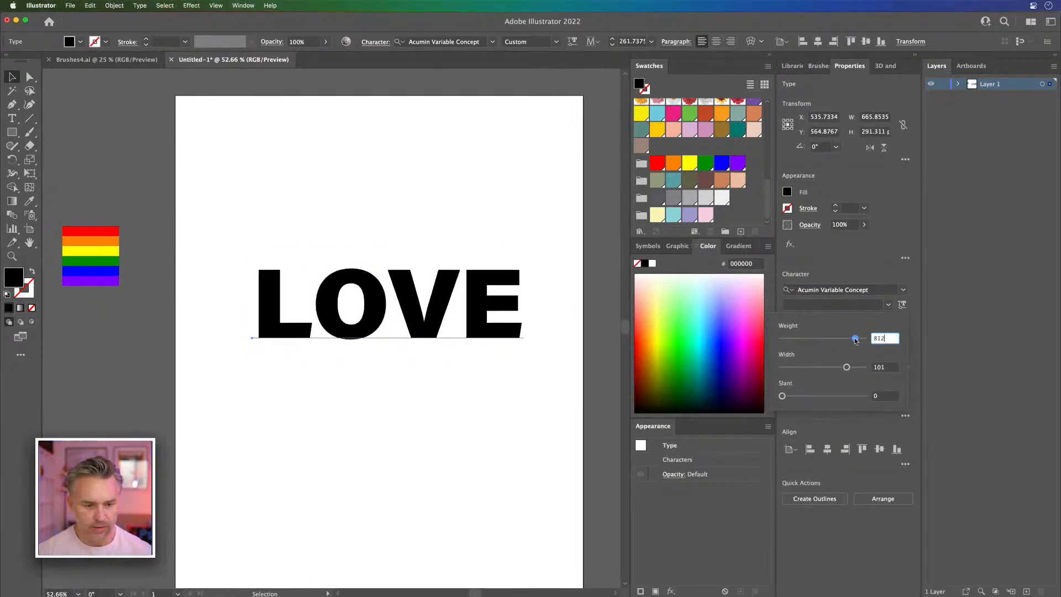
Step: Convert the LOVE text to outlines and swap its fill and stroke so the letters have only a black outline
click(381, 289)
key(super+equal)
drag(381, 289, 425, 241)
right_click(374, 238)
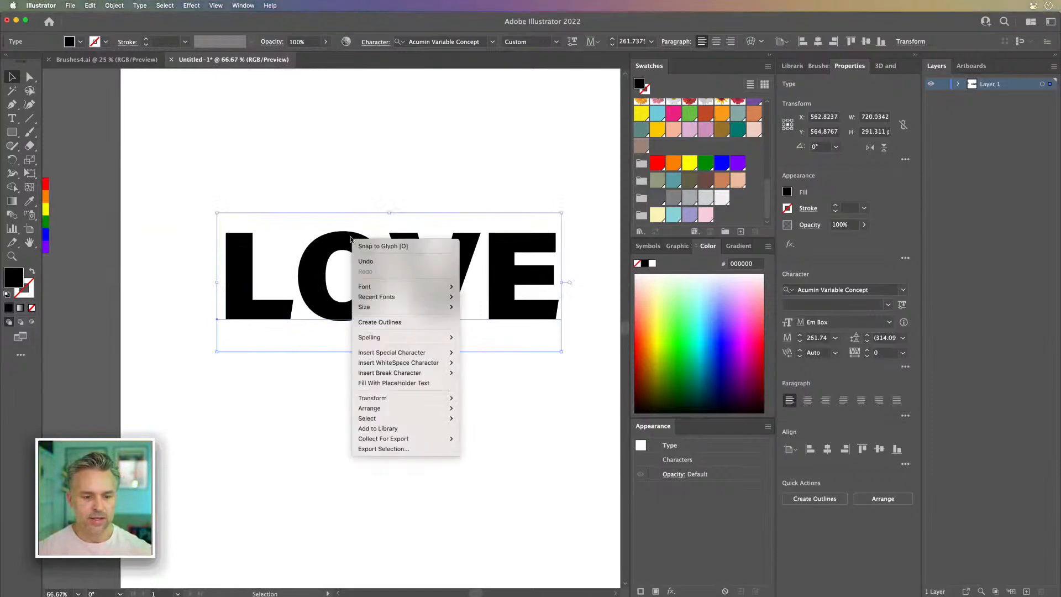
click(373, 320)
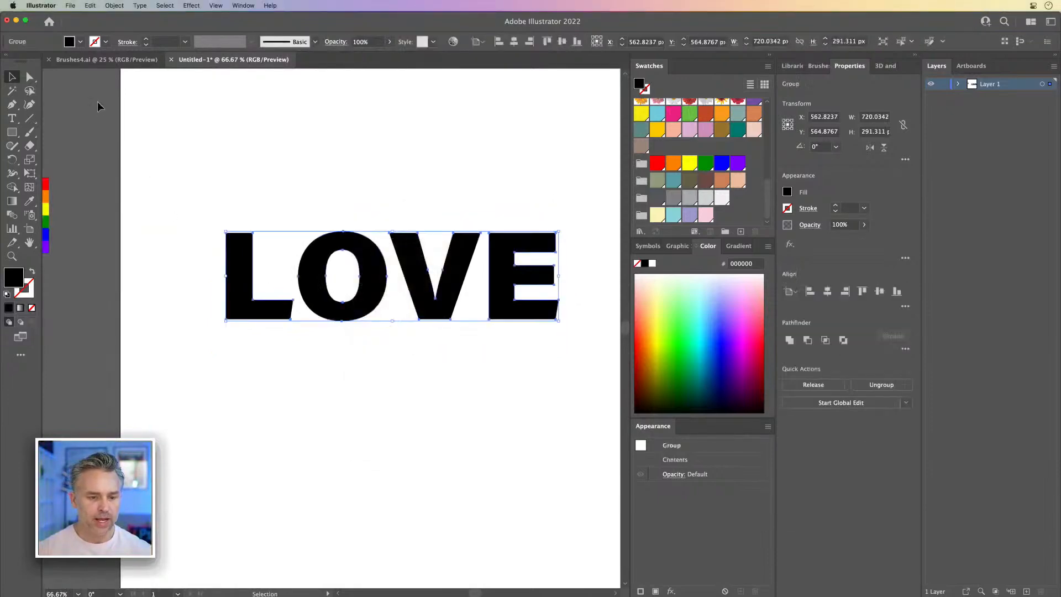
click(32, 271)
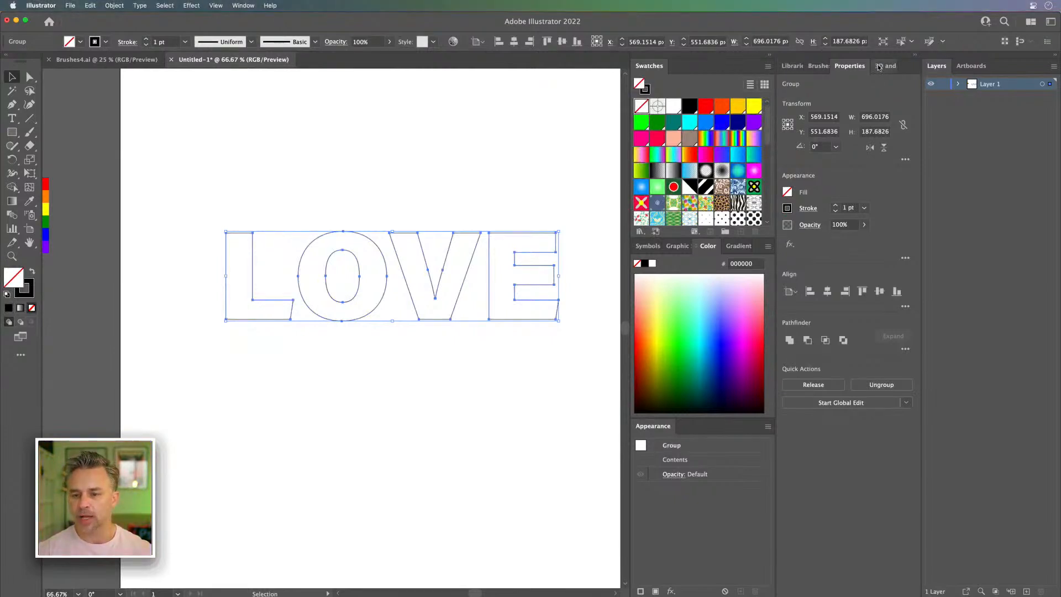
Step: Apply the rainbow pattern brush to the LOVE outlines and set their stroke weight to 0.25 pt
click(818, 66)
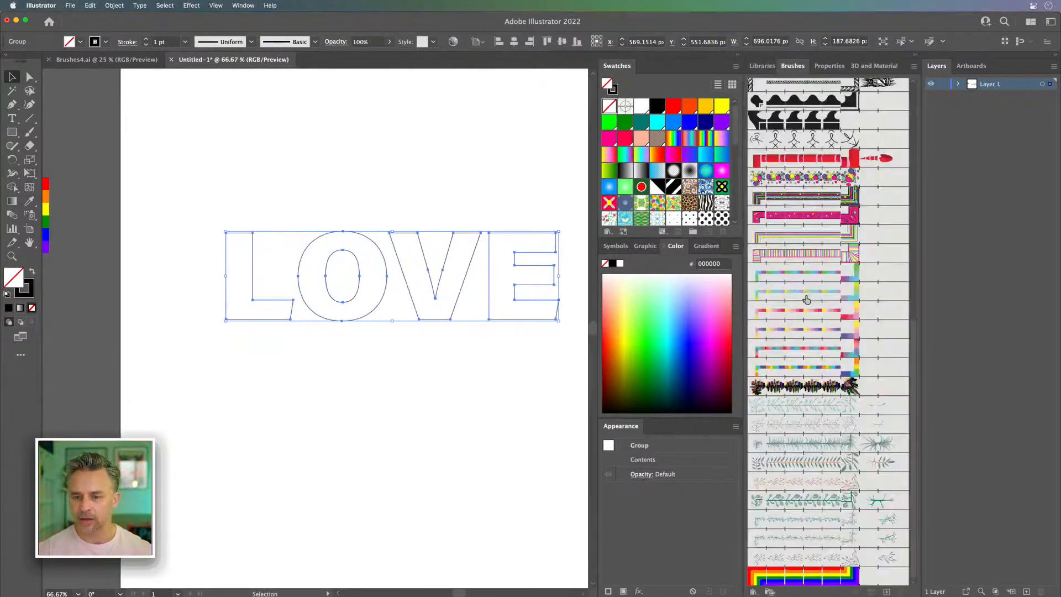
click(798, 583)
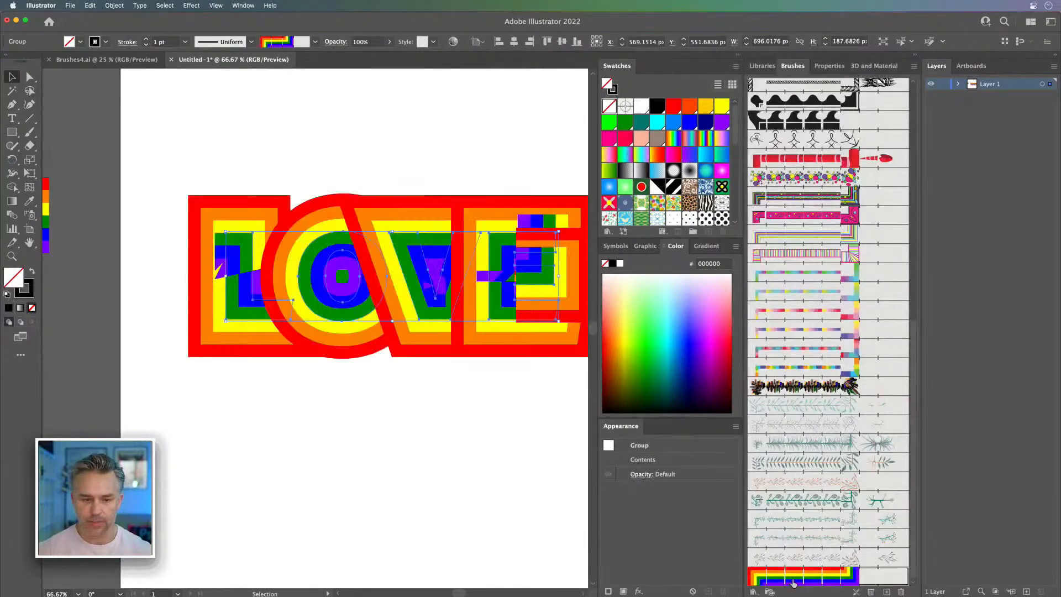
click(144, 46)
click(144, 46)
click(144, 46)
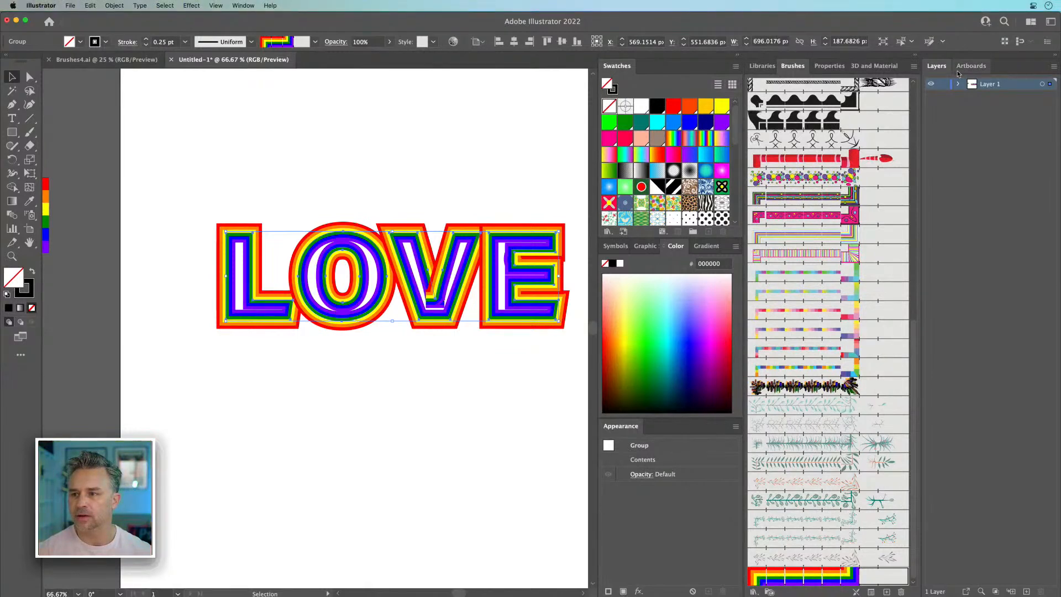
Step: Check the lettering's bare paths in Outline view at 100% zoom and collapse the swatches and color column
scroll(320, 123, right, 3)
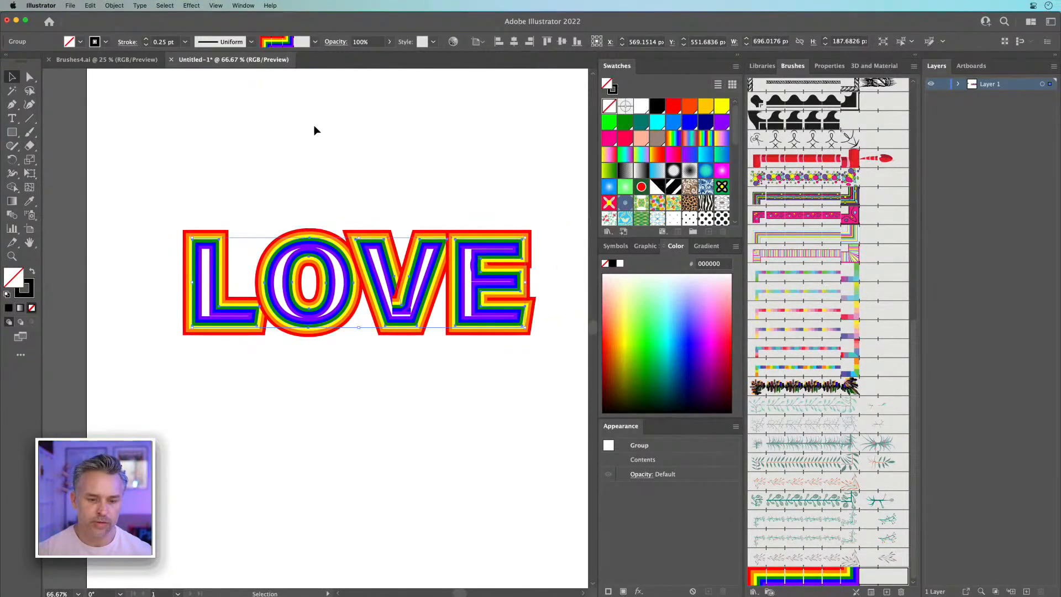
key(super+y)
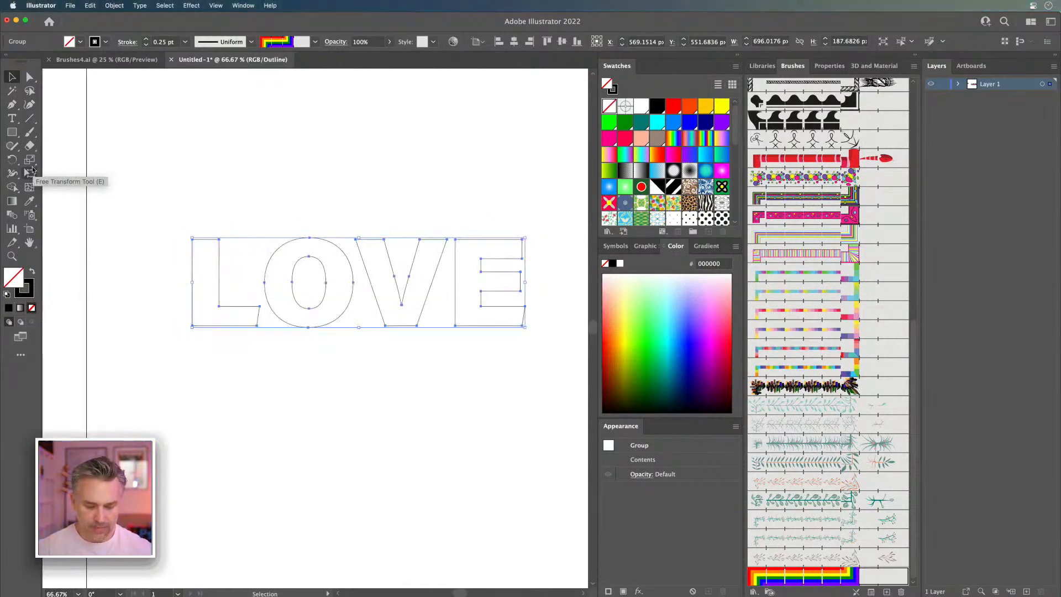
key(super+equal)
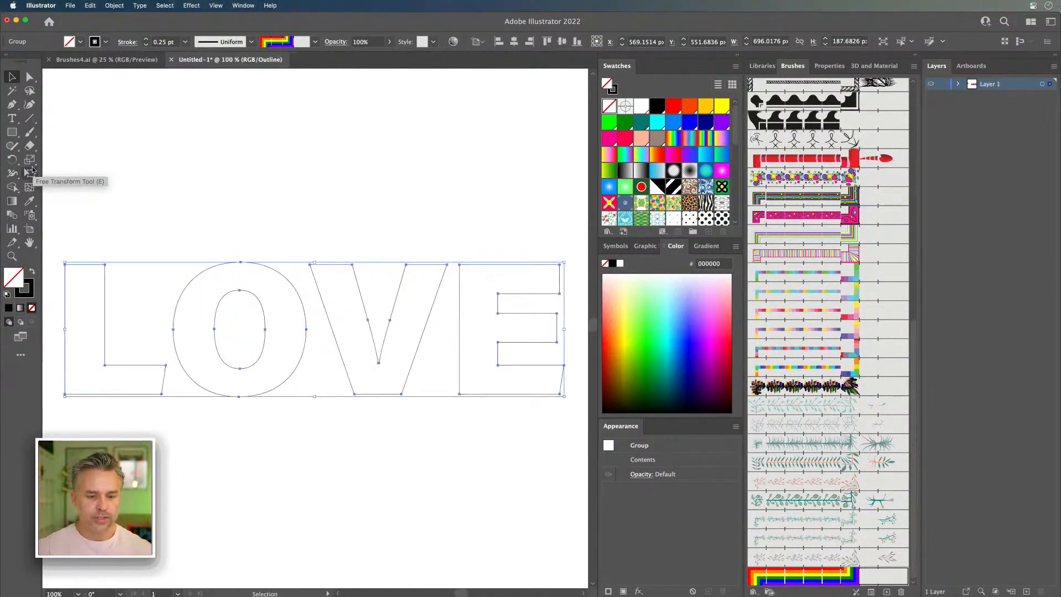
click(736, 55)
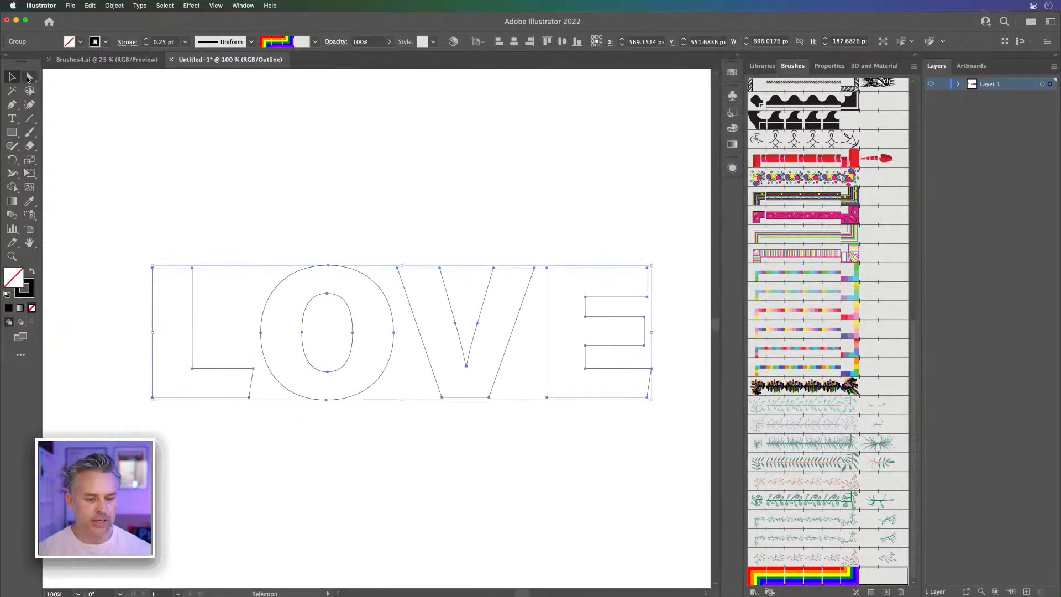
key(super+y)
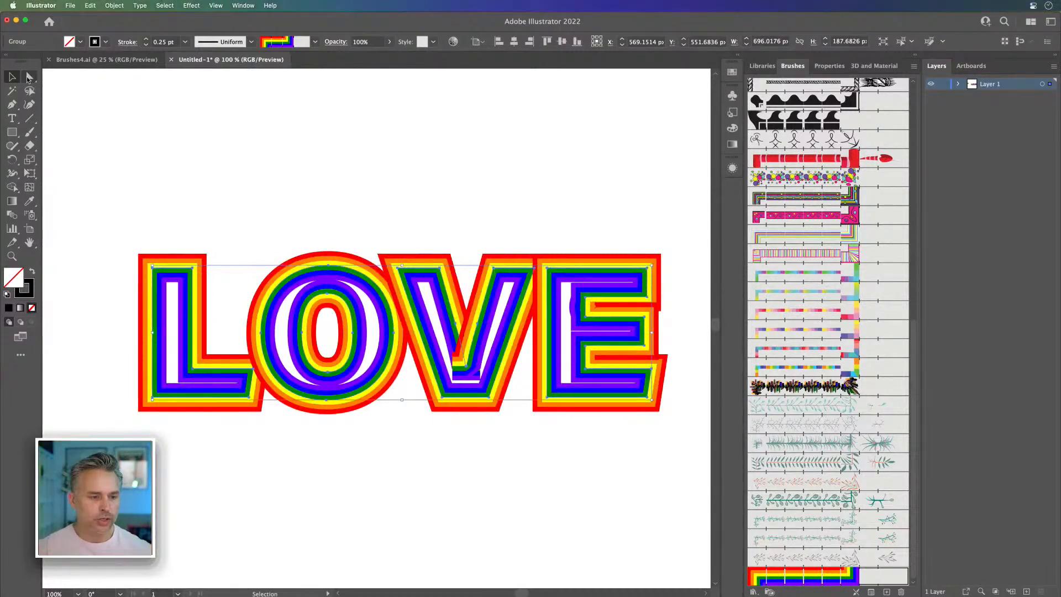
click(30, 77)
drag(169, 276, 165, 282)
key(super+z)
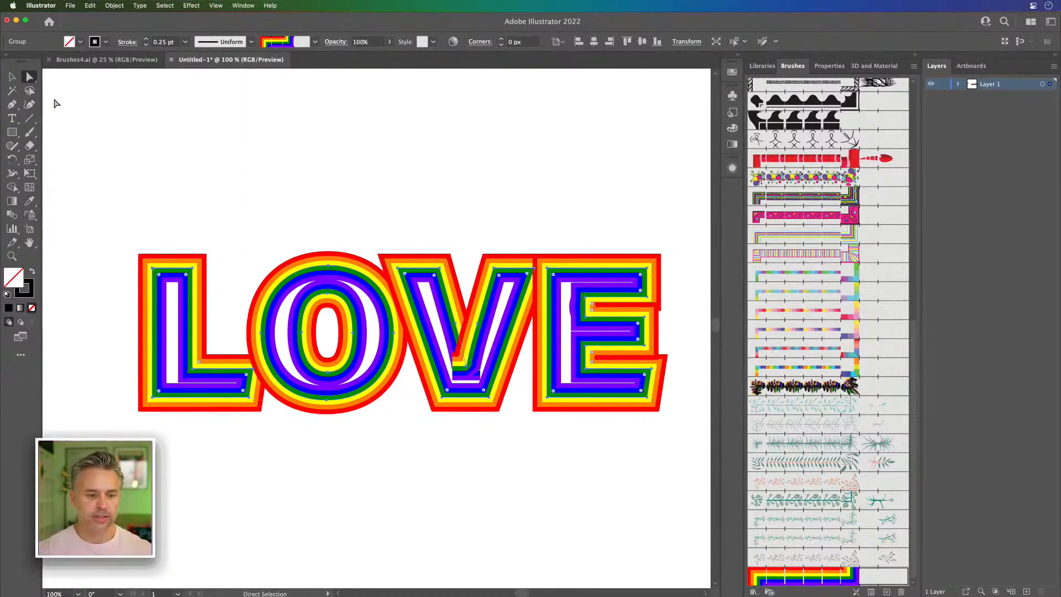
Step: Switch to Outline view and delete the inner oval of the O
key(super+y)
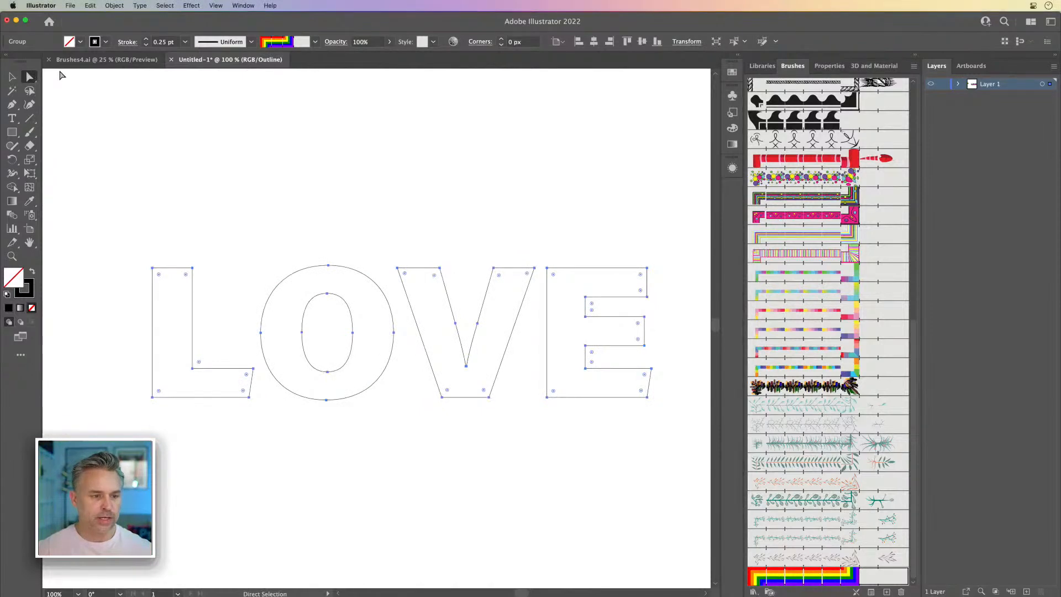
click(329, 294)
key(BackSpace)
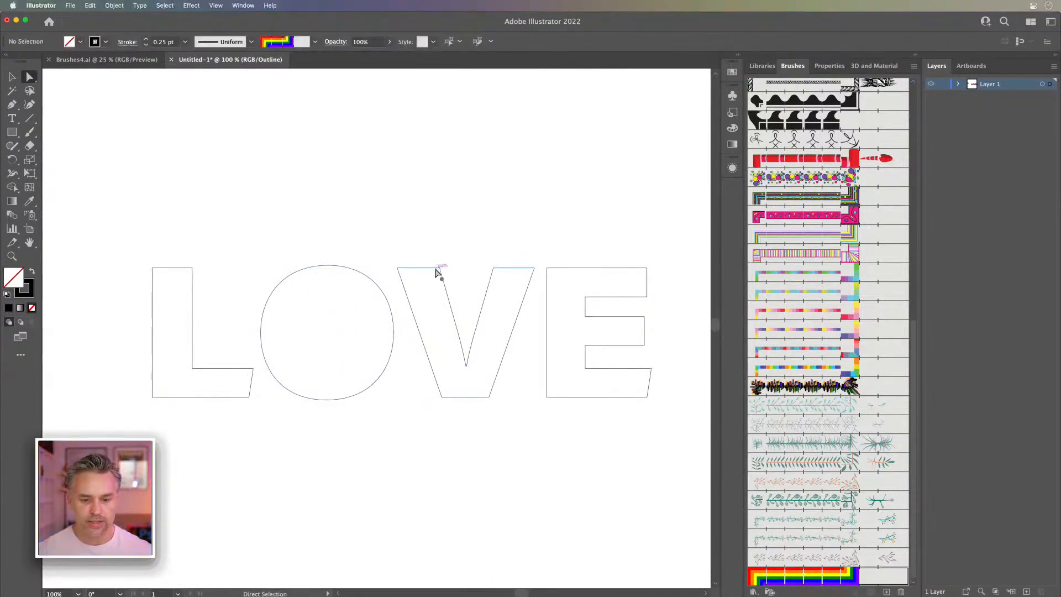
Step: Delete the inner edges and top caps of the V and the top and inner upright edge of the L
click(449, 302)
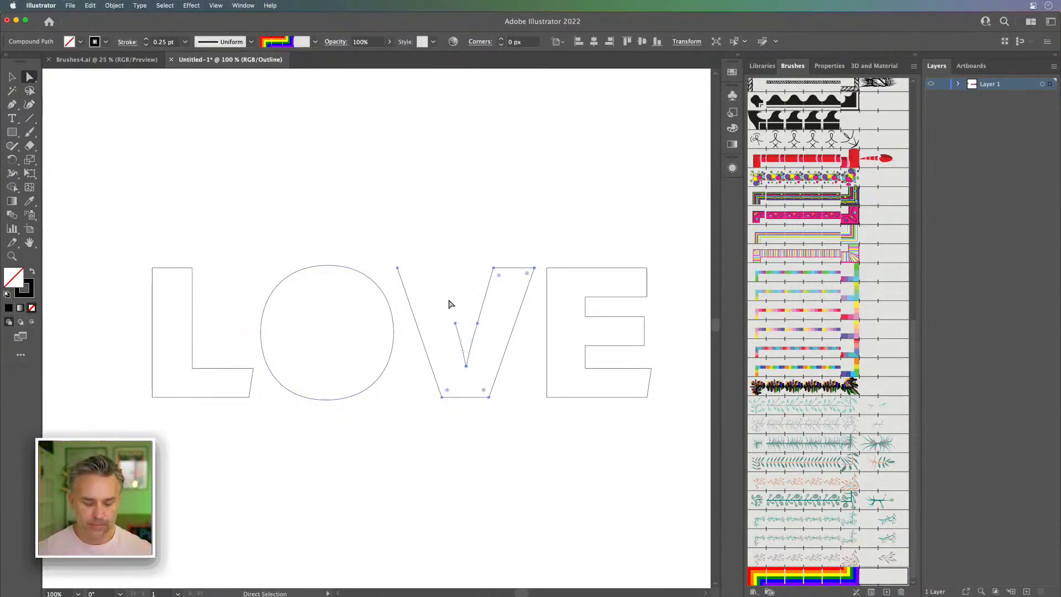
click(449, 304)
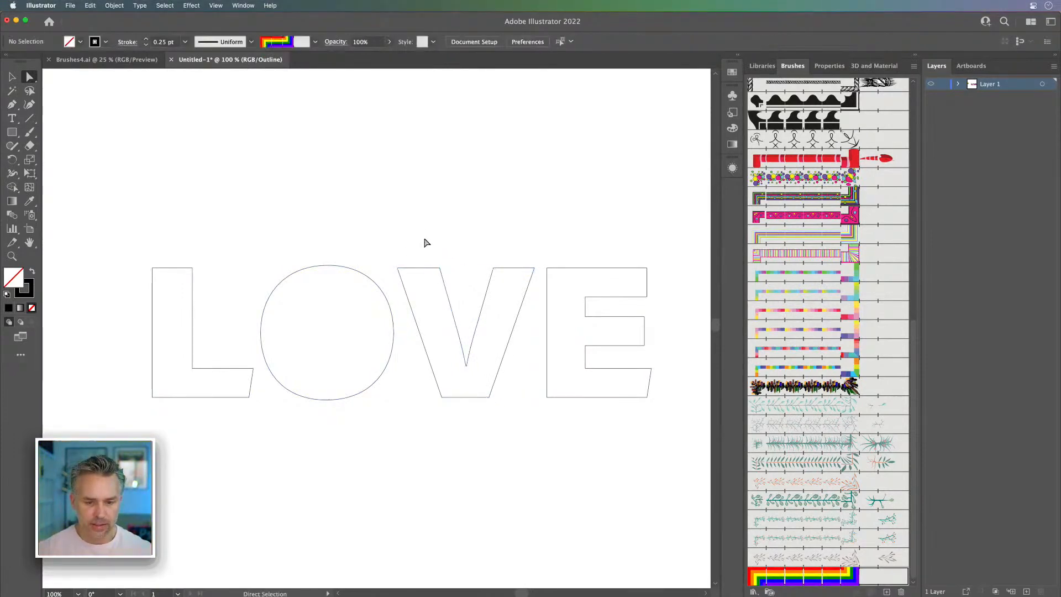
drag(444, 303, 474, 362)
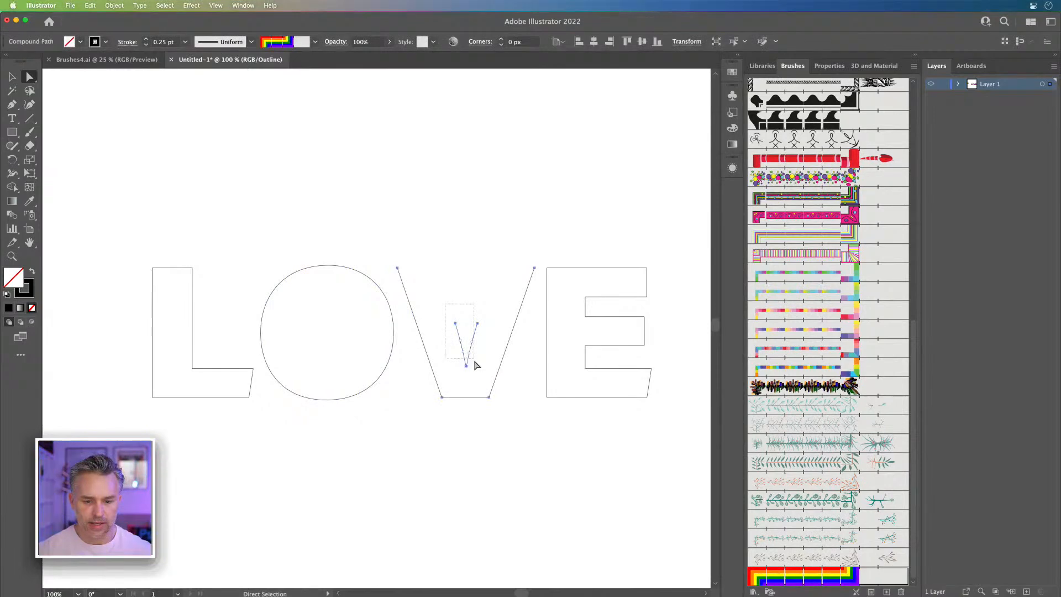
key(Delete)
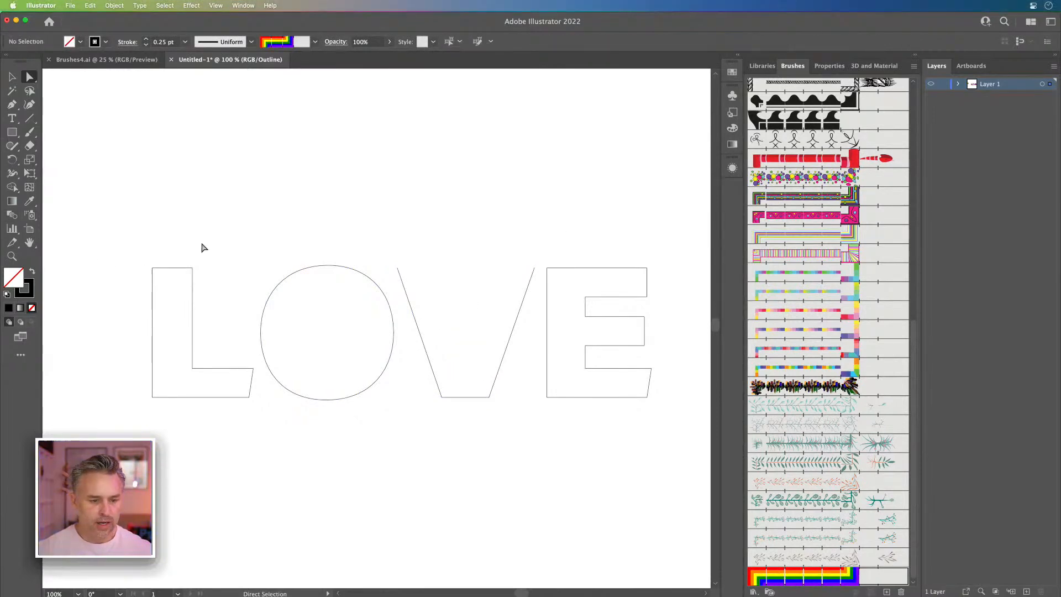
drag(178, 266, 204, 303)
key(Delete)
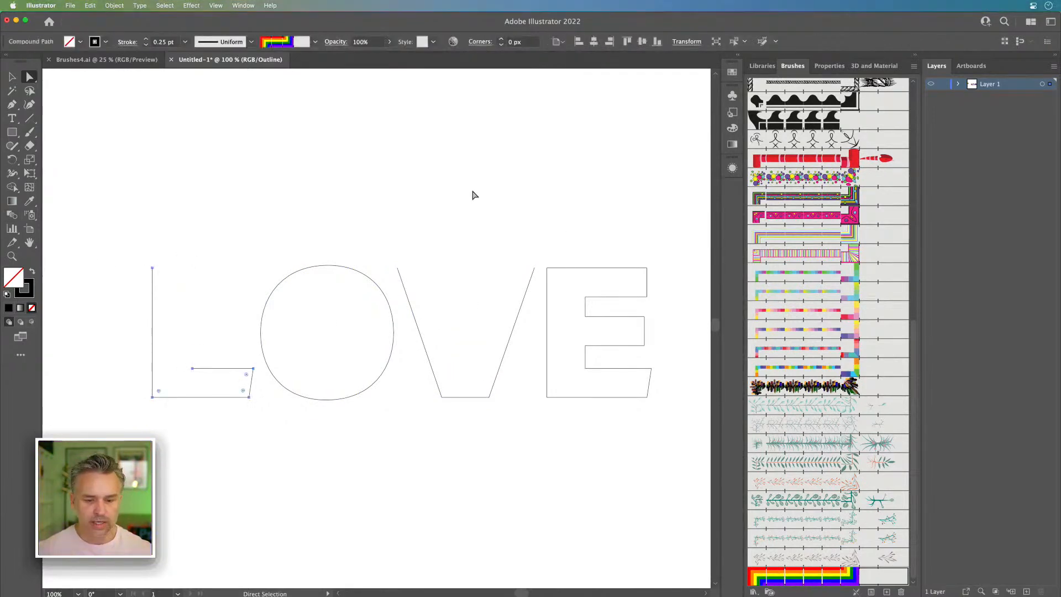
Step: Delete the E's upper notch and the top edge of its middle arm, and raise the arm's remaining lower edge
click(585, 241)
key(super+equal)
key(super+equal)
drag(518, 284, 151, 298)
drag(351, 309, 373, 314)
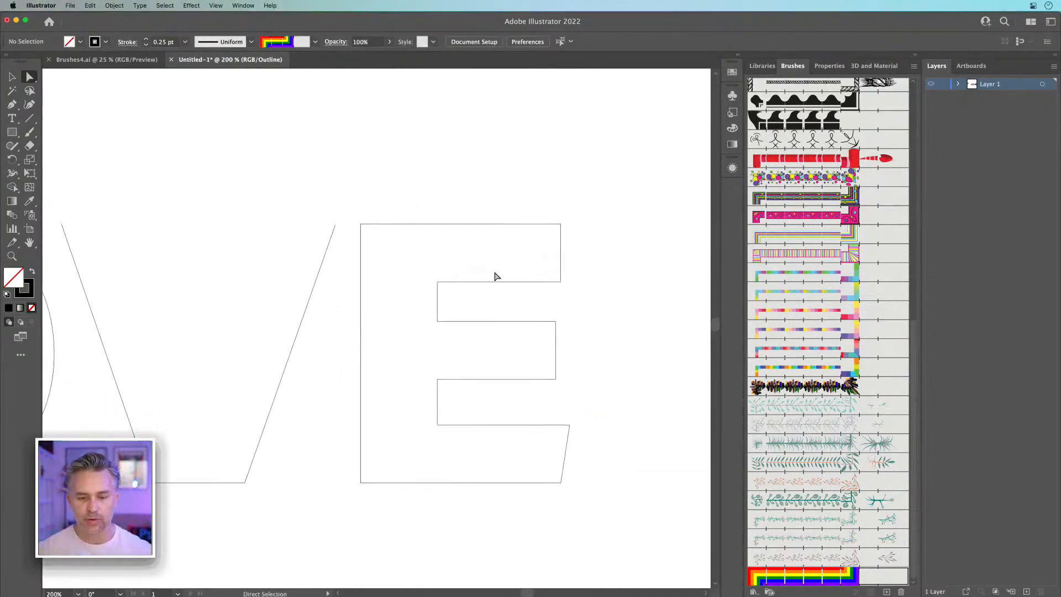
drag(580, 256, 425, 309)
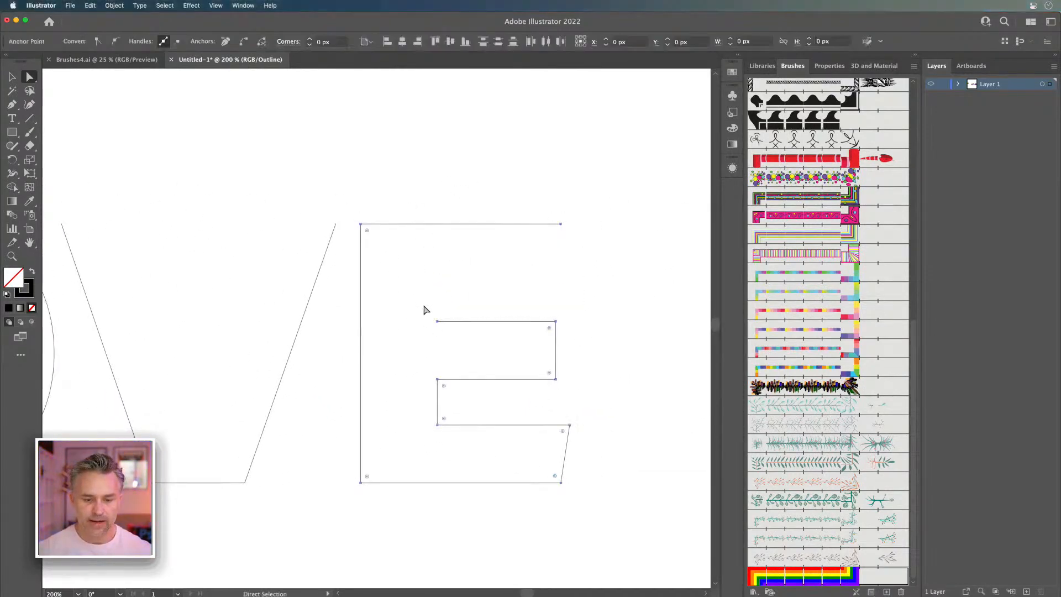
key(Delete)
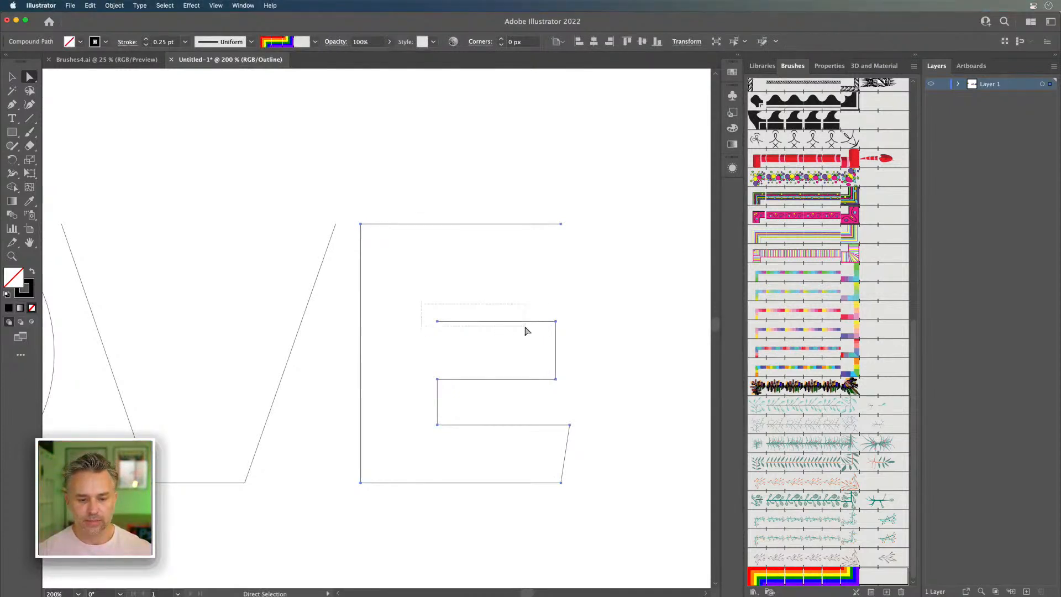
key(Delete)
drag(555, 379, 552, 337)
click(416, 168)
key(super+minus)
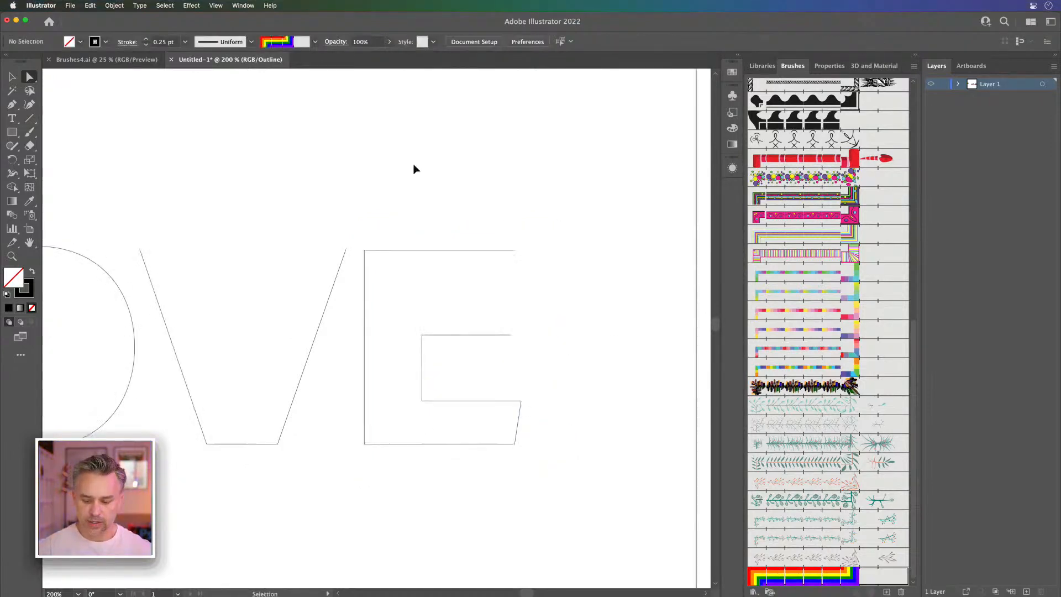
drag(415, 166, 470, 141)
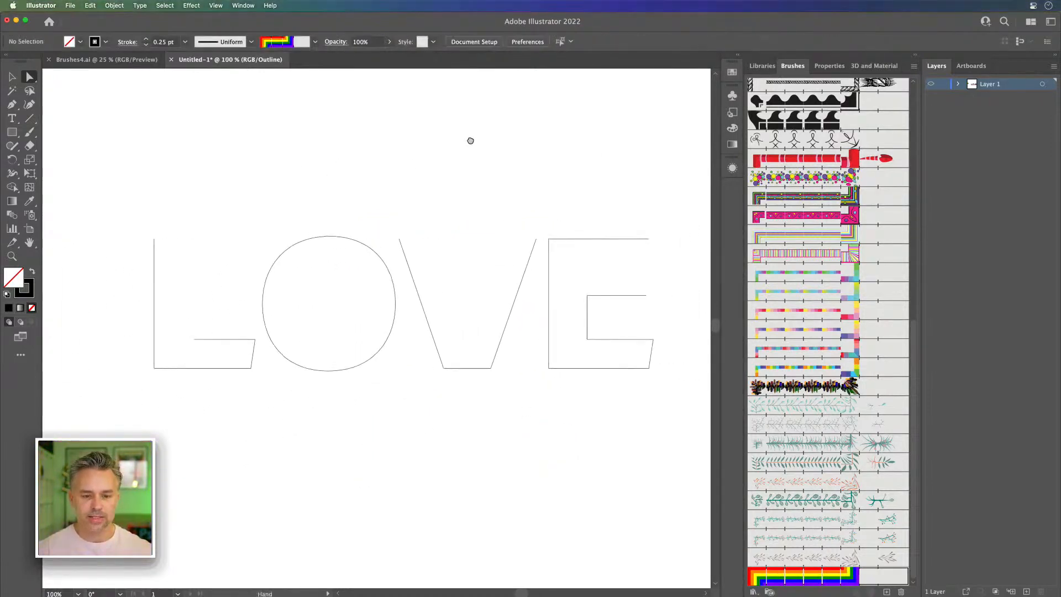
Step: Return the lettering to Preview and extend the L's upright above the other letters
click(12, 77)
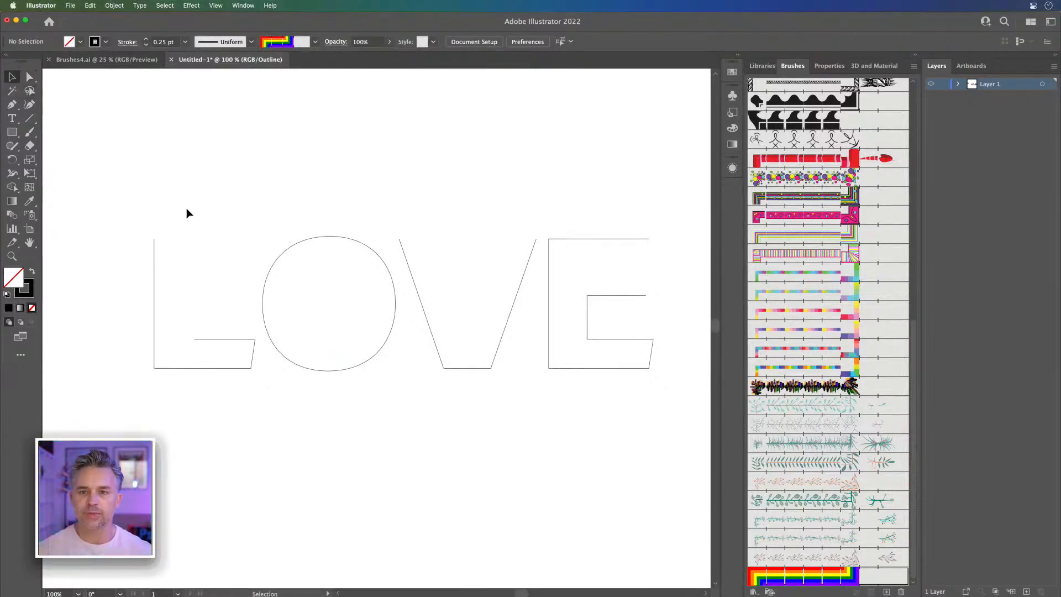
drag(151, 211, 652, 401)
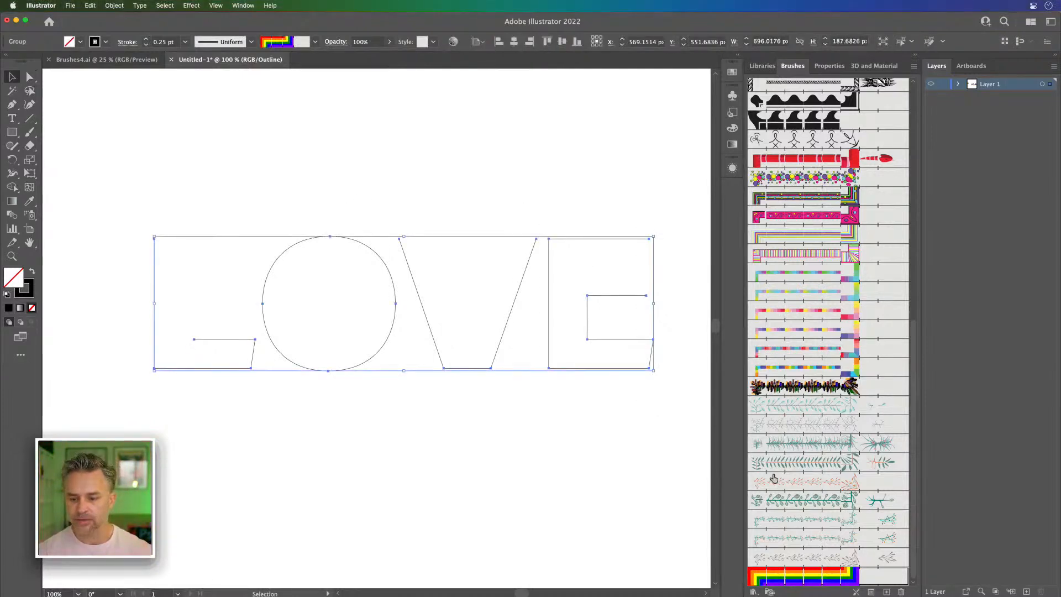
key(super+y)
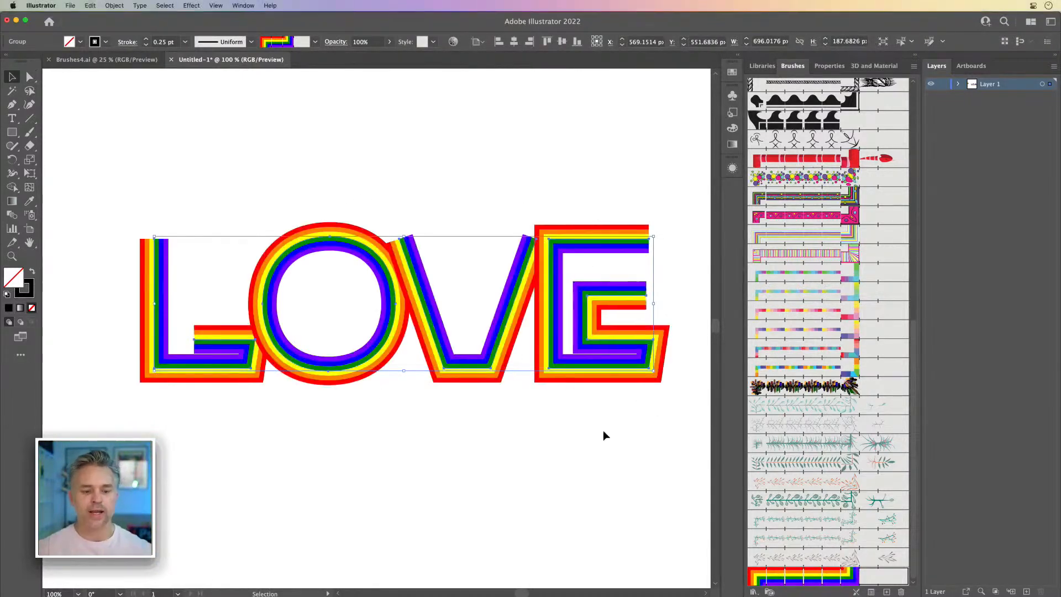
click(145, 217)
click(29, 77)
drag(100, 185, 155, 200)
click(295, 197)
Step: Remove the V's lower-left anchor point and move the remaining bottom anchor to form a centered point slightly below the baseline
click(403, 242)
key(p)
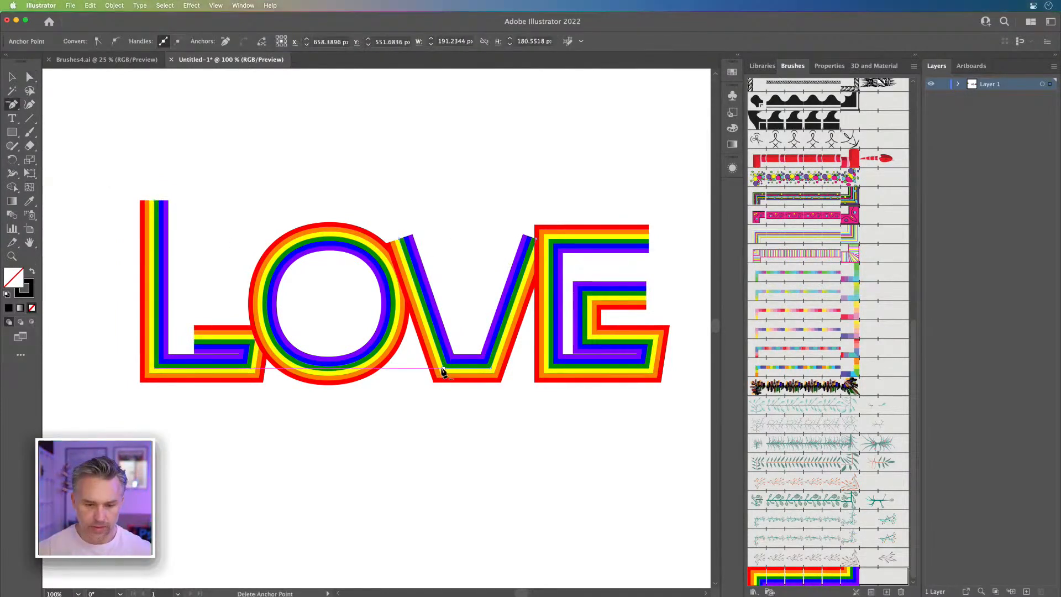
click(443, 369)
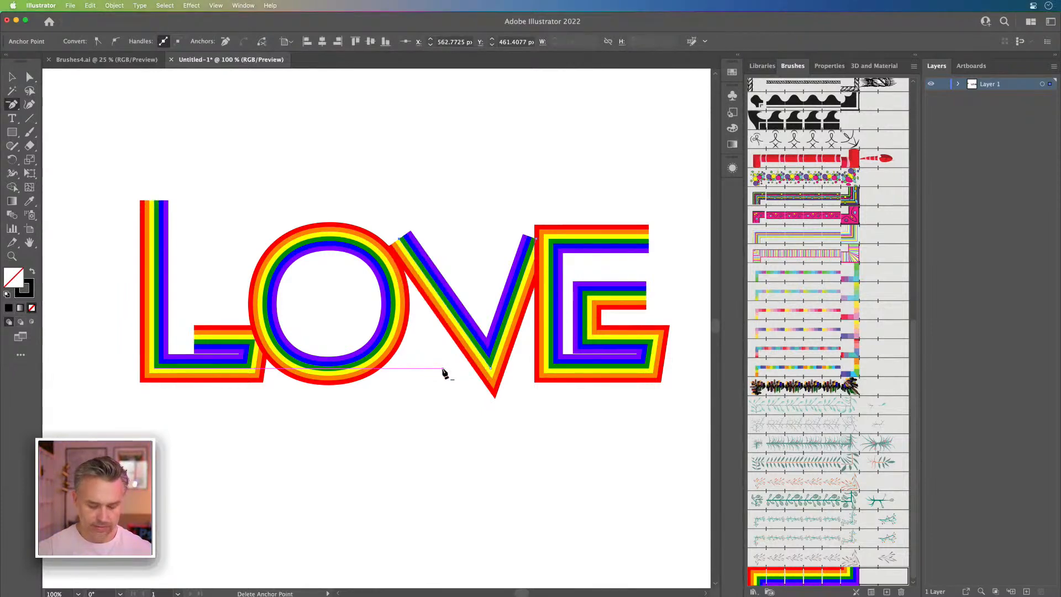
key(a)
drag(490, 368, 464, 386)
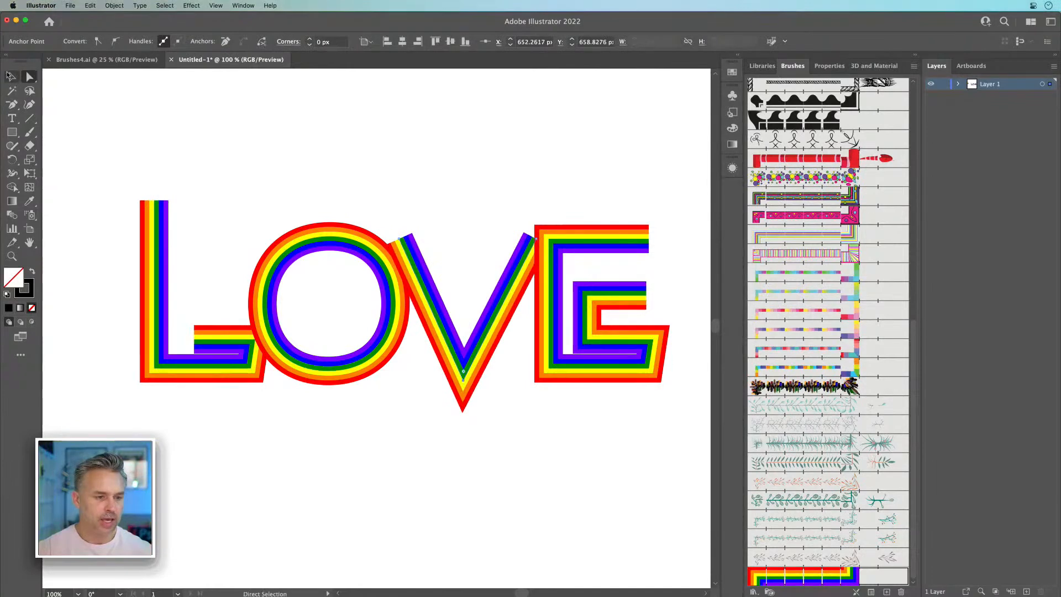
Step: Ungroup the LOVE lettering and select the E on its own
click(11, 77)
click(563, 231)
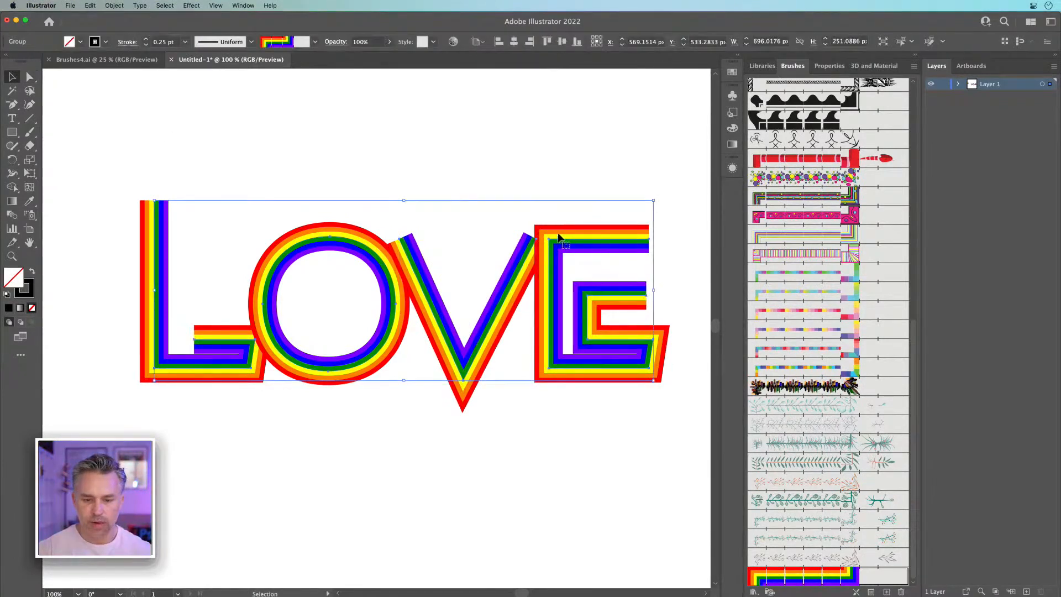
right_click(558, 238)
click(576, 323)
click(549, 114)
click(549, 286)
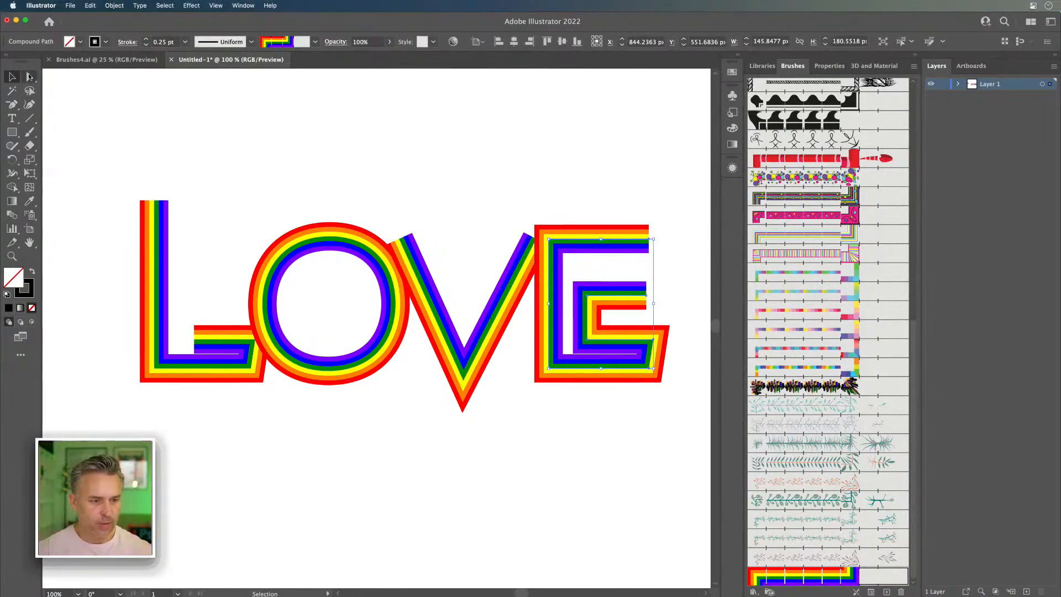
click(30, 77)
drag(665, 328, 647, 344)
key(super+z)
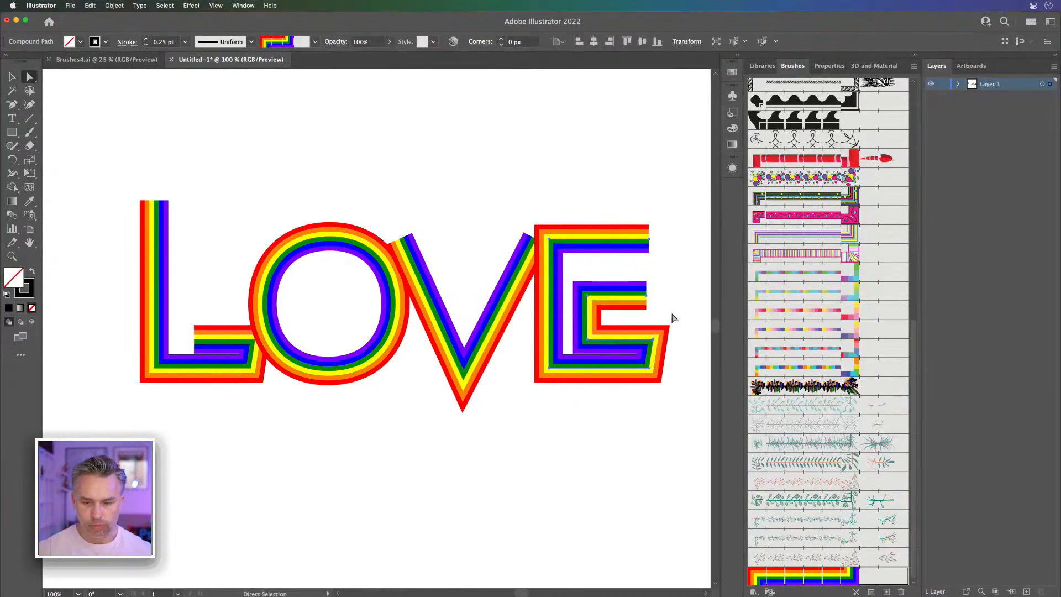
Step: Delete the E's inner lower segments and slanted end, and extend its detached middle bar toward the stem
click(689, 326)
click(578, 353)
key(Delete)
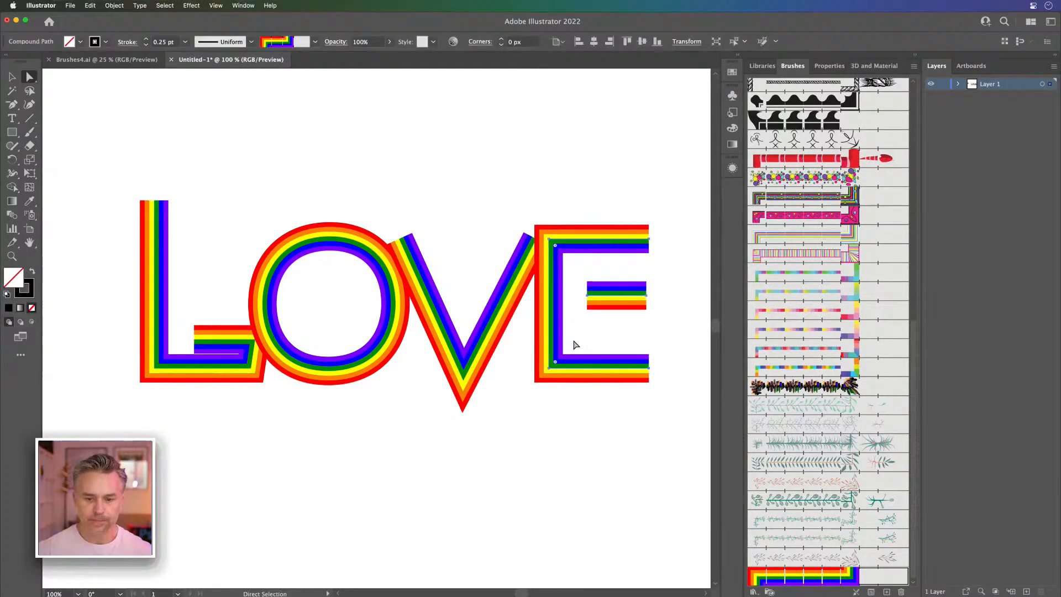
drag(588, 301, 569, 299)
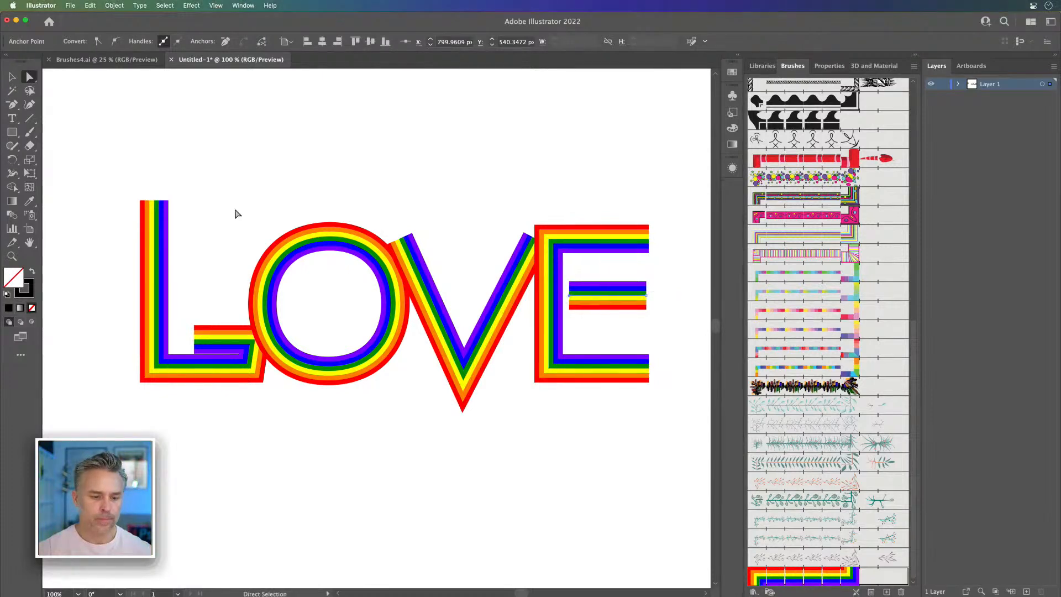
Step: Delete the L's inner foot segments and its slanted right end
click(178, 352)
click(203, 348)
key(Delete)
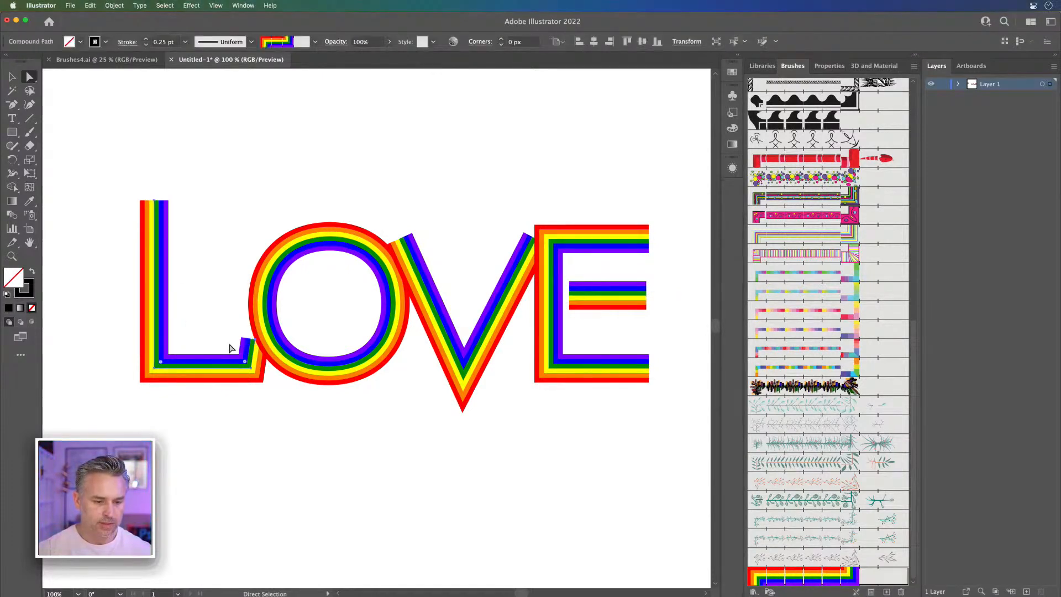
click(255, 342)
key(Delete)
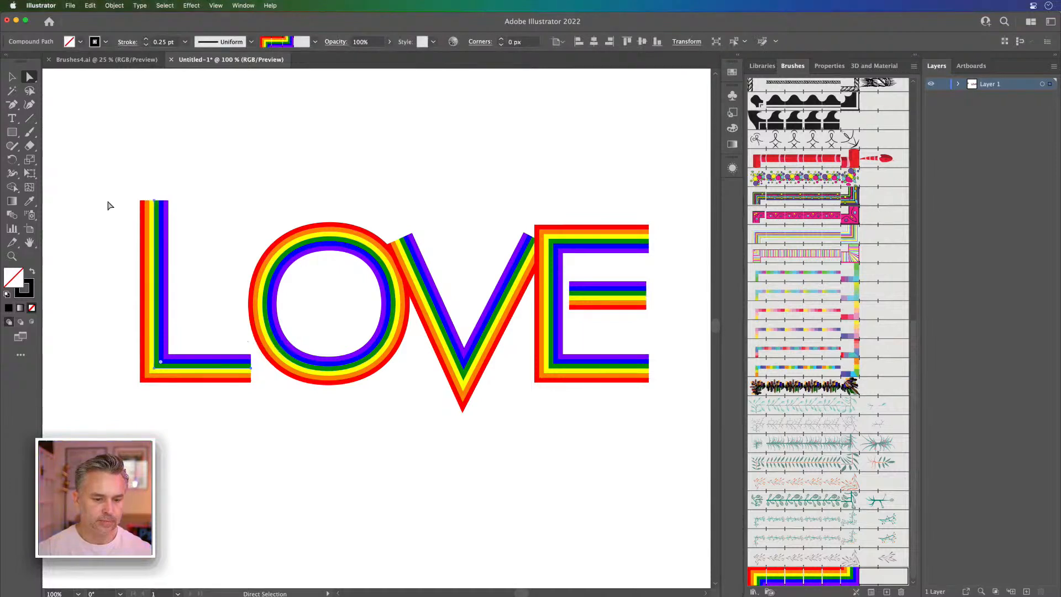
Step: Scale the O down to about 155 by 156 px and move the V slightly up and to the left
click(525, 261)
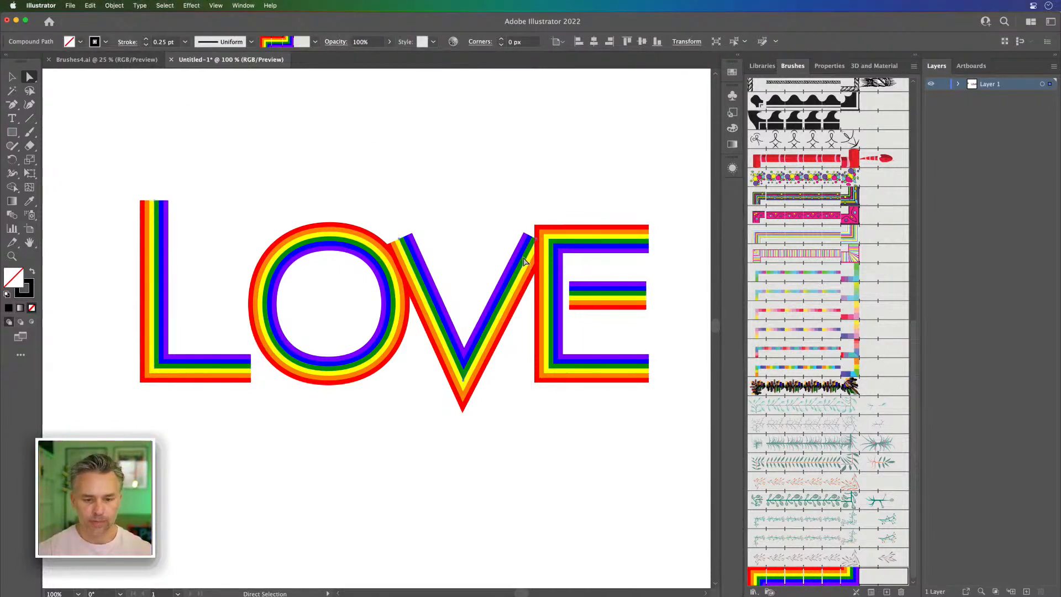
click(13, 79)
click(145, 156)
click(313, 255)
mouse_move(261, 234)
mouse_down()
mouse_move(293, 271)
mouse_move(283, 260)
mouse_up()
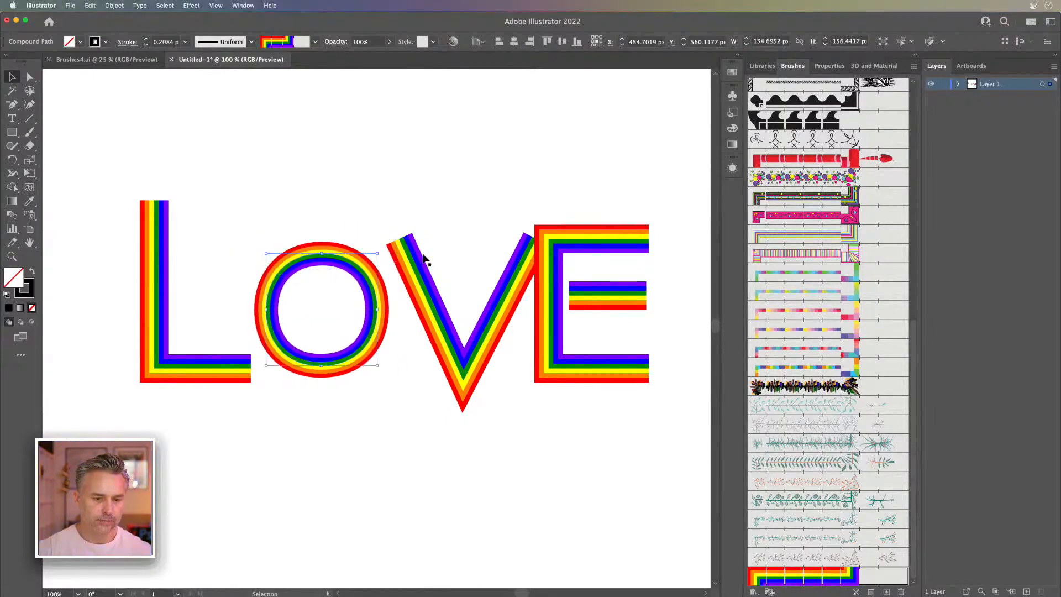
drag(413, 264, 394, 250)
Step: Set the stroke weight of all the LOVE letters to 0.75 pt
drag(147, 164, 596, 402)
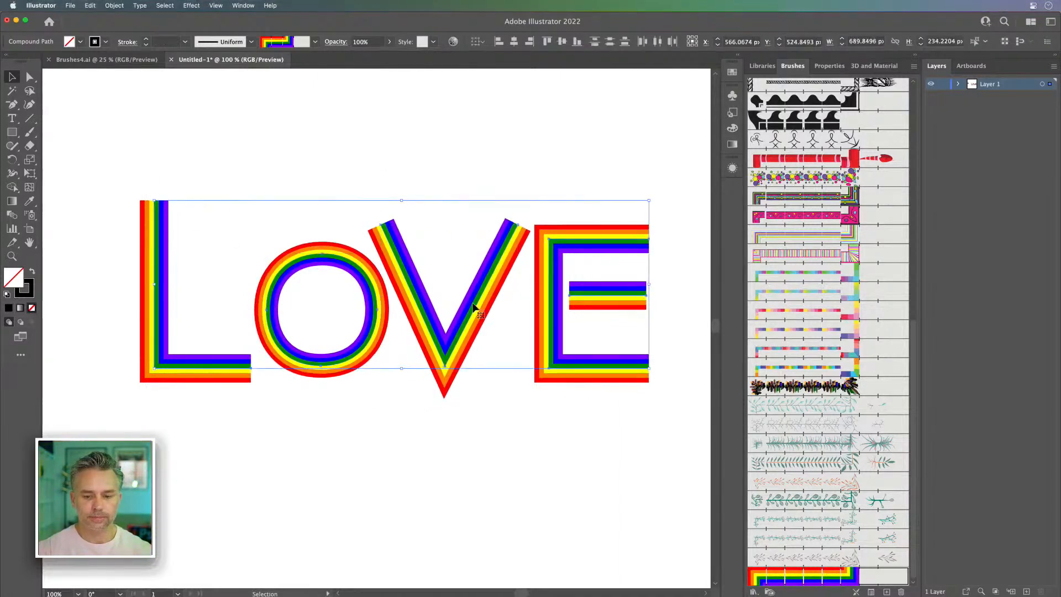
click(146, 40)
click(146, 39)
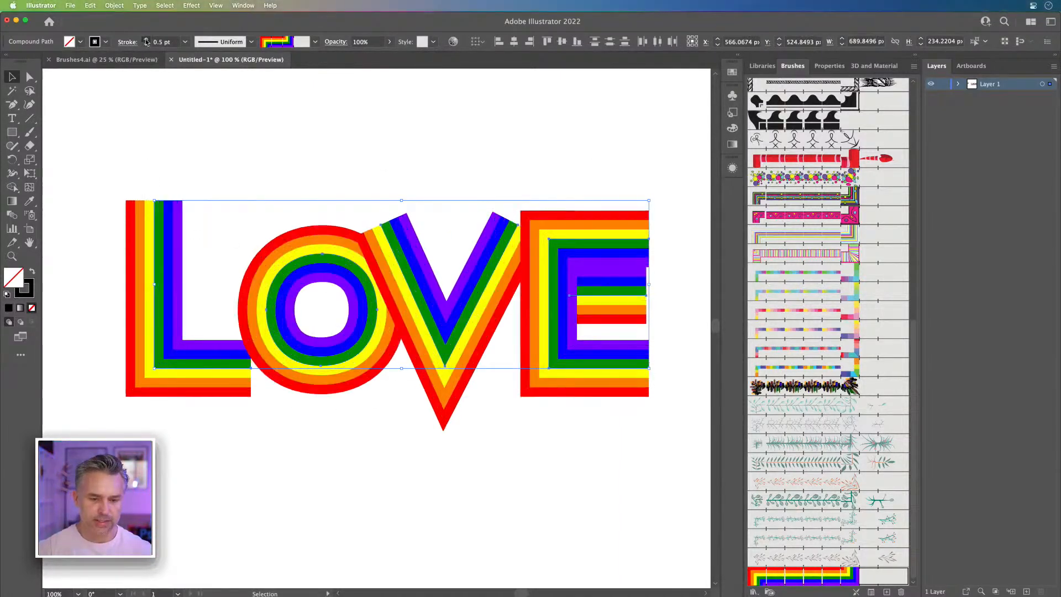
click(542, 157)
Step: Move the E slightly down and to the right, away from the V
click(557, 231)
drag(569, 388, 586, 424)
click(545, 207)
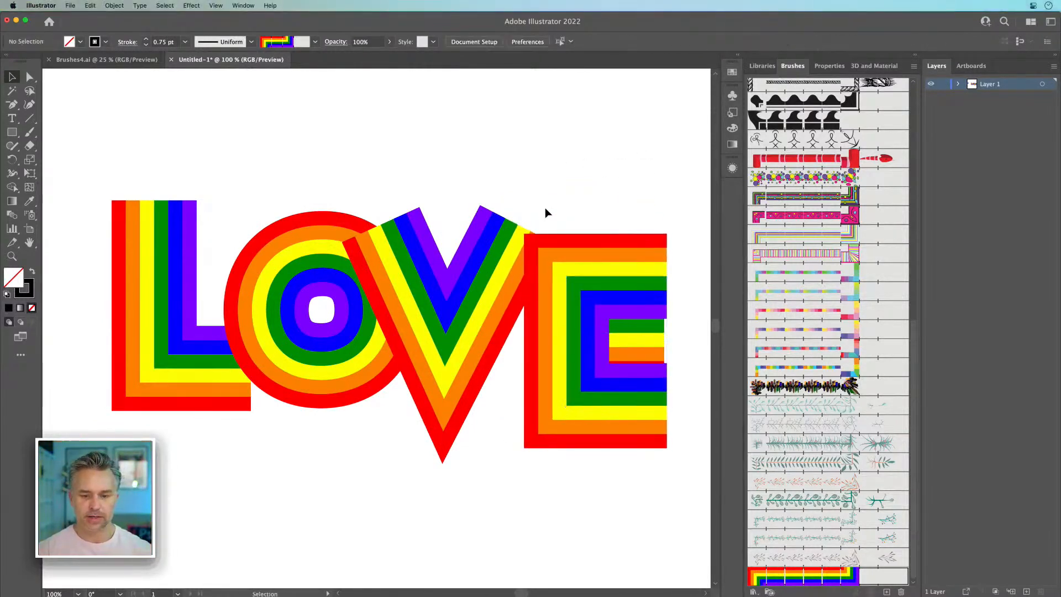
Step: Try to stretch the E upward from its top edge
click(575, 279)
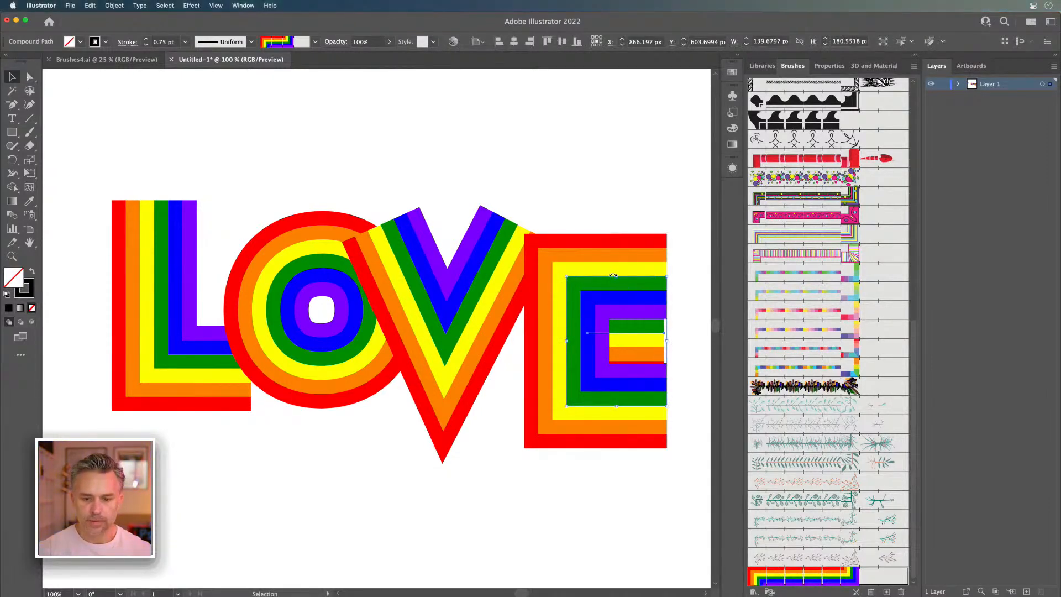
drag(616, 276, 624, 199)
key(super+z)
Step: Turn off the Scale Strokes & Effects preference and stretch the E upward to about 252 px tall
click(41, 5)
mouse_move(66, 34)
click(118, 34)
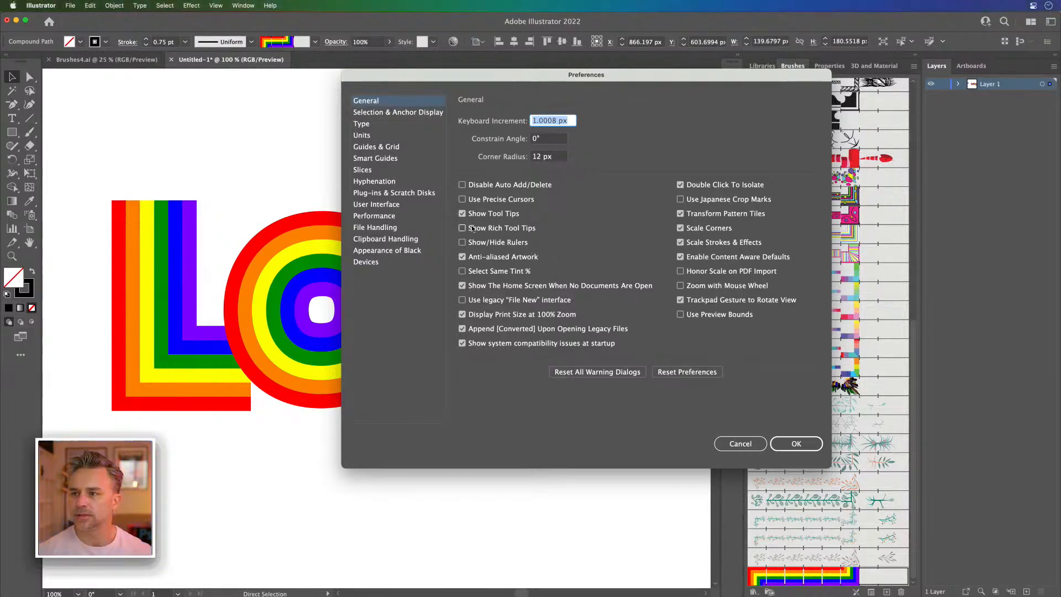
click(681, 242)
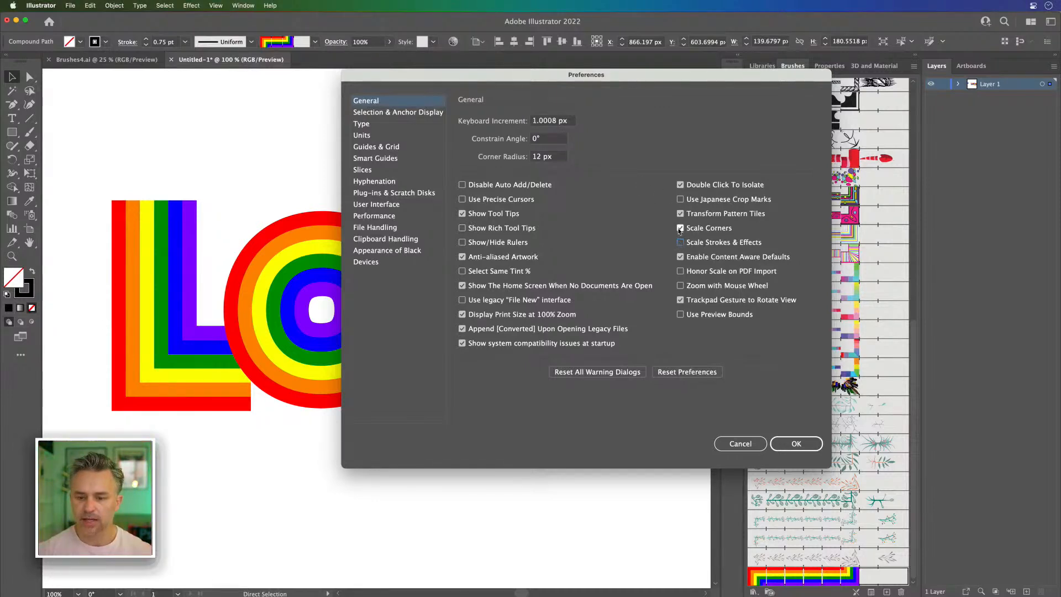
click(796, 444)
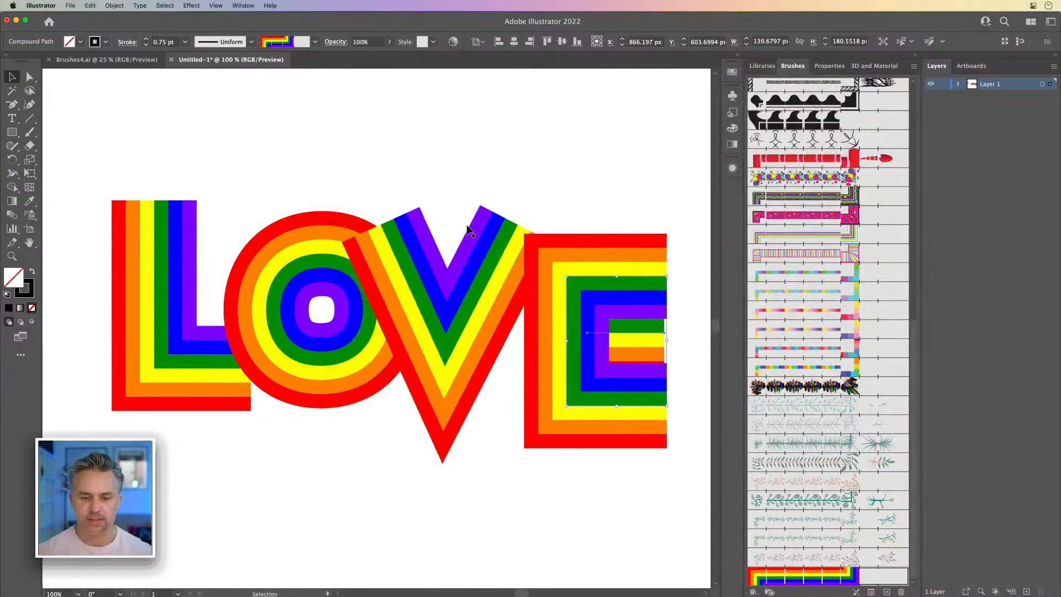
mouse_move(616, 276)
mouse_down()
mouse_move(628, 177)
mouse_move(626, 226)
mouse_up()
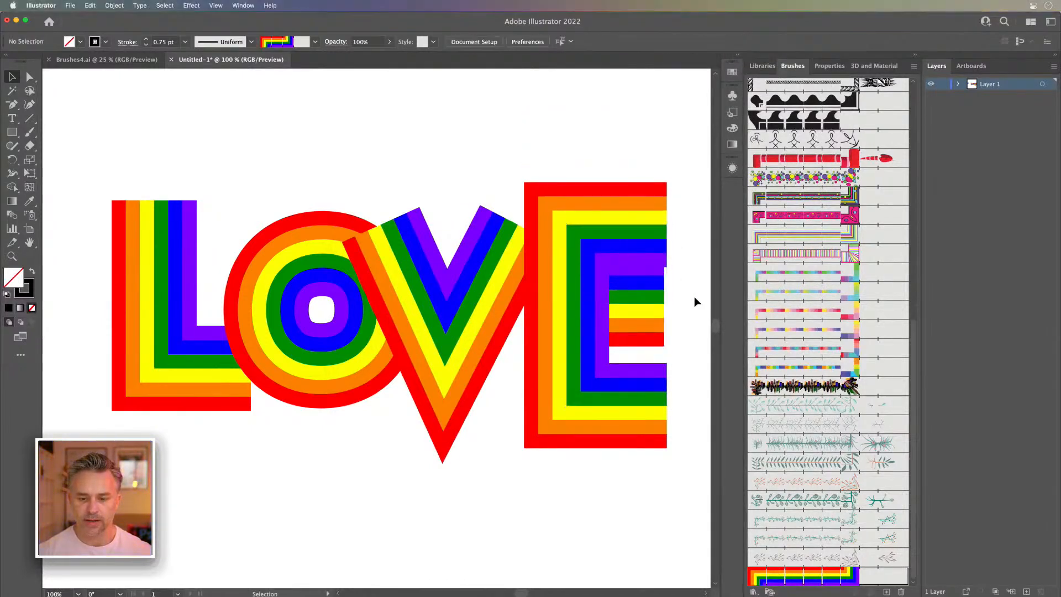
Step: Release the E's compound path and move its middle bar slightly right and down, clear of the stem's path
right_click(633, 306)
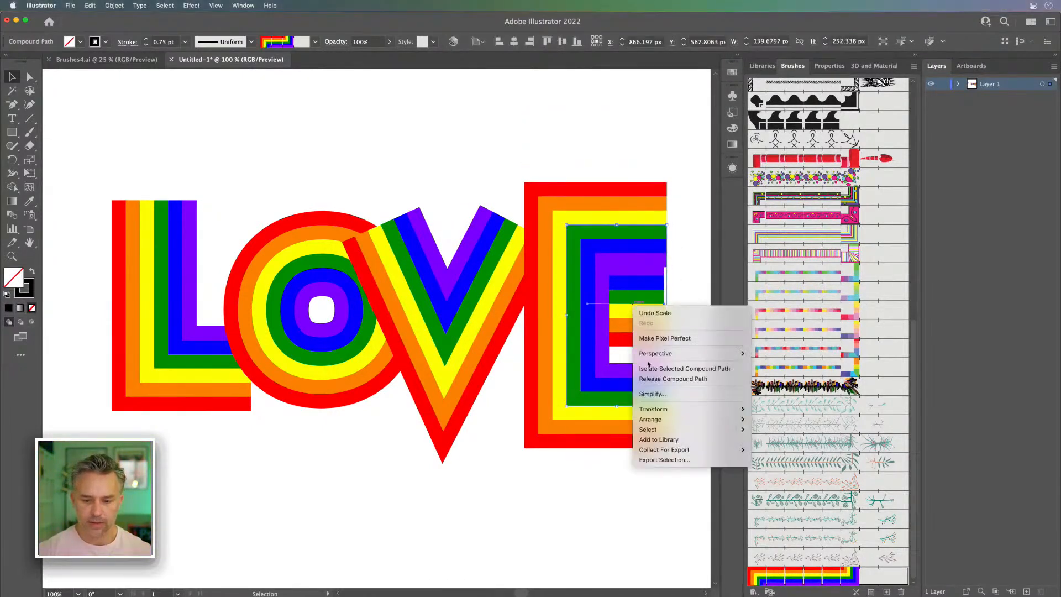
click(648, 380)
click(504, 189)
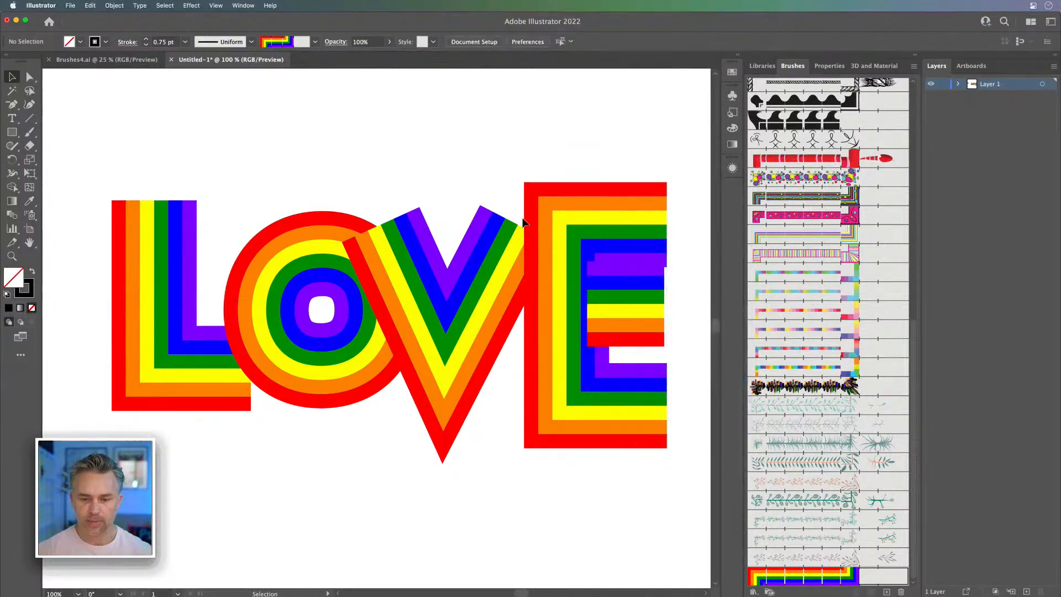
mouse_move(605, 319)
mouse_down()
mouse_move(620, 352)
mouse_move(616, 317)
mouse_move(594, 320)
mouse_move(622, 324)
mouse_up()
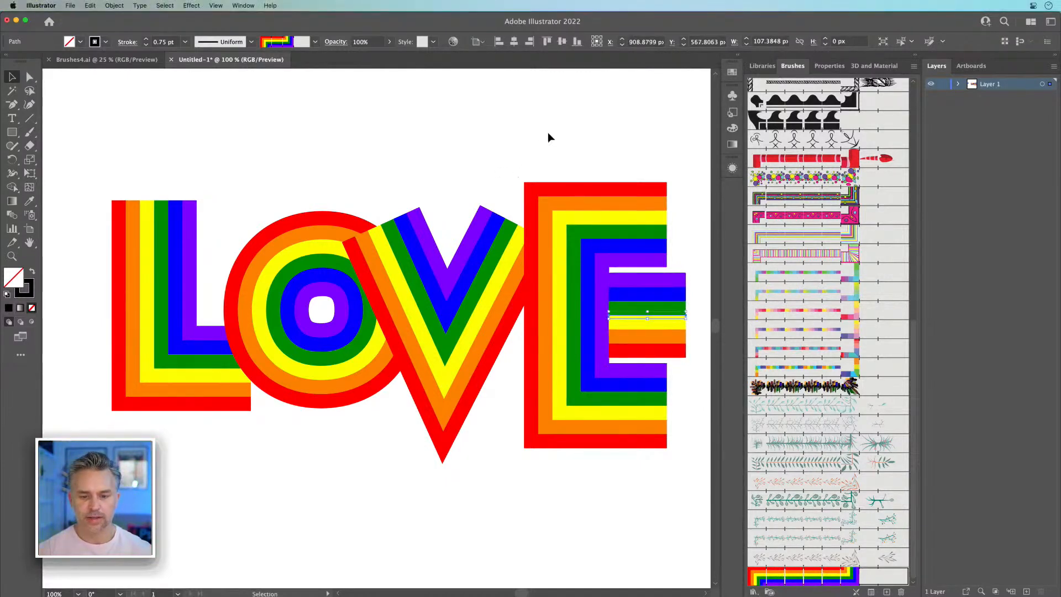
click(673, 222)
Step: Set the stroke weight of the whole LOVE lettering to 0.5 pt
drag(126, 128, 656, 512)
click(145, 44)
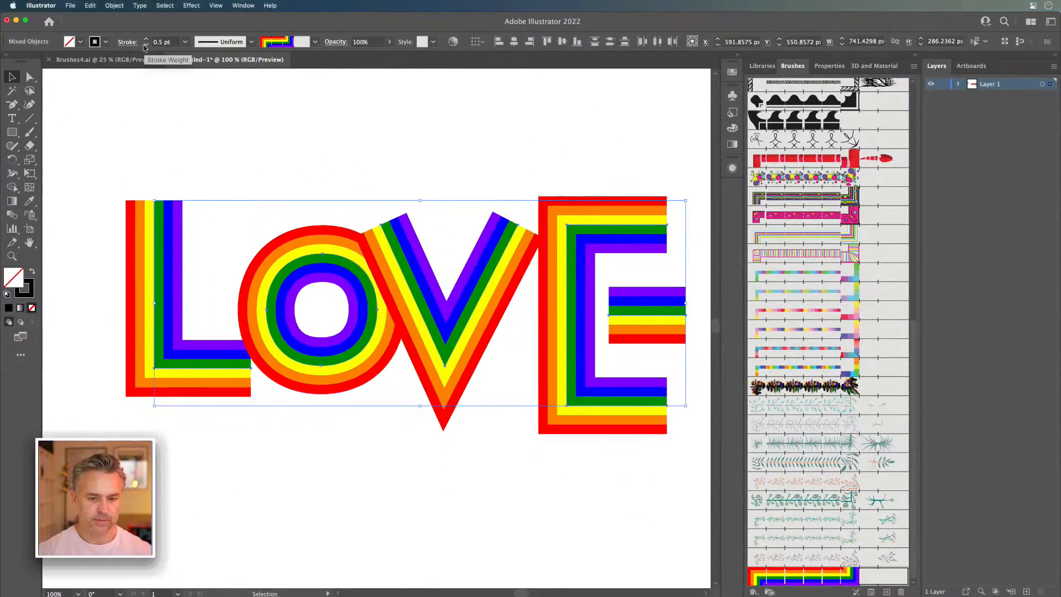
click(568, 176)
Step: Lower the E's top arm so its path is about 218 px tall, and tuck the middle bar behind the stem
click(29, 78)
click(658, 250)
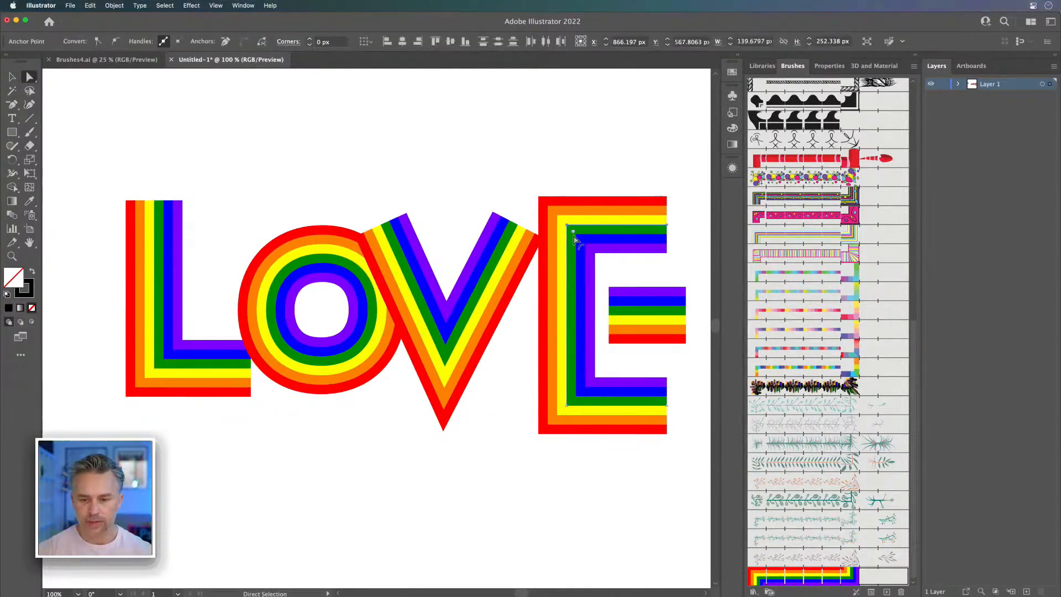
drag(565, 228, 565, 253)
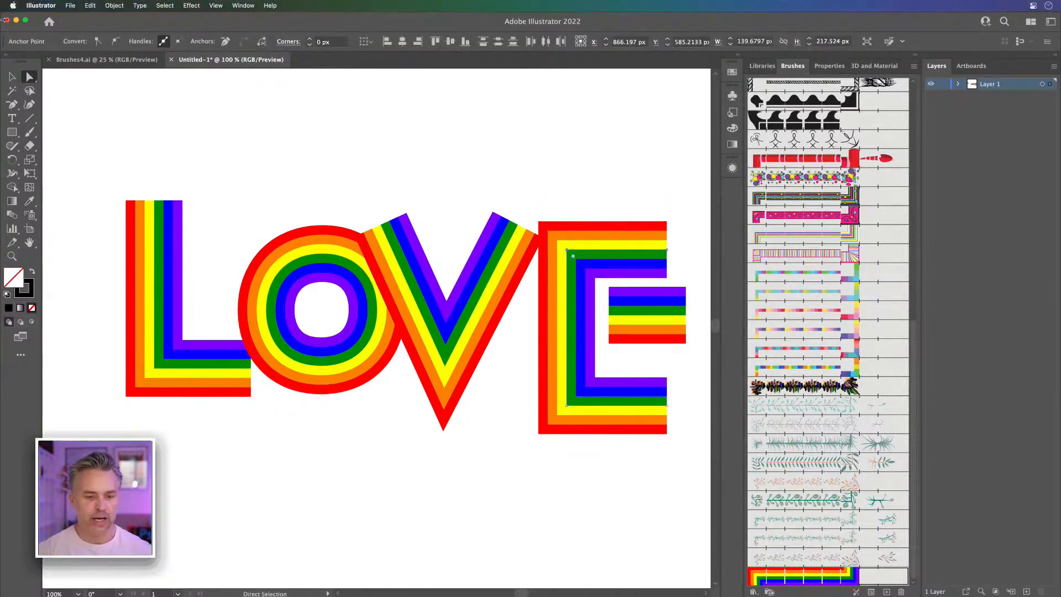
click(12, 77)
mouse_move(627, 319)
mouse_down()
mouse_move(616, 331)
mouse_move(675, 330)
mouse_move(644, 330)
mouse_up()
click(367, 183)
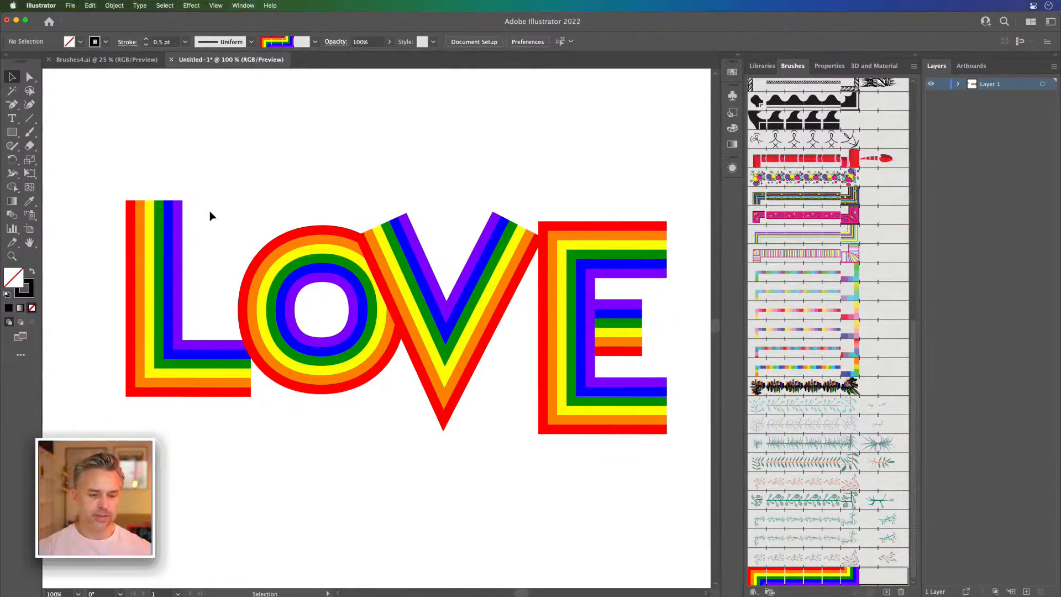
Step: Replace the O with a rainbow circle about 152 px in diameter and move the L closer to it
drag(12, 131, 72, 159)
mouse_move(232, 166)
mouse_down()
mouse_move(255, 202)
mouse_move(337, 271)
mouse_up()
click(11, 79)
drag(235, 249, 276, 347)
drag(148, 312, 169, 317)
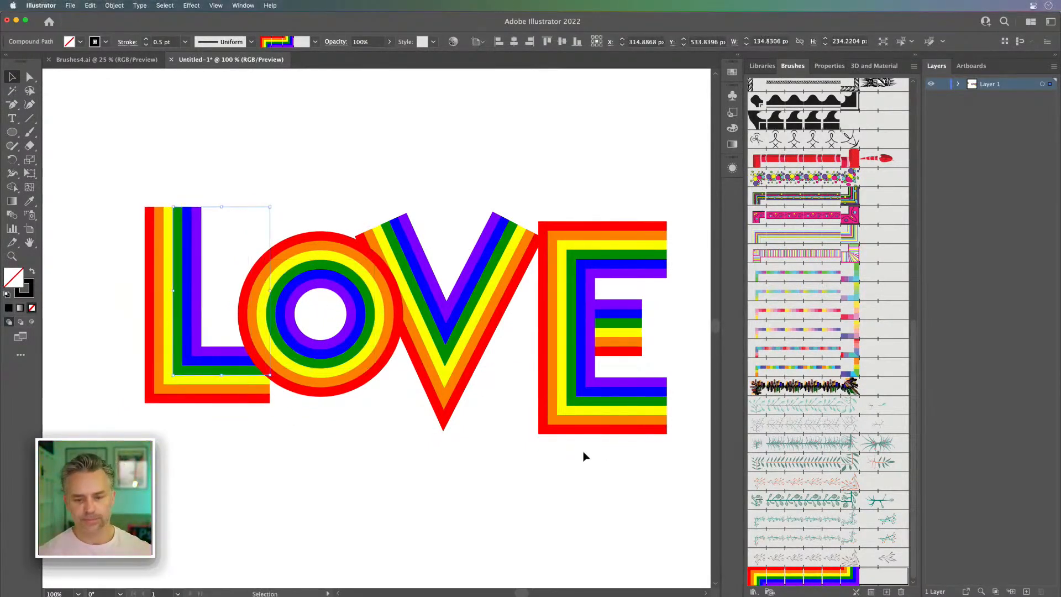
click(551, 473)
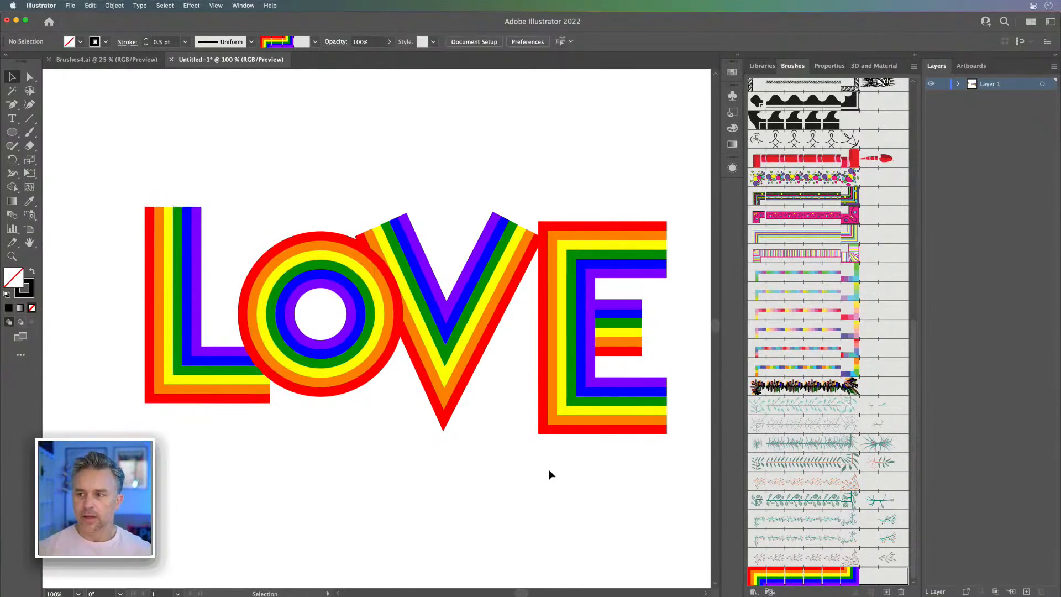
Step: Place a copy of the O's circle in the empty space below the V
click(283, 292)
drag(280, 290, 277, 491)
drag(277, 491, 435, 421)
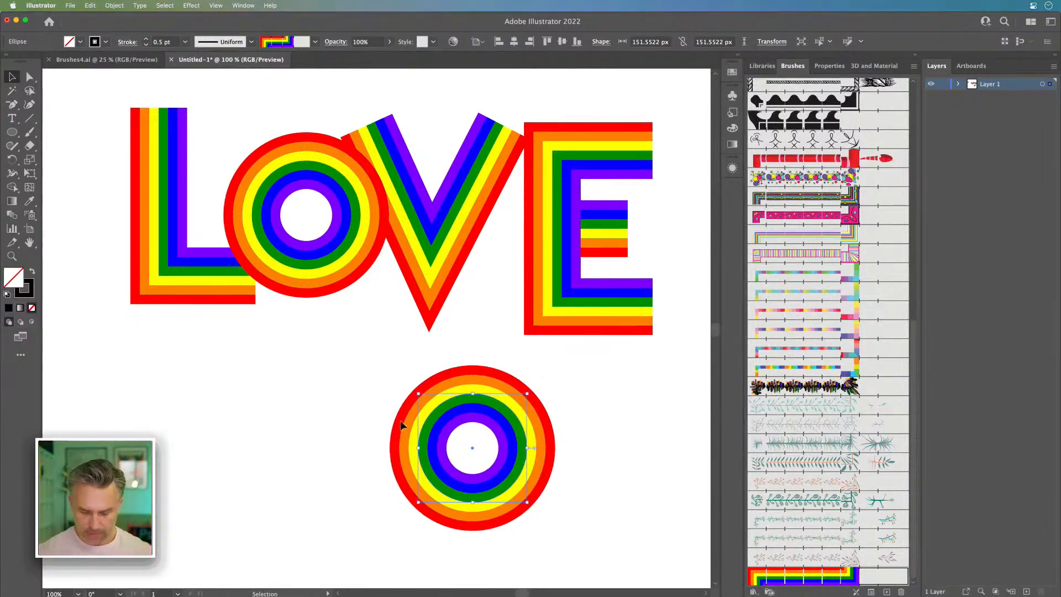
Step: In Outline view, cut the copied circle at its right anchor with the Scissors tool and pull the lower end slightly outward
click(28, 146)
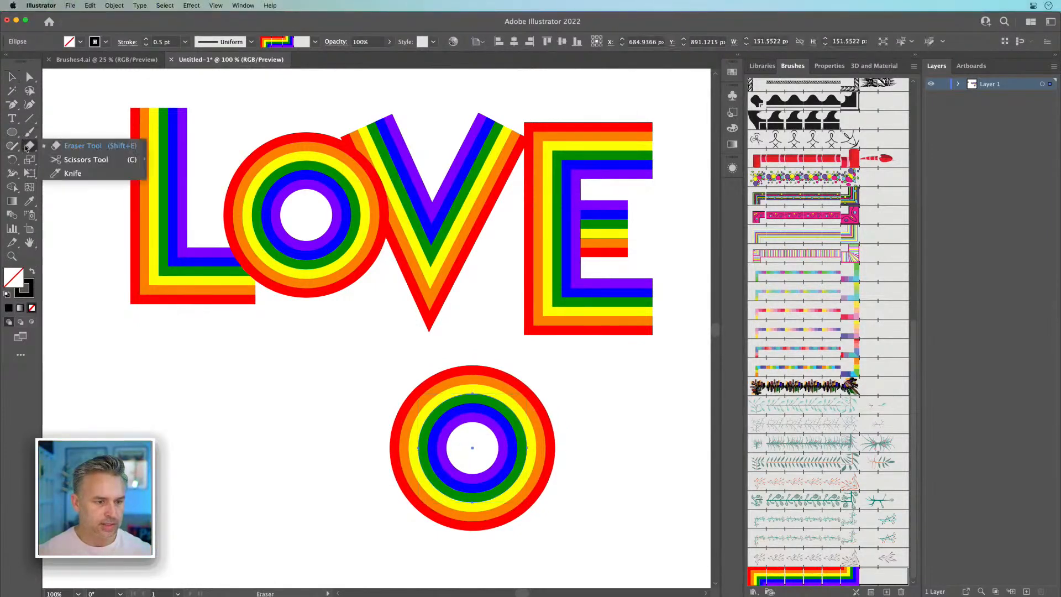
click(74, 162)
key(ctrl+y)
key(ctrl+=)
key(ctrl+=)
key(ctrl+=)
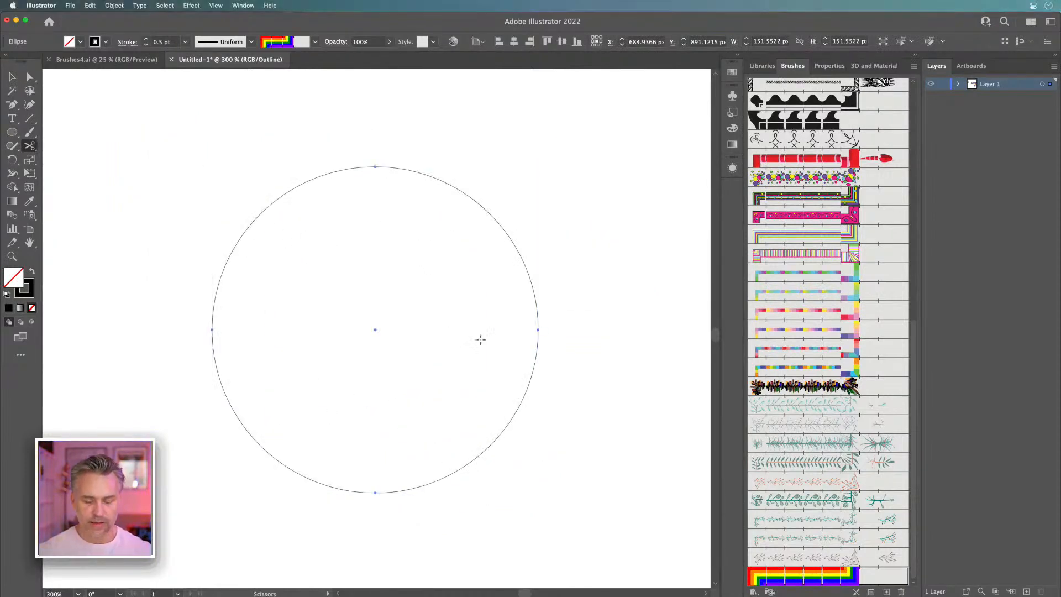
click(539, 329)
click(29, 76)
click(545, 363)
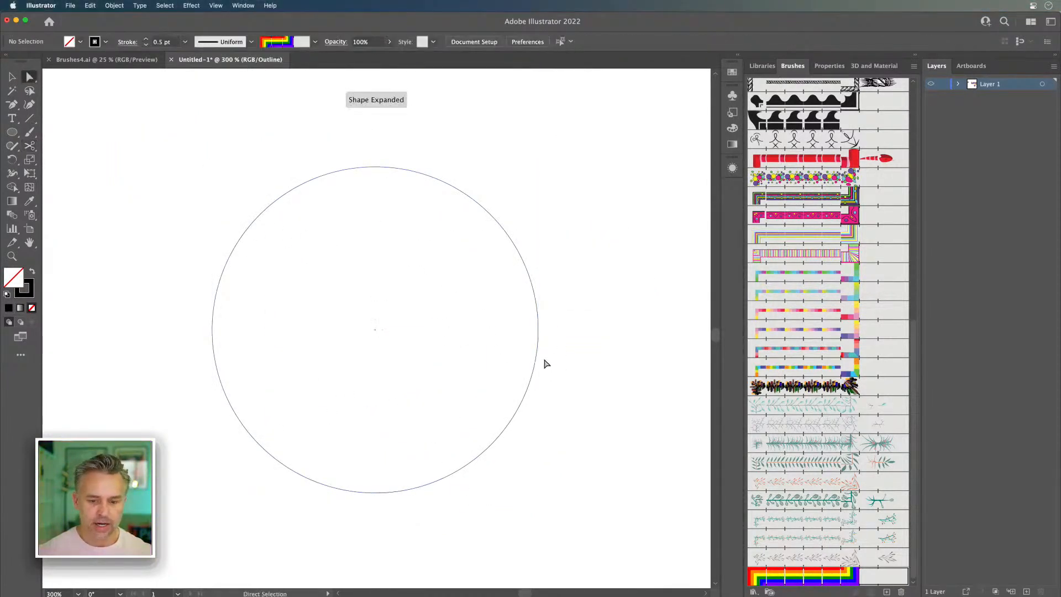
mouse_move(538, 330)
mouse_down()
mouse_move(581, 332)
mouse_move(547, 334)
mouse_up()
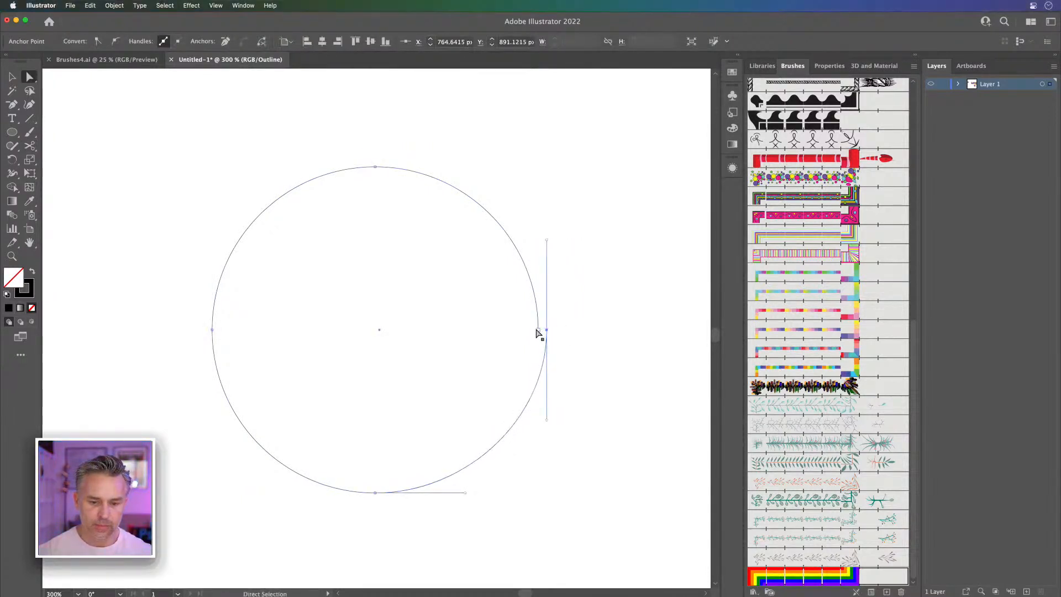
Step: Extend the upper cut end with a straight horizontal Pen segment ending near the circle's center
key(p)
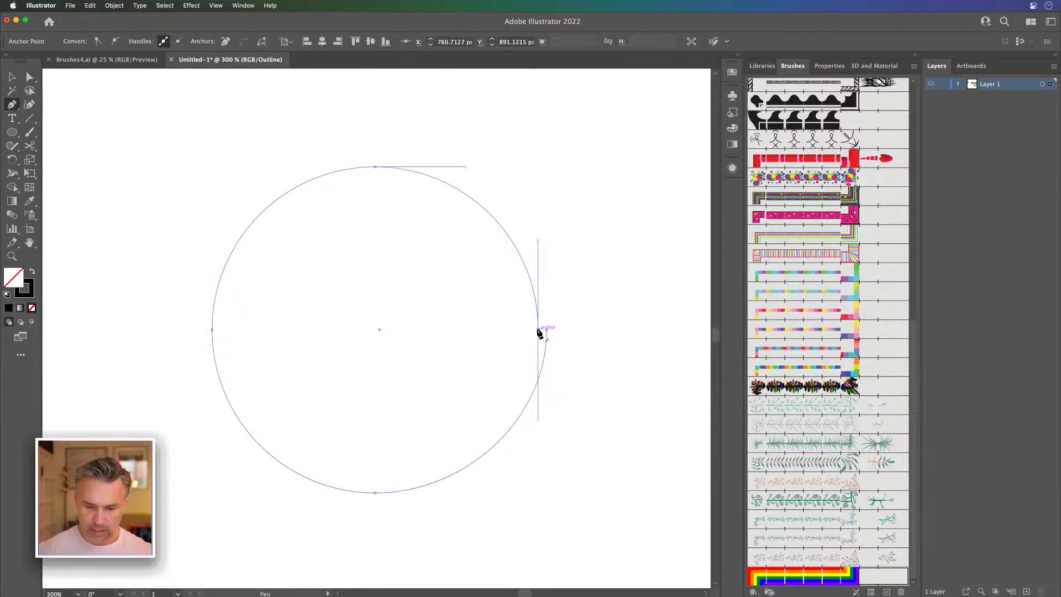
click(539, 330)
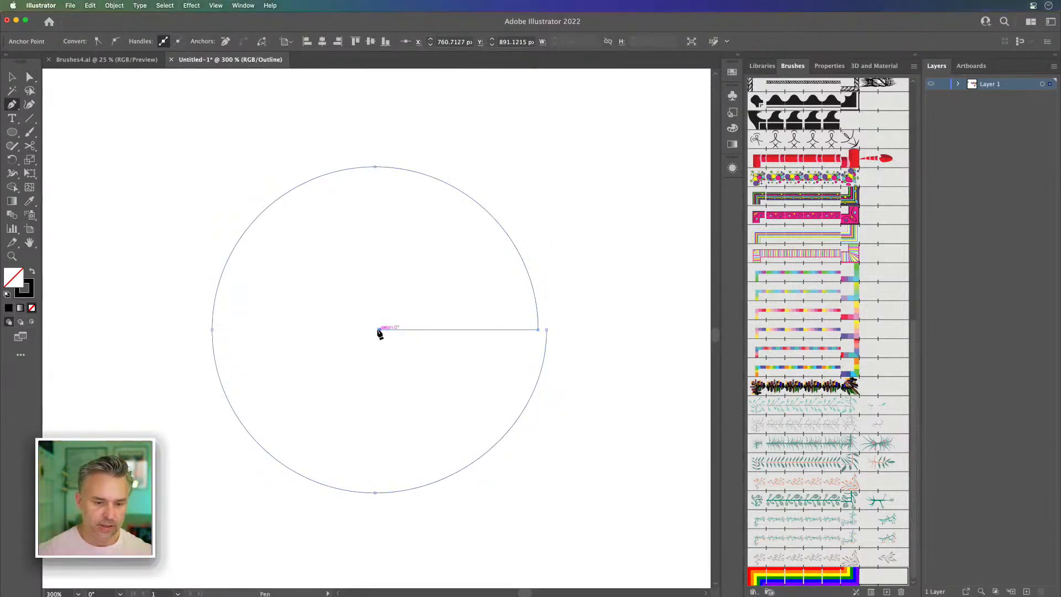
click(379, 330)
click(30, 77)
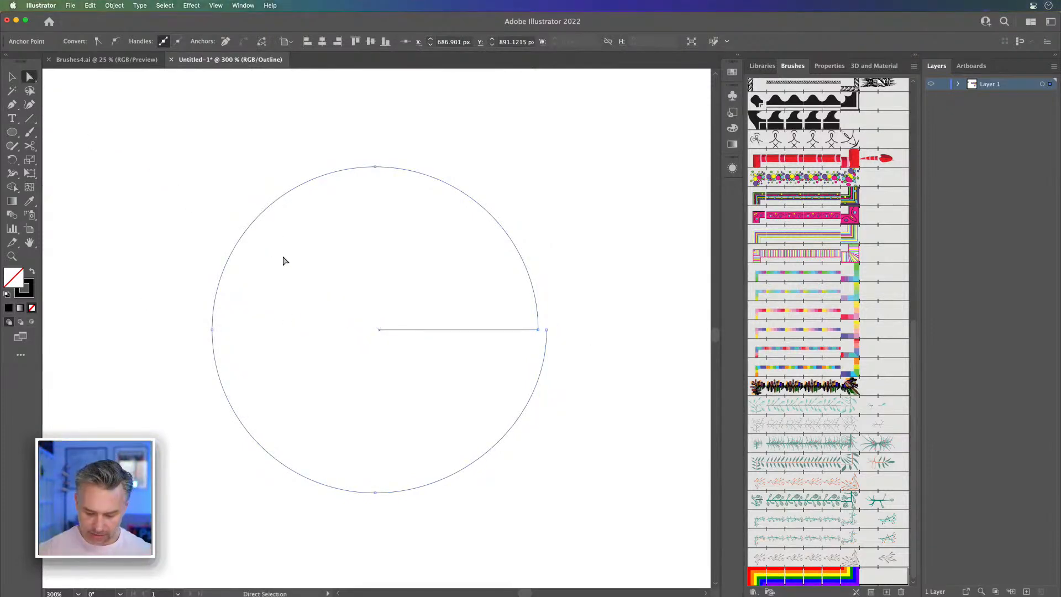
Step: Add an anchor on the lower-right arc, delete the loose end anchor above it, and return to Preview
key(p)
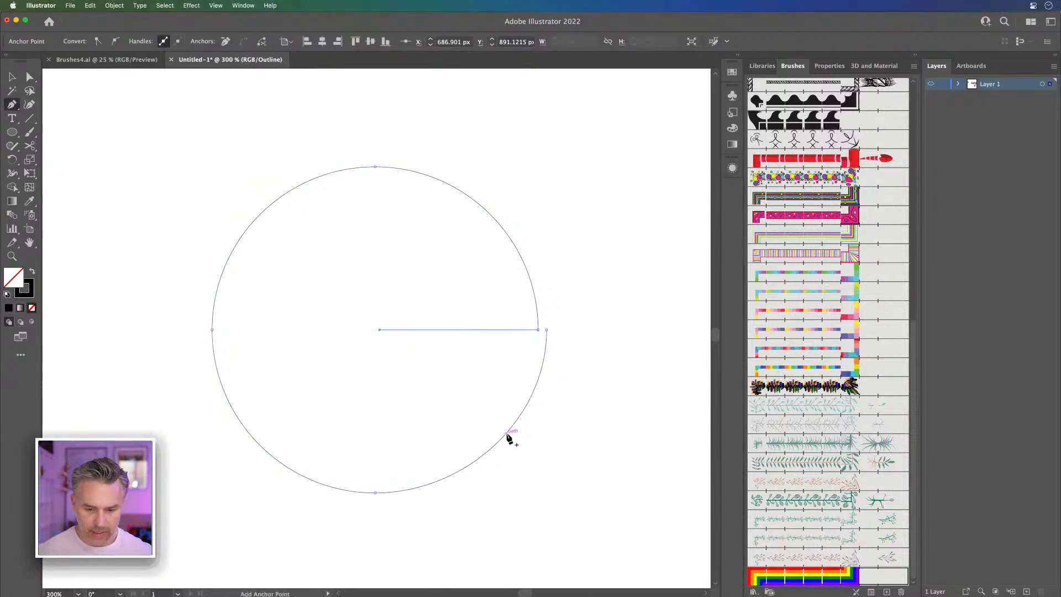
click(513, 425)
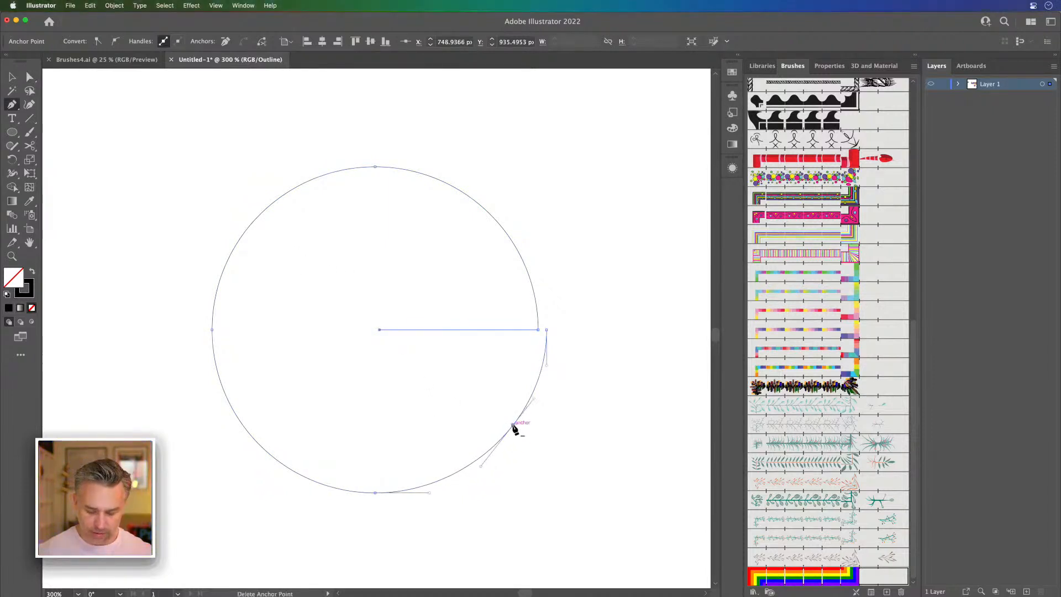
key(minus)
click(546, 330)
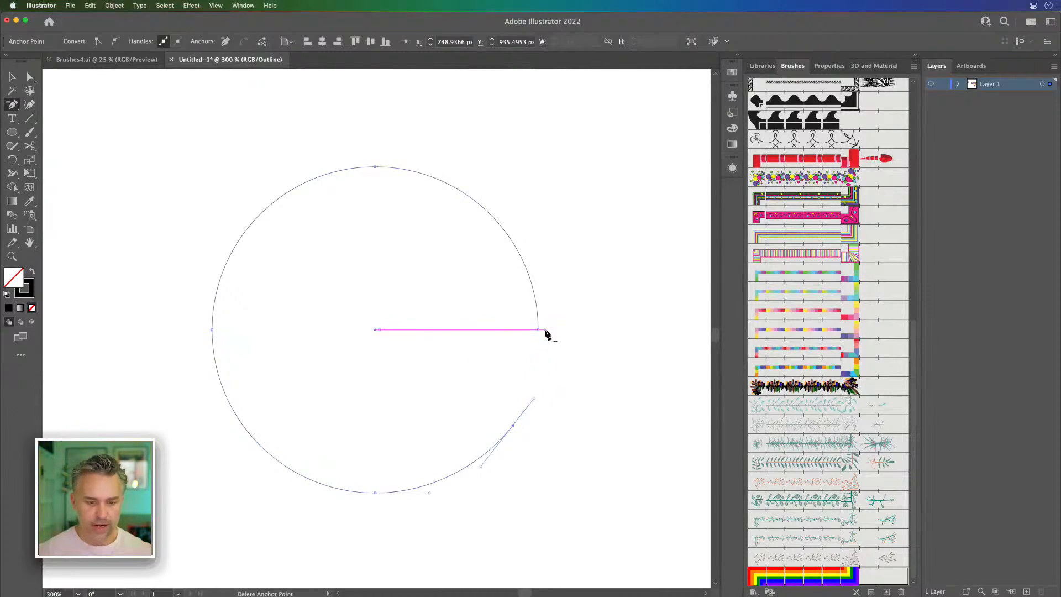
click(12, 76)
click(128, 160)
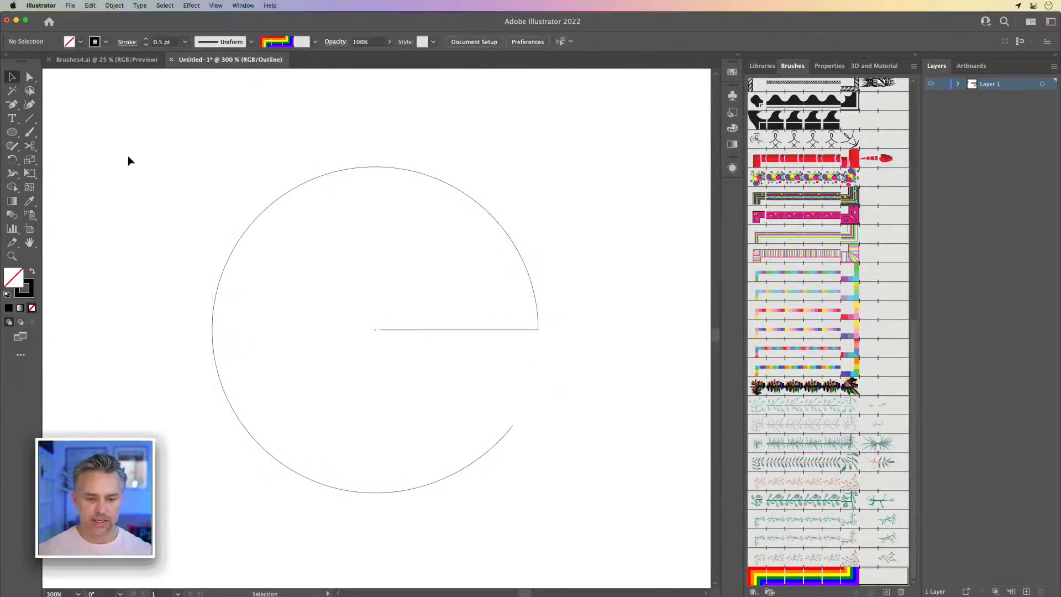
key(super+y)
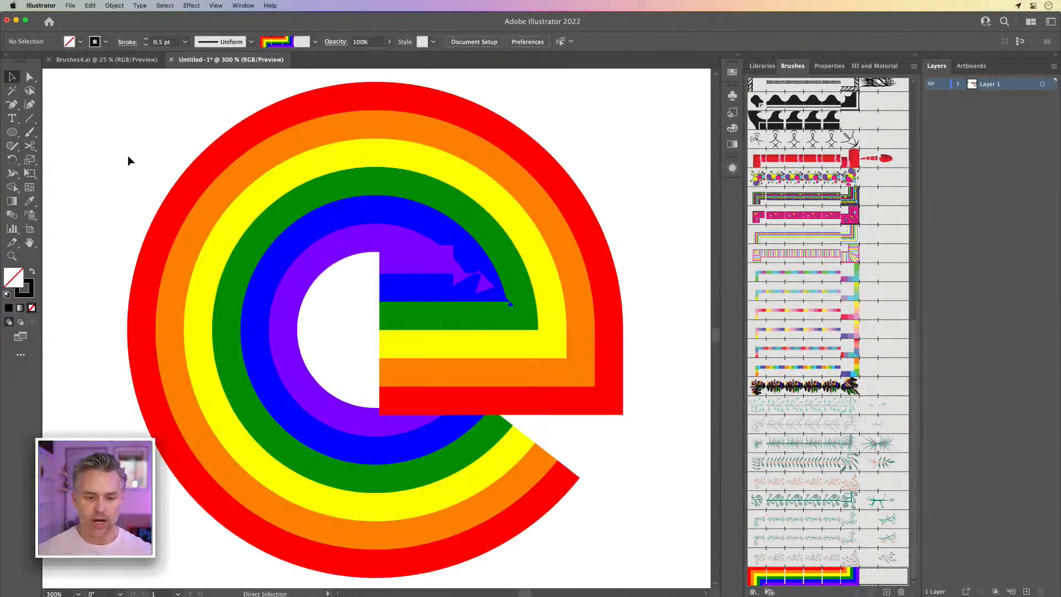
click(30, 76)
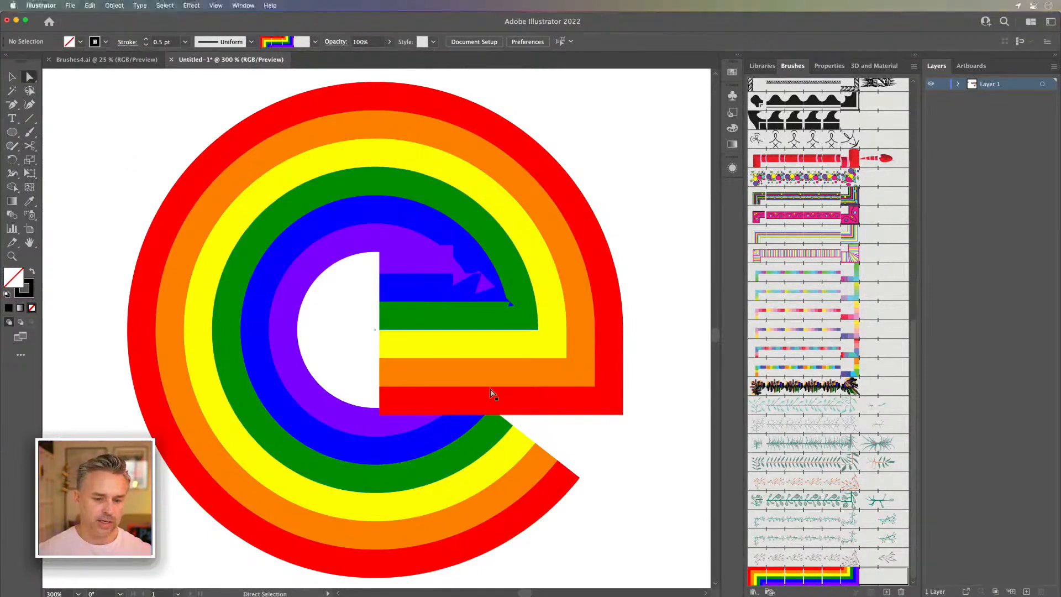
Step: Duplicate the L, O and V straight down below the original lettering and place the round e right after the copied V
click(379, 330)
key(super+minus)
key(super+minus)
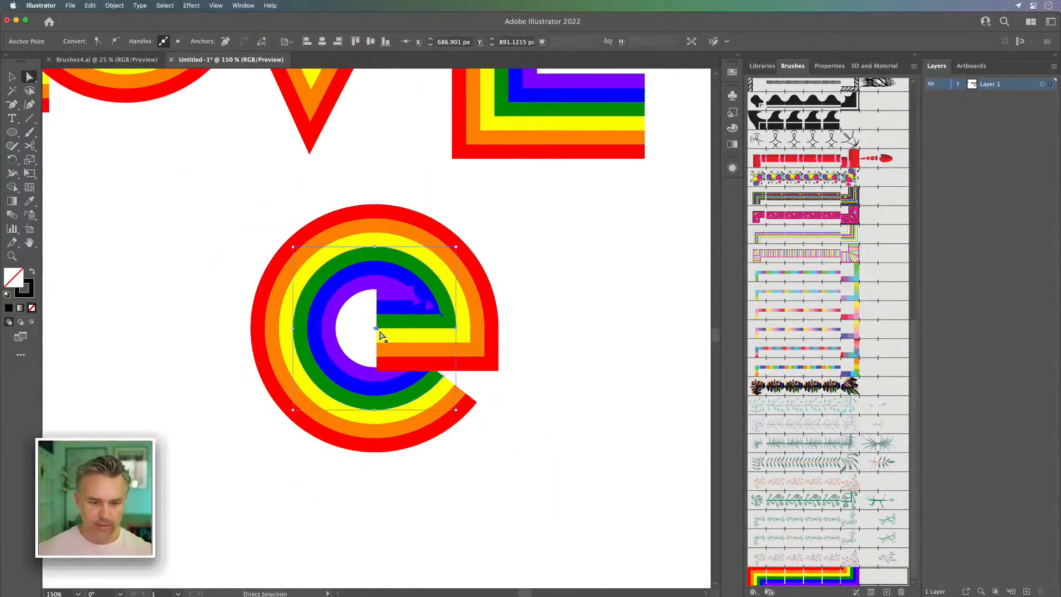
key(super+minus)
key(super+minus)
drag(263, 357, 395, 442)
key(v)
drag(273, 143, 434, 479)
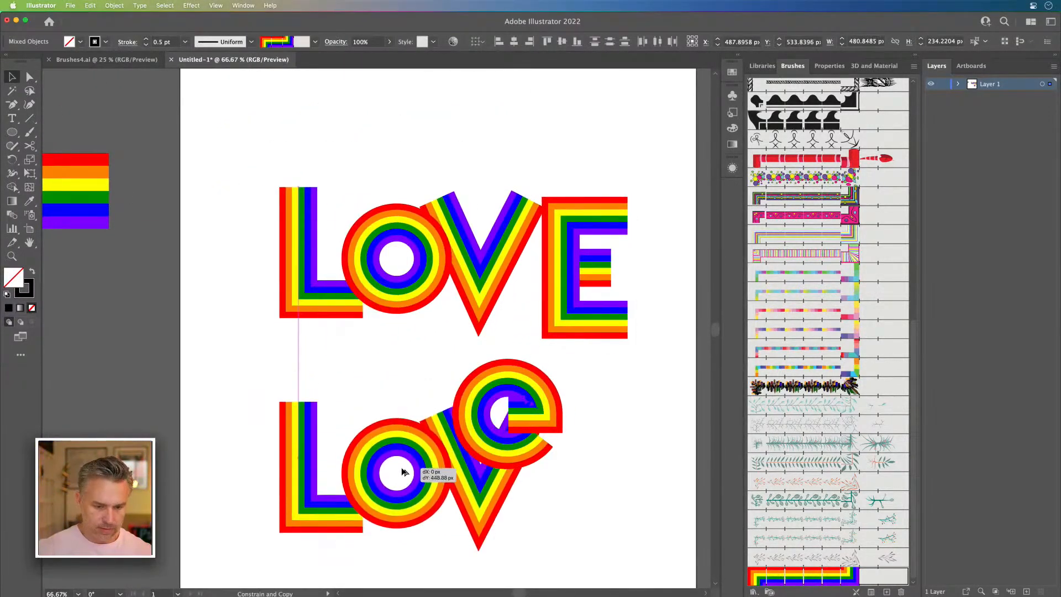
click(456, 353)
drag(469, 391, 528, 451)
Step: Try to adjust the corner anchor where the e's crossbar meets its arc with Direct Selection
key(super+equal)
key(super+equal)
drag(367, 314, 509, 371)
key(super+equal)
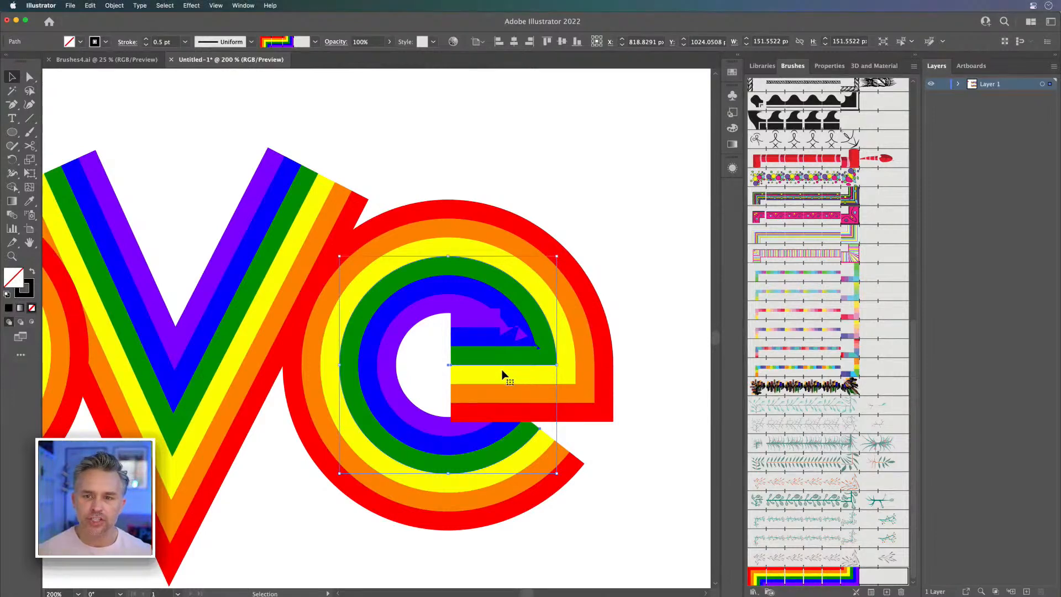
click(30, 78)
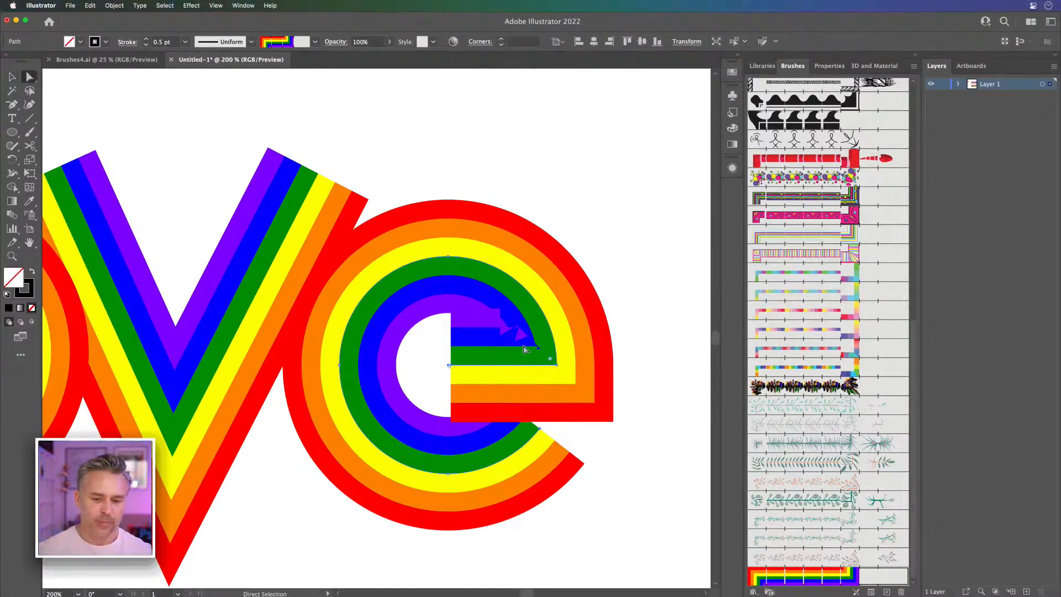
click(548, 362)
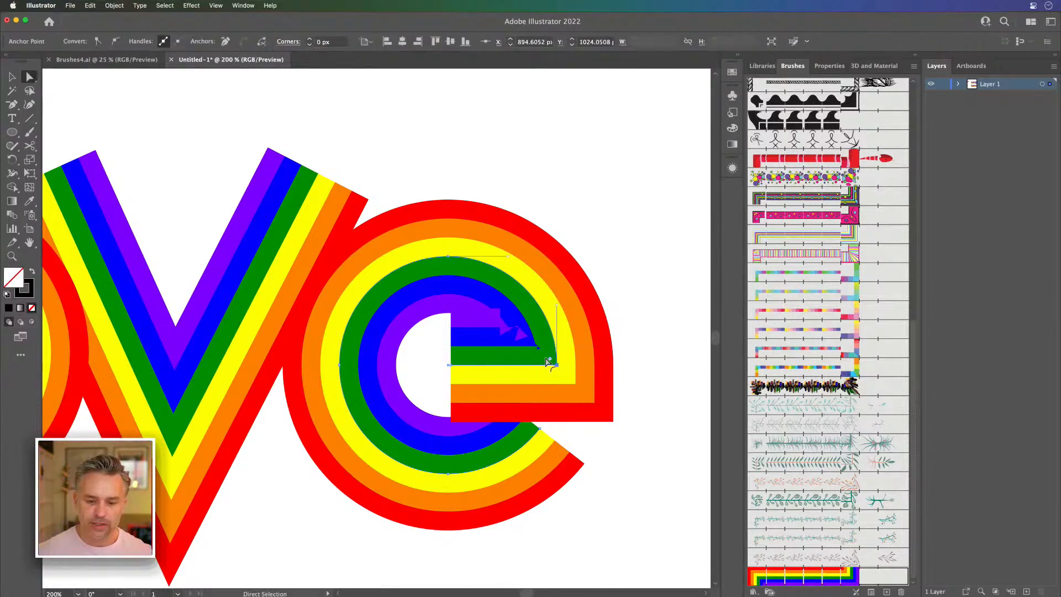
drag(549, 363, 580, 383)
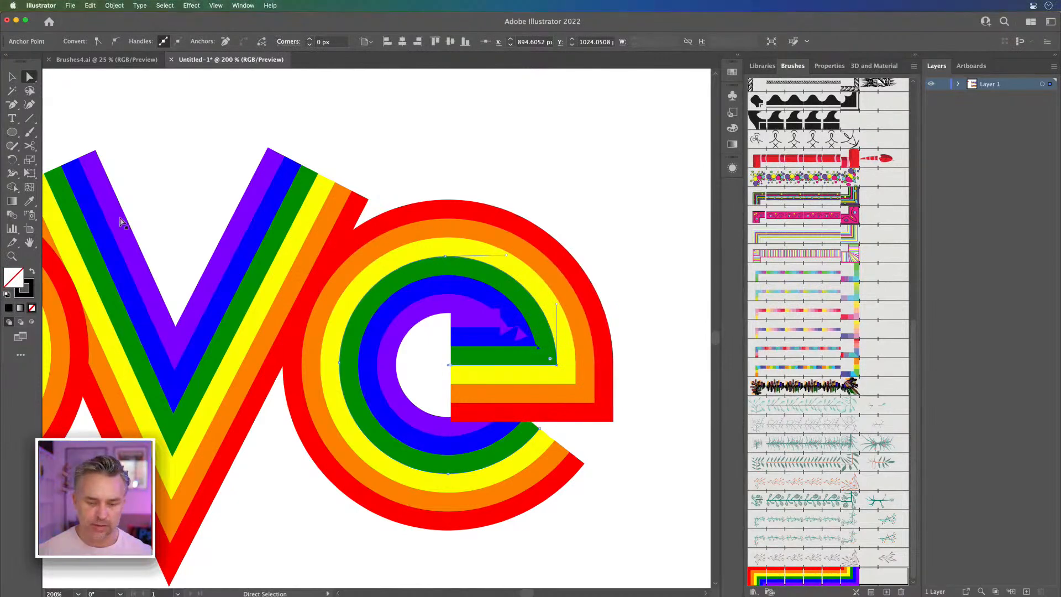
Step: Select the lower Love lettering and try stroke weights from 0.25 pt up to 1 pt
click(11, 77)
key(super+minus)
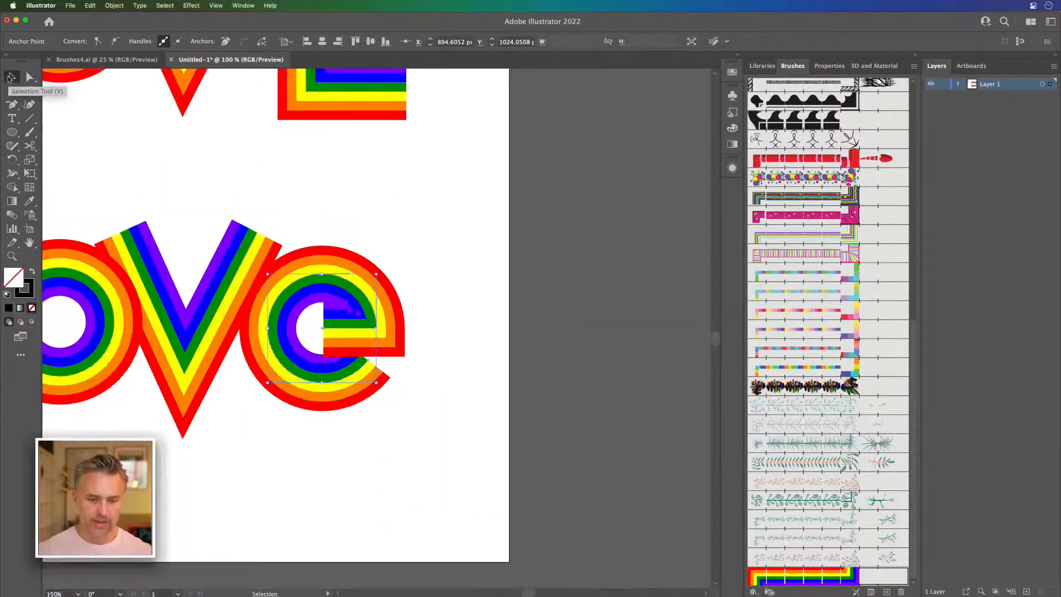
drag(217, 185, 434, 235)
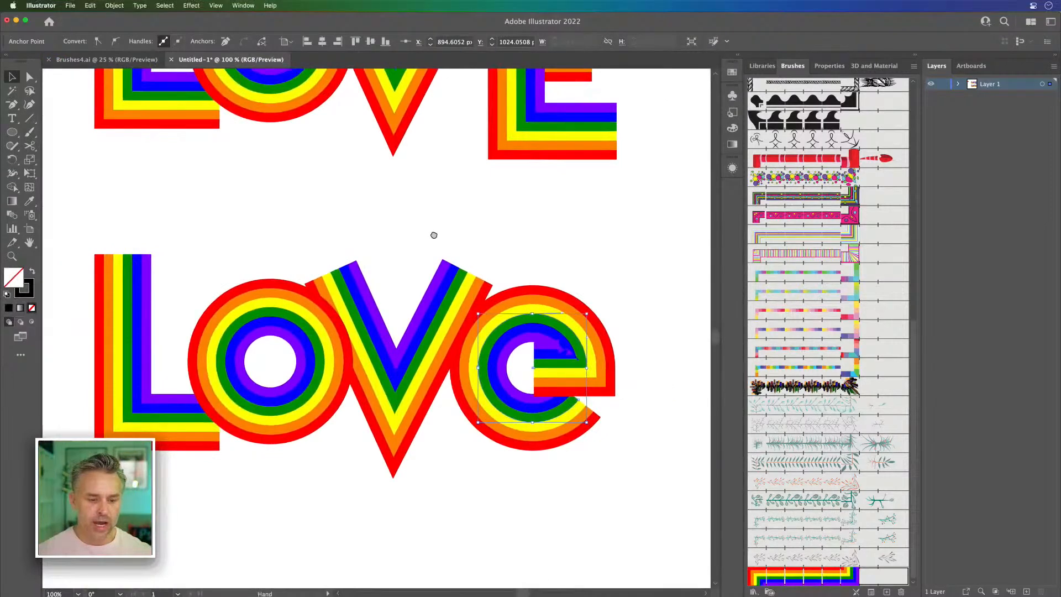
drag(143, 210, 628, 509)
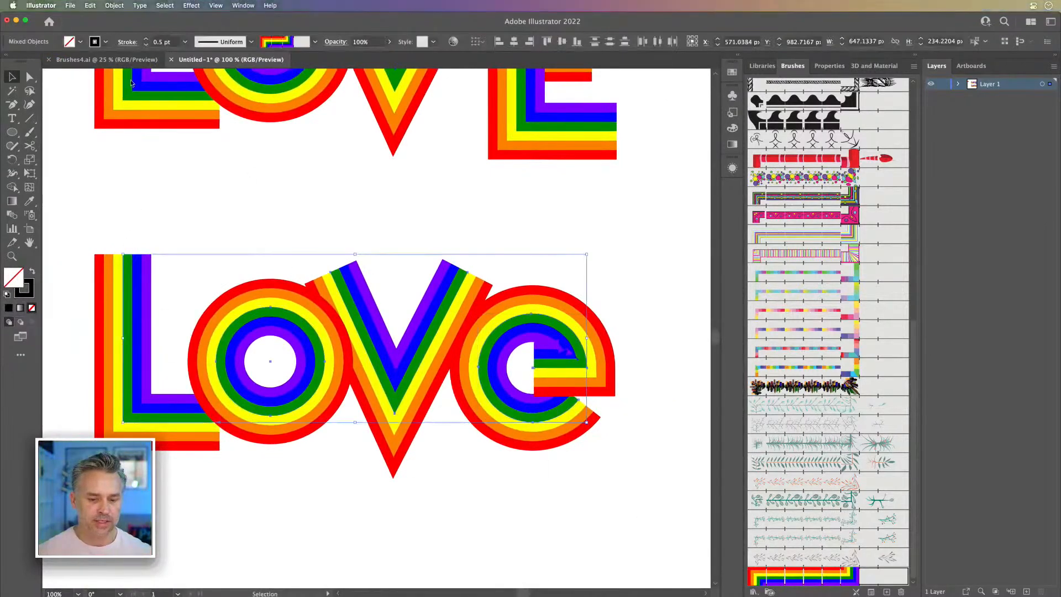
click(147, 48)
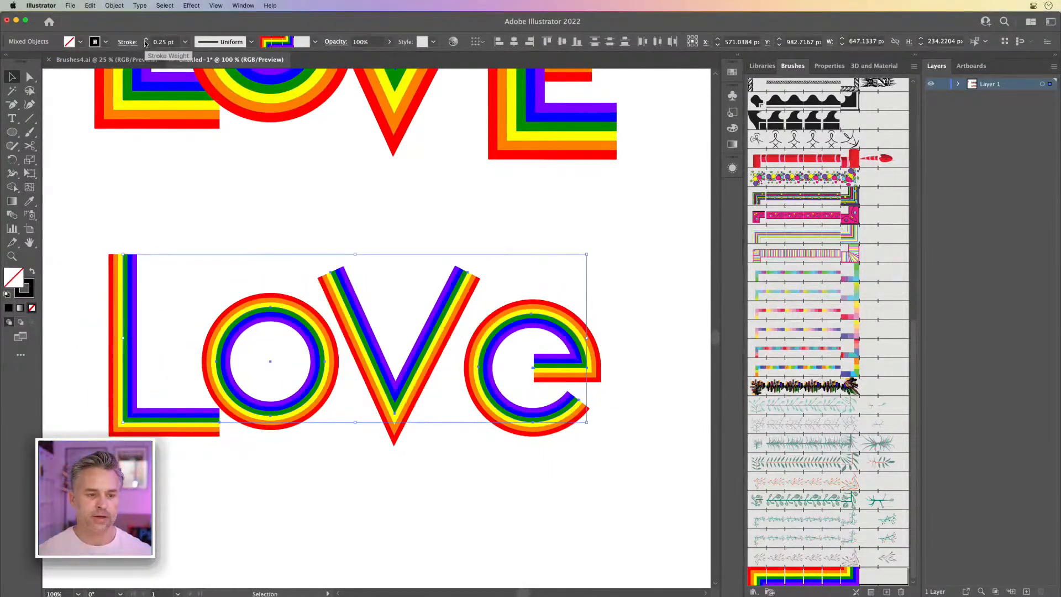
click(145, 39)
click(144, 46)
click(145, 39)
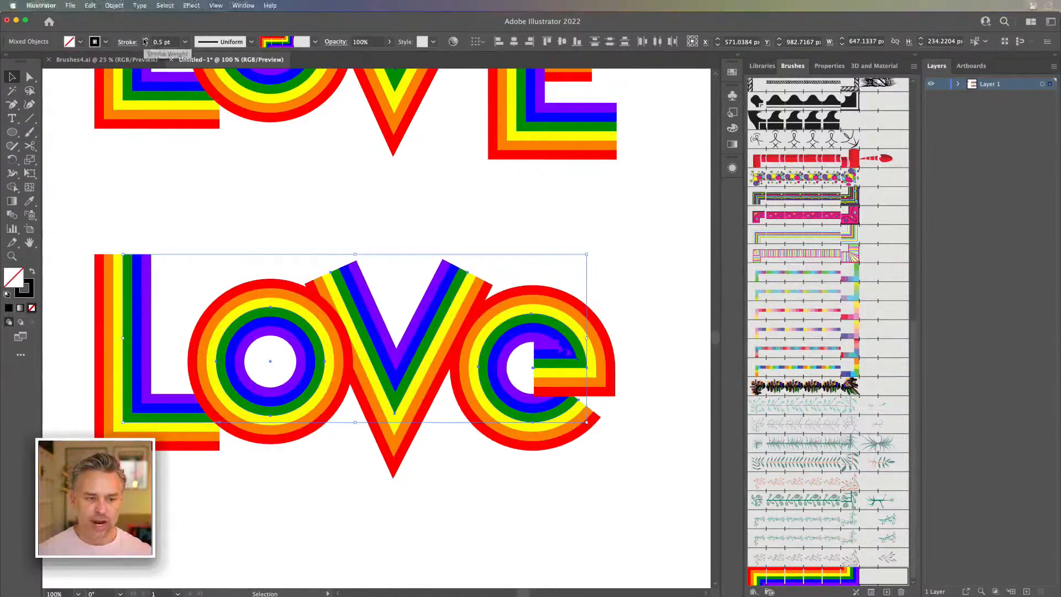
click(145, 39)
click(147, 46)
click(147, 46)
click(146, 39)
click(146, 39)
click(146, 40)
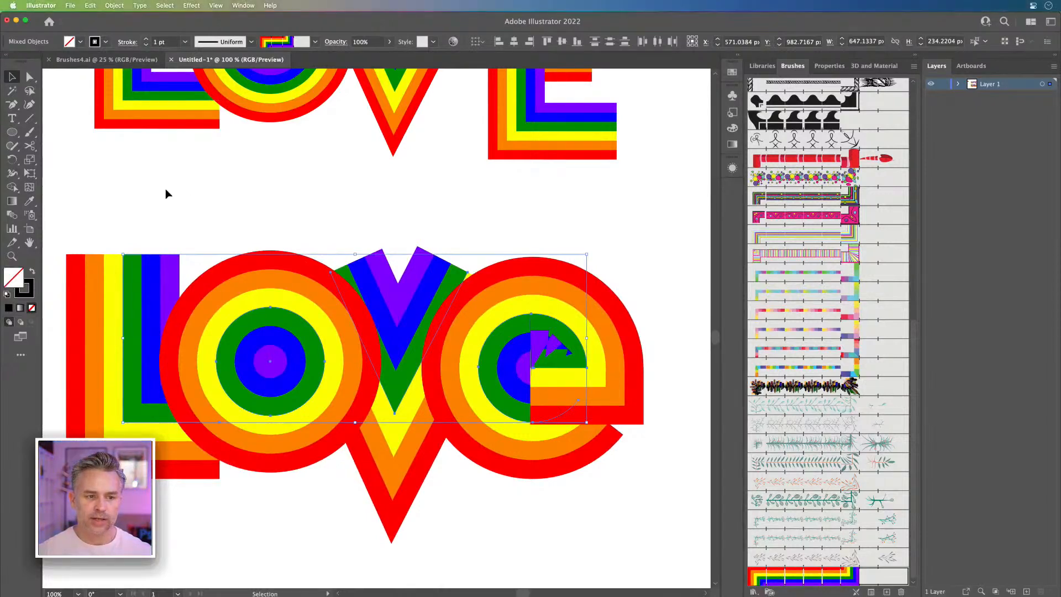
click(210, 213)
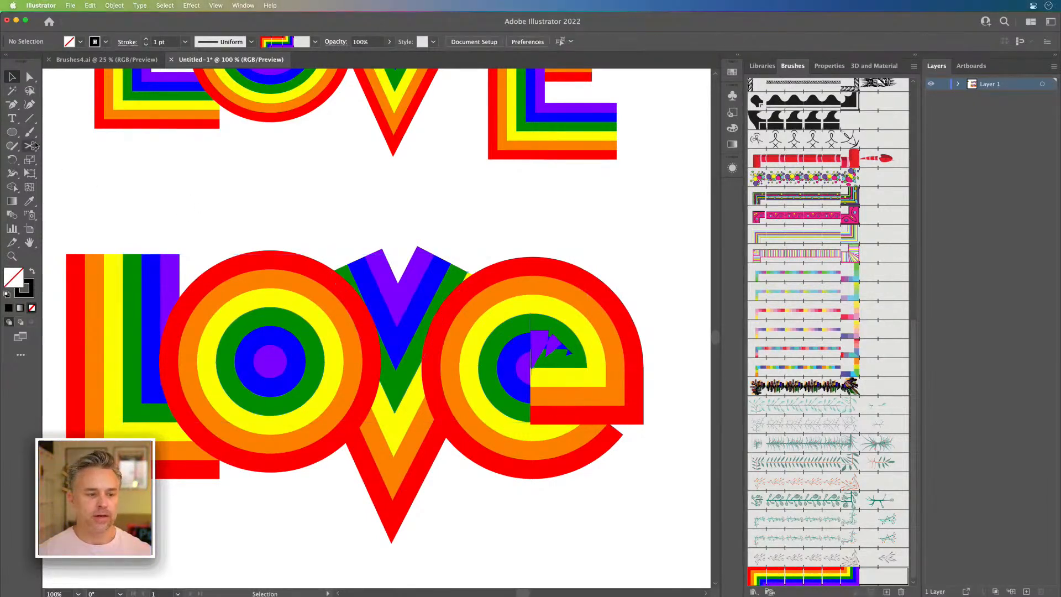
Step: Draw a horizontal line about 95 px long above the lower L and reduce it to basic appearance
click(30, 118)
mouse_move(154, 186)
mouse_down()
mouse_move(248, 187)
mouse_move(222, 186)
mouse_up()
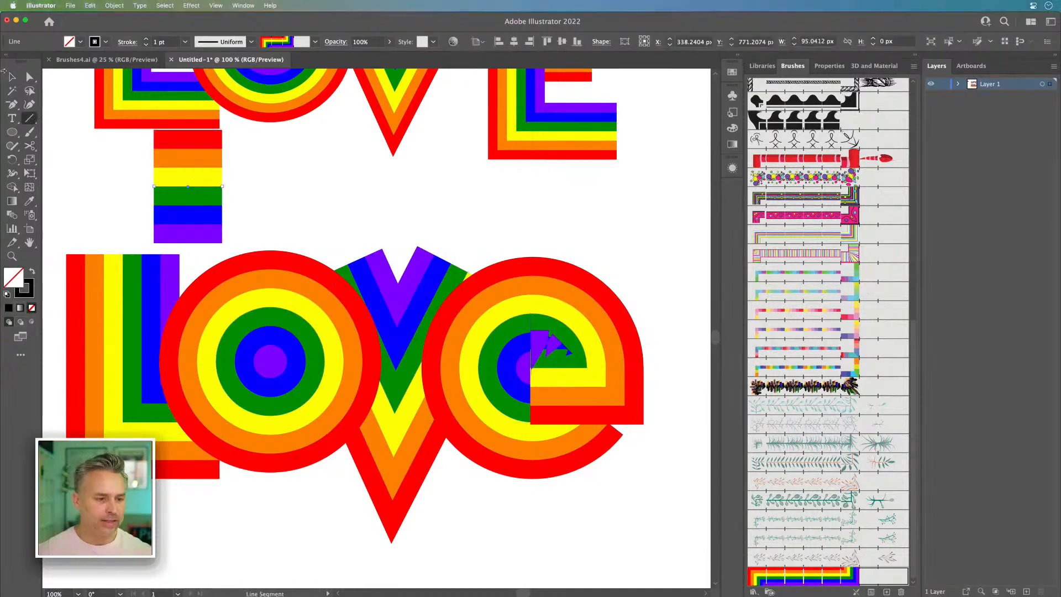
click(12, 77)
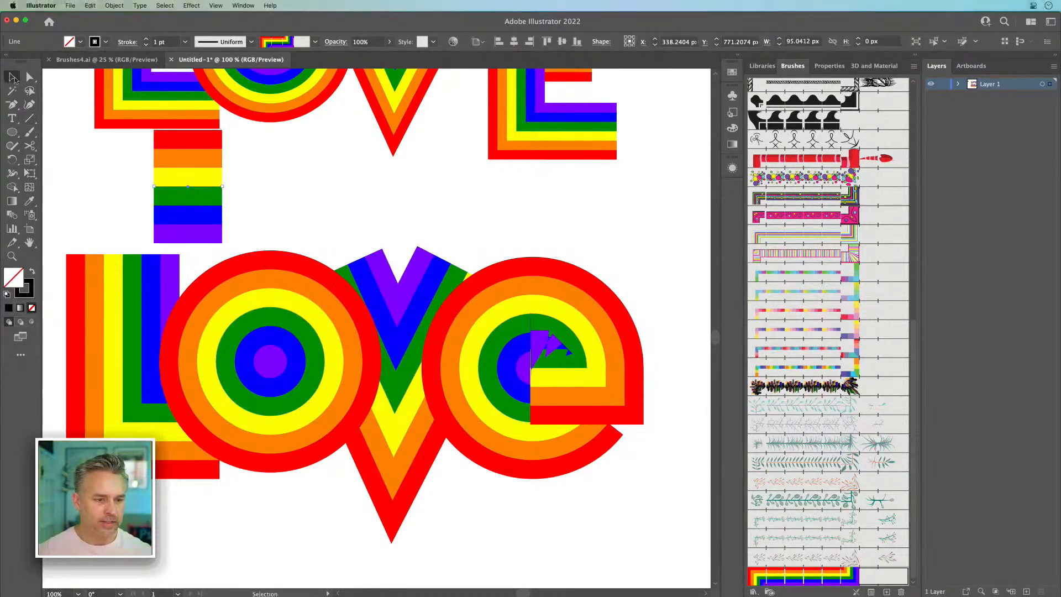
click(737, 58)
click(735, 426)
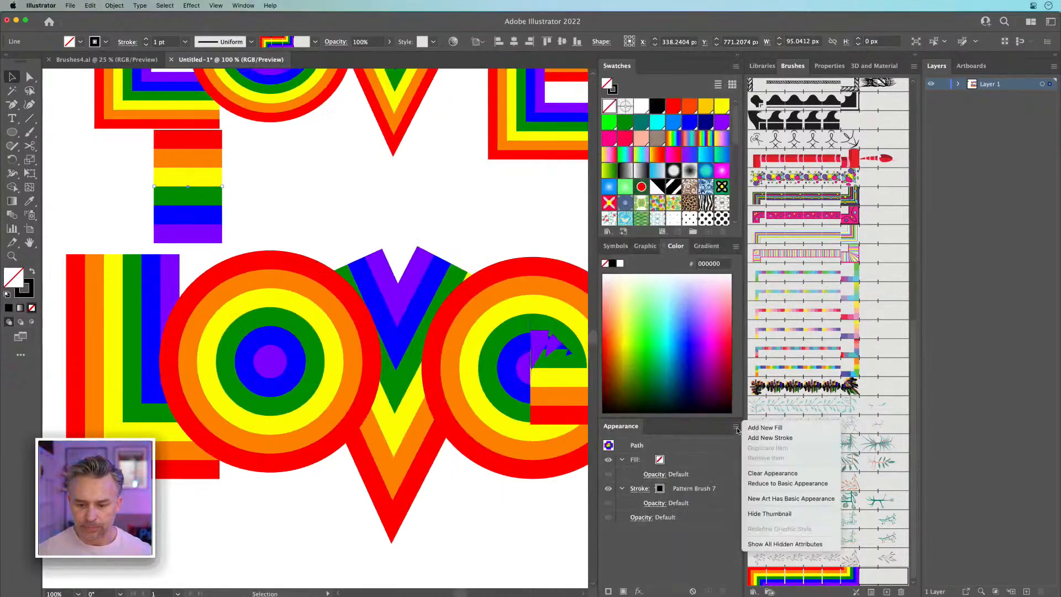
click(790, 484)
mouse_move(176, 188)
mouse_down()
mouse_move(213, 233)
mouse_move(88, 221)
mouse_move(178, 216)
mouse_up()
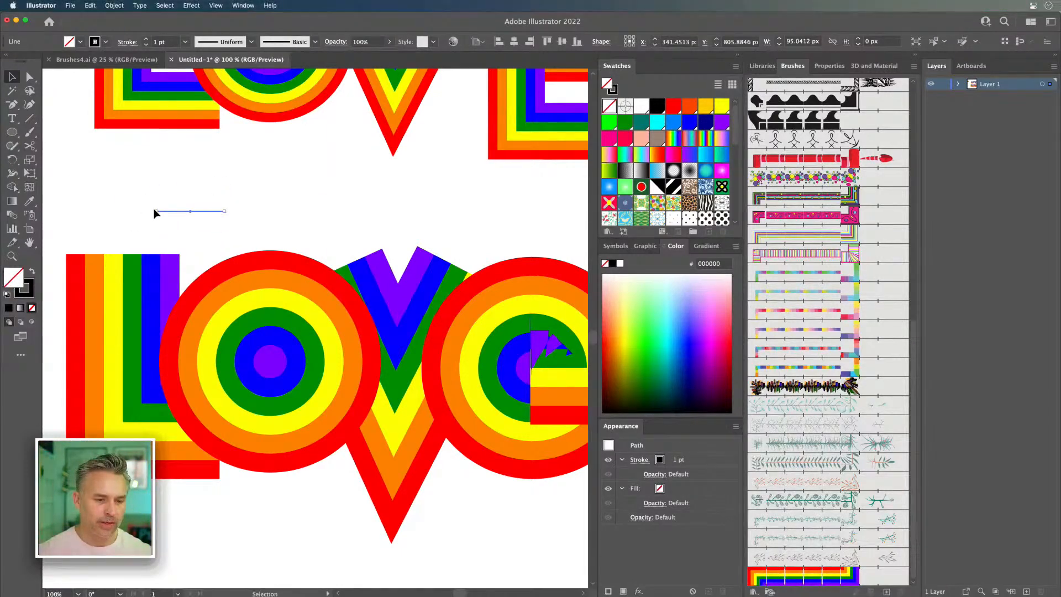
Step: Make two short, nearly vertical test lines about 51 px tall side by side and apply the rainbow pattern brush to the left one
click(31, 76)
mouse_move(157, 211)
mouse_down()
mouse_move(223, 261)
mouse_move(226, 248)
mouse_move(158, 219)
mouse_up()
click(11, 77)
key(super+plus)
key(super+plus)
key(super+plus)
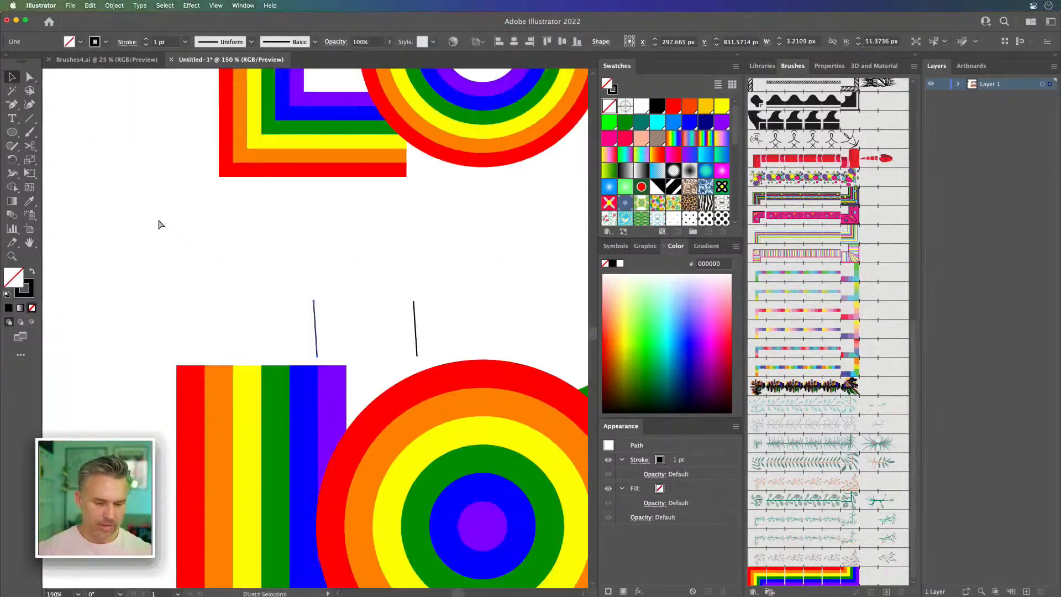
click(791, 583)
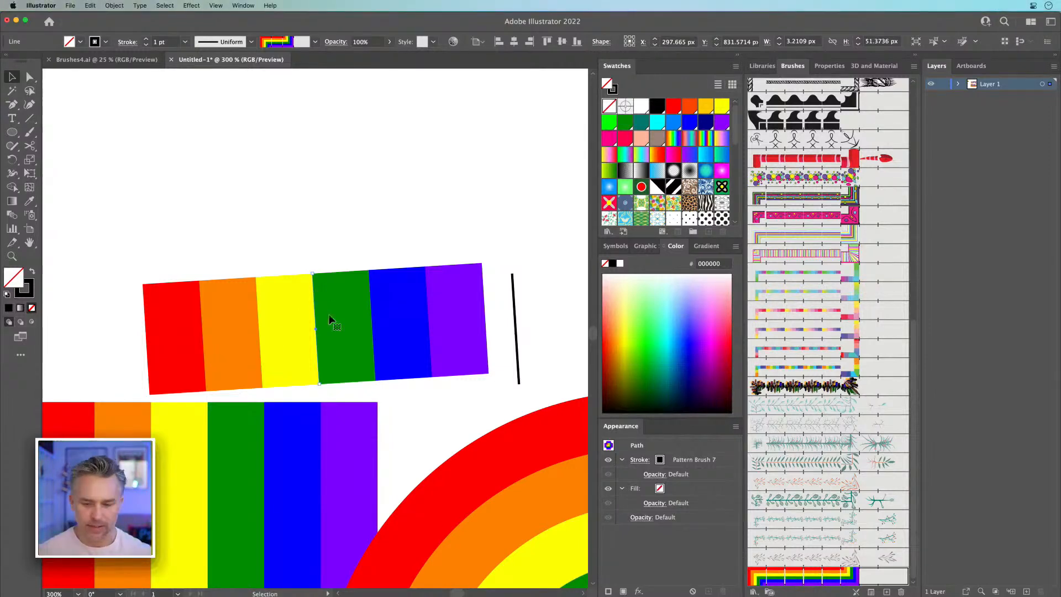
Step: Set the rainbow pattern brush's fixed scale to 10% and apply the change to the existing strokes
double_click(804, 579)
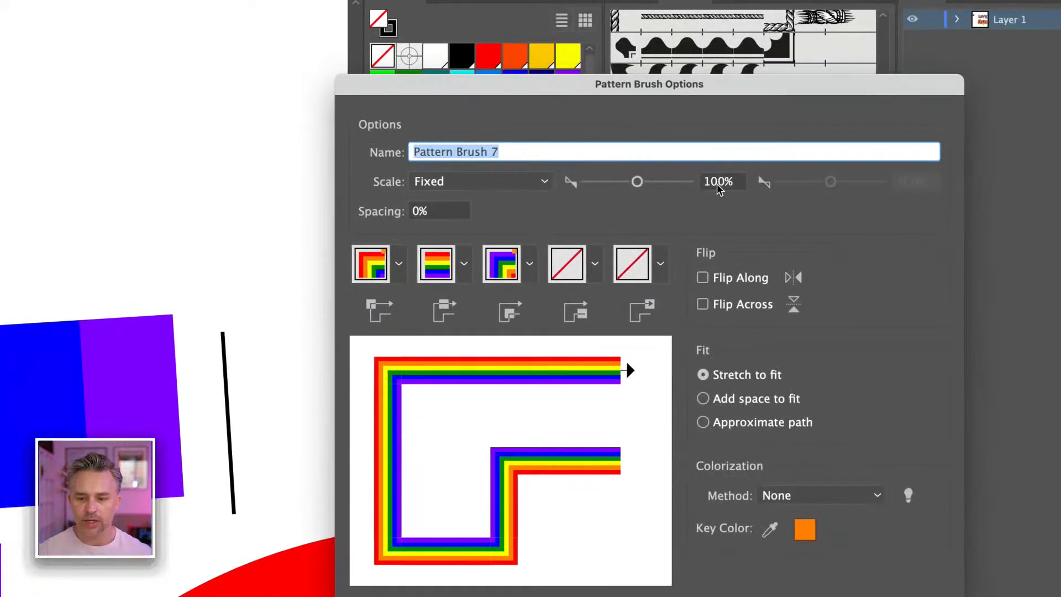
click(719, 189)
key(BackSpace)
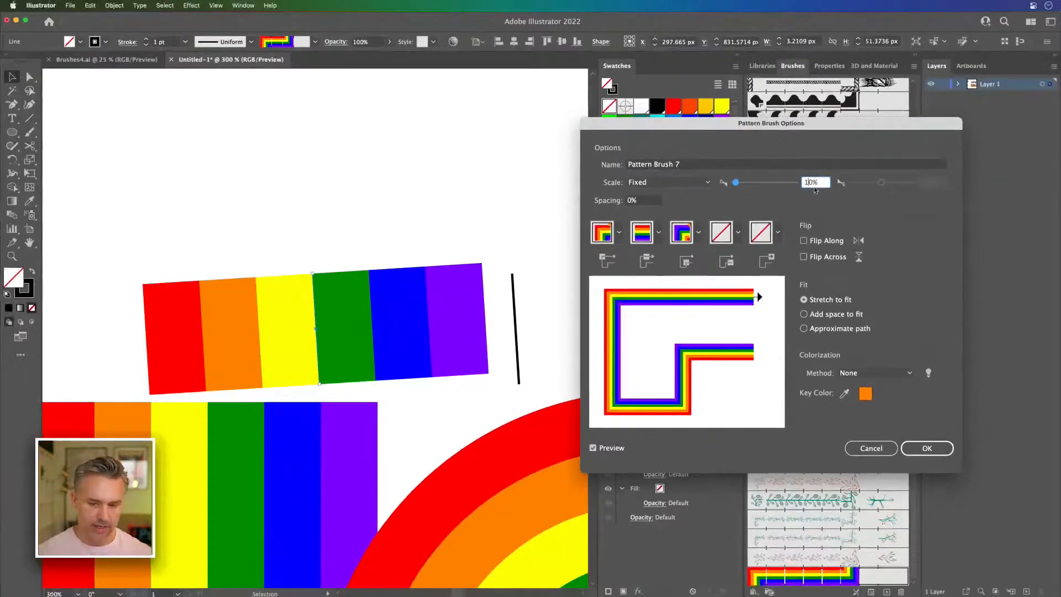
key(Tab)
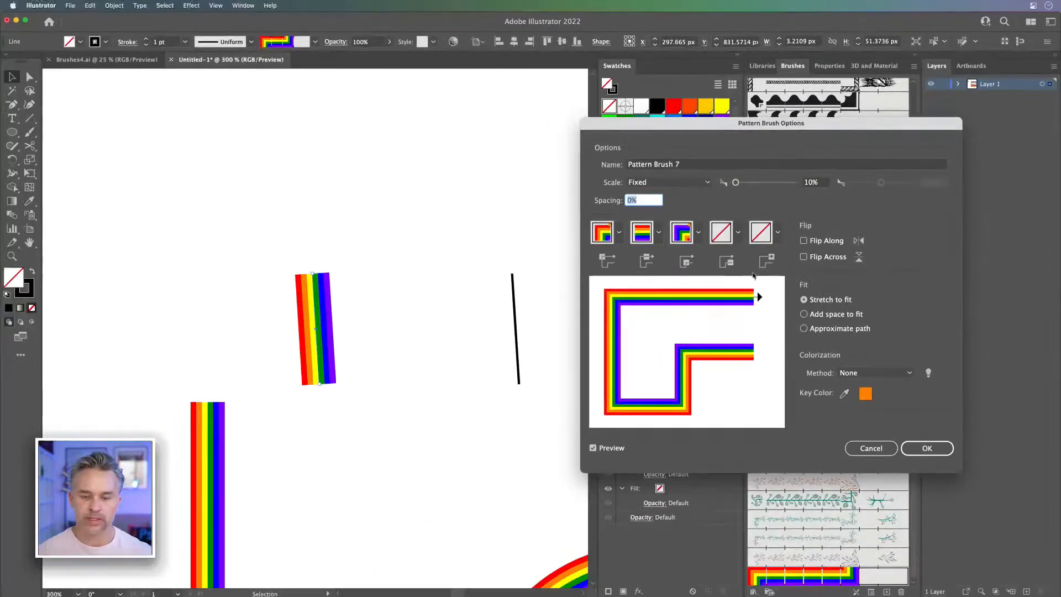
click(927, 449)
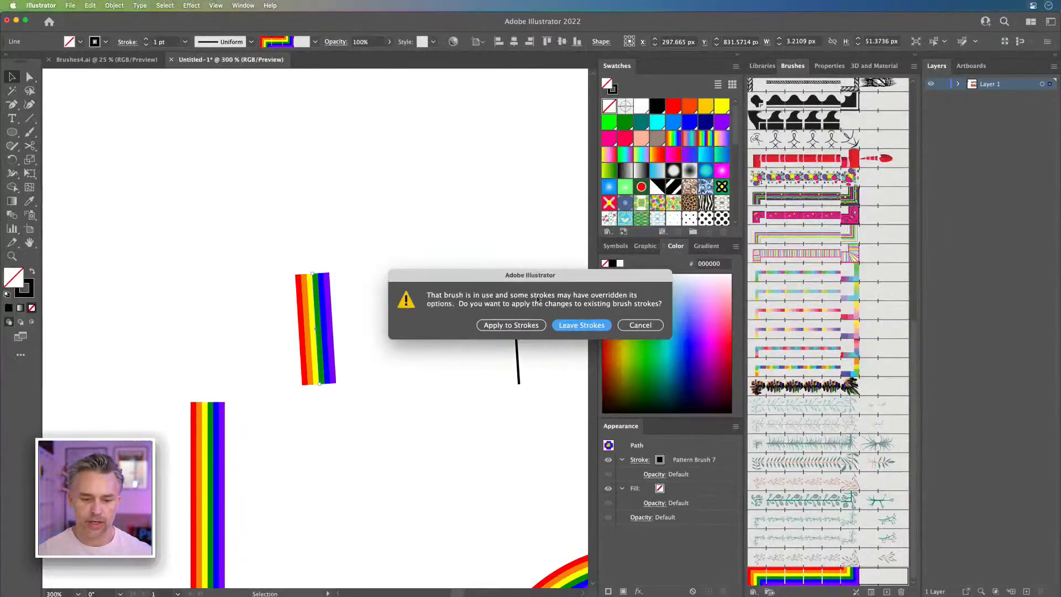
click(510, 324)
Step: Try different stroke weights on the brushed test line, including 4 pt
key(super+1)
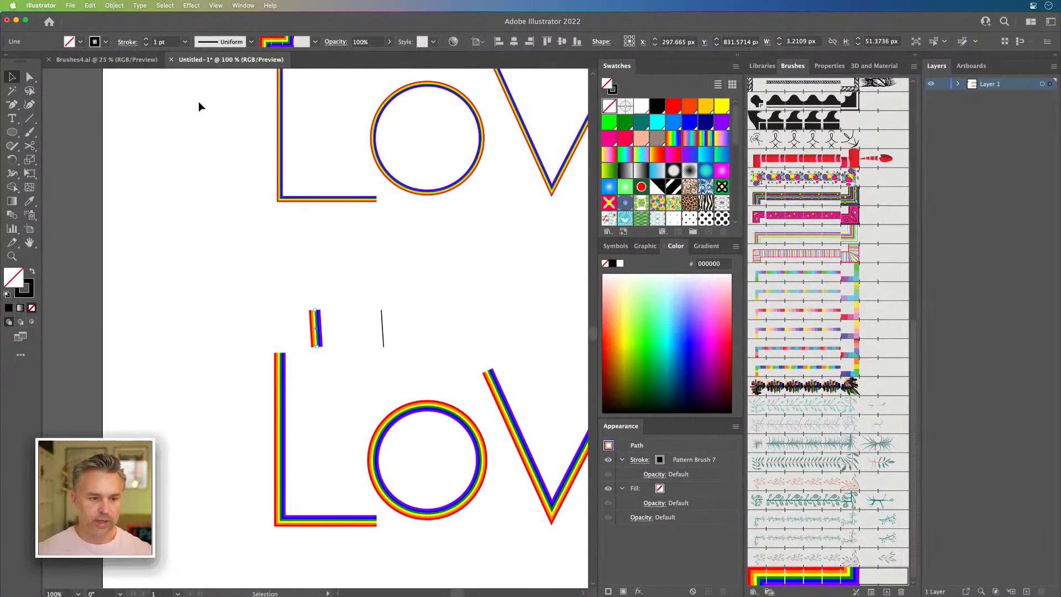
click(146, 40)
click(146, 40)
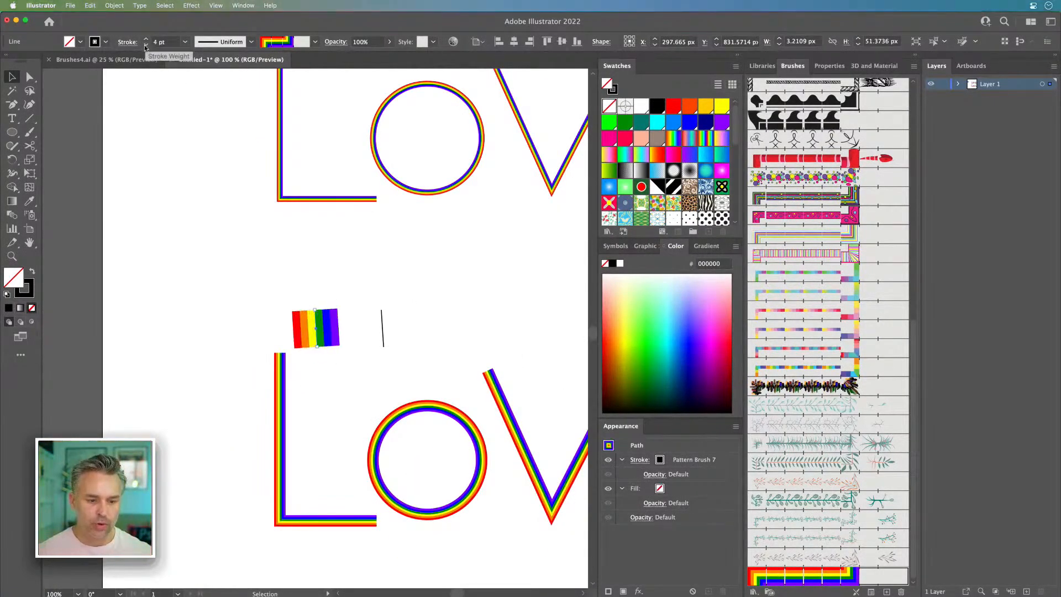
click(147, 46)
click(146, 46)
click(146, 39)
click(146, 39)
Step: Set the stroke weight of the whole lower Love lettering to 4 pt
click(146, 39)
drag(242, 186, 71, 104)
drag(78, 317, 517, 464)
click(146, 39)
click(146, 39)
click(146, 39)
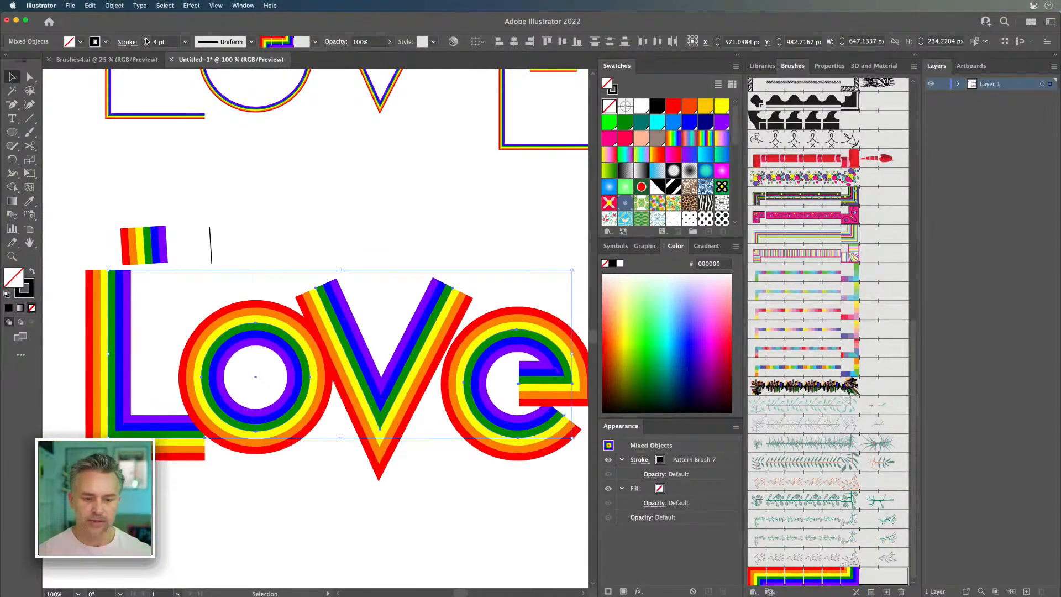
Step: Tighten the lower Love lettering by moving the e and the L inward, and delete the two test lines above the L
click(331, 214)
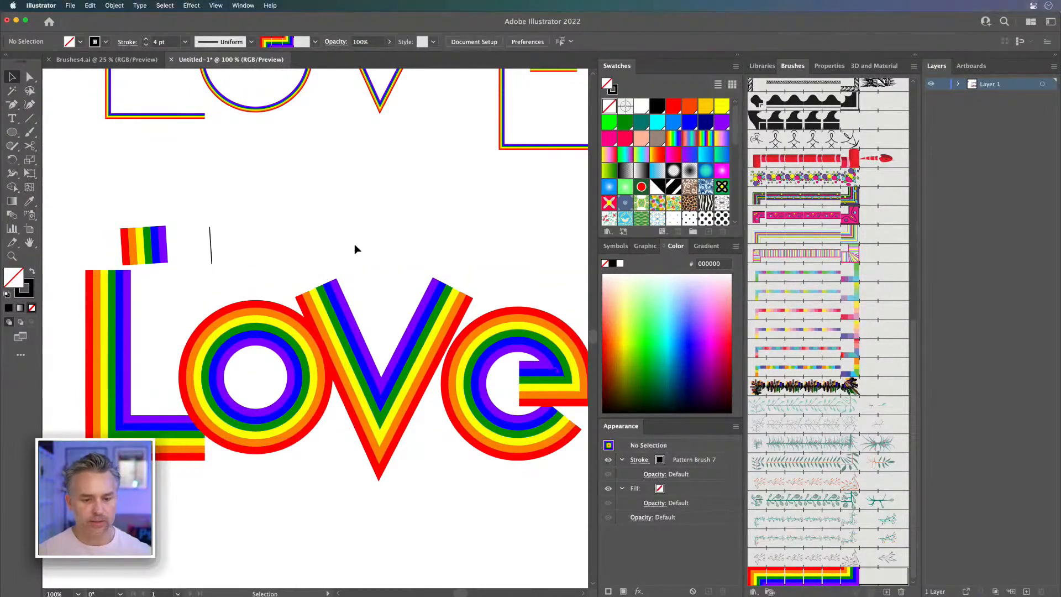
drag(465, 399, 443, 416)
drag(96, 192, 253, 158)
key(Delete)
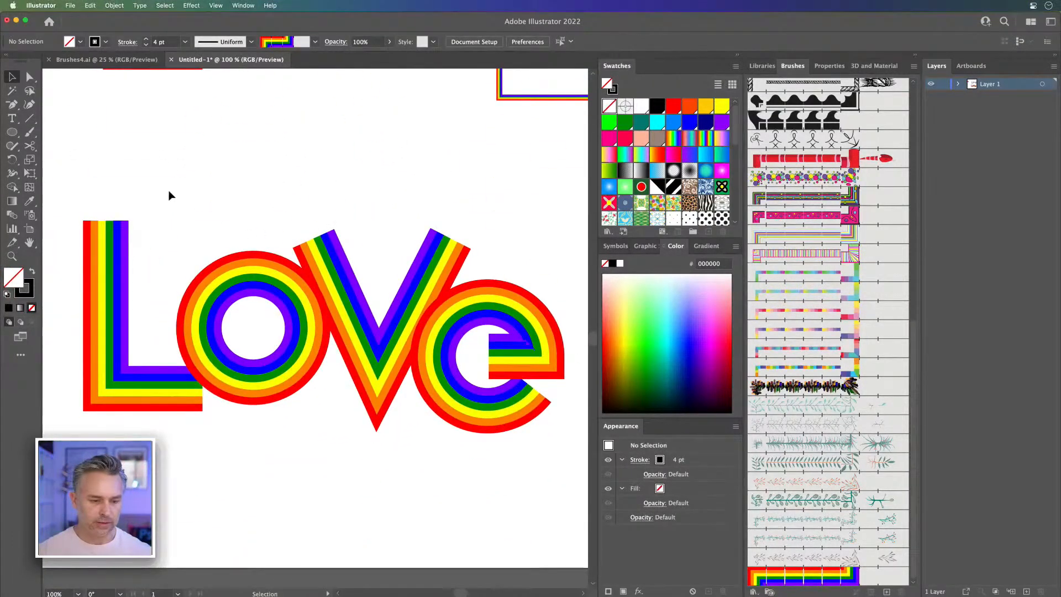
drag(109, 296, 111, 320)
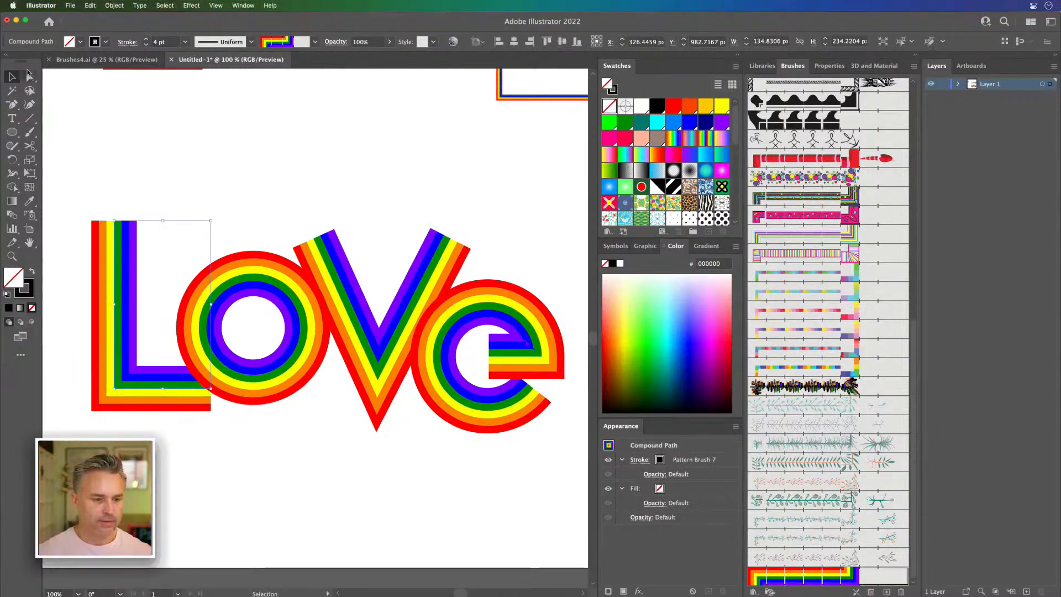
Step: Delete the original LOVE lettering above the new version
scroll(230, 202, up, 10)
drag(51, 147, 540, 411)
key(Delete)
Step: Move the remaining Love lettering straight up toward the middle of the artboard
key(super+minus)
key(space)
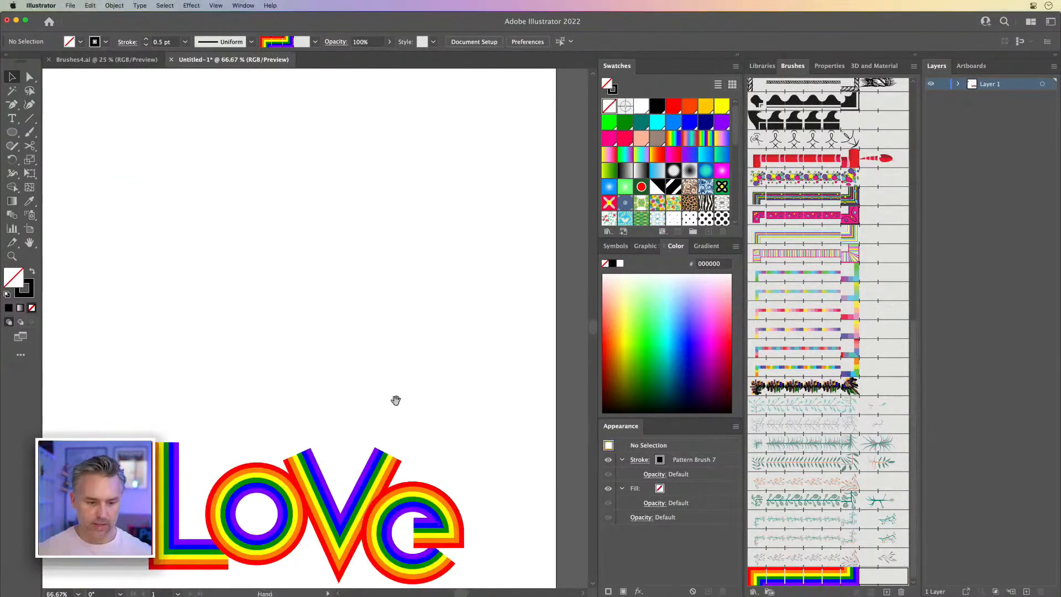
drag(214, 339, 231, 304)
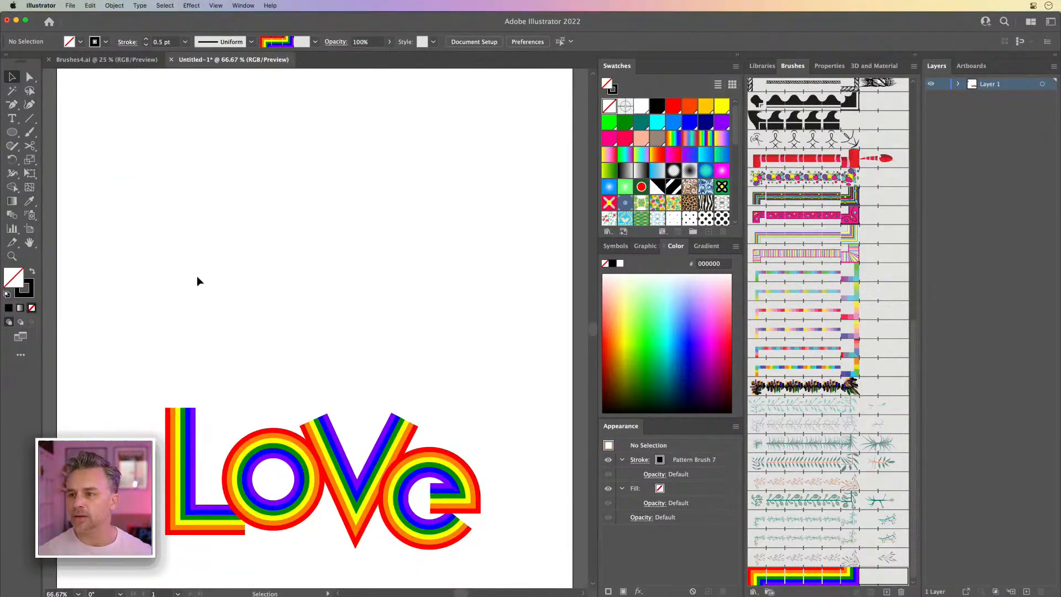
drag(553, 512, 552, 512)
drag(359, 483, 360, 311)
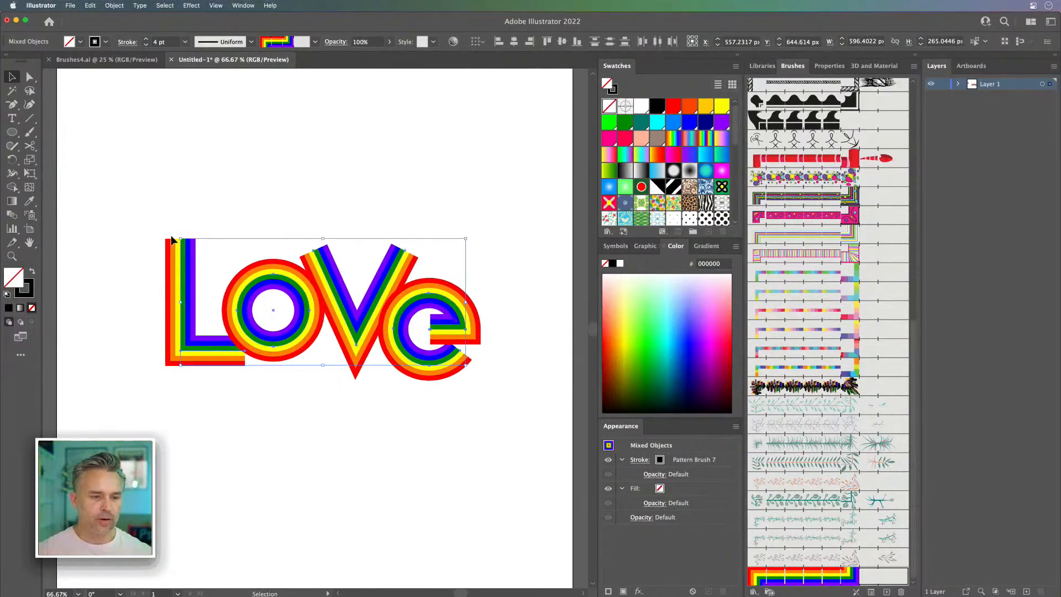
Step: Scale the Love lettering down proportionally to about 517 px wide and collapse the Brushes panel group
drag(178, 240, 307, 285)
drag(379, 260, 326, 220)
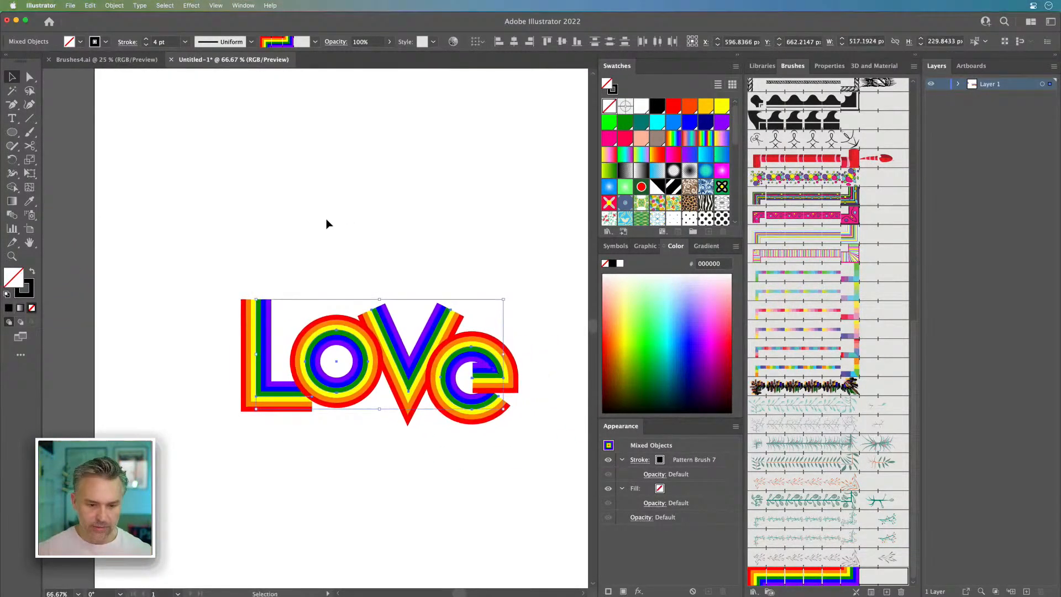
key(super+plus)
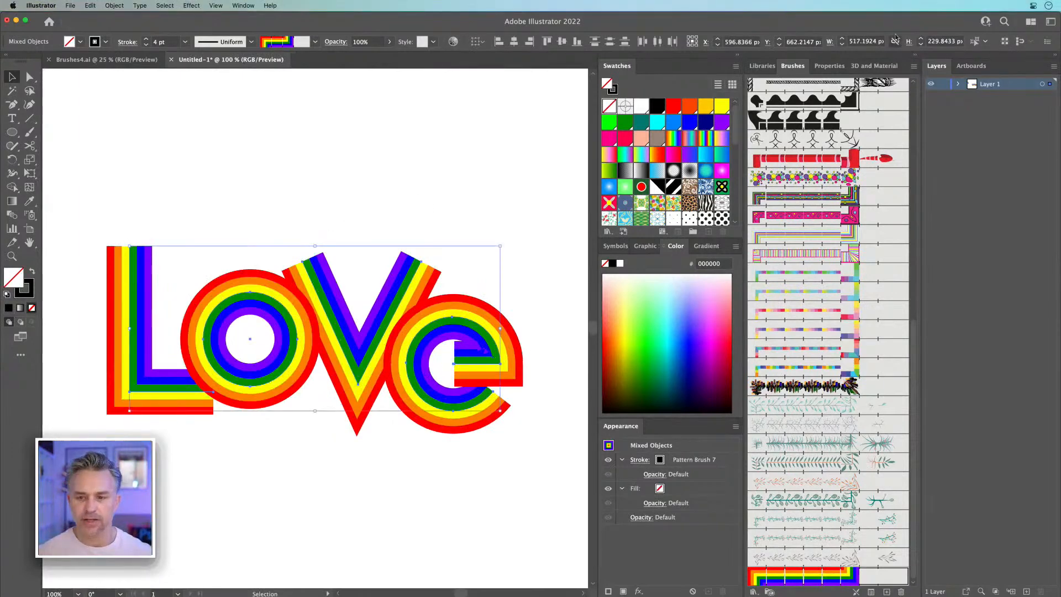
click(916, 55)
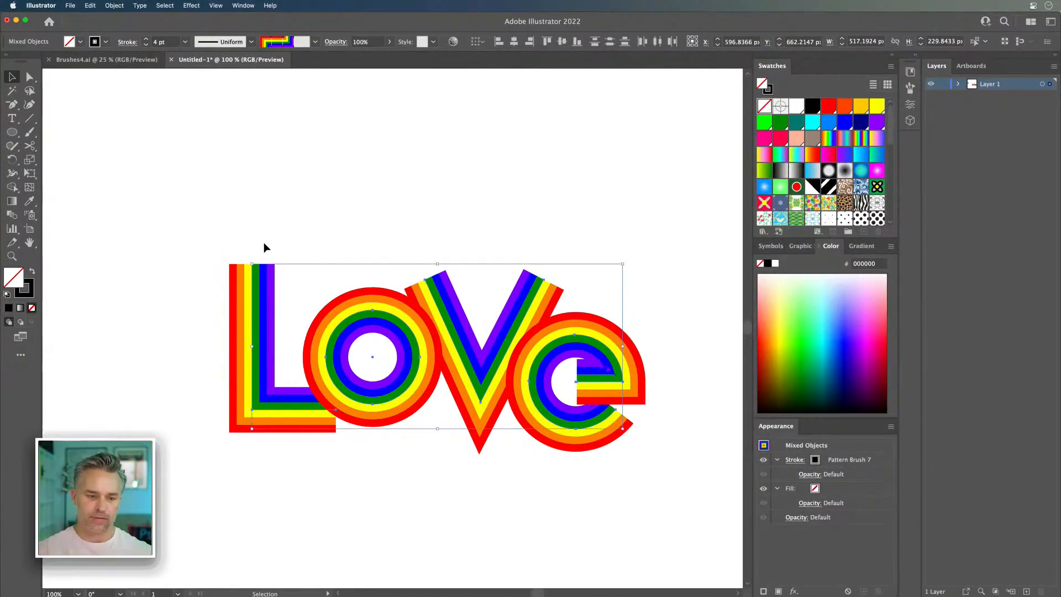
Step: Scale the Love lettering up proportionally to about 655 px wide and reposition it around the middle of the artboard
drag(252, 263, 227, 155)
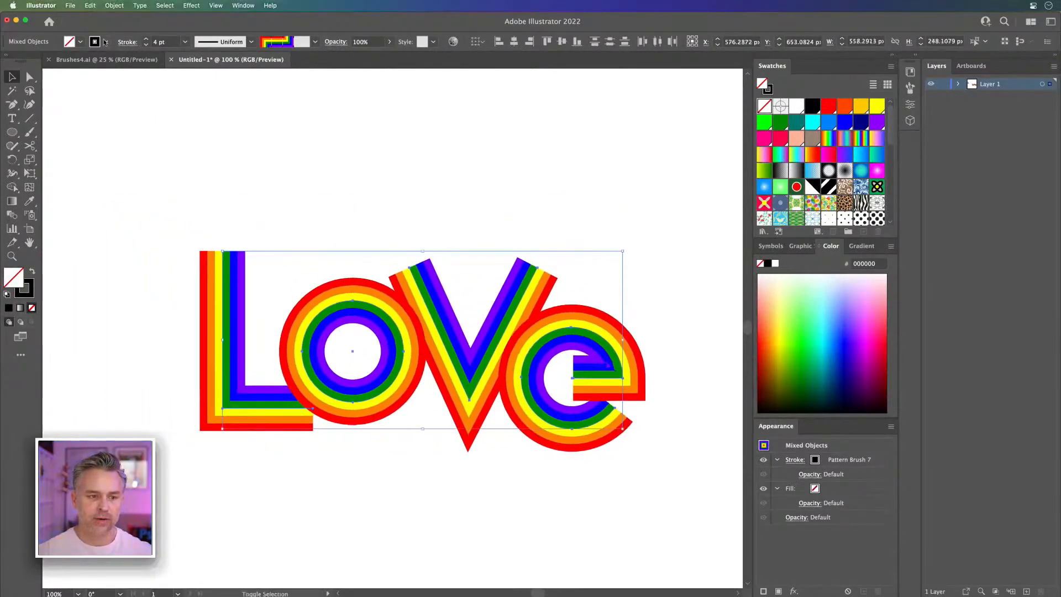
click(146, 45)
click(146, 45)
click(146, 44)
click(146, 41)
click(146, 40)
click(146, 41)
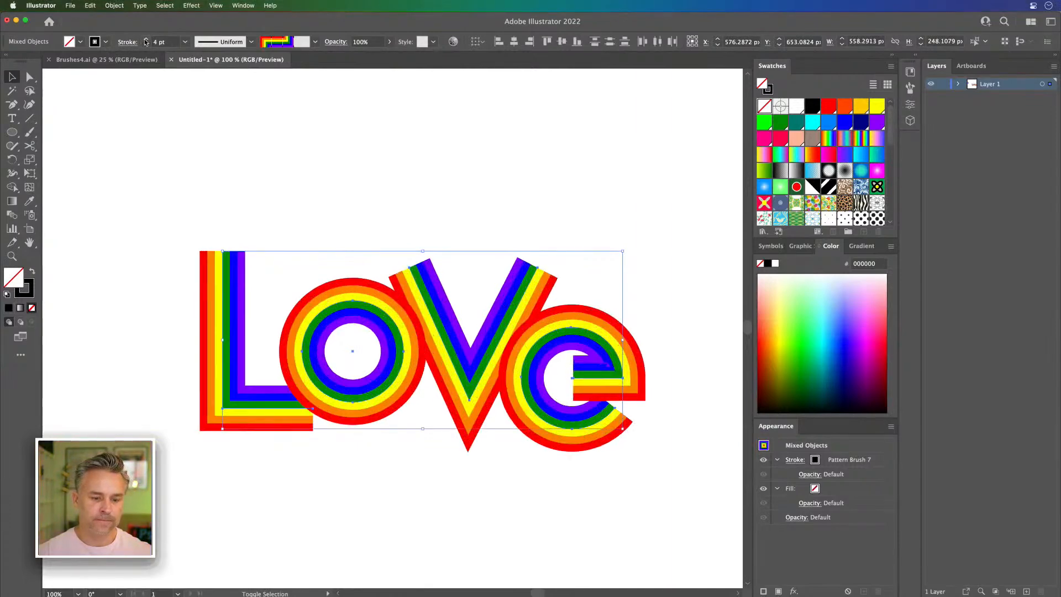
drag(223, 250, 349, 221)
drag(484, 180, 313, 157)
Step: Enable Scale Corners and Scale Strokes & Effects in the general preferences and shrink the Love lettering proportionally to about 441 px wide
click(41, 7)
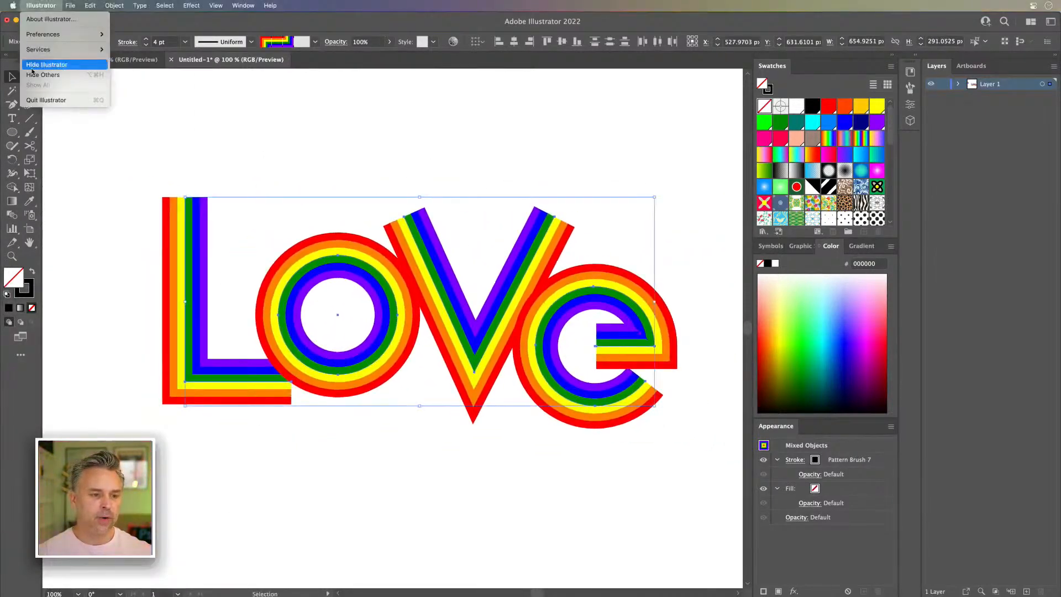
mouse_move(47, 31)
click(132, 31)
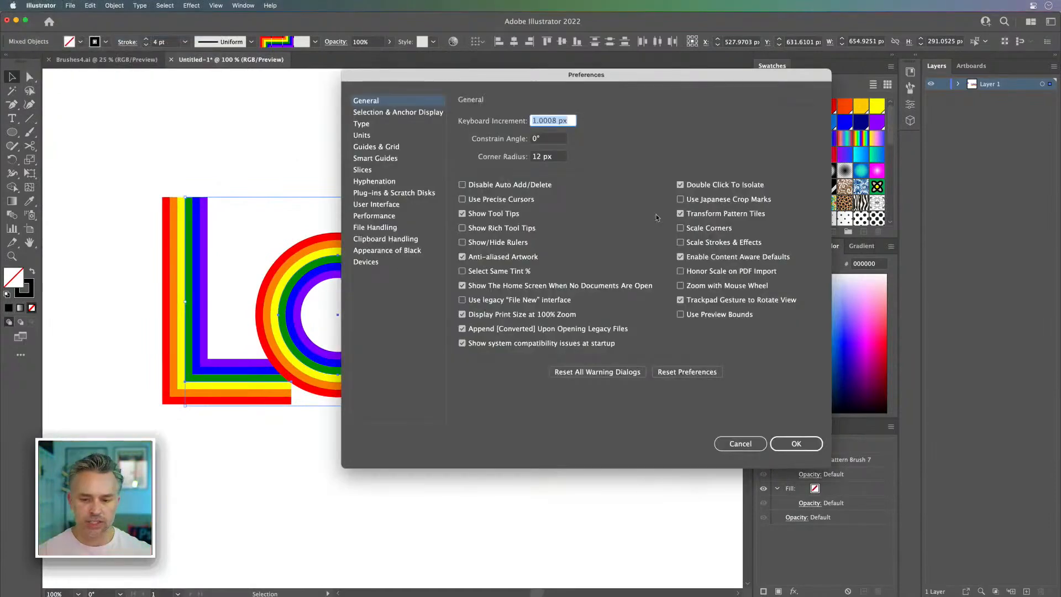
click(799, 443)
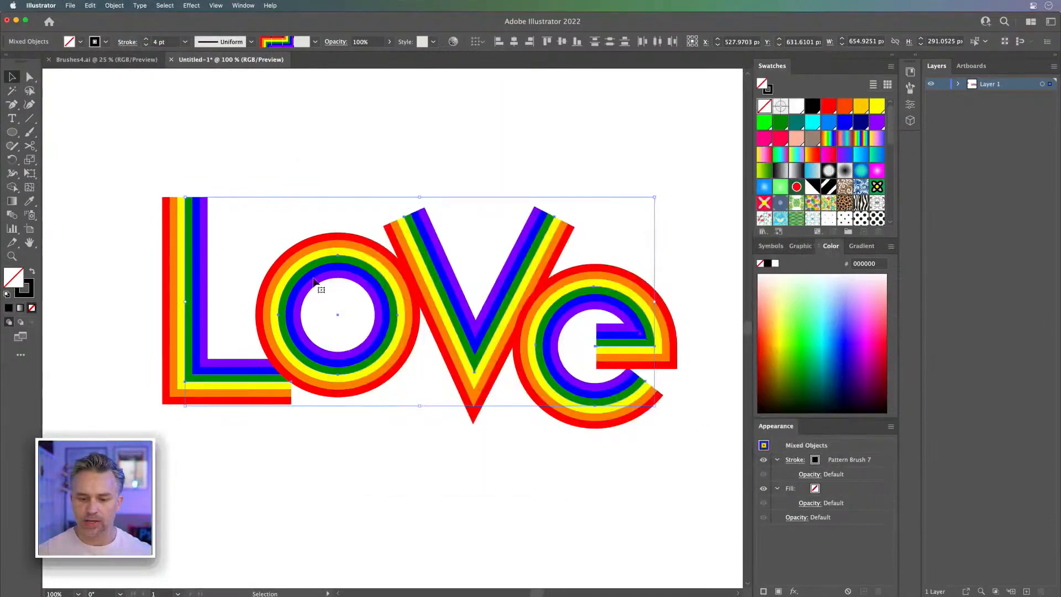
drag(190, 201, 293, 265)
mouse_move(412, 211)
mouse_down()
mouse_move(325, 187)
mouse_move(350, 182)
mouse_up()
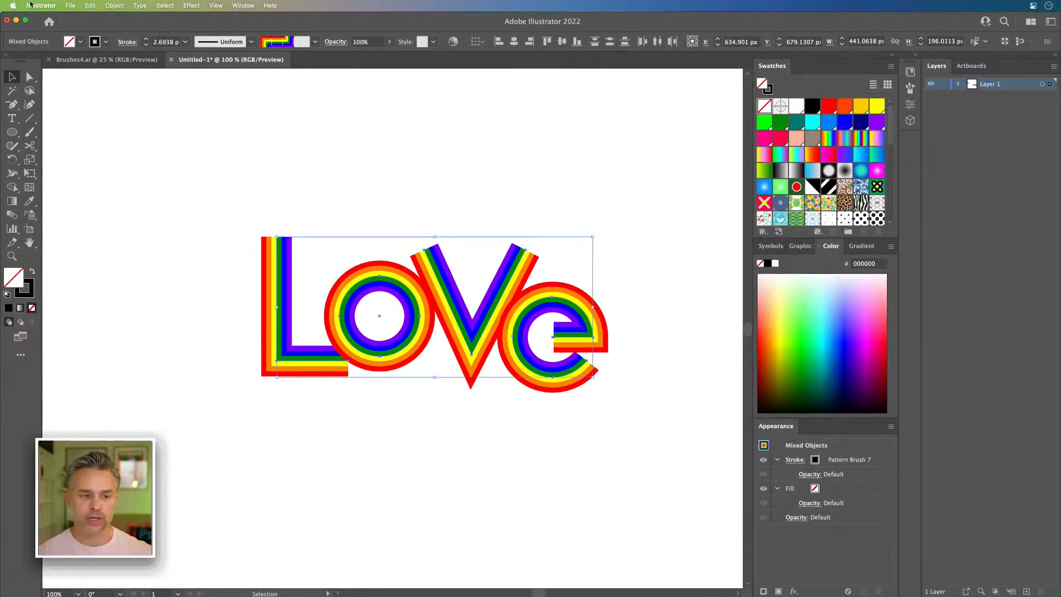
Step: Check the Scale Corners and Scale Strokes & Effects options in the general preferences, leaving them as they are
click(65, 5)
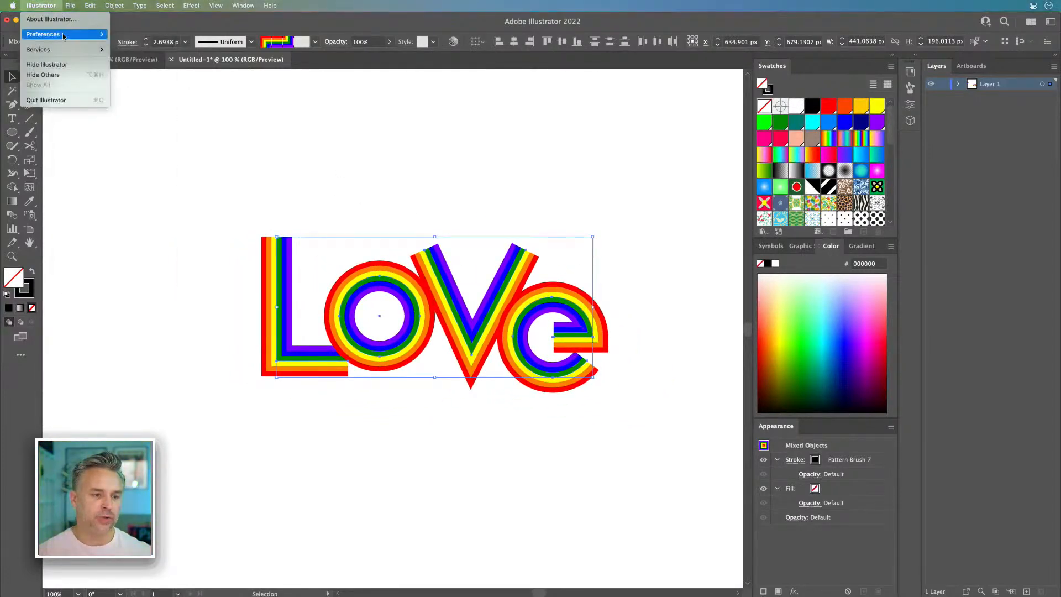
mouse_move(83, 34)
click(148, 35)
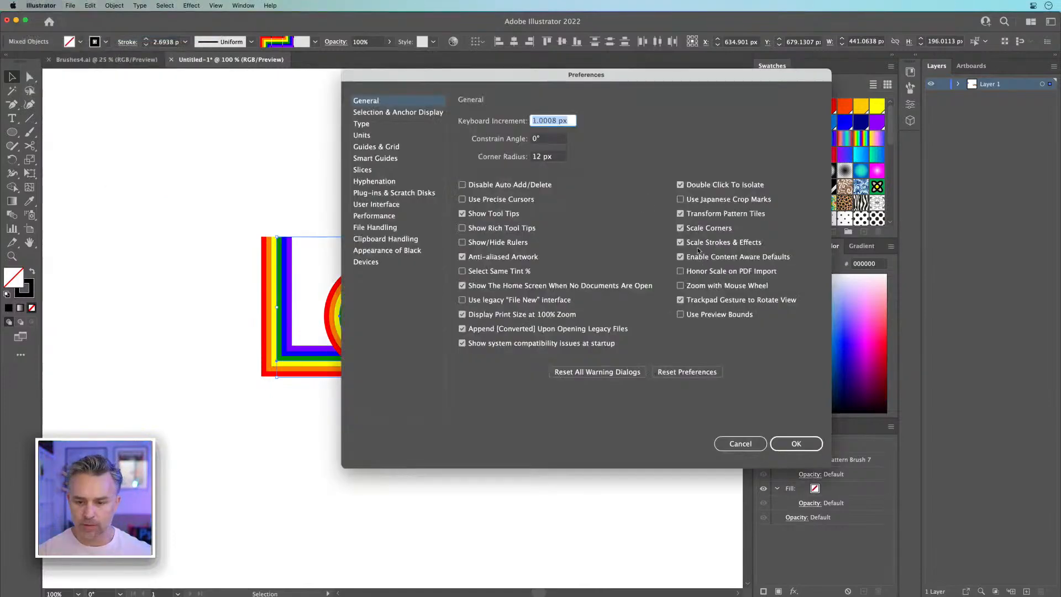
click(741, 443)
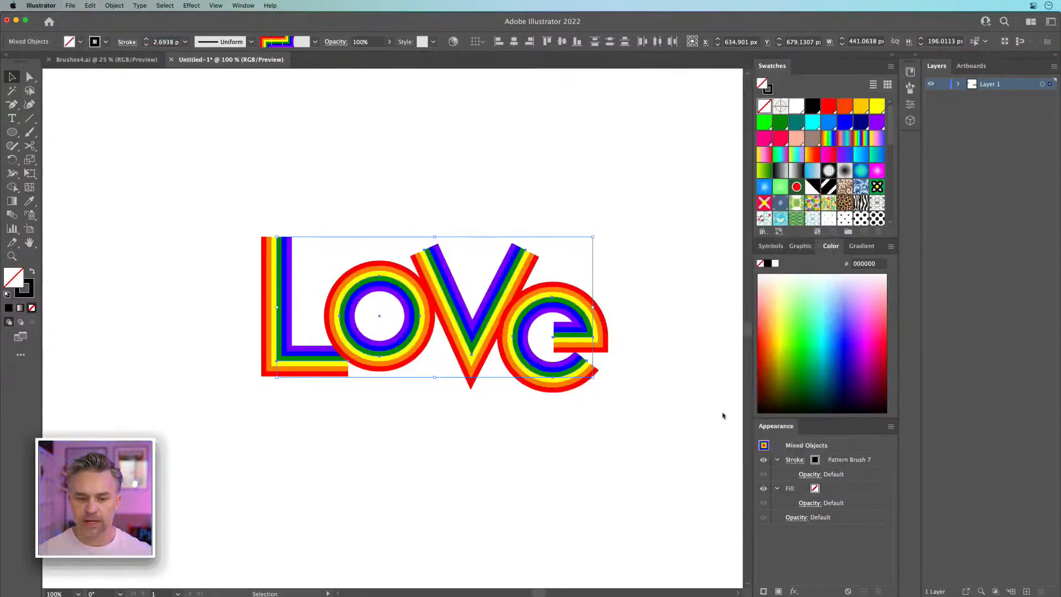
click(262, 177)
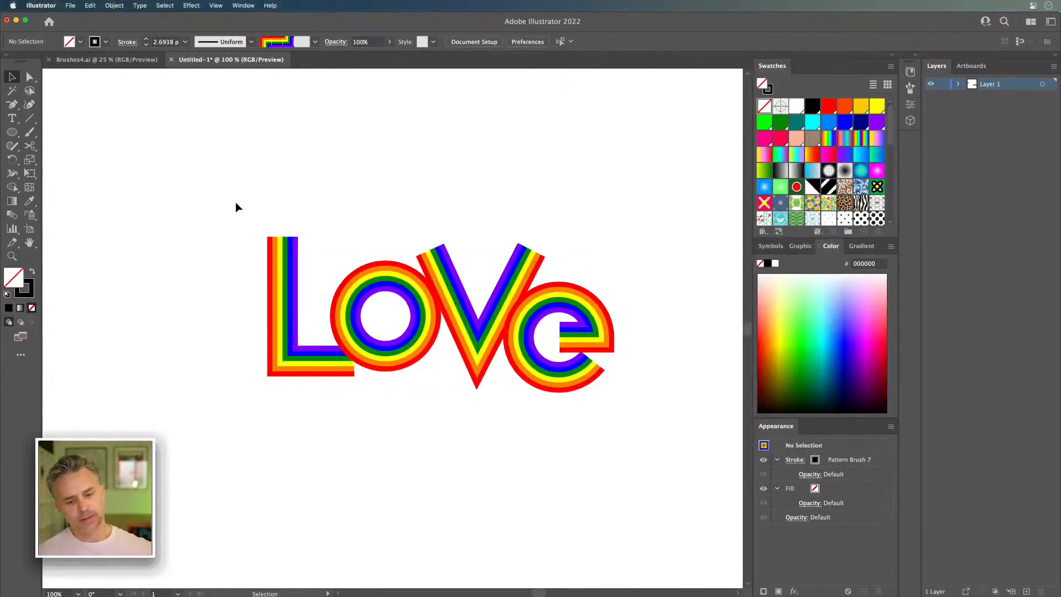
Step: Enlarge the letter L proportionally to about 119 by 206 px and move it in against the o
click(296, 308)
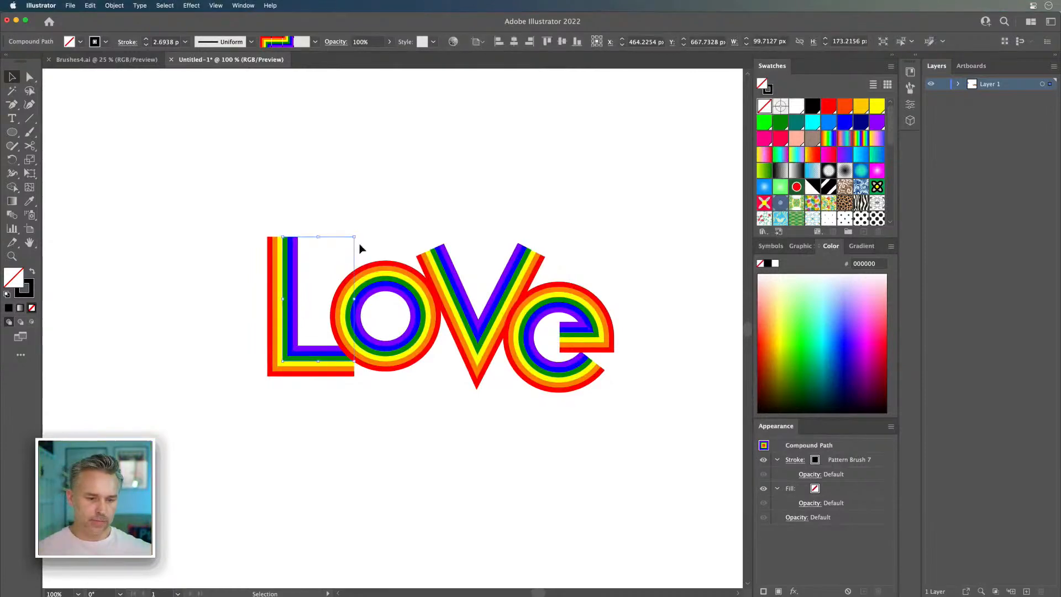
drag(354, 238, 368, 213)
mouse_move(287, 252)
mouse_down()
mouse_move(311, 289)
mouse_move(326, 276)
mouse_move(296, 265)
mouse_up()
click(375, 288)
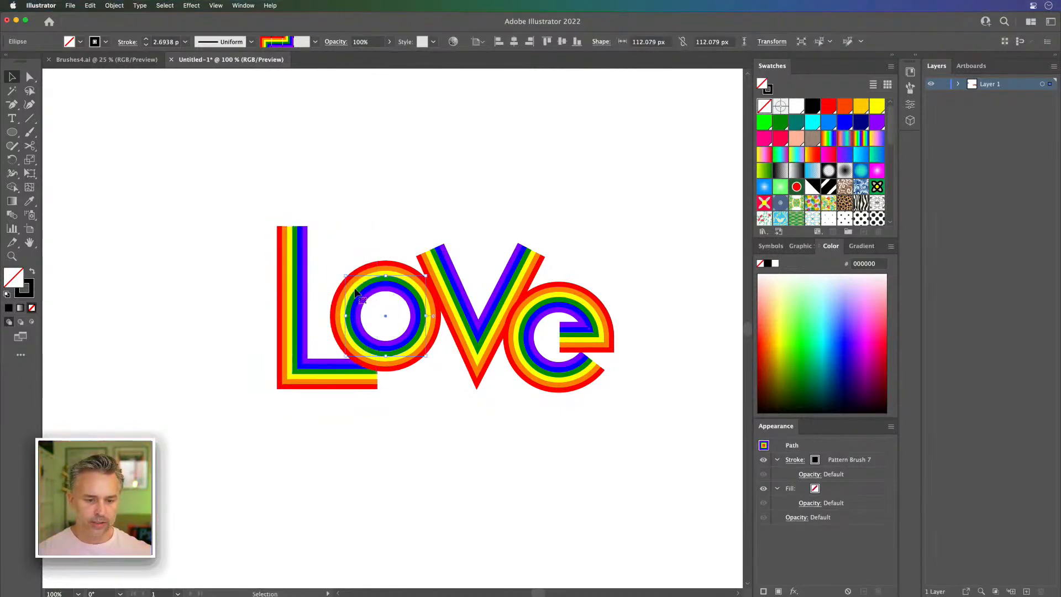
click(394, 227)
drag(289, 245, 293, 246)
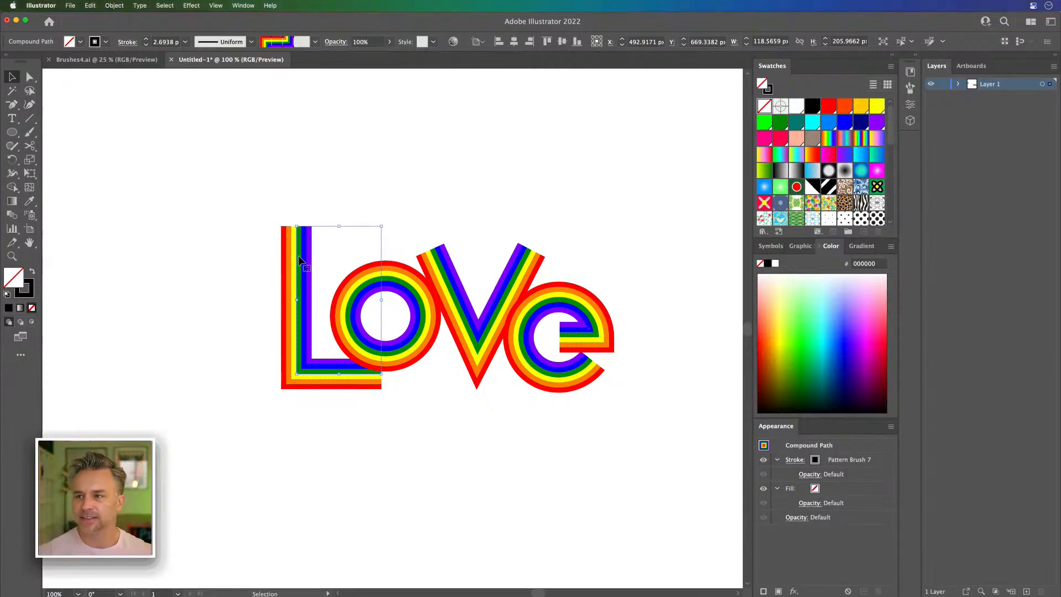
click(249, 233)
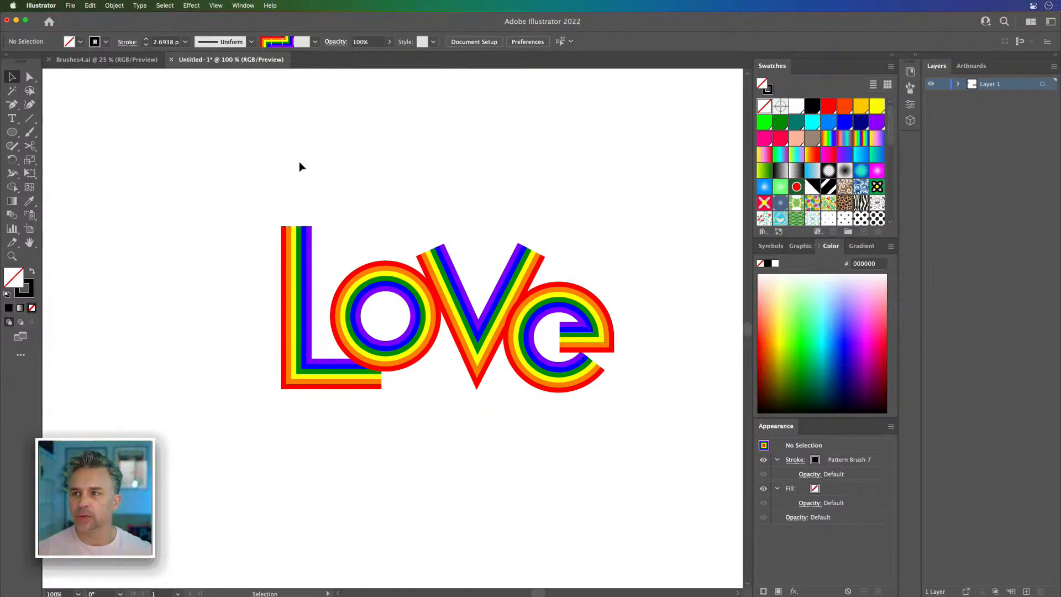
Step: Select the six rainbow stripes beside the artboard and hide the artboards
key(space)
drag(310, 197, 304, 191)
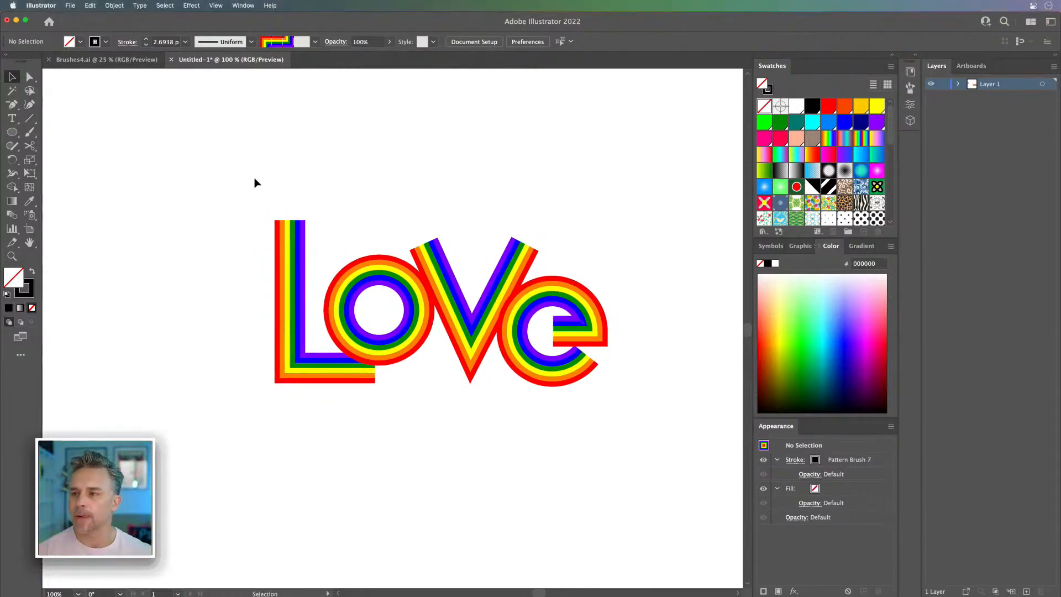
key(space)
drag(155, 204, 540, 299)
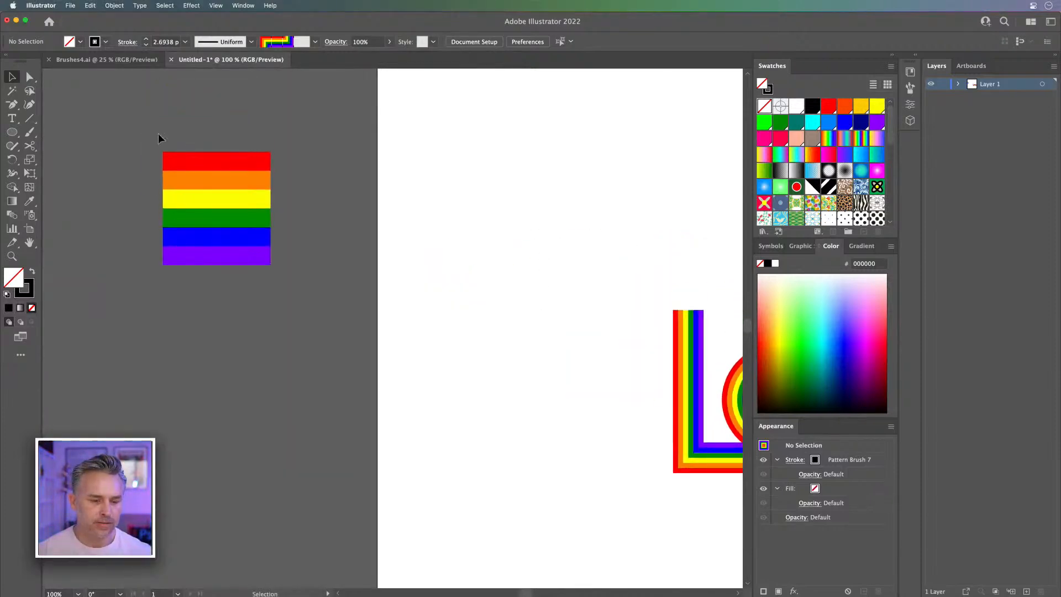
drag(301, 290, 513, 352)
key(space)
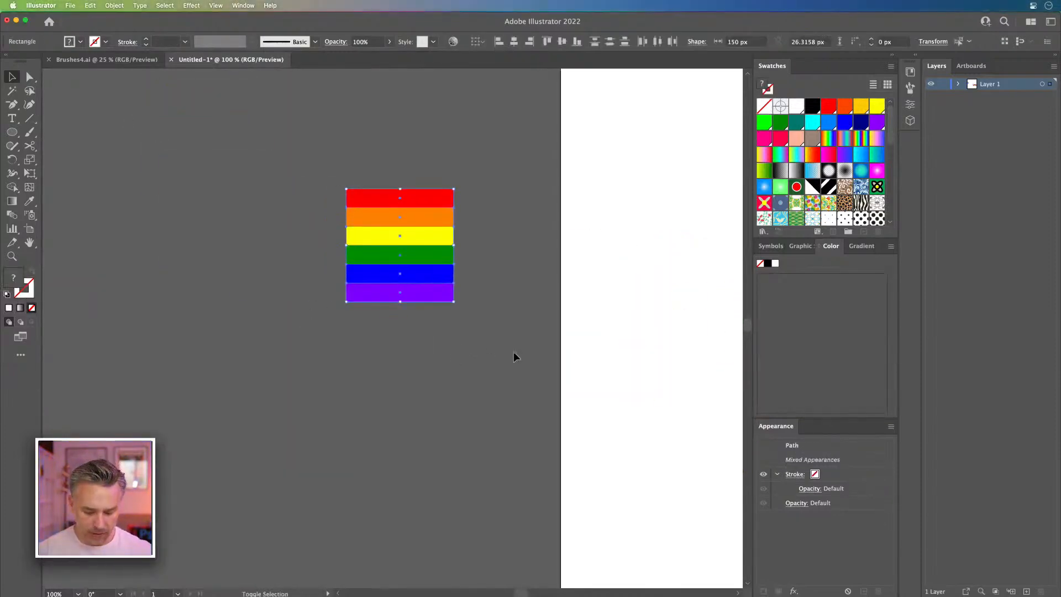
key(super+shift+h)
key(space)
drag(326, 299, 378, 265)
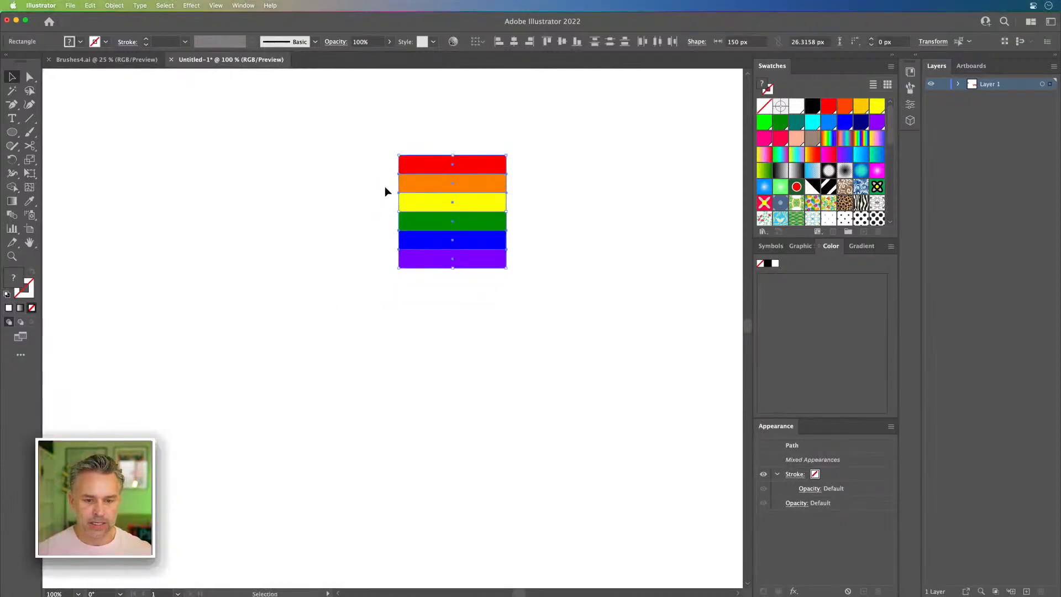
Step: Duplicate the rainbow stripes to the lower left and squash the copy vertically to stripes about 12.25 px tall
drag(407, 164, 307, 346)
key(super+equal)
drag(393, 442, 393, 320)
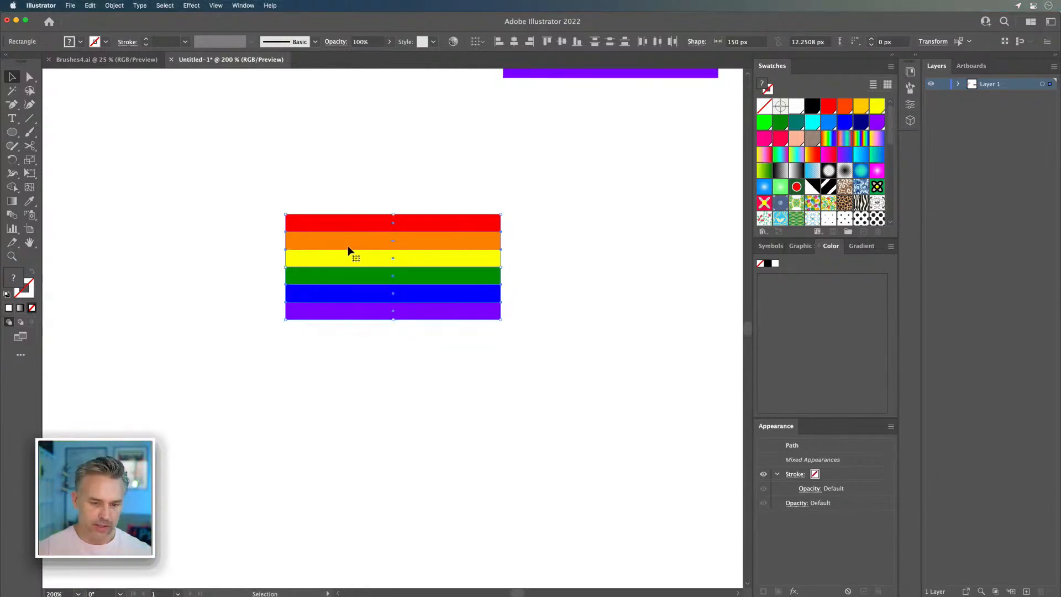
Step: Duplicate the squashed stripe stack directly below itself and flip the copy so its purple stripe is on top
drag(354, 248, 359, 374)
drag(279, 338, 538, 444)
click(267, 337)
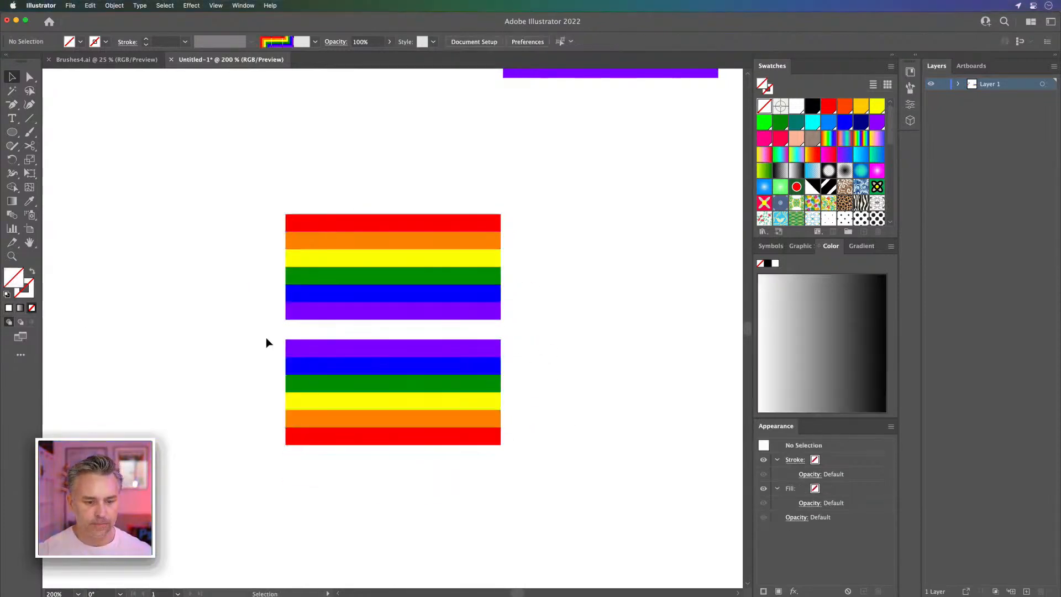
Step: Delete the flipped copy's purple stripe and move its remaining stripes up flush against the first stack
click(295, 348)
key(Delete)
drag(263, 347, 459, 420)
drag(404, 365, 404, 328)
click(259, 223)
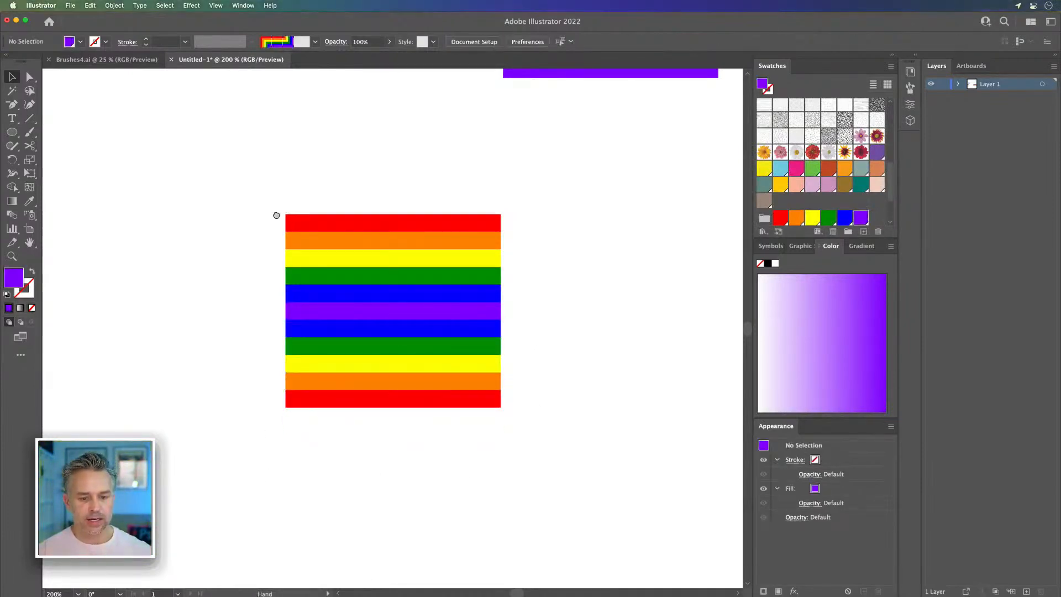
Step: Draw a purple circle about 110 px across beside the mirrored stripes, move it slightly away and enlarge it
drag(282, 208, 182, 227)
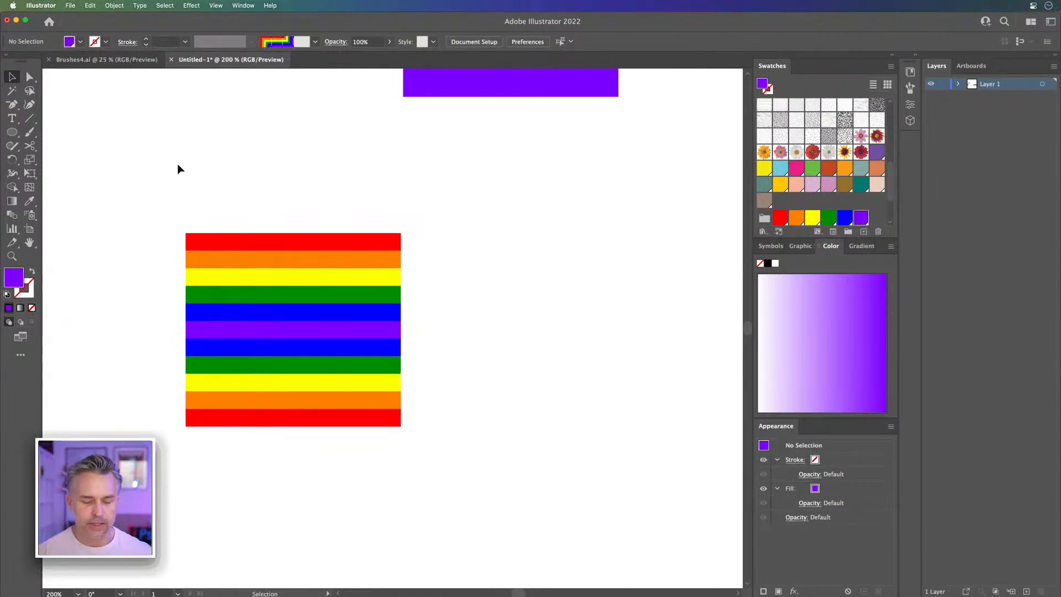
key(a)
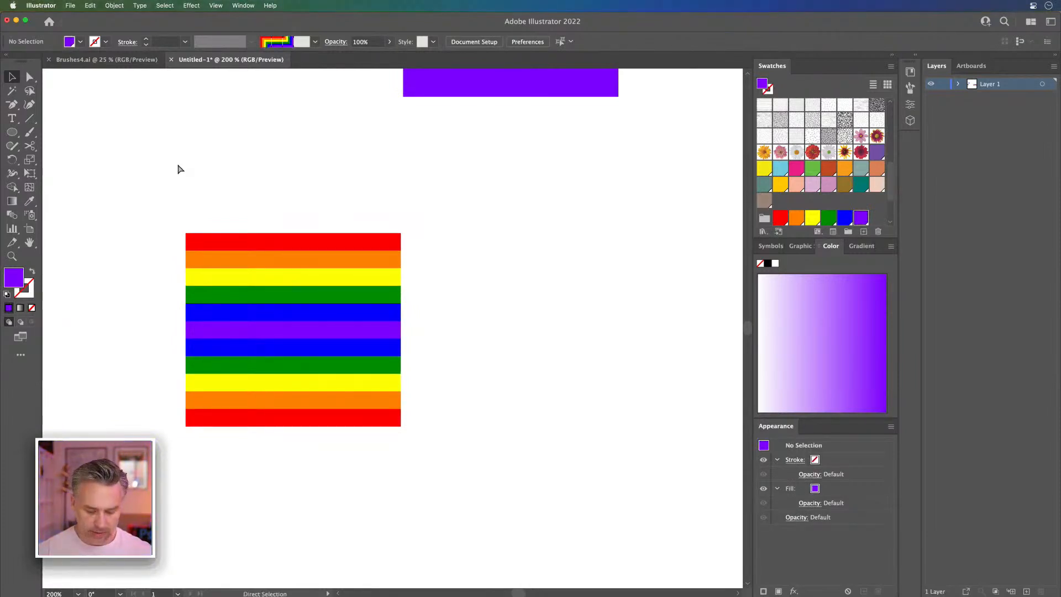
key(v)
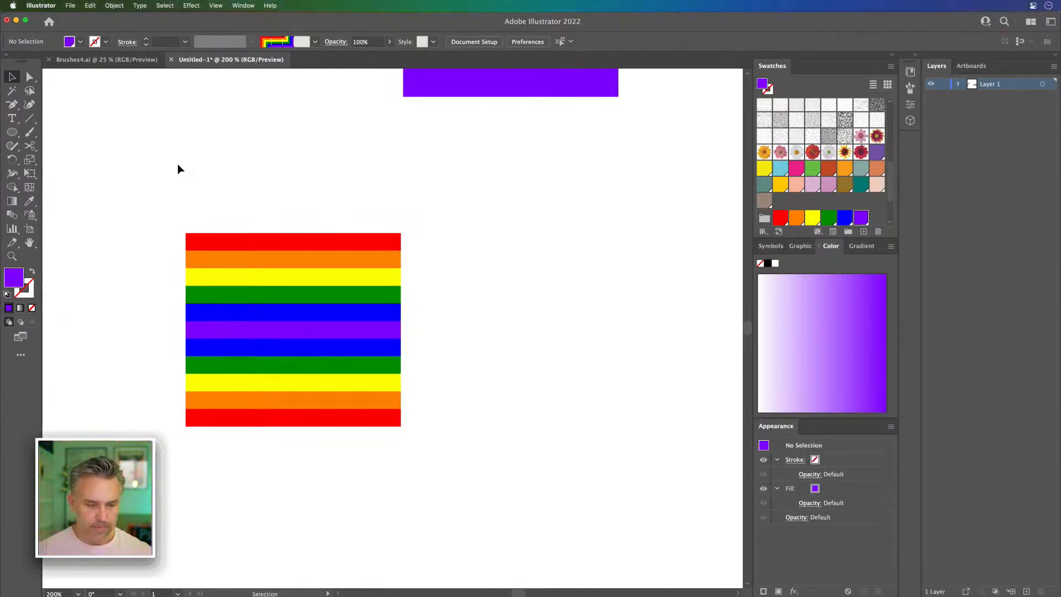
click(12, 133)
drag(402, 242, 561, 399)
click(11, 77)
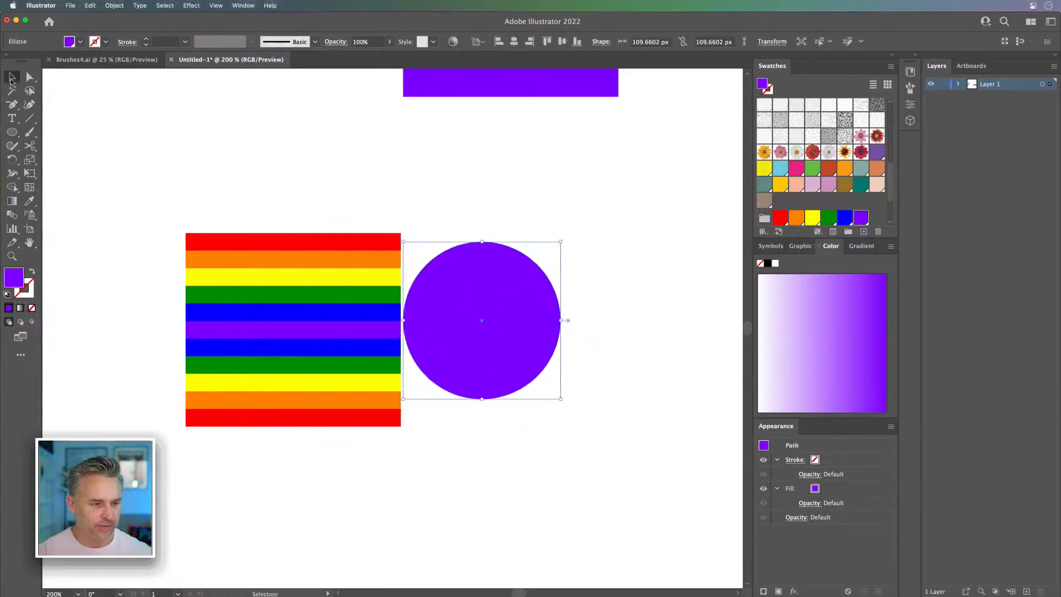
drag(479, 276, 500, 269)
drag(580, 391, 677, 485)
Step: Move the whole mirrored stripe stack further left, away from the purple circle
drag(230, 211, 331, 517)
drag(348, 312, 222, 330)
drag(318, 253, 473, 247)
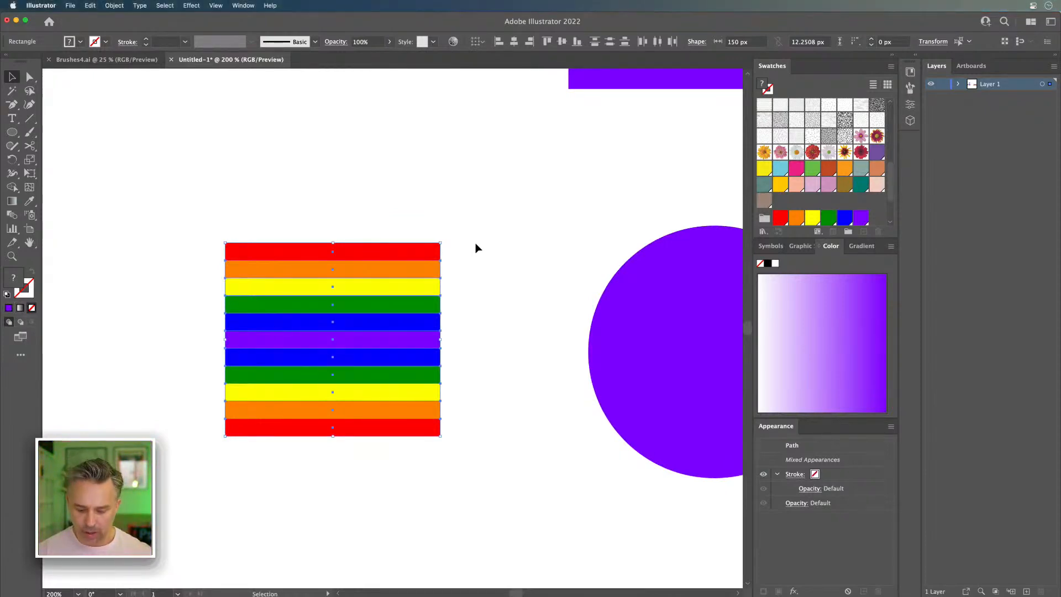
key(a)
key(super+minus)
key(super+minus)
key(v)
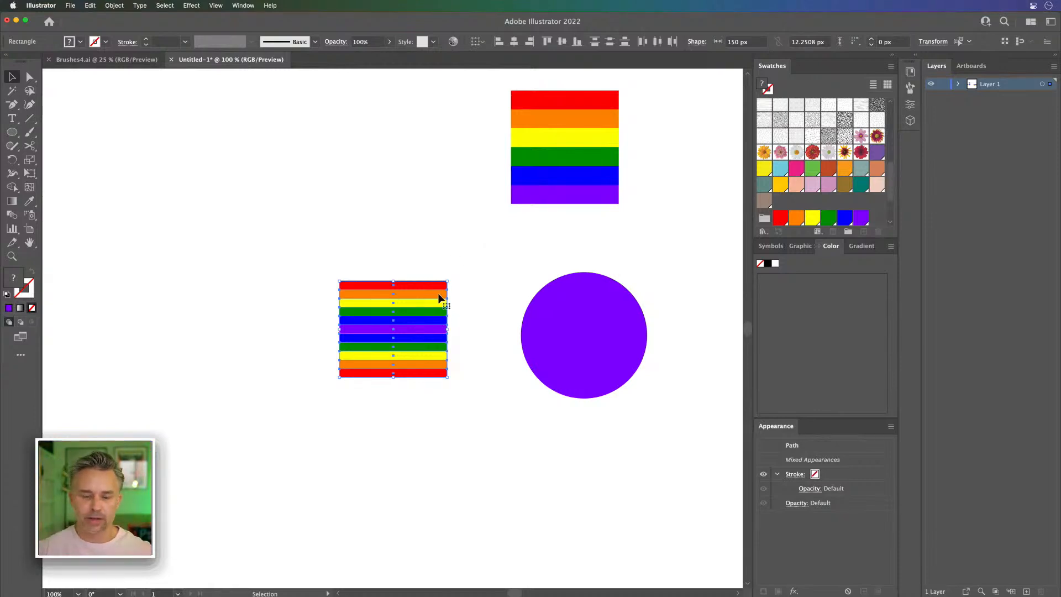
click(341, 208)
Step: Add the black 120 pt text "Love who you are" with one word per line, left of the stripes
click(11, 118)
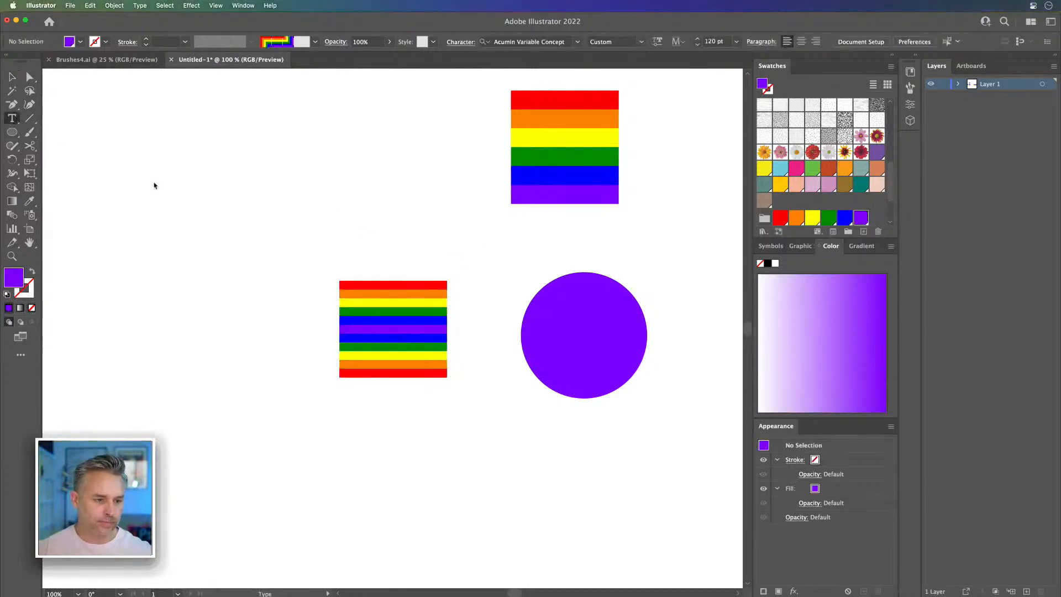
click(168, 183)
text(Love )
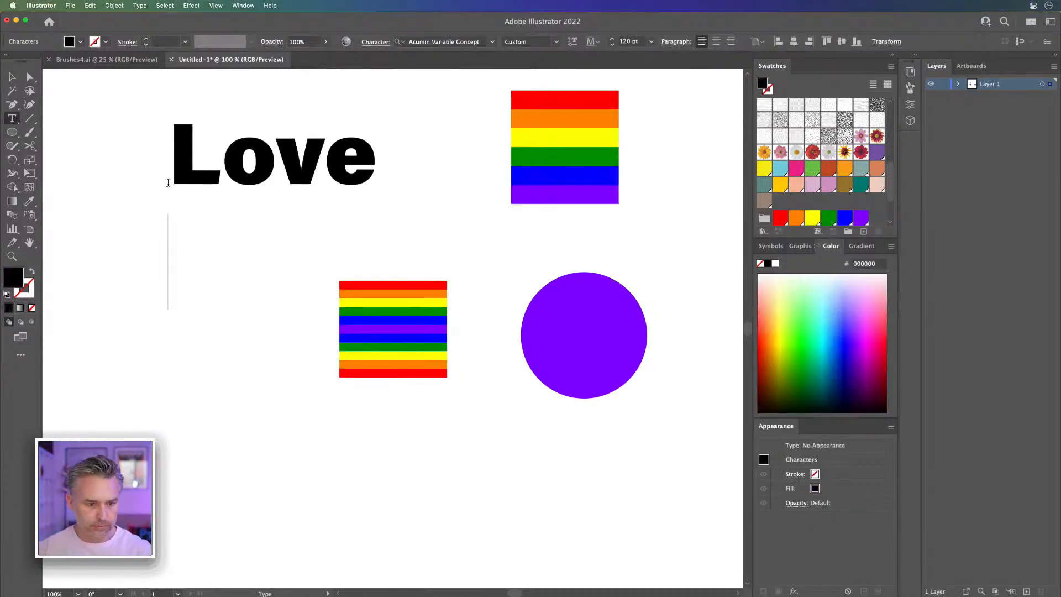
text(who)
key(Return)
text(you)
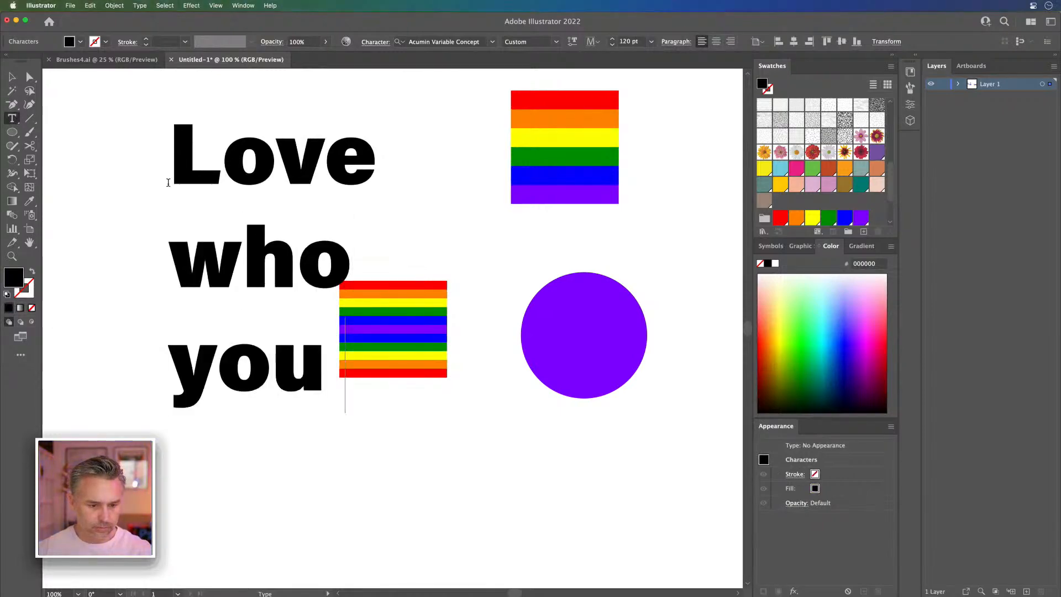
key(Return)
text(are)
key(Escape)
Step: Move the text up and to the left and scale it down proportionally to about 57.5 pt
drag(195, 138, 127, 113)
drag(296, 483, 211, 277)
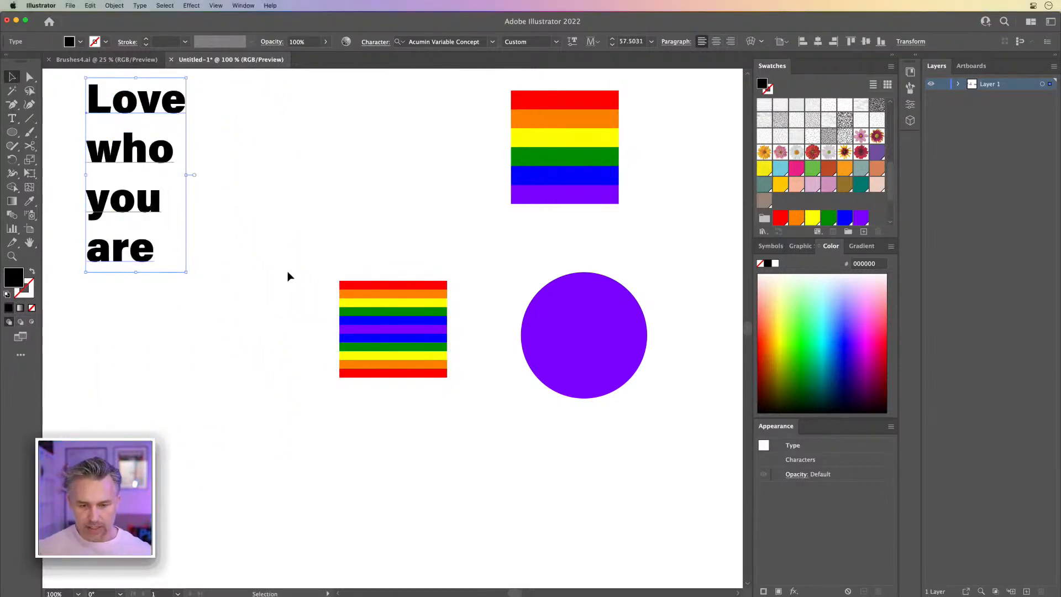
click(410, 224)
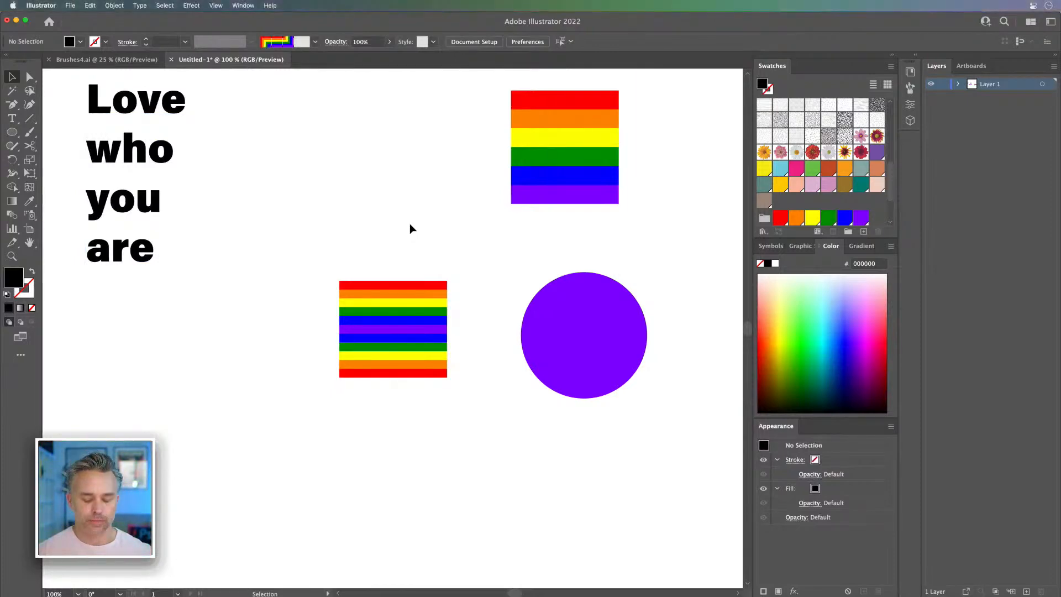
Step: Delete the purple circle
drag(296, 236, 643, 438)
click(469, 244)
click(595, 334)
key(Delete)
Step: Move the mirrored stripe stack up beside the "Love who you are" text
click(395, 334)
drag(396, 335, 320, 230)
click(355, 362)
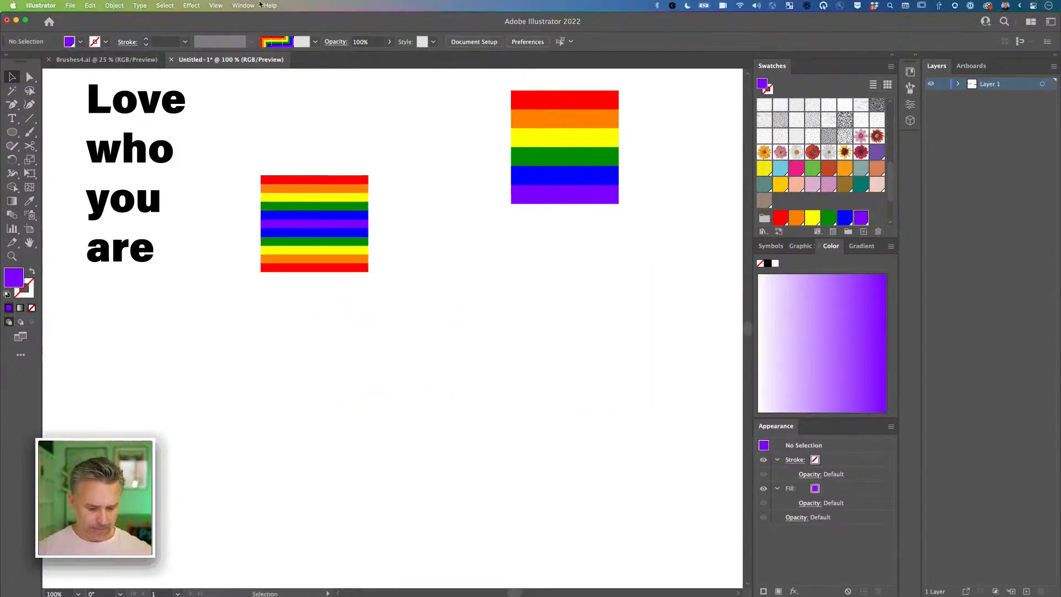
Step: Show the document grid
click(164, 6)
mouse_move(215, 5)
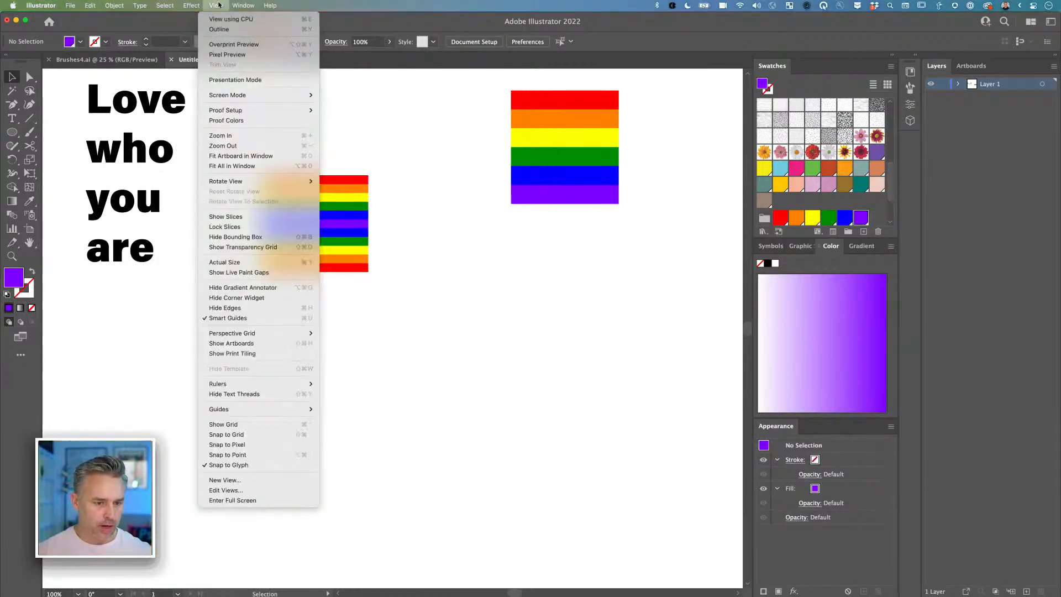
click(300, 429)
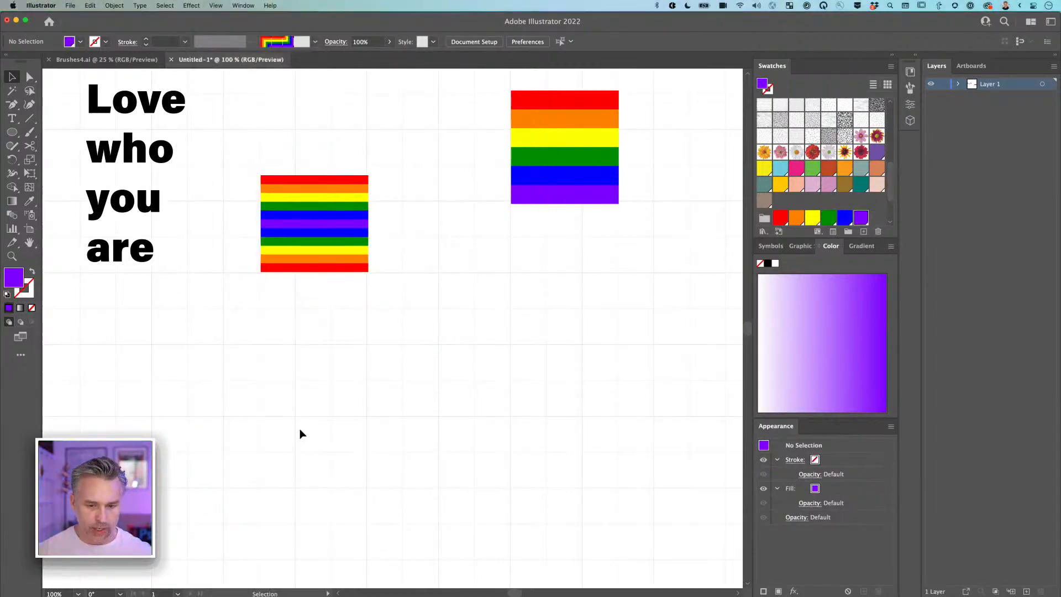
Step: Set the grid preferences to a gridline every 50 px with more subdivisions, and dismiss the meeting reminder
key(super+equal)
click(41, 6)
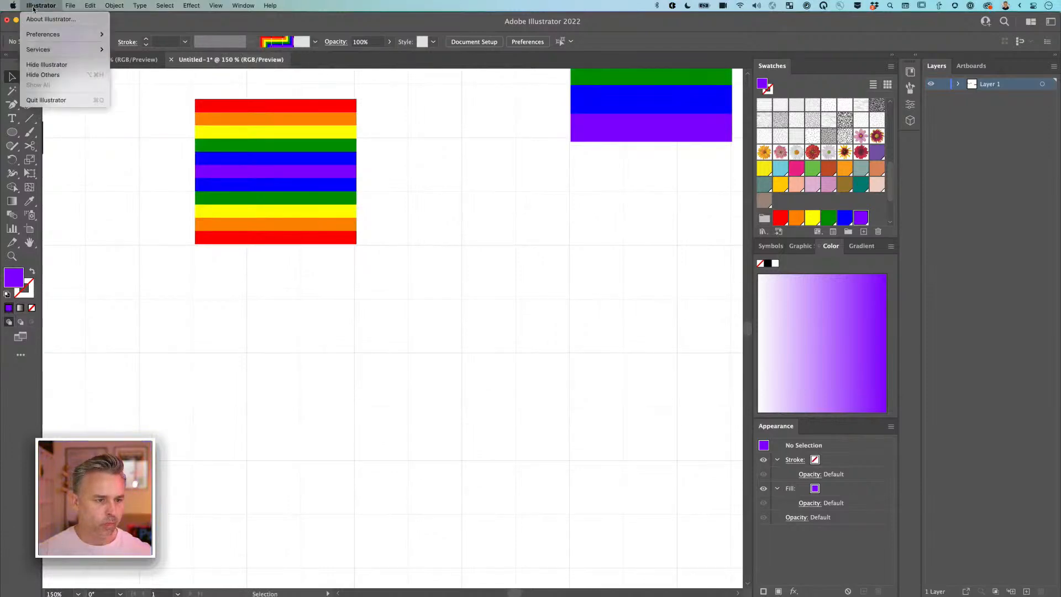
mouse_move(61, 34)
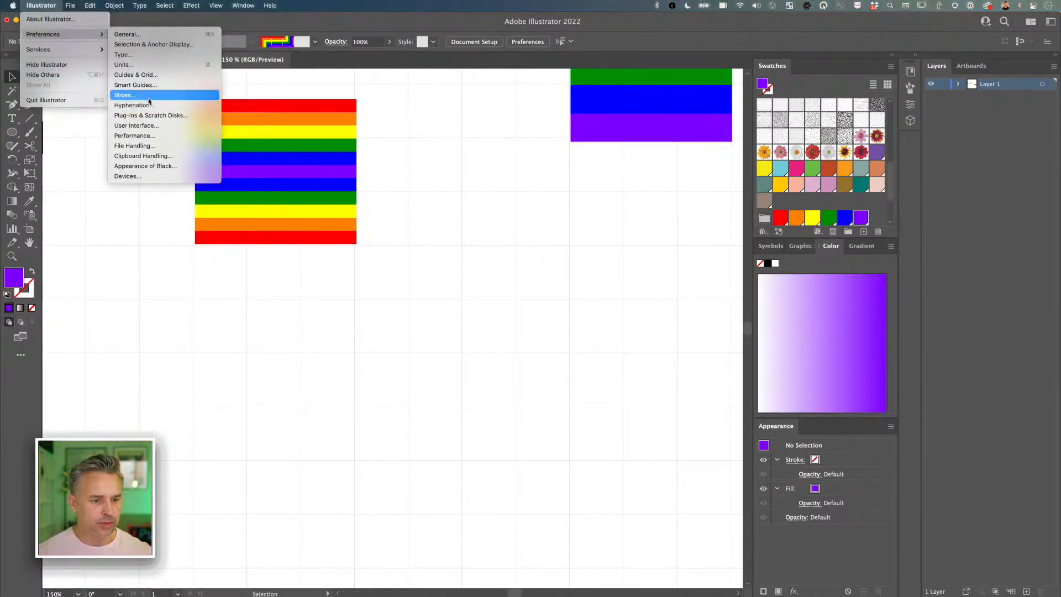
click(138, 75)
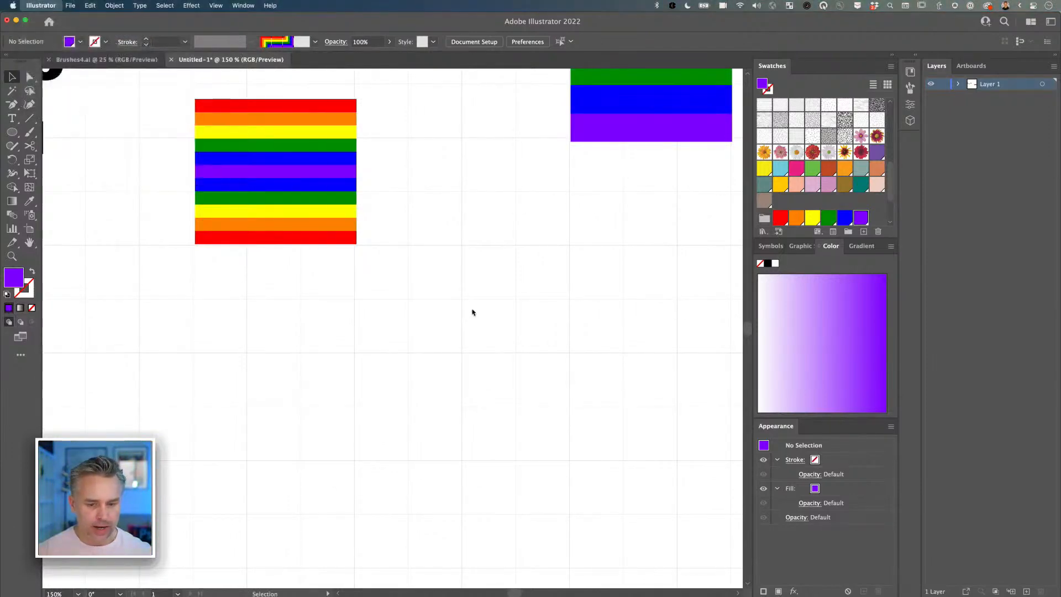
click(522, 237)
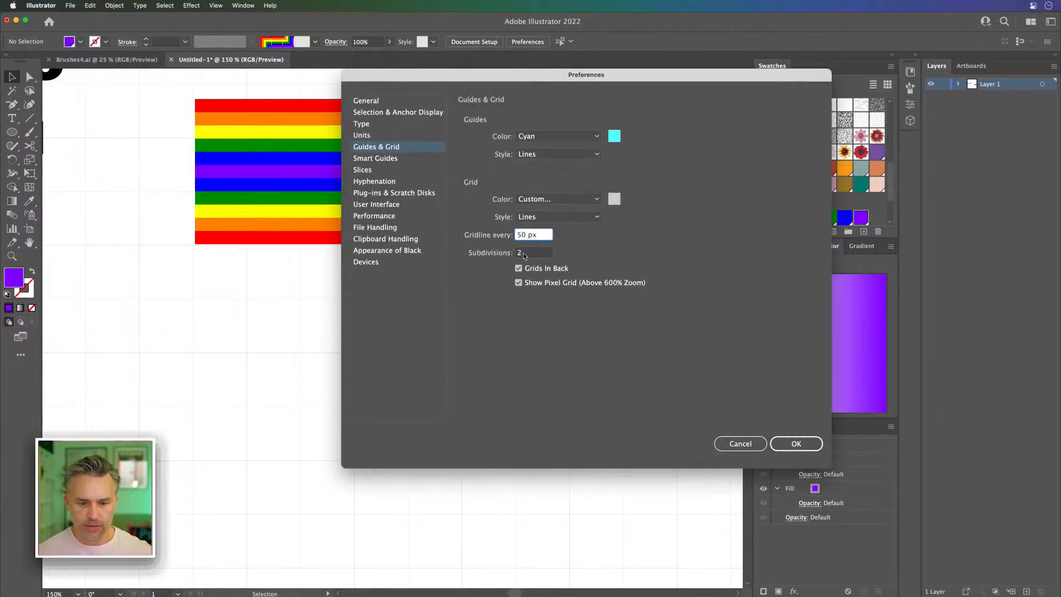
click(524, 256)
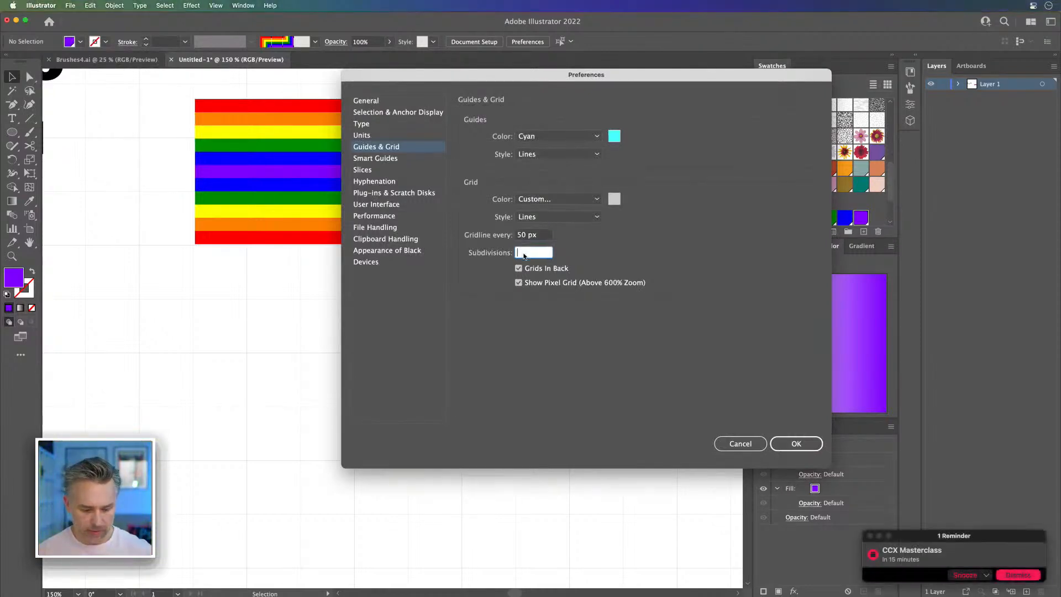
click(796, 443)
click(1017, 574)
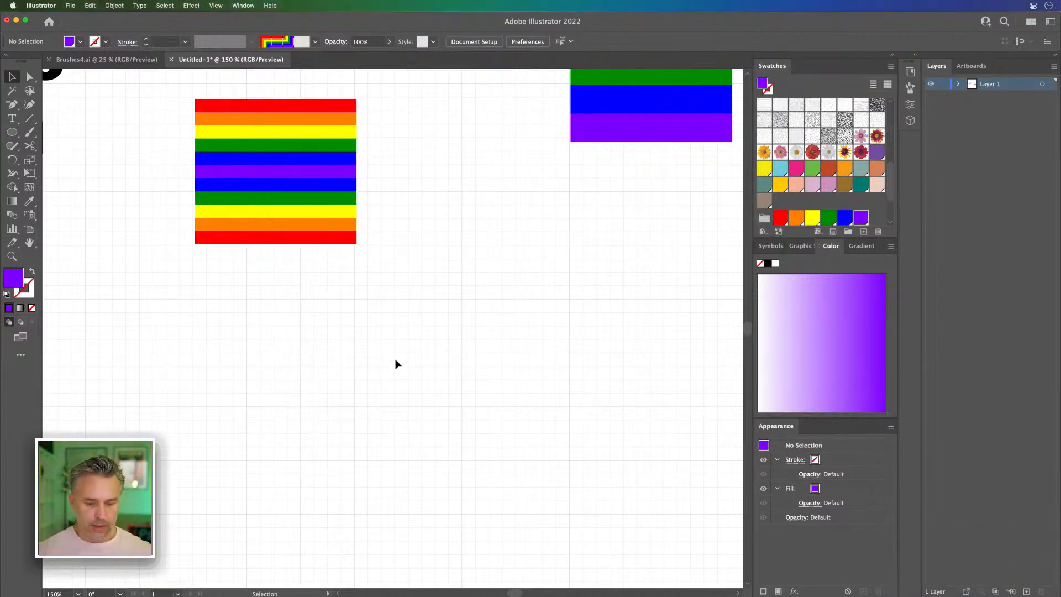
click(11, 133)
mouse_move(406, 298)
mouse_down()
mouse_move(571, 440)
mouse_move(571, 431)
mouse_up()
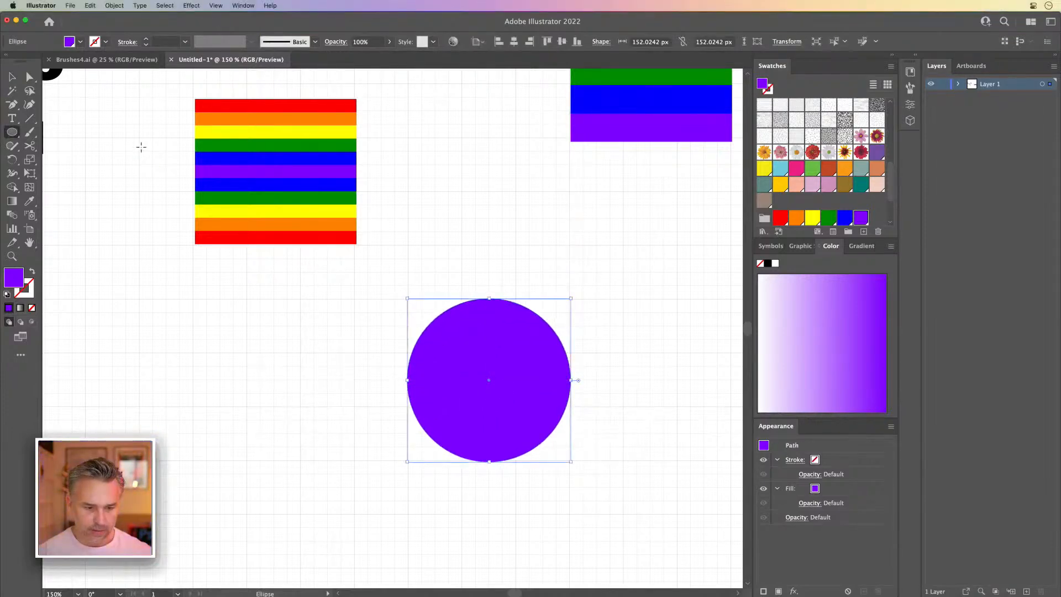
key(Delete)
key(v)
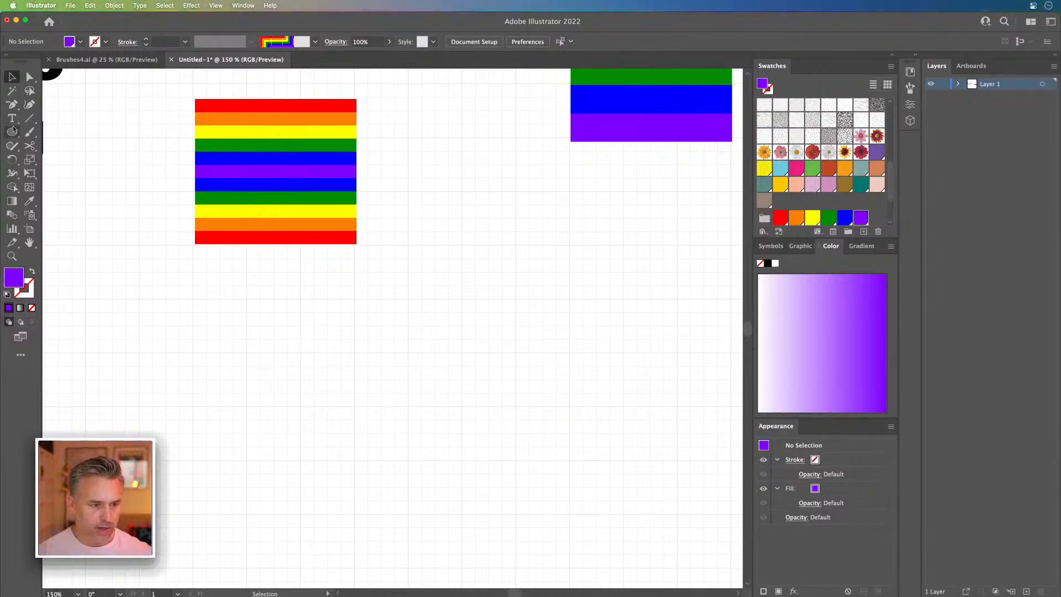
Step: Turn on Snap to Grid and draw a 100 px wide horizontal line below the stripe artwork
click(31, 119)
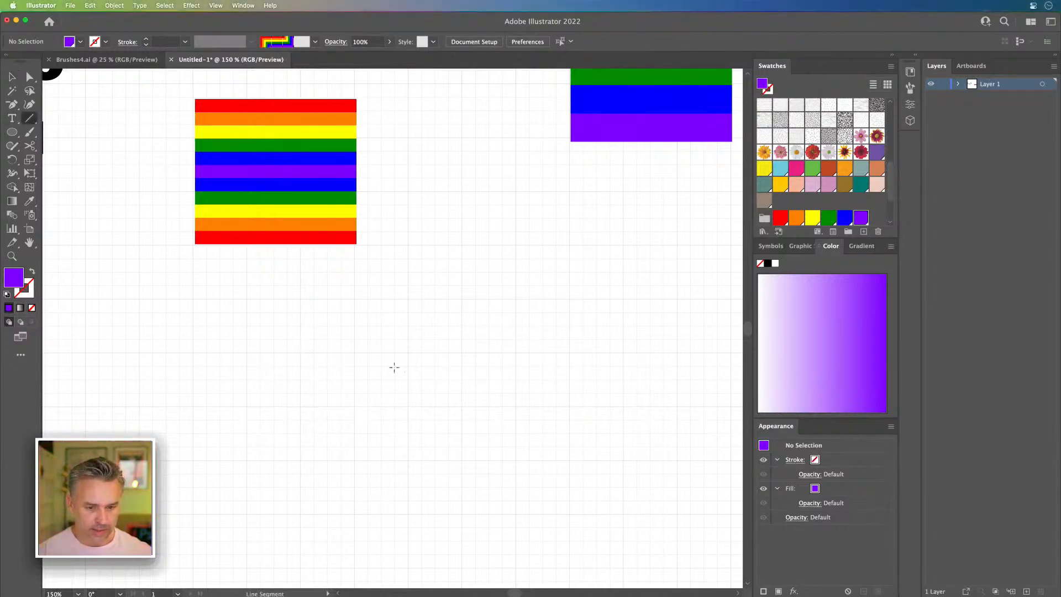
click(215, 5)
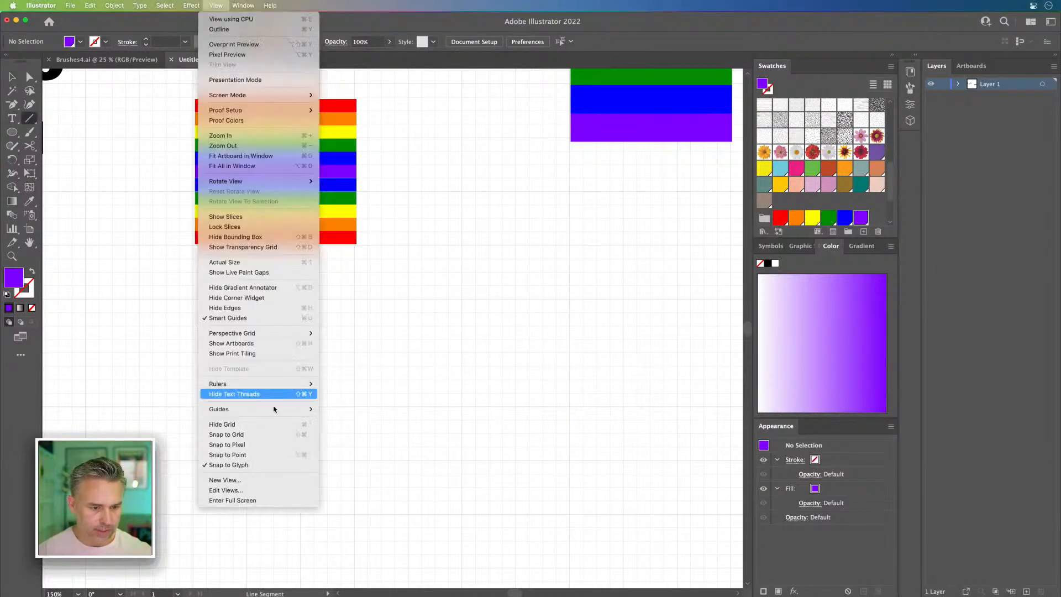
click(262, 434)
drag(408, 366, 516, 366)
click(13, 81)
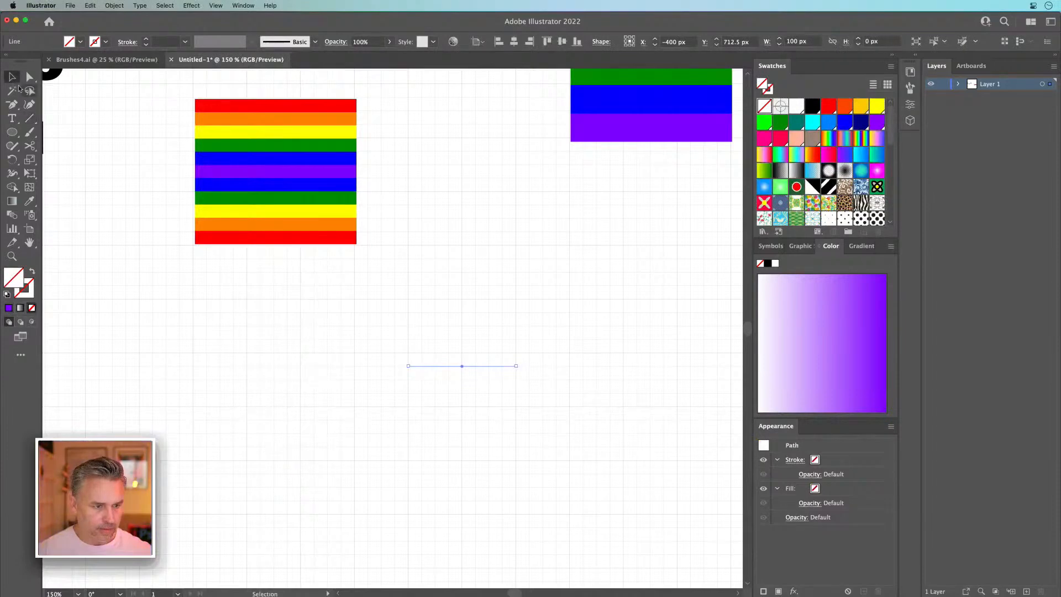
Step: Give the horizontal line a pink stroke and deselect it
scroll(310, 306, right, 5)
click(22, 292)
click(764, 138)
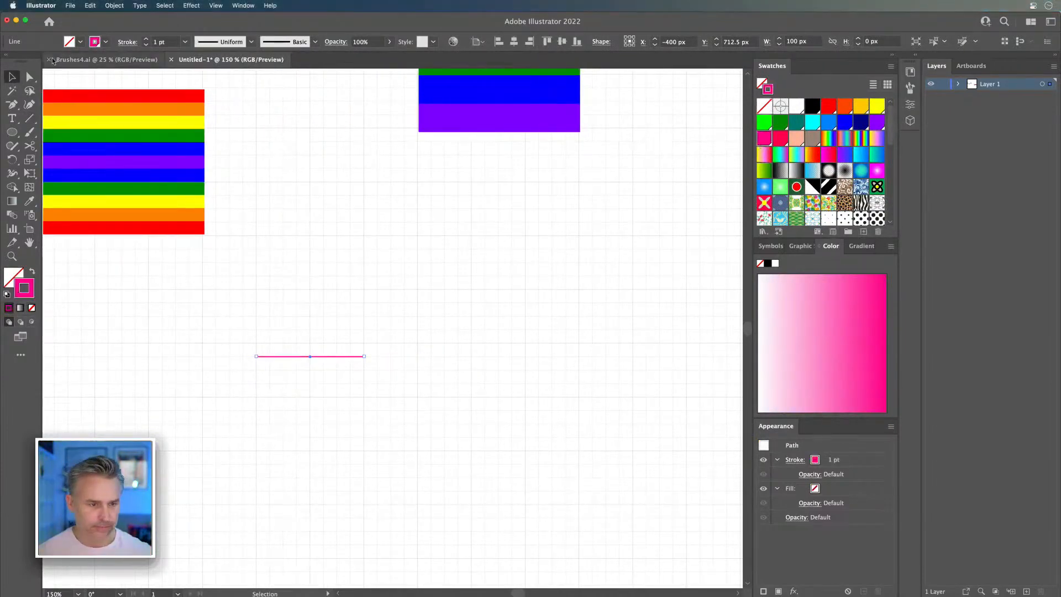
click(255, 310)
Step: Draw an unfilled circle with a pink outline, about 87.5 px across, just beside the horizontal line's end
key(l)
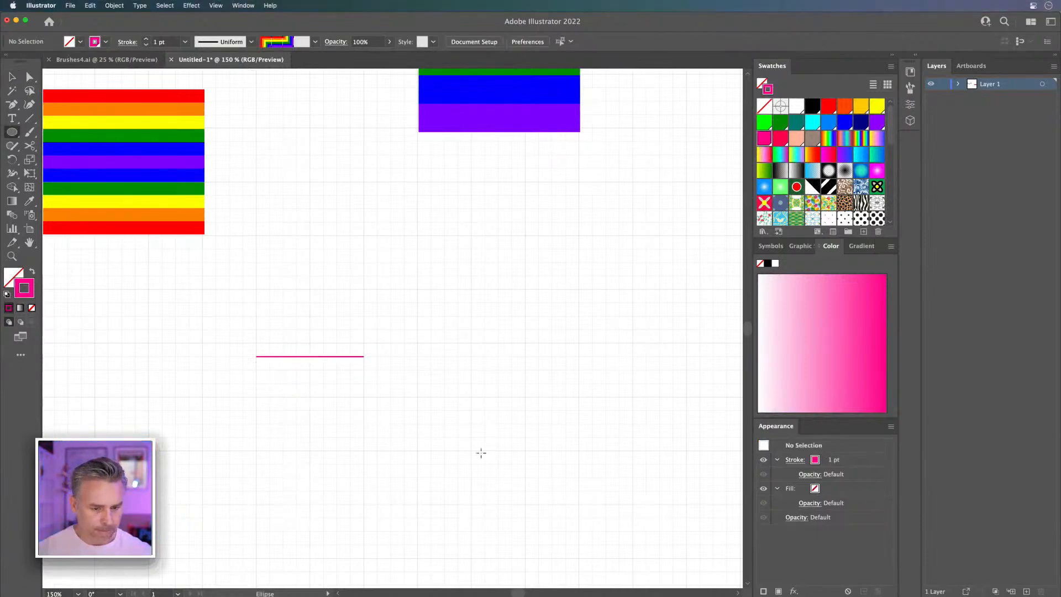
drag(377, 357, 470, 450)
click(12, 77)
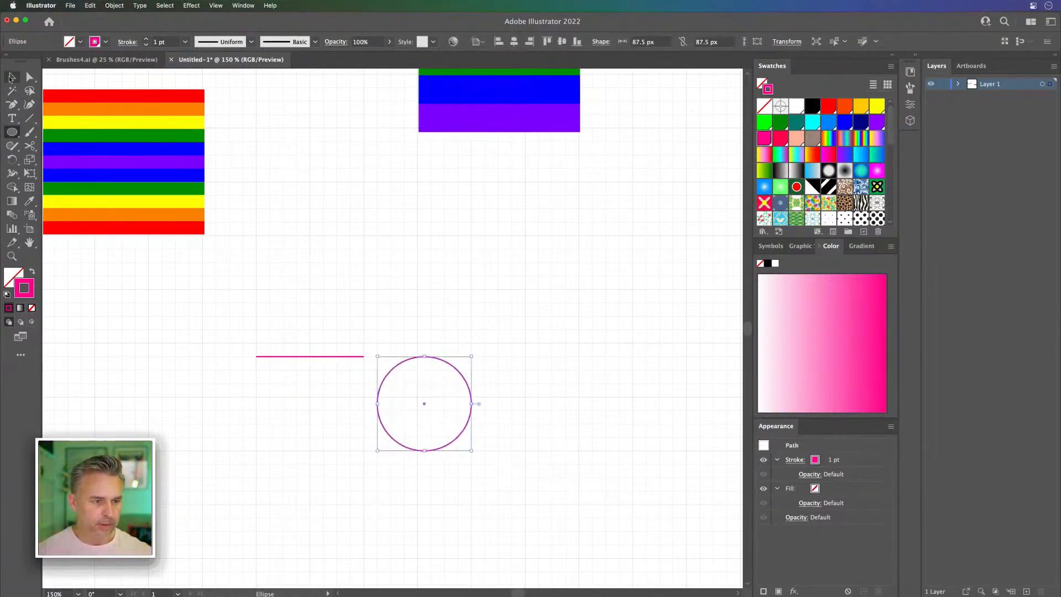
key(super+equal)
scroll(488, 246, left, 5)
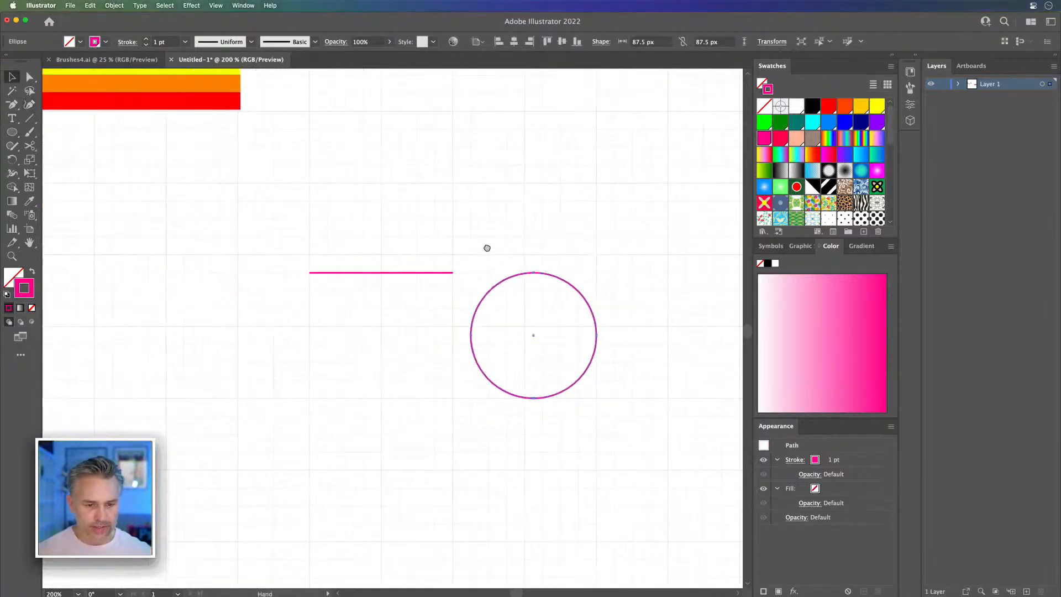
Step: Go through the mirrored rainbow stack stripe by stripe to count its colour bands
click(352, 273)
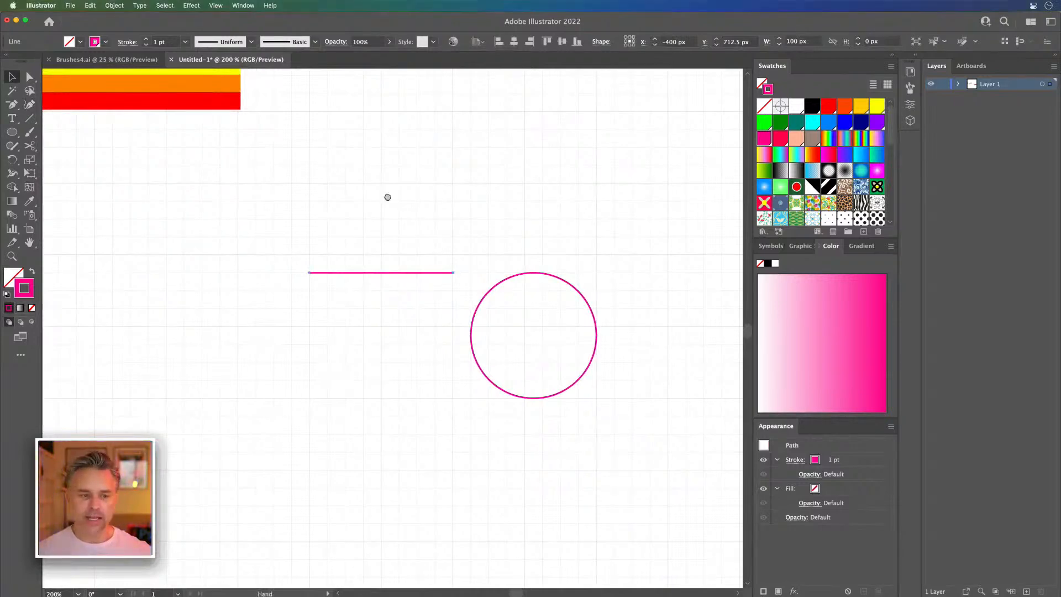
scroll(365, 155, up, 9)
scroll(365, 154, left, 7)
click(355, 187)
click(369, 205)
click(371, 223)
click(368, 240)
click(370, 260)
click(373, 275)
click(379, 290)
click(378, 311)
click(379, 326)
click(379, 346)
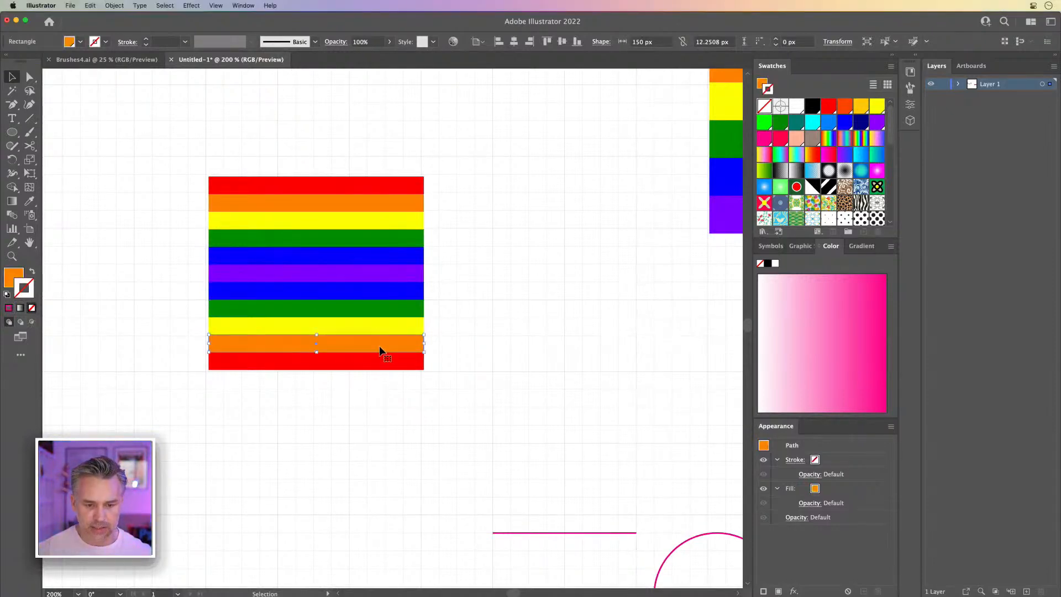
drag(391, 360, 389, 363)
key(cmd+z)
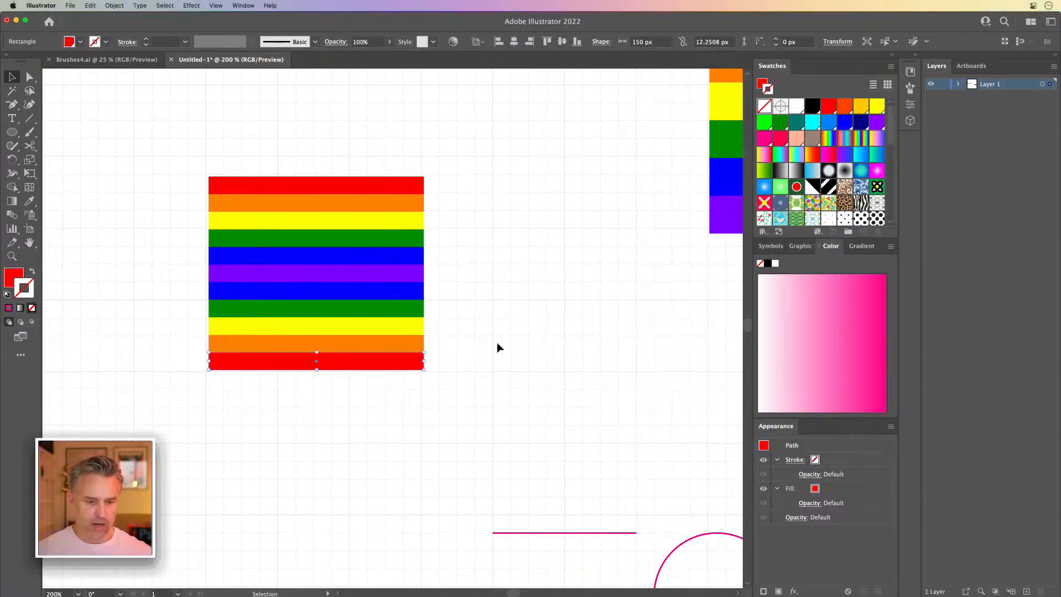
click(518, 329)
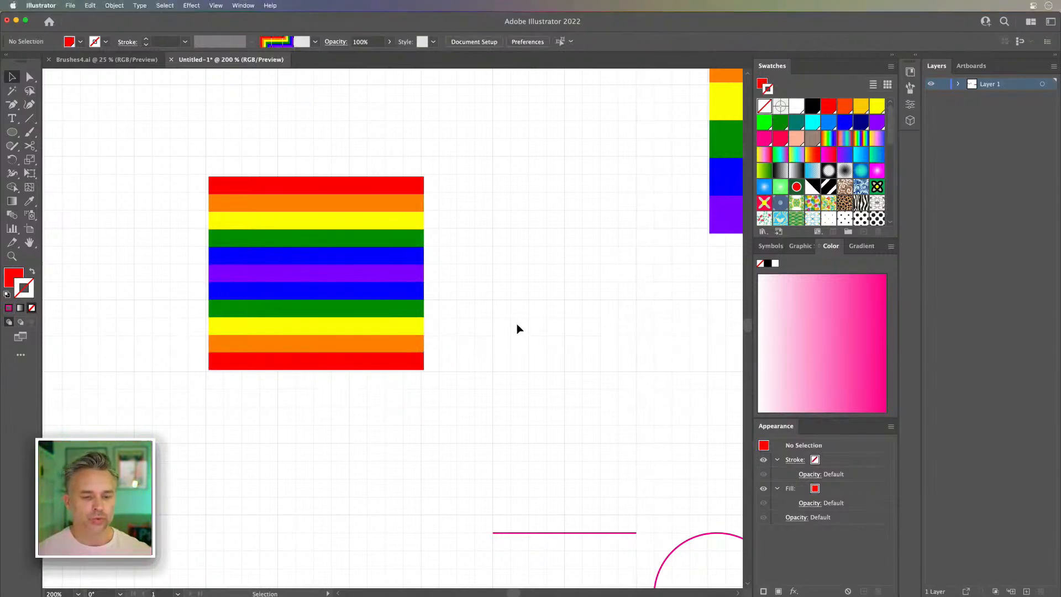
Step: Copy the pink line downward at 12.5 px intervals into a stack of 13 lines, ending at Y 850 px
scroll(516, 327, down, 8)
mouse_move(450, 313)
mouse_down()
mouse_move(449, 297)
mouse_move(443, 315)
mouse_up()
key(super+d)
key(super+d)
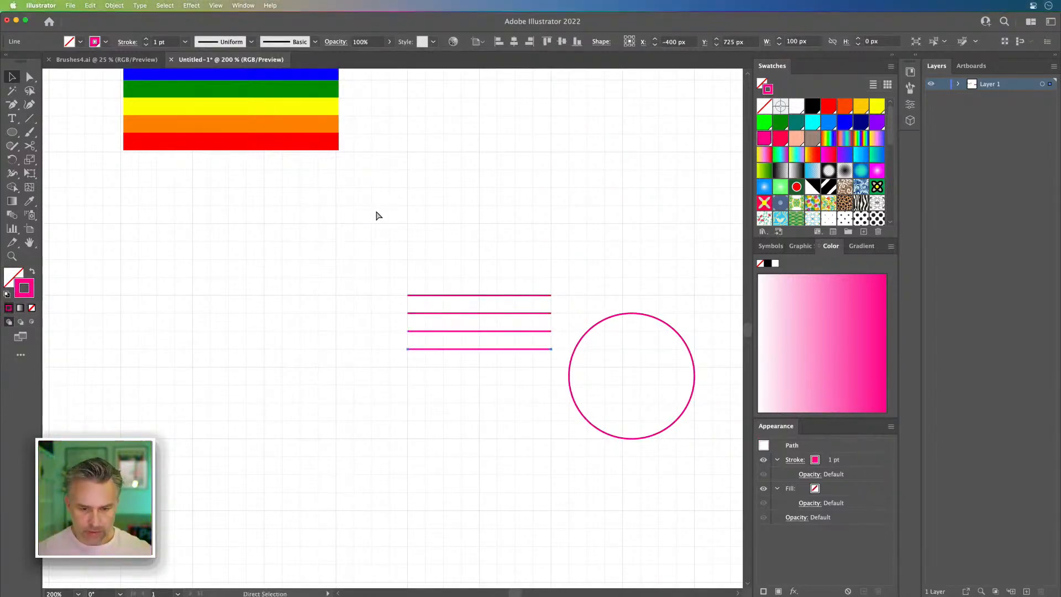
key(super+d)
key(super+d)
key(super+d)
key(super+d)
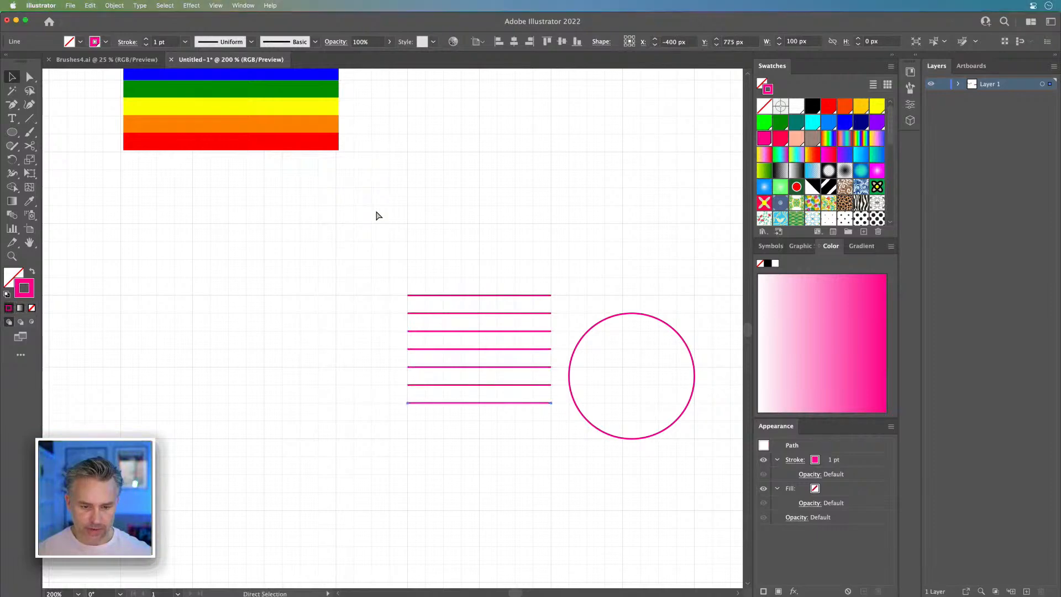
key(super+d)
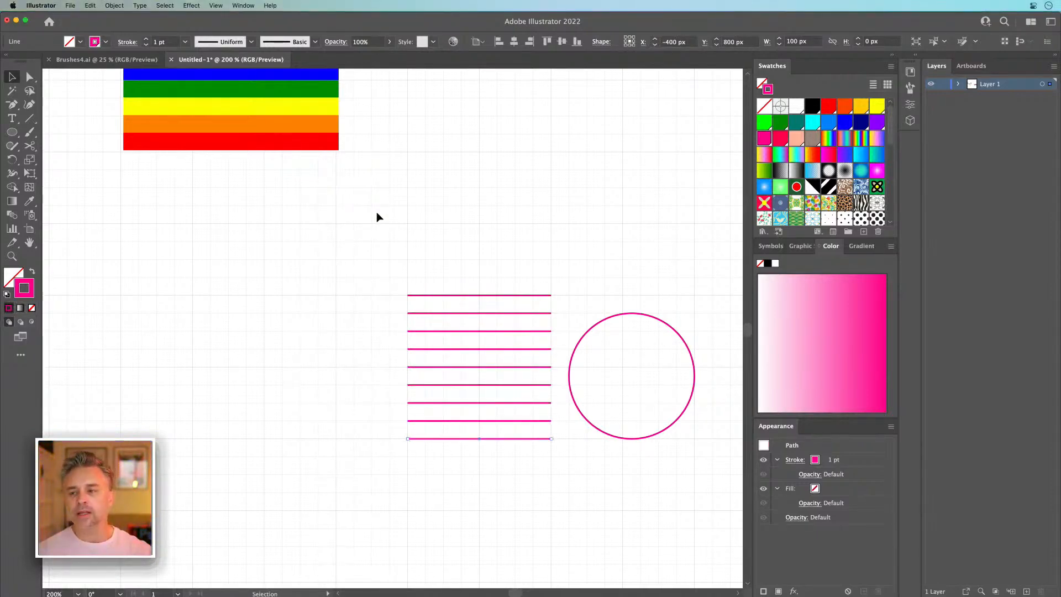
key(super+d)
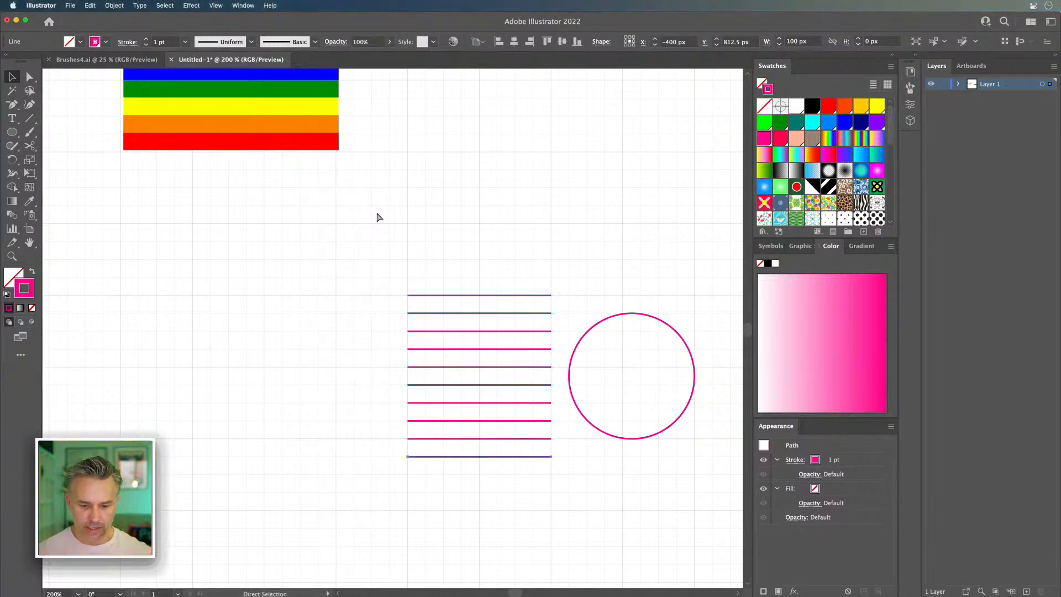
key(super+d)
key(super+d)
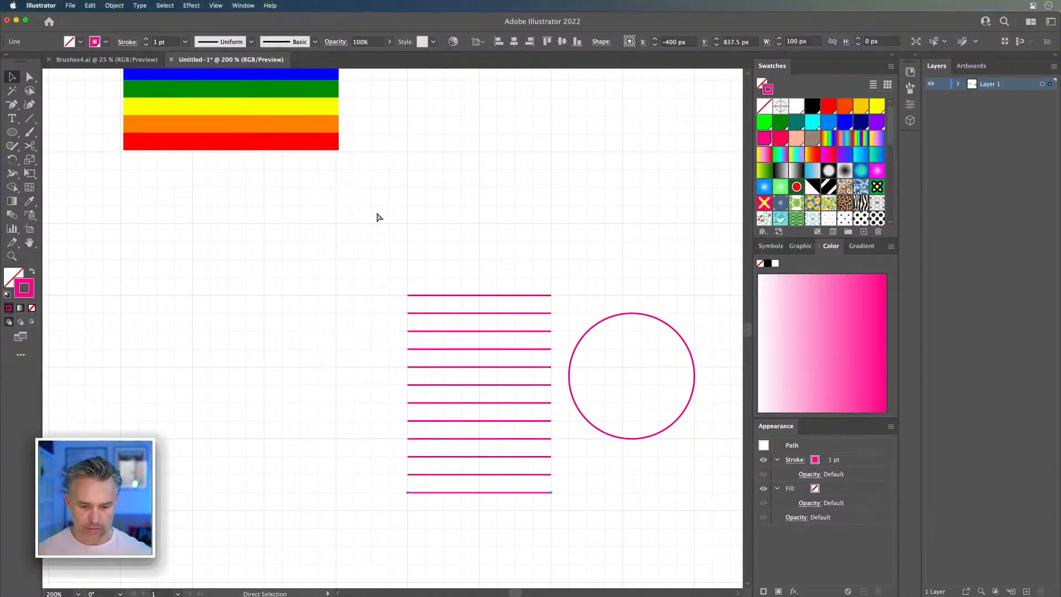
key(super+d)
Step: Enlarge the circle to 150 × 150 px to match the line stack's height, and delete its left half
scroll(386, 205, down, 3)
scroll(387, 204, right, 3)
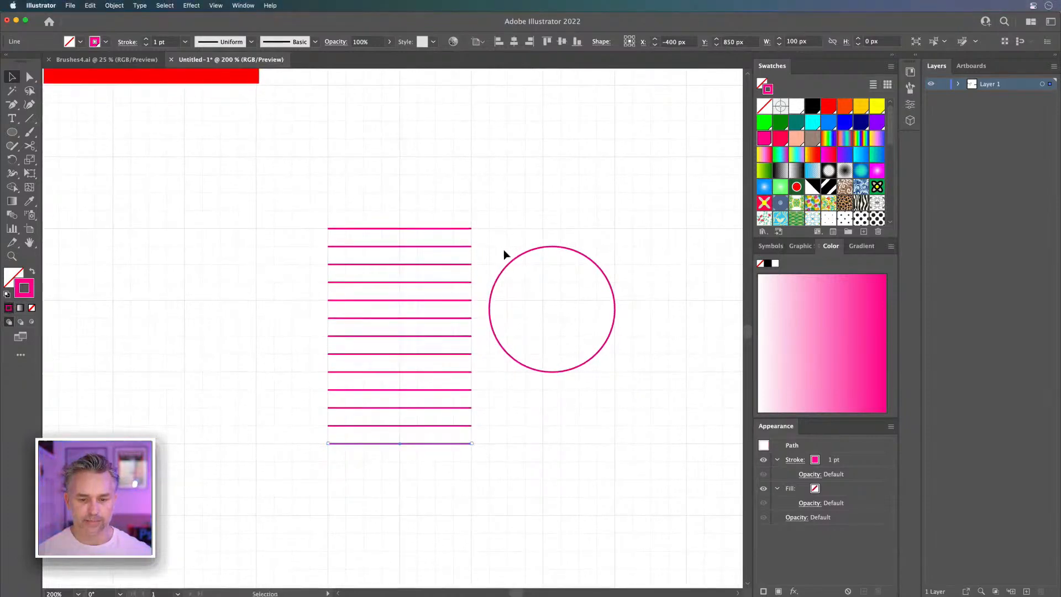
drag(507, 270, 506, 248)
drag(490, 356, 332, 442)
drag(473, 236, 562, 236)
click(30, 77)
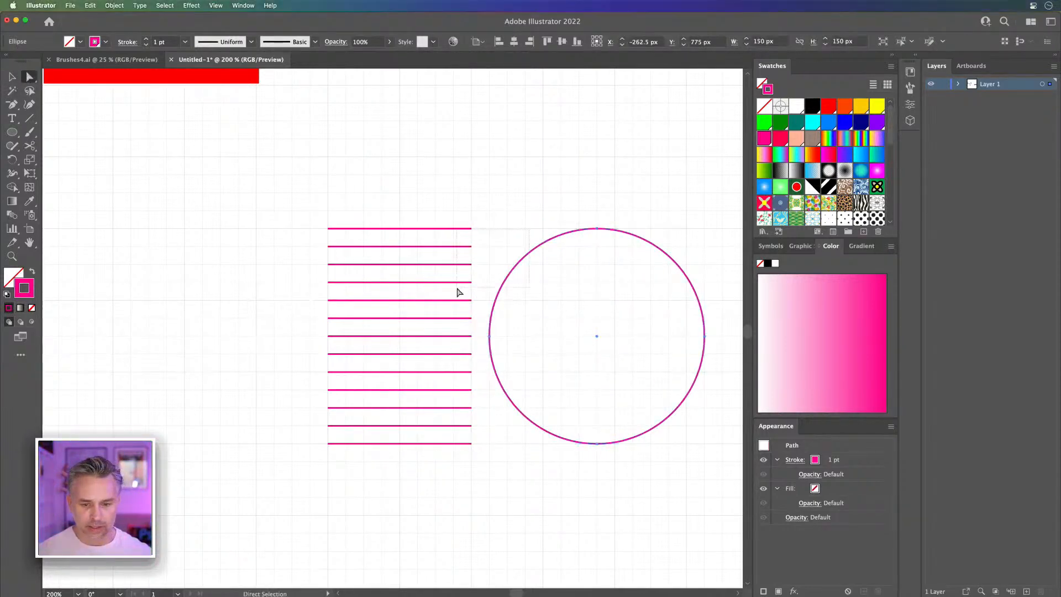
click(482, 332)
key(Delete)
Step: Place a copy of the half-circle arc on the other side of the lines and delete the original arc
key(v)
click(628, 220)
alt+shift+drag(627, 233, 200, 243)
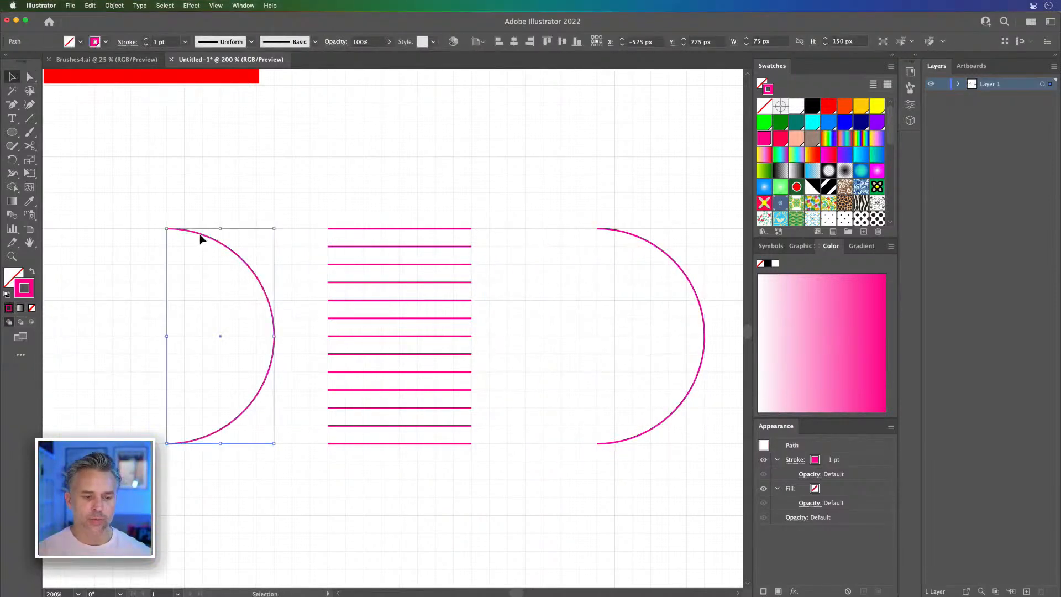
click(346, 180)
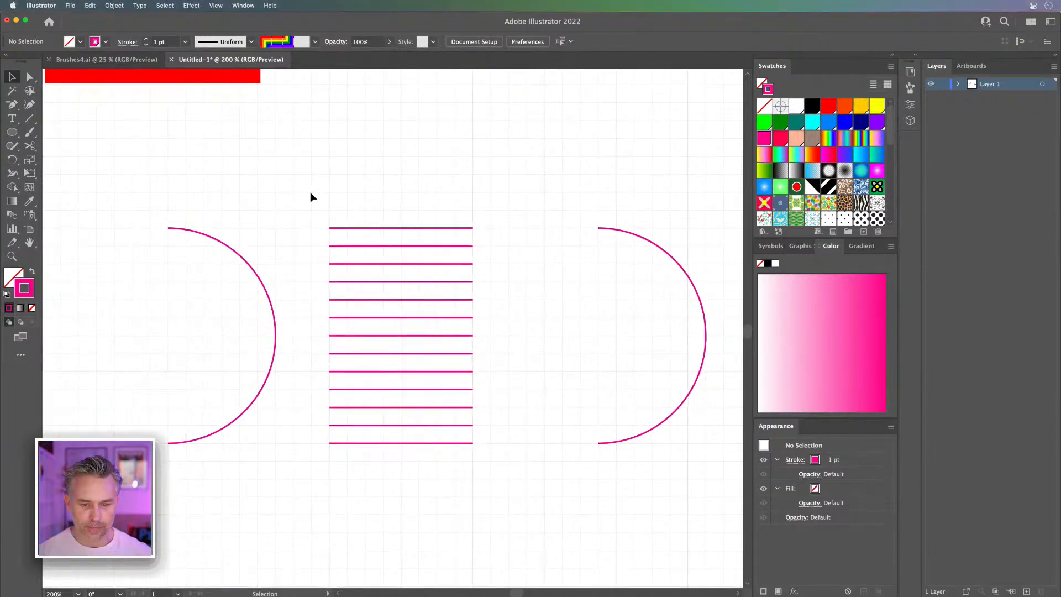
click(621, 231)
key(Delete)
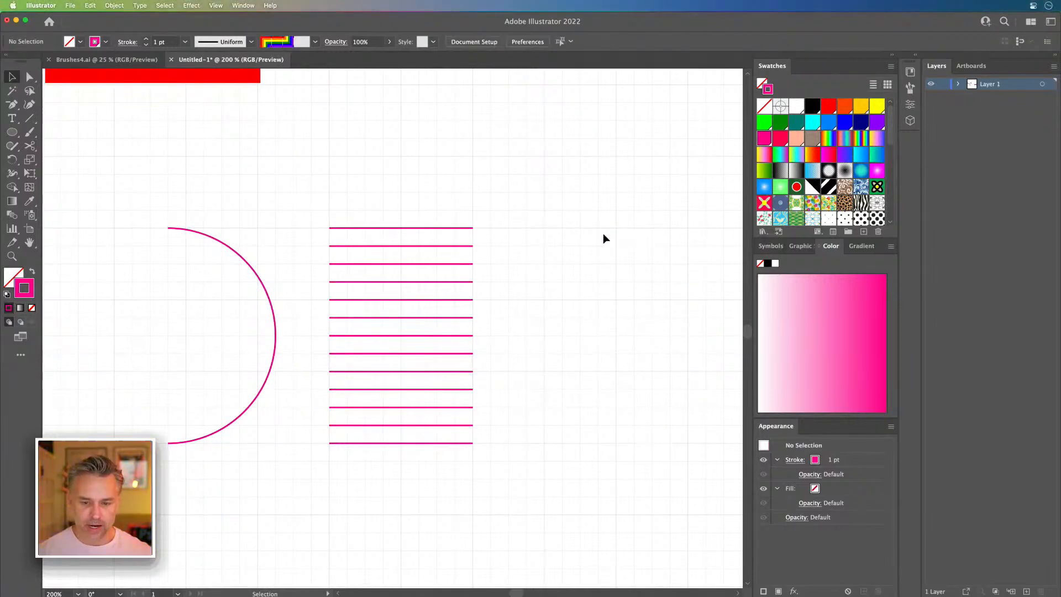
Step: Thicken the stroke of all the stacked pink lines to 8 pt
mouse_move(324, 200)
mouse_down()
mouse_move(509, 483)
mouse_move(506, 459)
mouse_up()
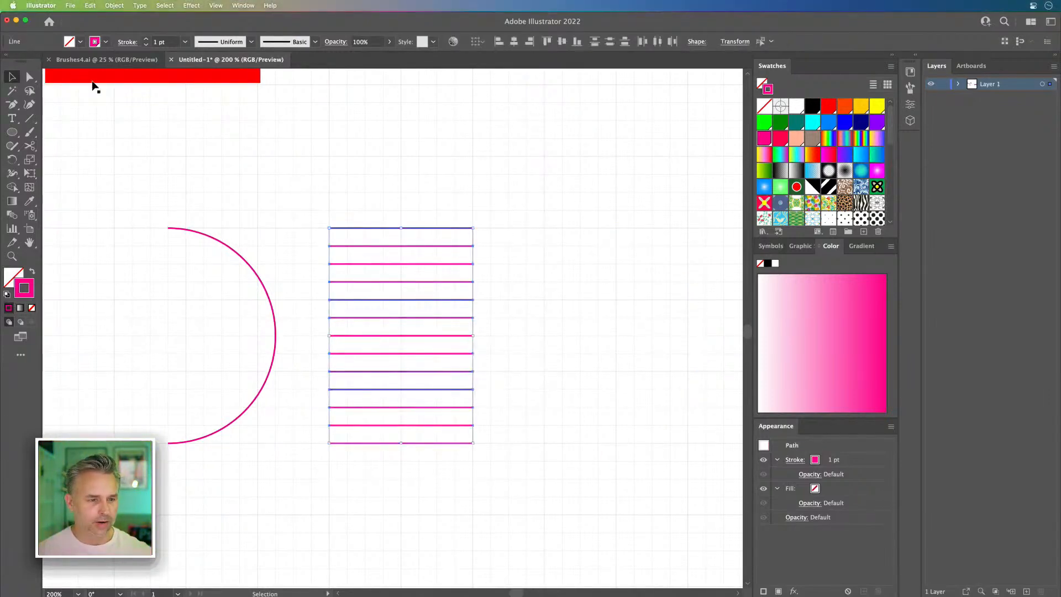
click(147, 41)
click(147, 40)
click(147, 40)
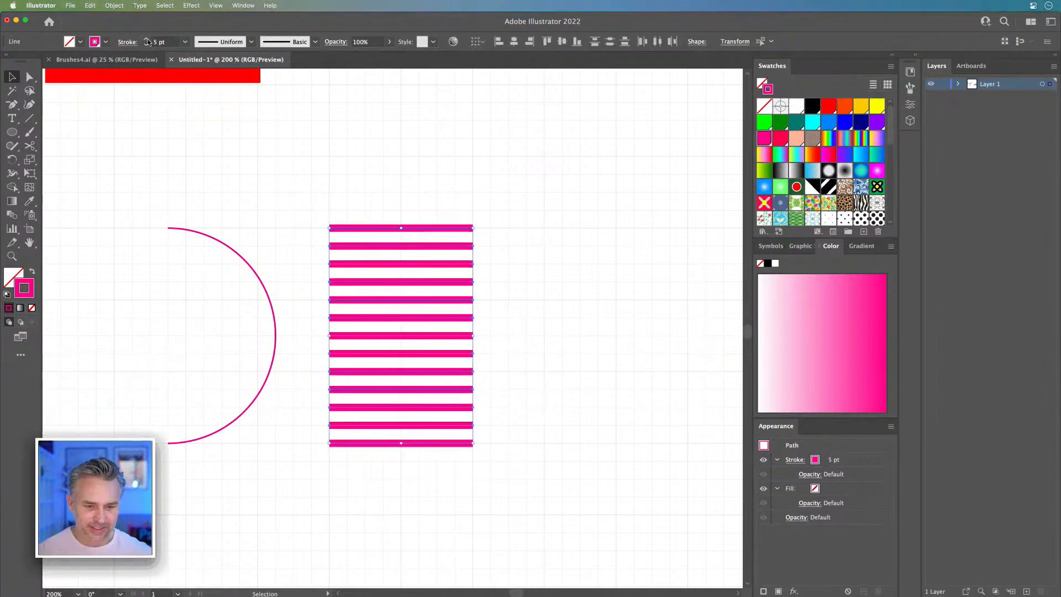
click(147, 40)
click(147, 40)
click(147, 40)
click(147, 40)
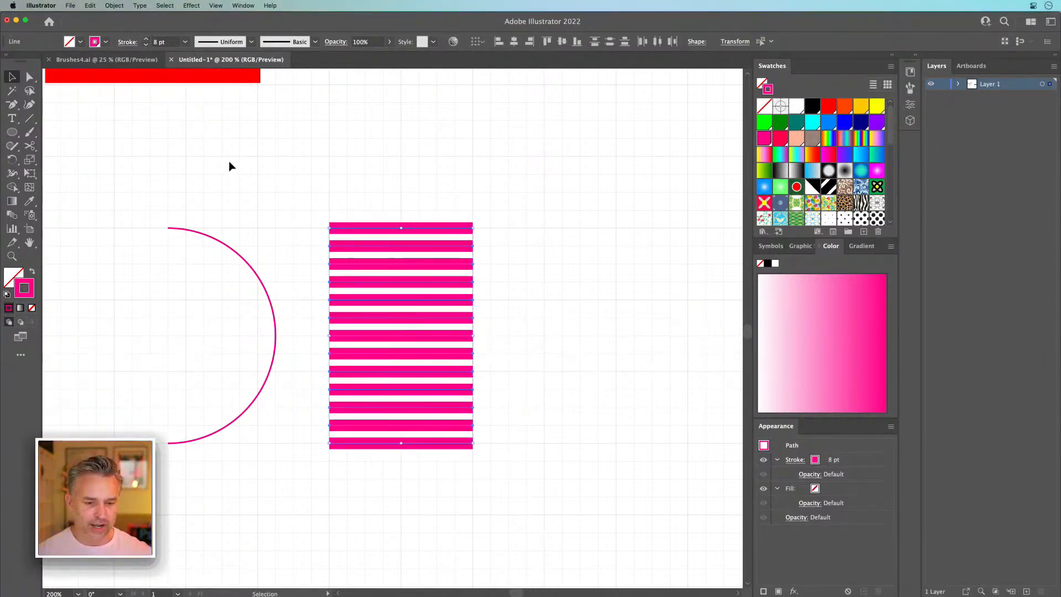
Step: Delete the pink lines and move the mirrored rainbow stripe stack into their place beside the arc
key(Delete)
key(space)
drag(180, 130, 327, 443)
drag(173, 206, 249, 237)
key(space)
drag(208, 158, 546, 500)
key(space)
drag(505, 464, 498, 408)
drag(391, 293, 339, 289)
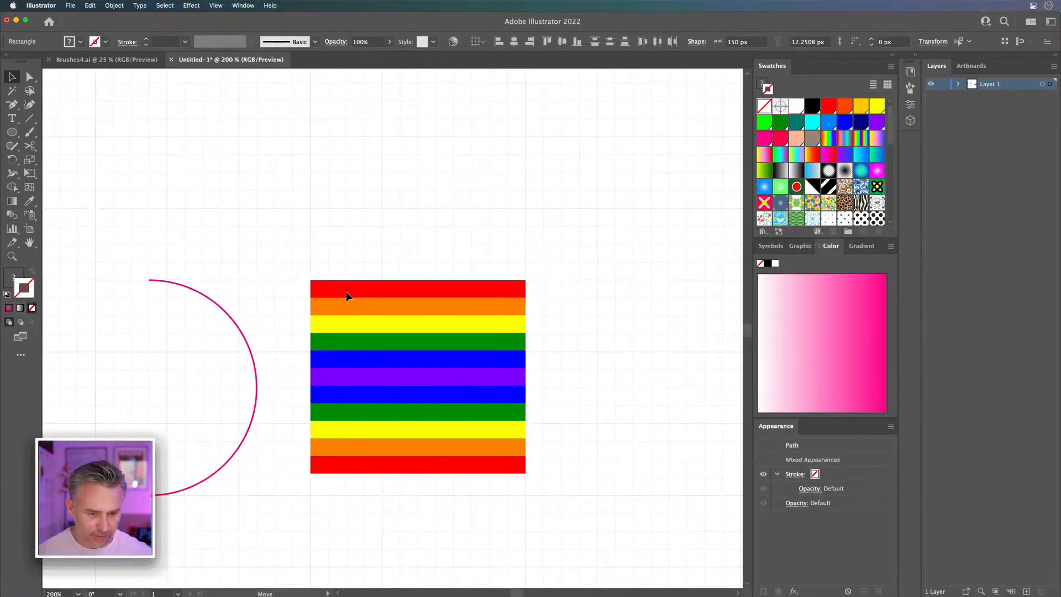
Step: Stretch the rainbow stripe stack vertically until it matches the arc's height
mouse_move(525, 477)
mouse_down()
mouse_move(559, 498)
mouse_move(520, 495)
mouse_up()
key(space)
drag(498, 356, 429, 283)
Step: Draw a 150 × 150 px pink outlined circle overlapping the right part of the rainbow stripe stack
click(111, 212)
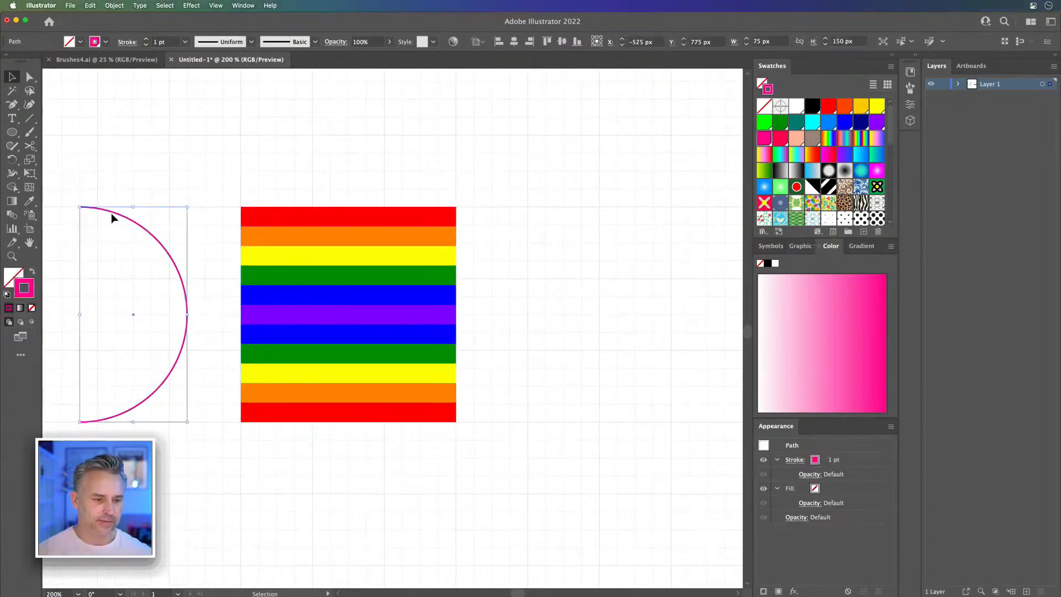
click(88, 160)
click(13, 133)
drag(377, 207, 569, 417)
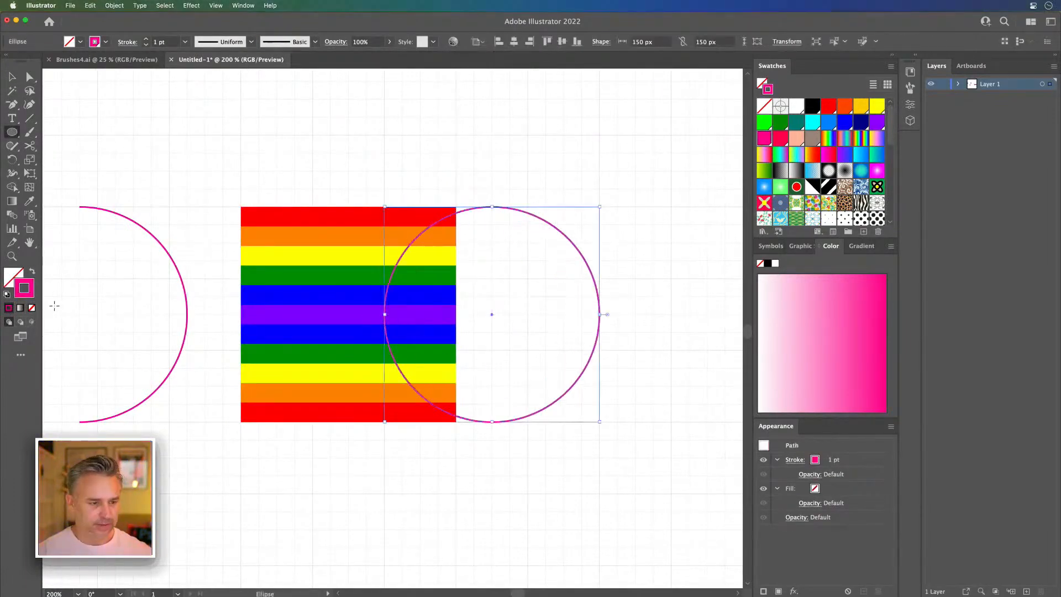
Step: Fill the circle with the stripes' red, without a stroke, and centre it behind the open end of the rainbow stripe stack
click(33, 272)
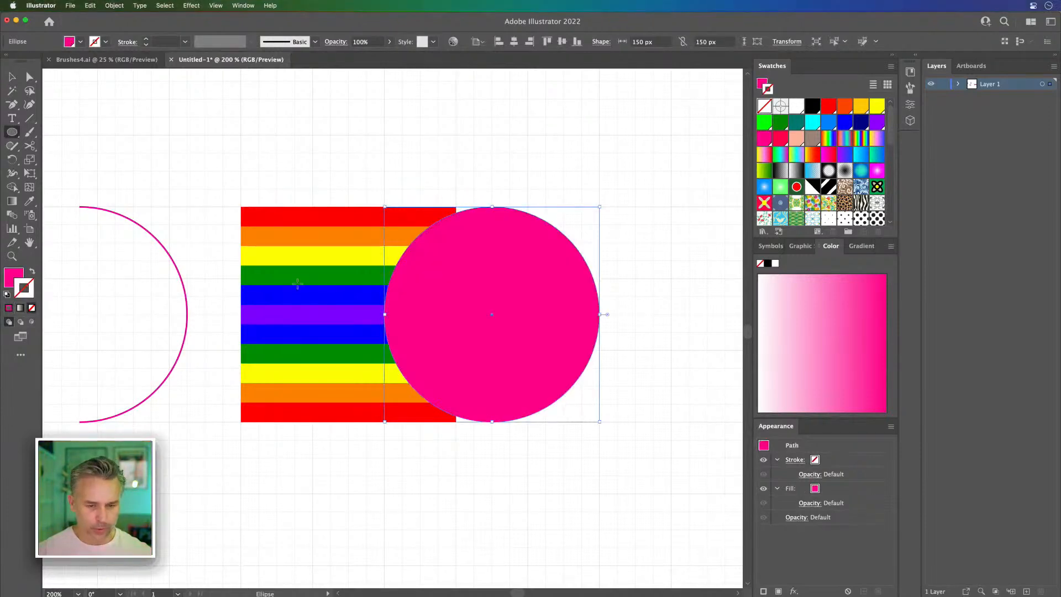
key(i)
click(346, 211)
click(11, 79)
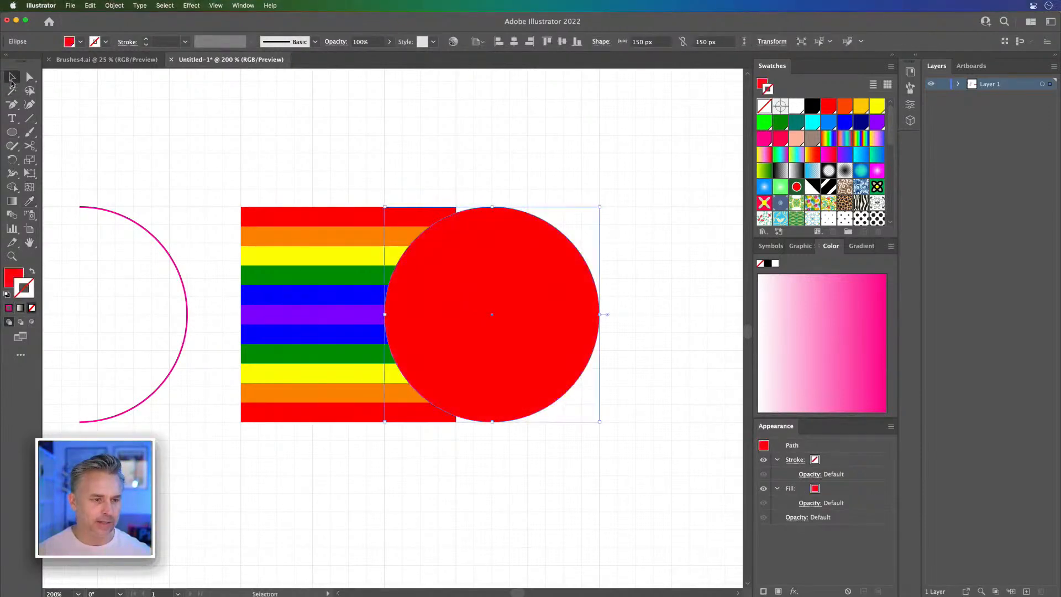
drag(517, 250, 478, 245)
key(super+equal)
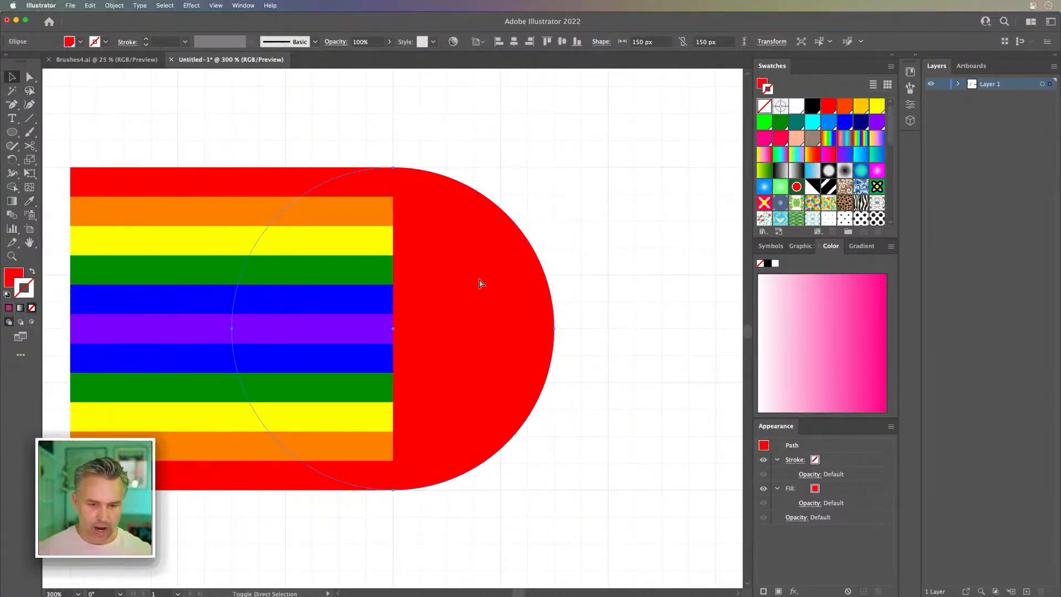
Step: Add a concentric copy of the red circle in front, scale it to 125 px, and fill it with the stripes' orange
key(super+shift+bracketright)
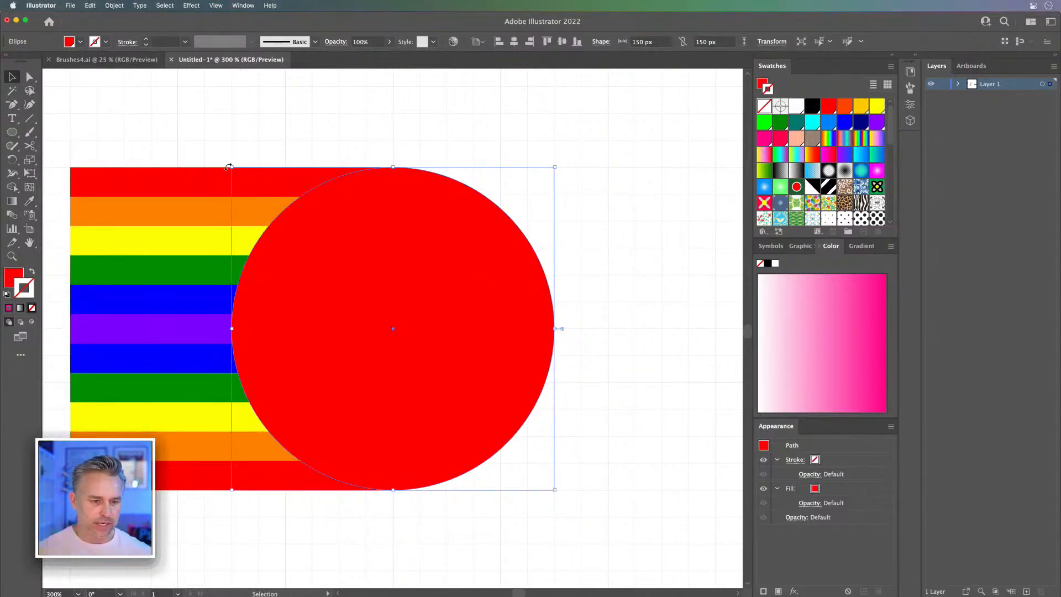
drag(230, 167, 258, 195)
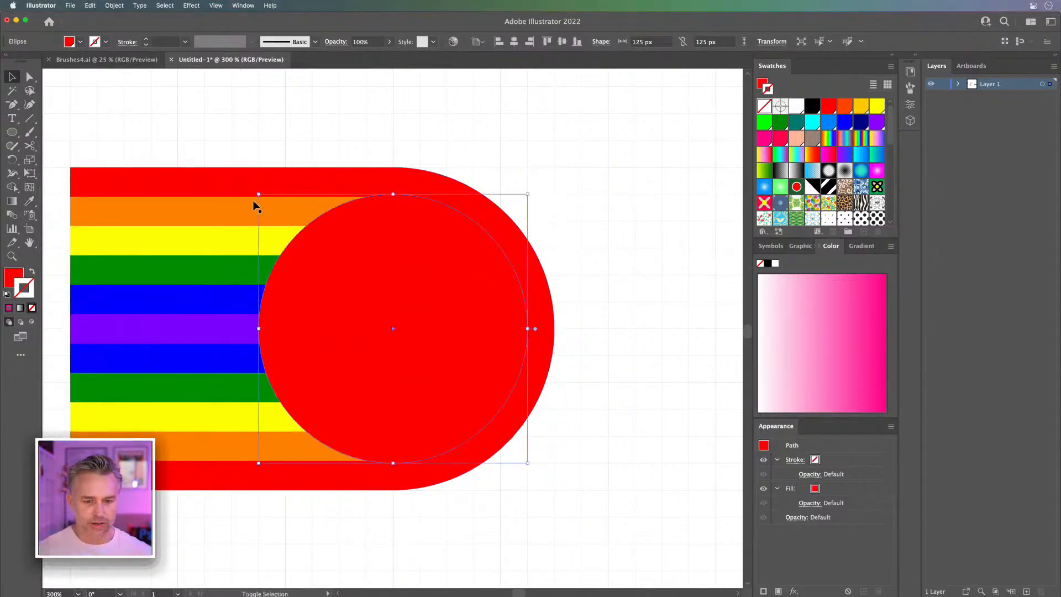
key(i)
click(208, 201)
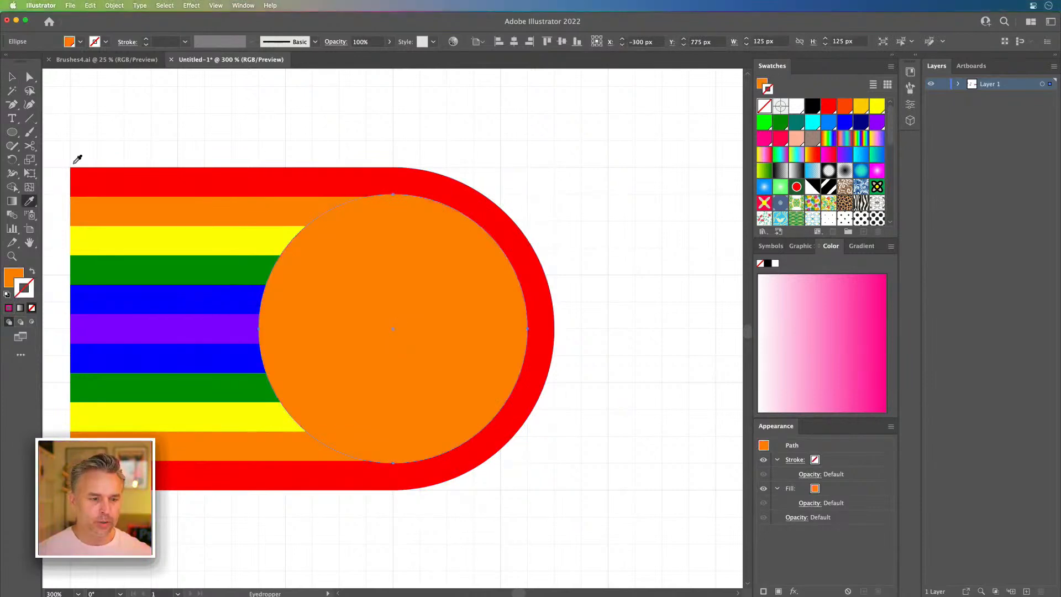
click(11, 76)
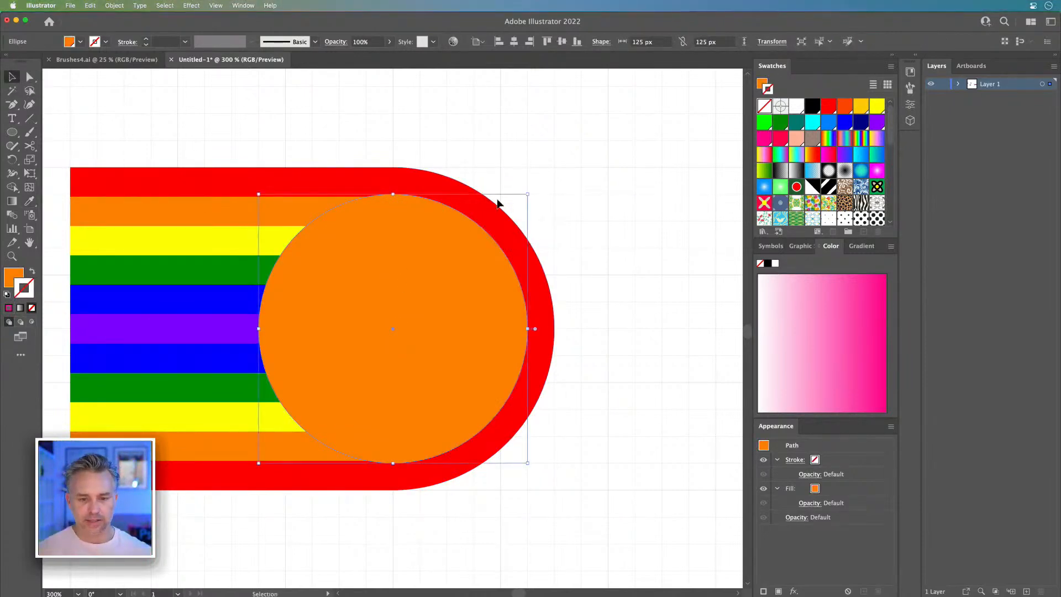
Step: Add a concentric 100 px circle on top of the orange one and fill it with the stripes' yellow
drag(528, 195, 500, 222)
key(i)
click(245, 238)
click(10, 76)
drag(193, 115, 352, 144)
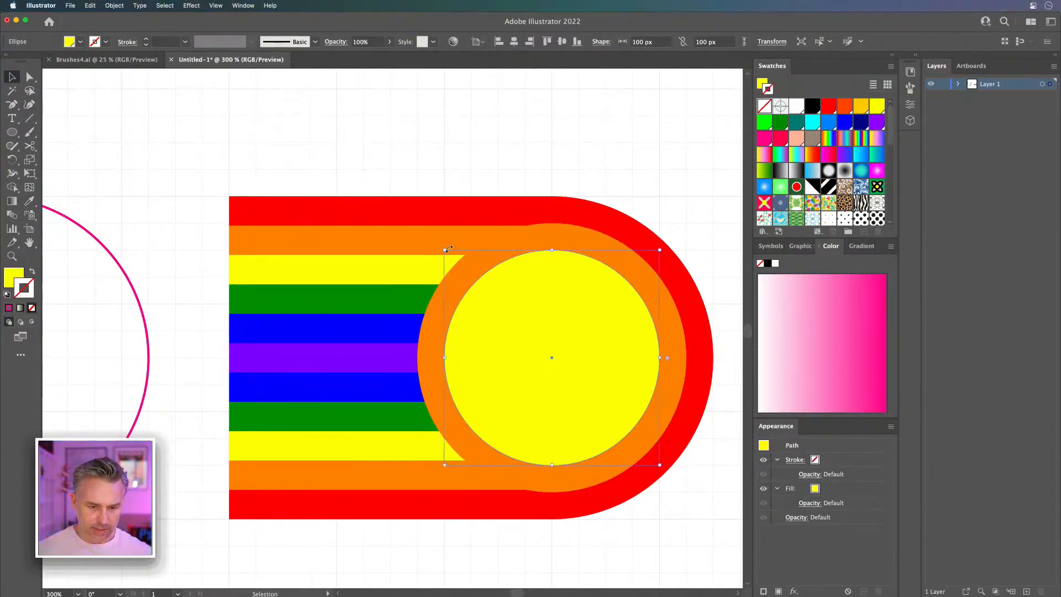
Step: Add a concentric 75 px circle on top of the yellow one and fill it with the stripes' green
drag(447, 252, 466, 273)
key(i)
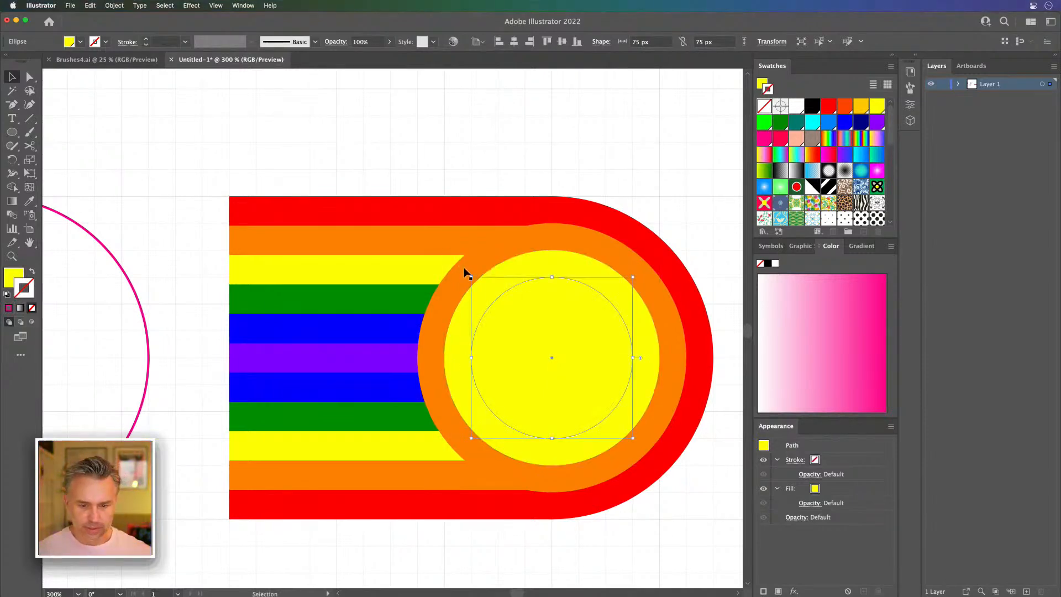
click(378, 295)
click(12, 77)
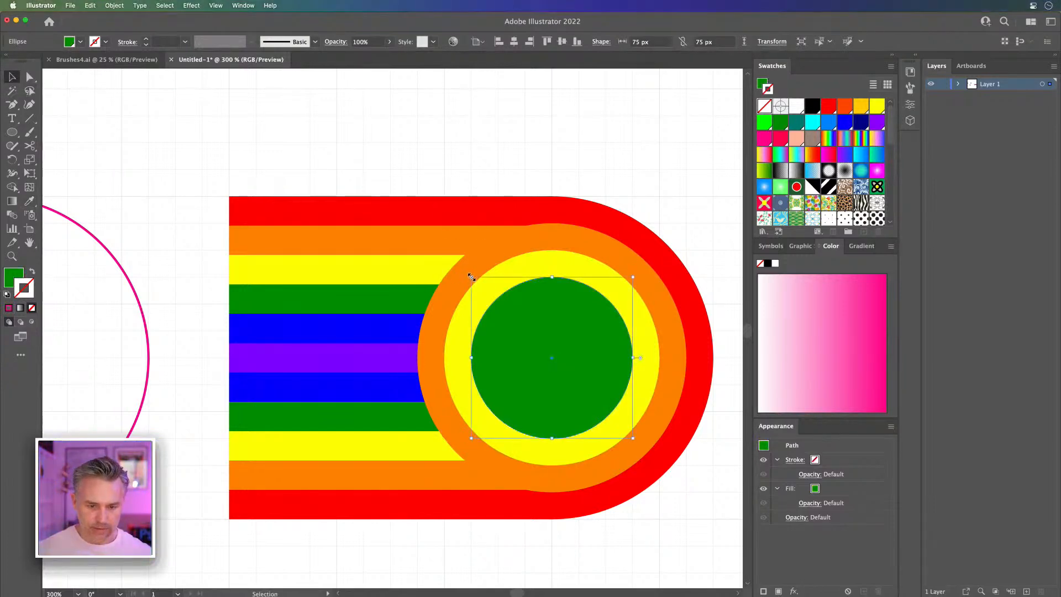
Step: Add a concentric 50 px circle on top of the green one and fill it with the stripes' blue
drag(470, 277, 497, 303)
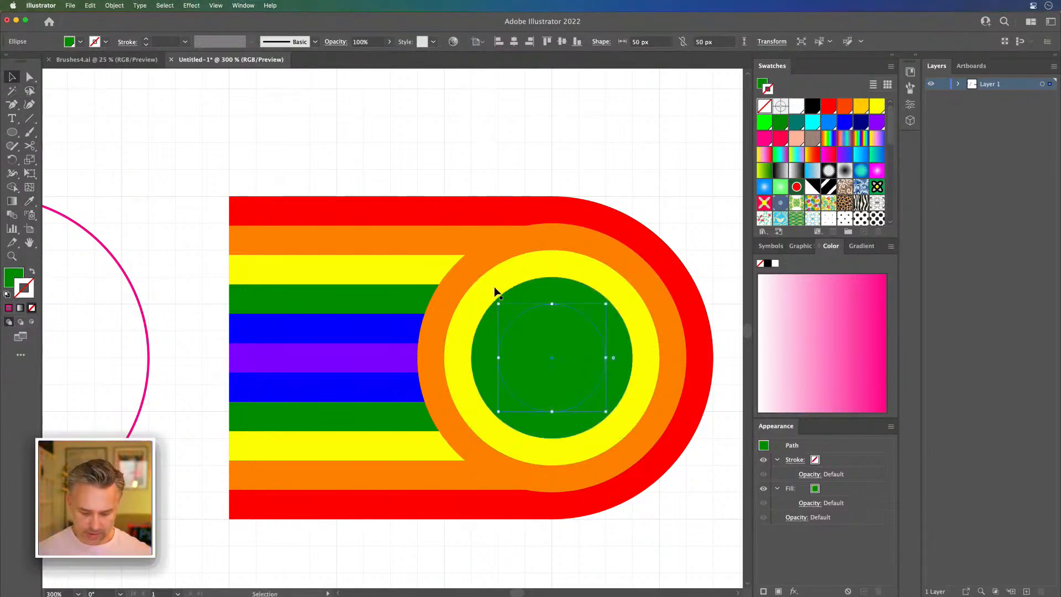
key(i)
click(372, 325)
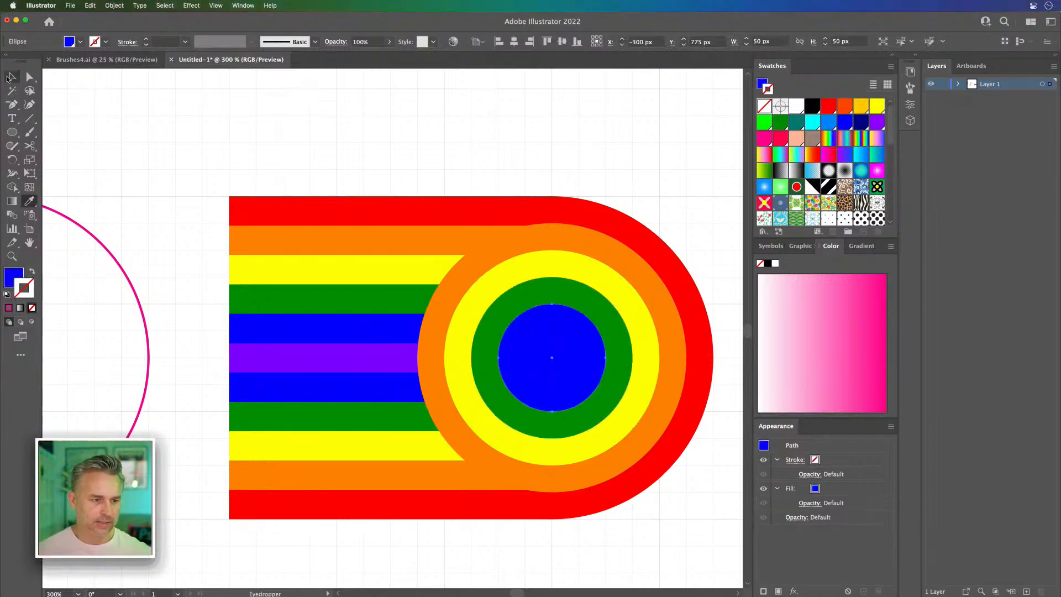
click(10, 77)
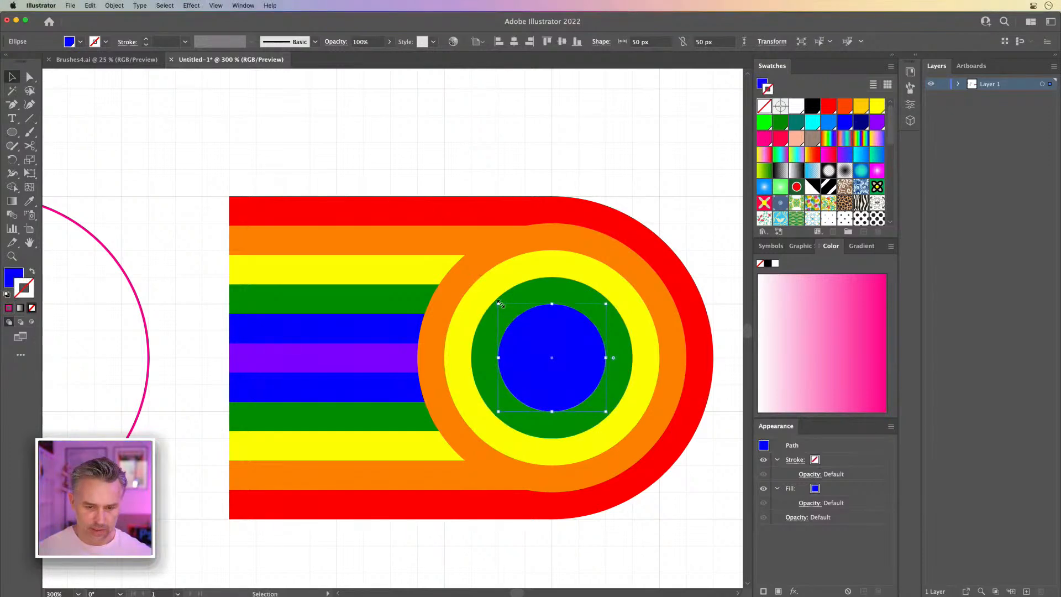
Step: Add a concentric 25 px circle at the centre, fill it with the stripes' violet, and deselect it
drag(500, 303, 525, 331)
key(i)
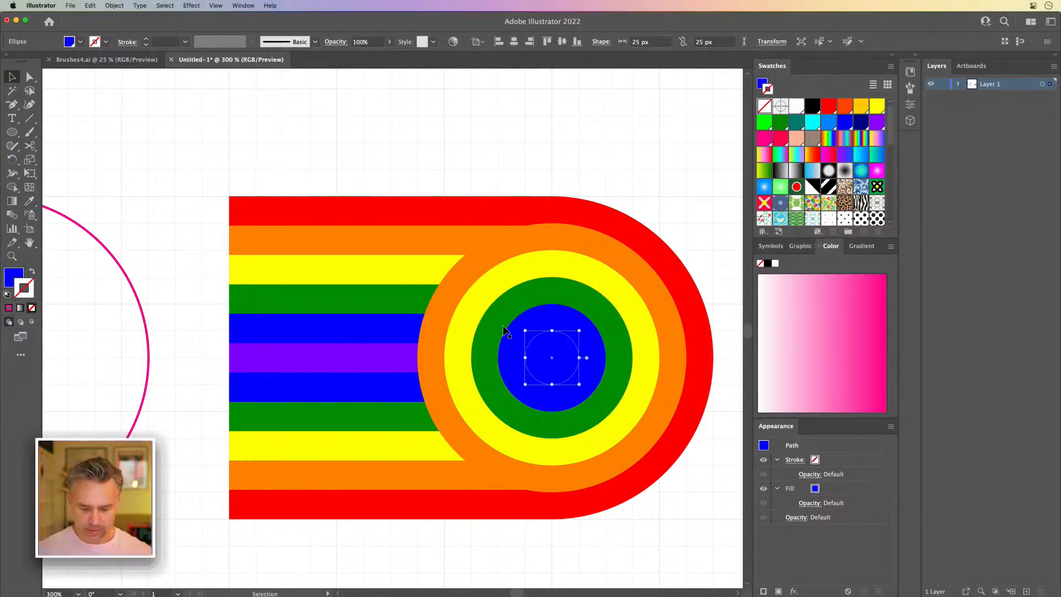
click(325, 348)
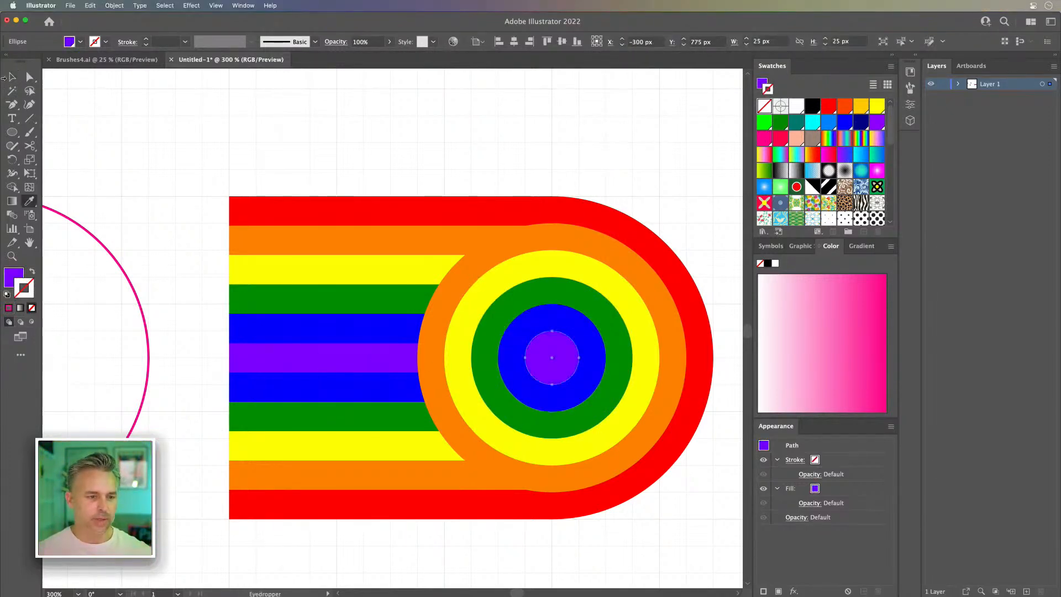
key(v)
click(67, 135)
Step: Delete the pink arc beside the rounded rainbow shape
key(super+1)
drag(277, 245, 417, 269)
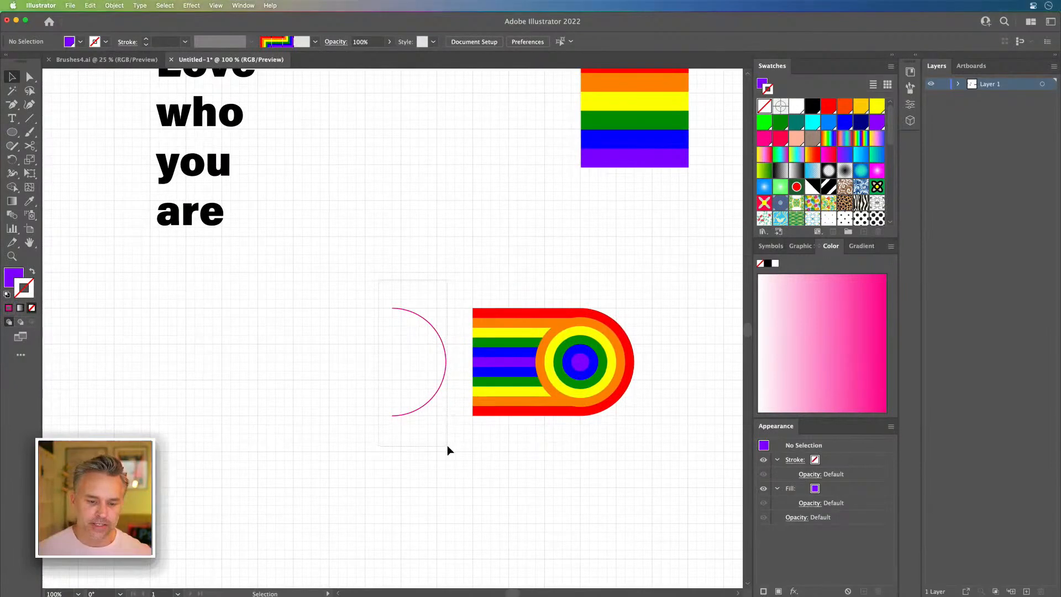
click(447, 445)
key(Delete)
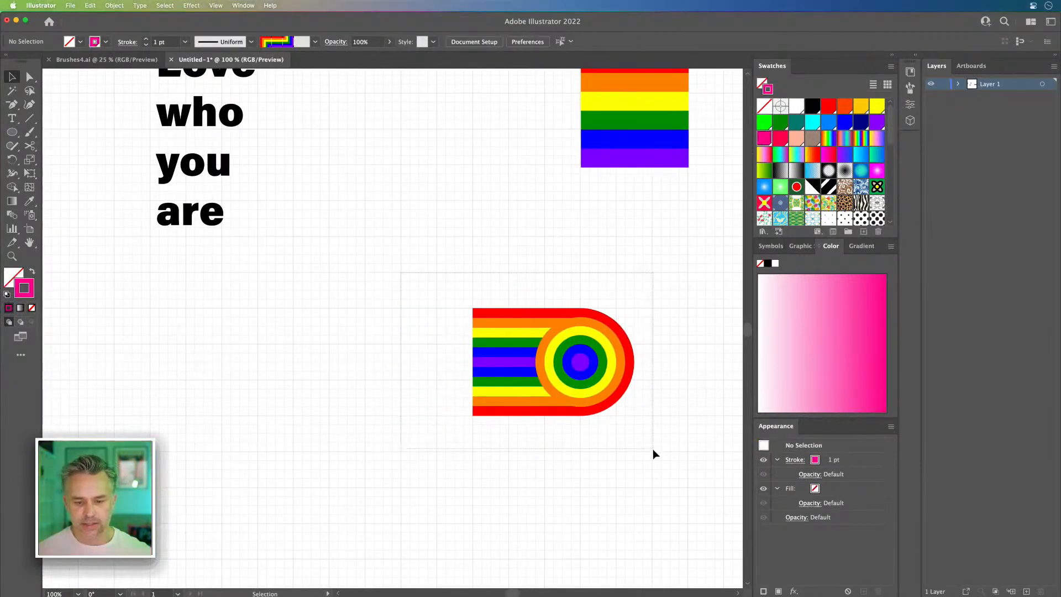
Step: Duplicate the whole rounded rainbow shape to its left and reflect the copy so its round end faces left
drag(654, 449, 653, 449)
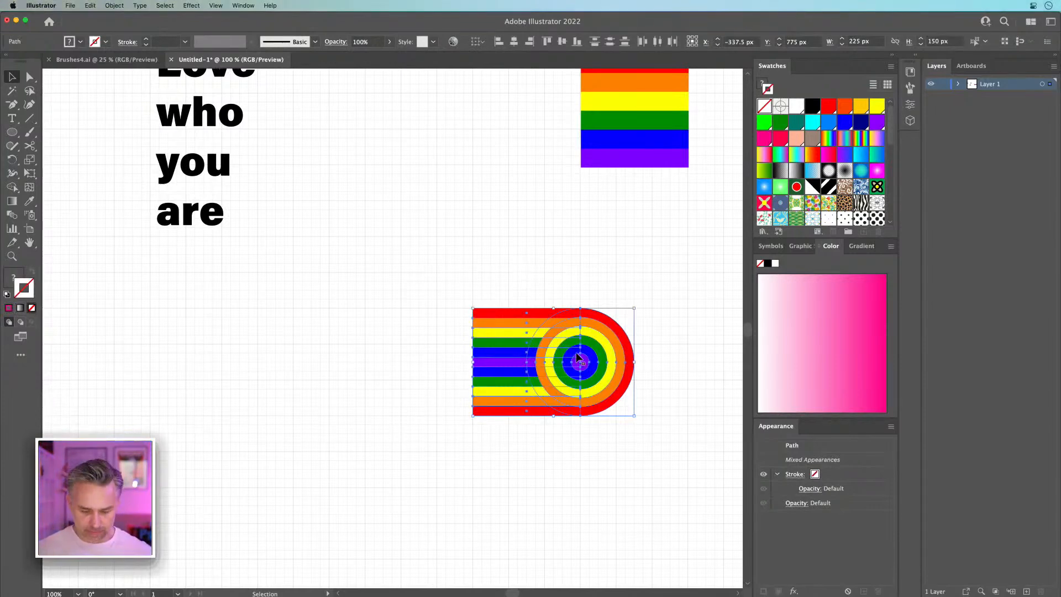
drag(578, 359, 326, 361)
drag(9, 164, 60, 170)
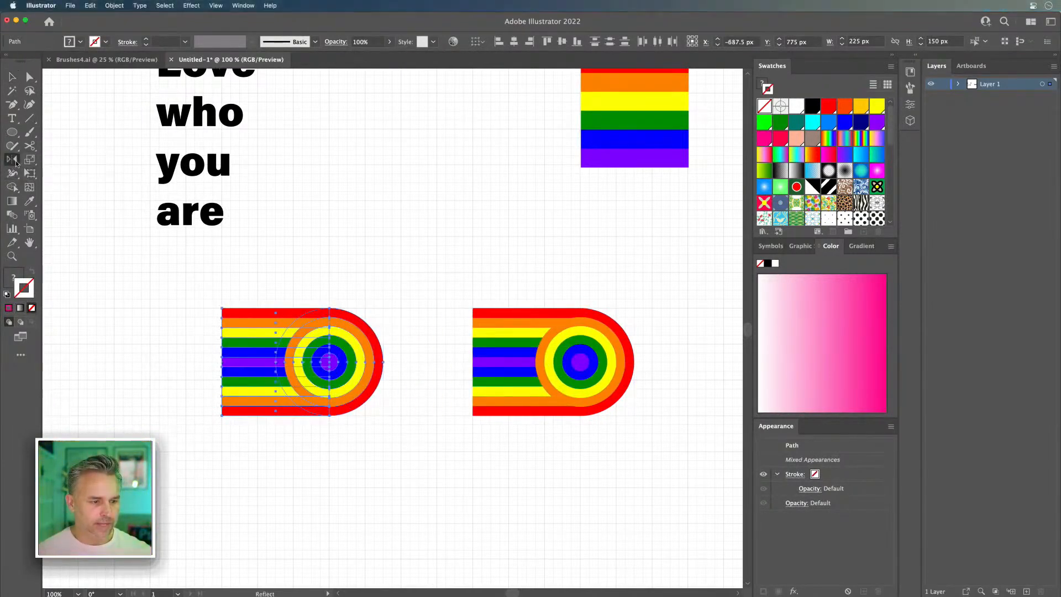
double_click(12, 160)
key(Return)
click(12, 76)
click(329, 247)
Step: Shorten the stripes of the mirrored left copy so that the whole end cap is 150 px wide
key(a)
drag(406, 442, 392, 439)
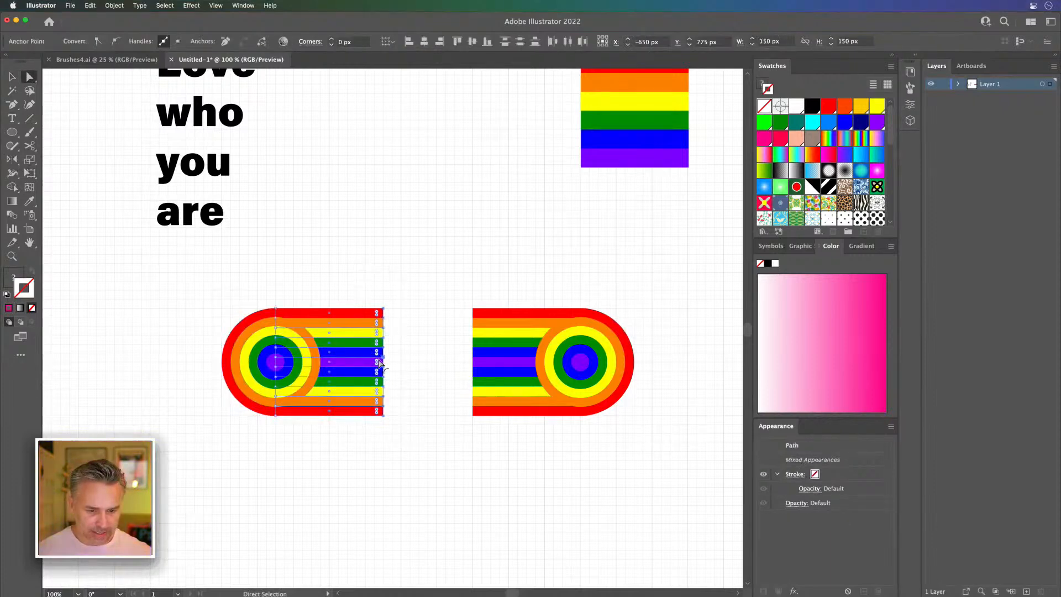
click(12, 76)
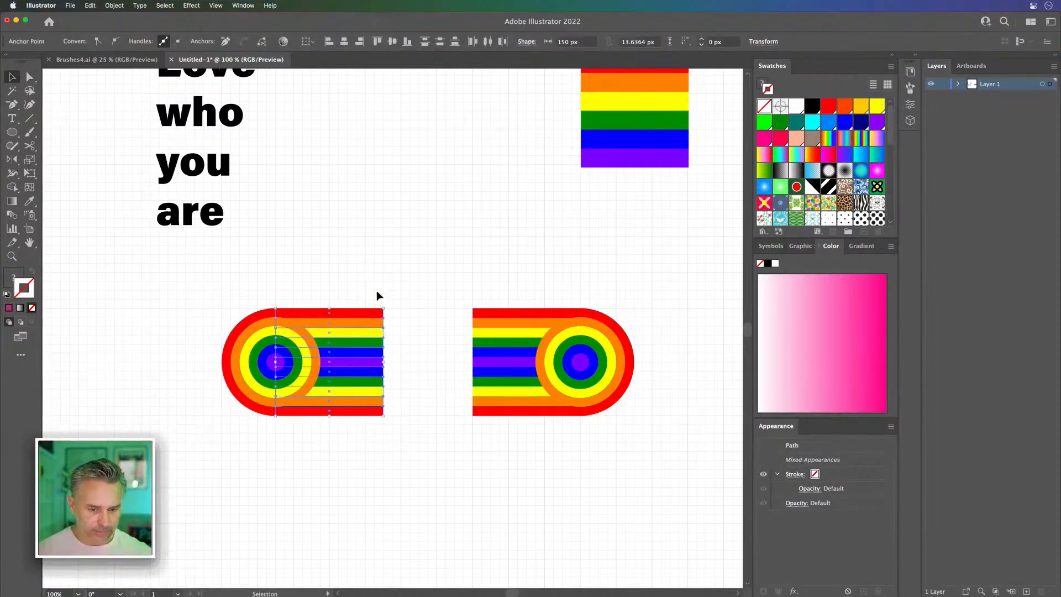
drag(383, 361, 326, 360)
Step: Shorten the right shape's stripes to 87.5 px and place a copy of them as a separate block between the two end caps
drag(458, 277, 491, 501)
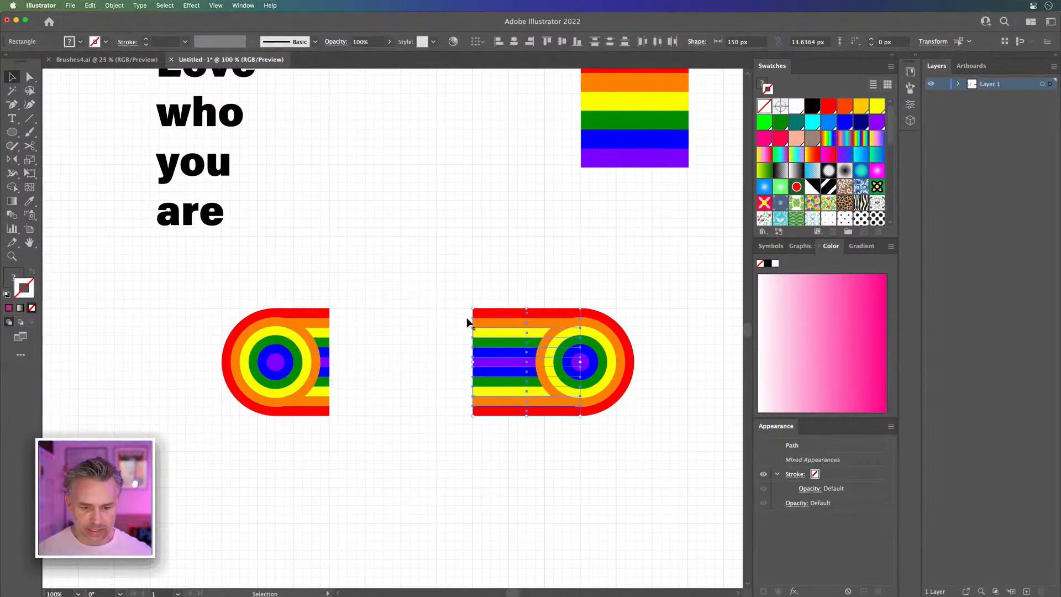
drag(474, 361, 521, 367)
key(super+shift+])
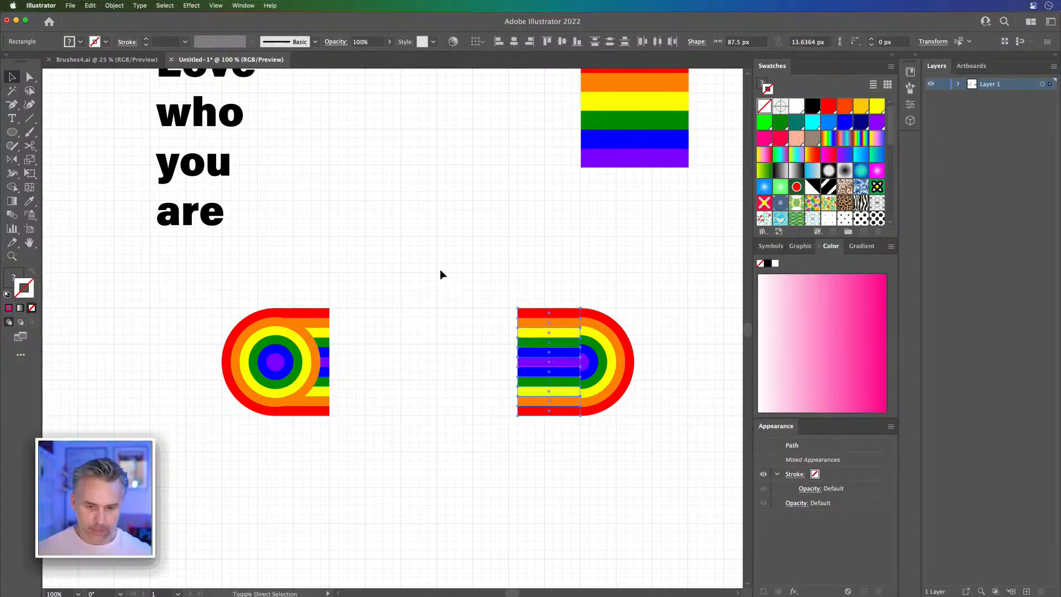
drag(548, 348, 425, 347)
Step: Move the left rainbow end cap closer to the middle stripe block, aligned to the grid
drag(204, 294, 316, 428)
drag(277, 367, 301, 364)
key(super+equal)
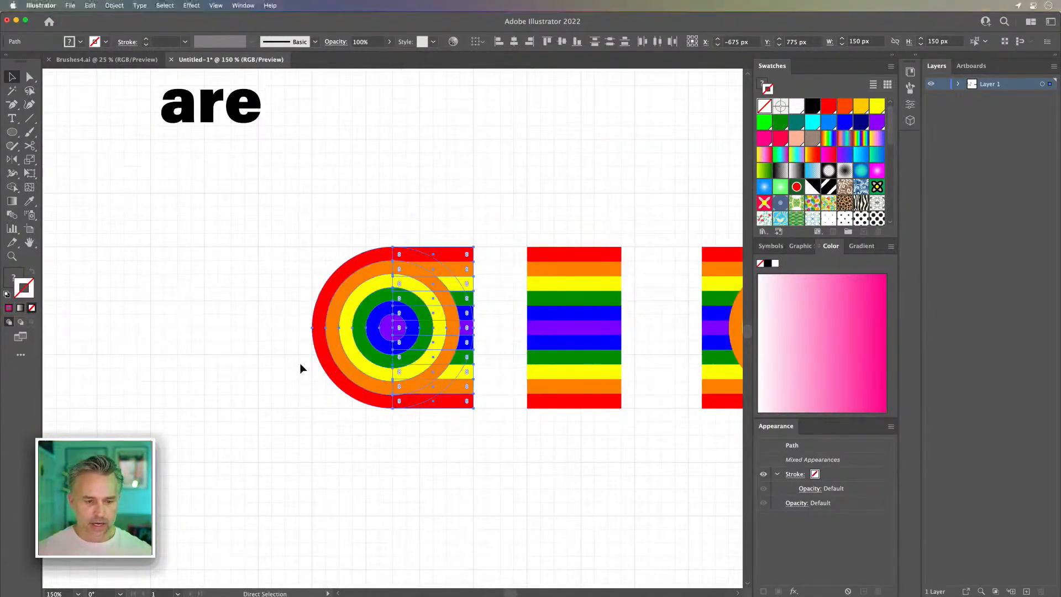
scroll(301, 369, right, 6)
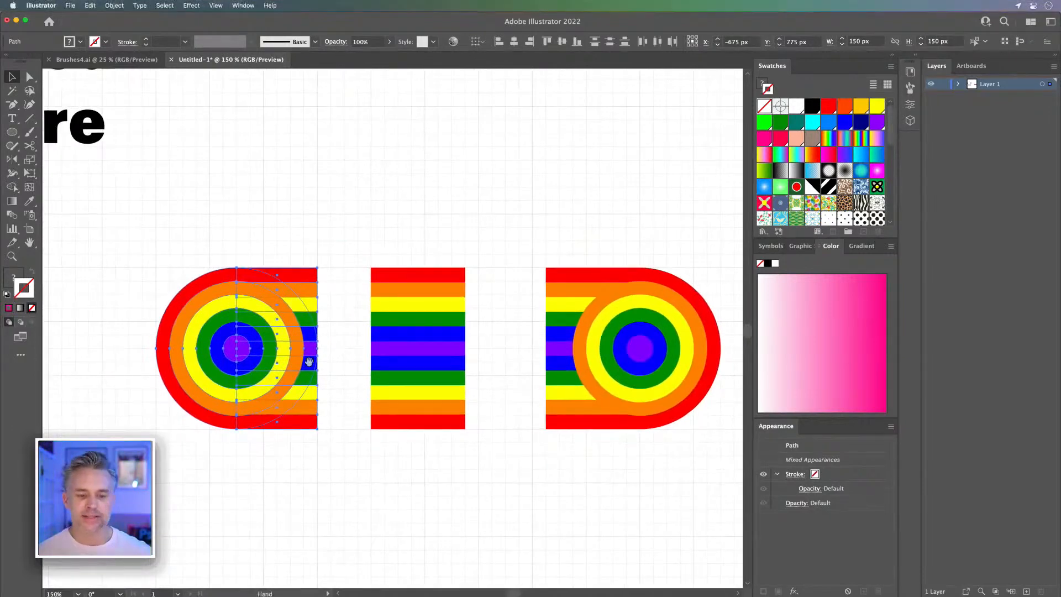
drag(309, 362, 334, 366)
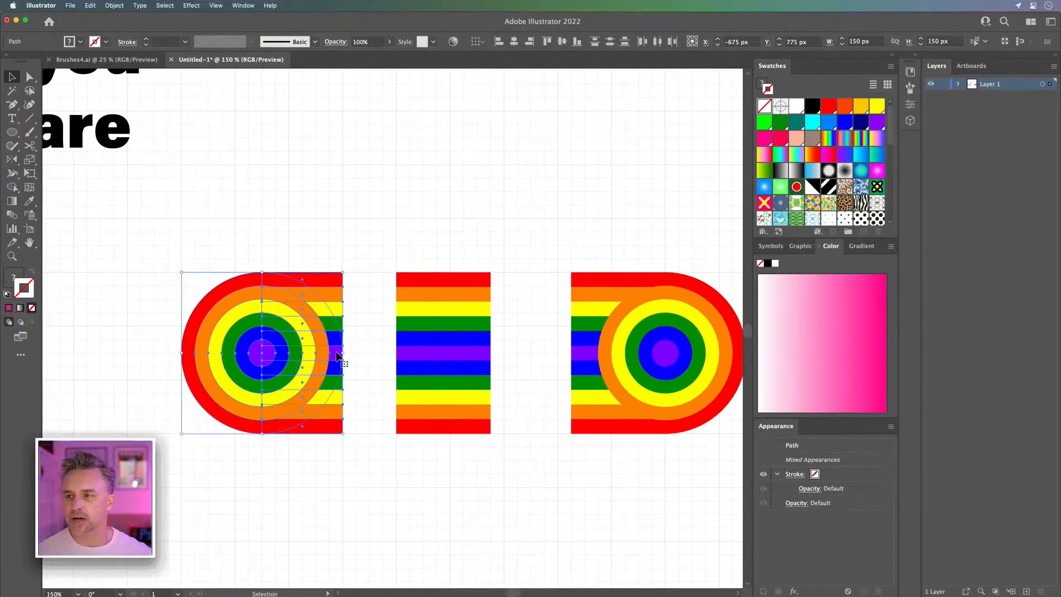
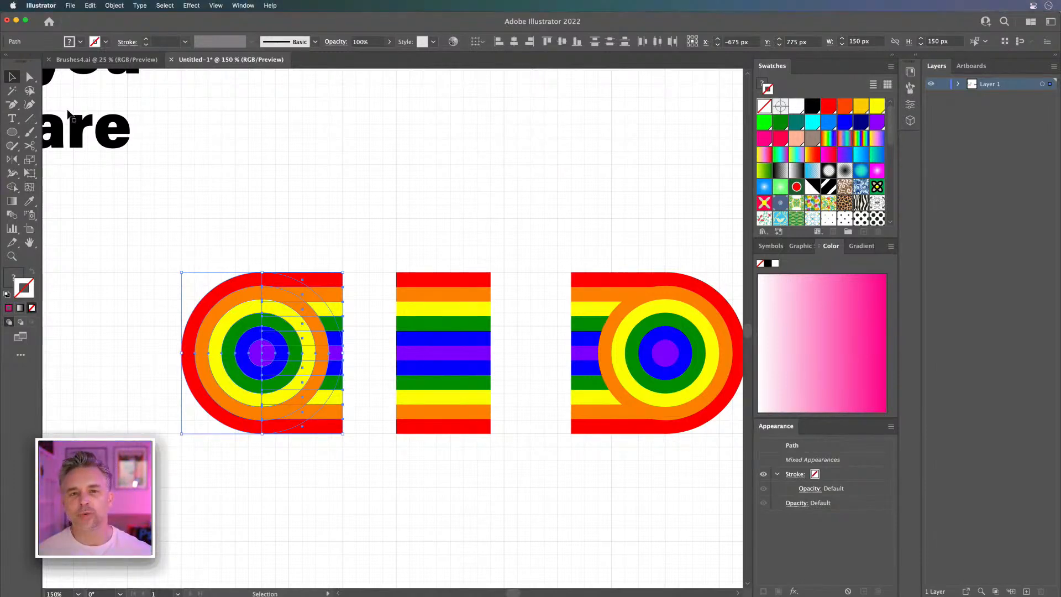
Step: Create a new pattern brush from the separate stripe block between the two rainbow end caps
click(273, 237)
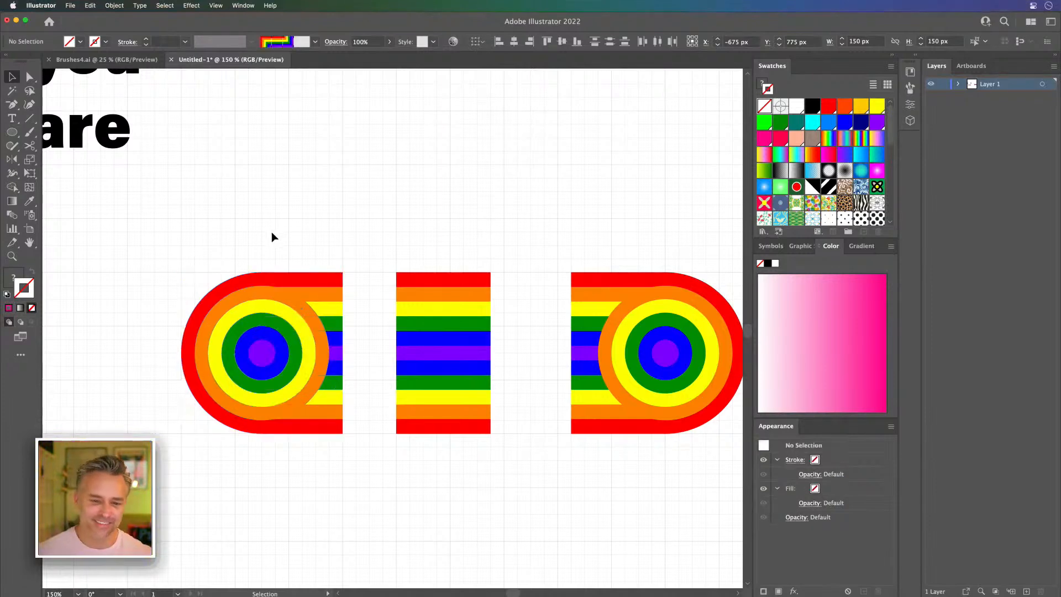
drag(426, 220, 401, 208)
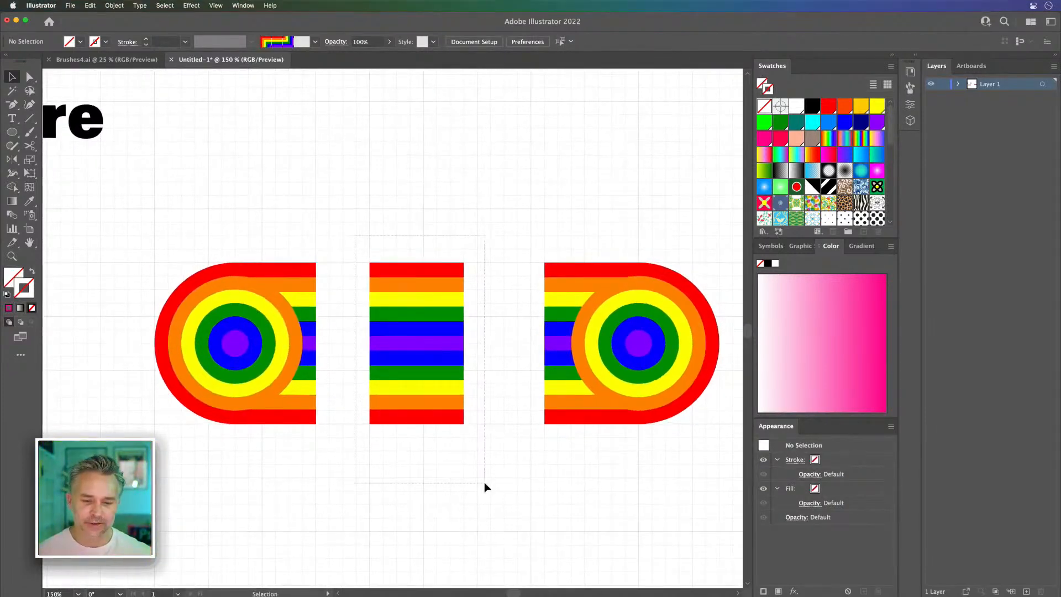
drag(484, 487, 486, 486)
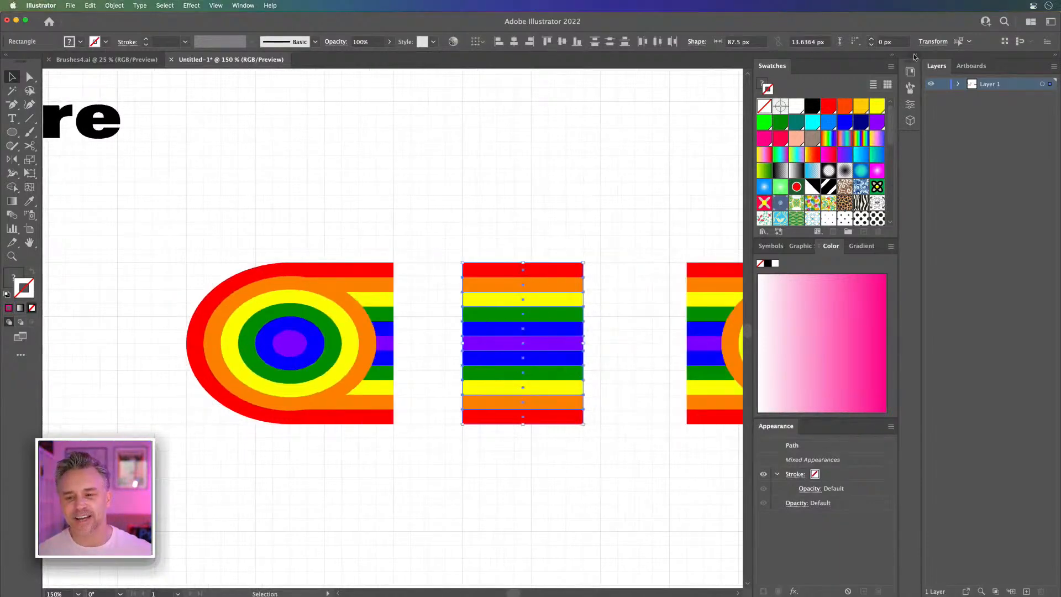
click(915, 56)
drag(417, 113, 271, 153)
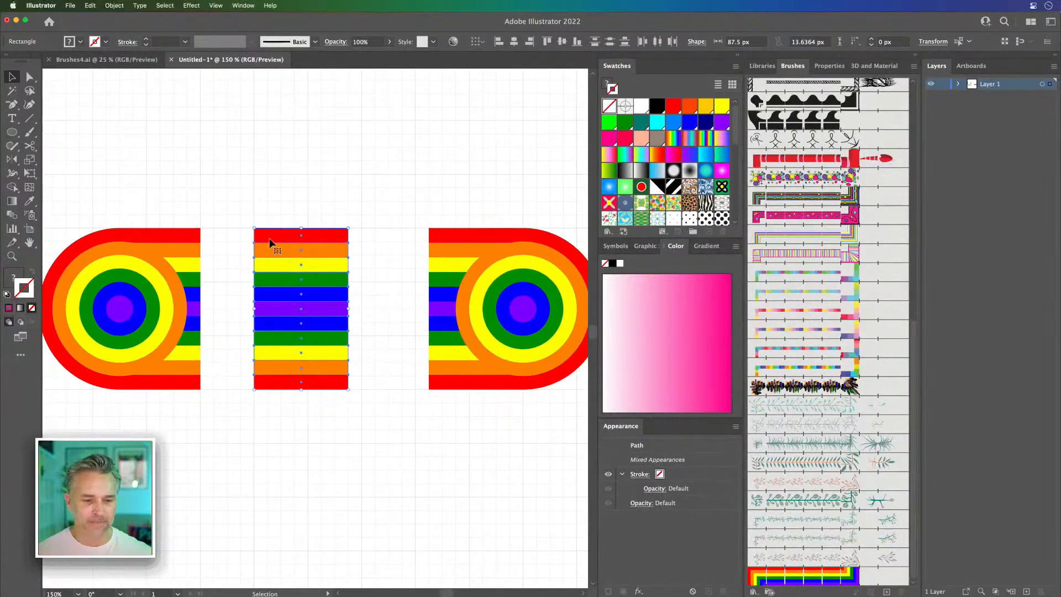
mouse_move(275, 238)
mouse_down()
mouse_move(518, 414)
mouse_move(801, 387)
mouse_up()
click(466, 300)
click(565, 324)
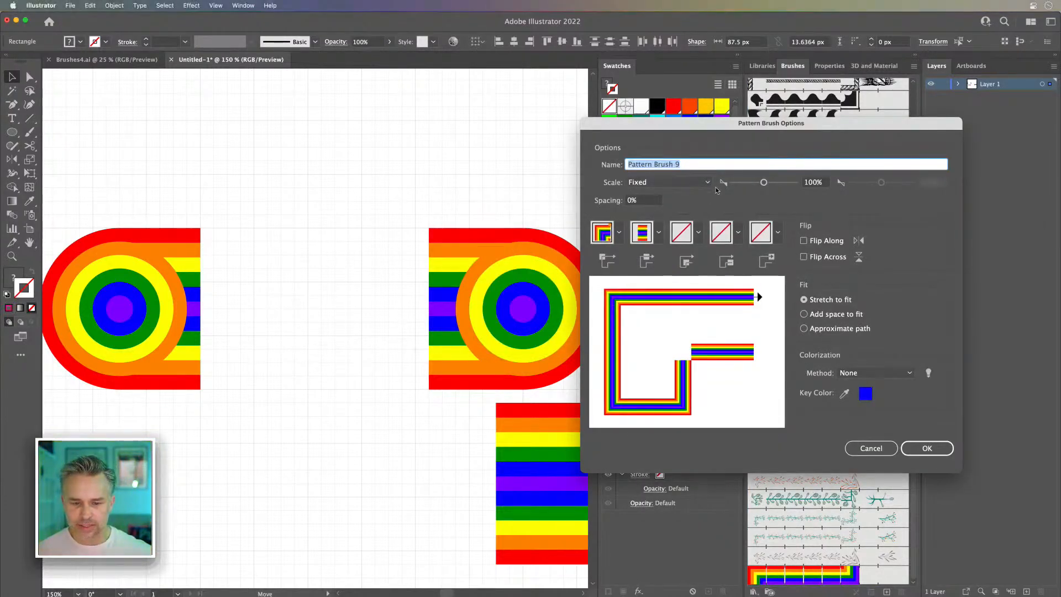
Step: Give the pattern brush a matching rainbow inner corner tile and name it Pattern Brush 9 endcaps
click(698, 233)
click(693, 275)
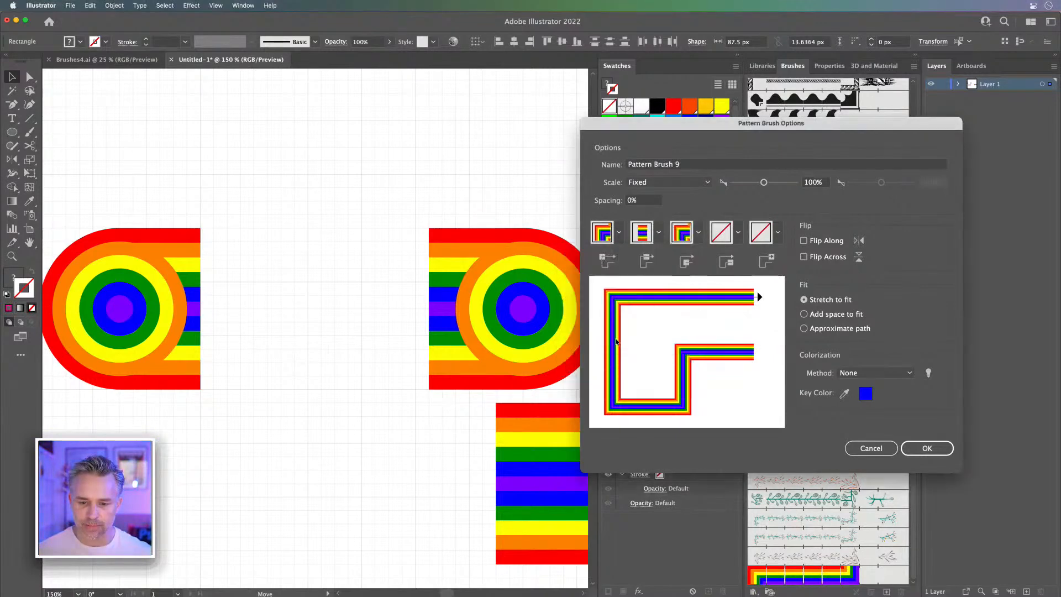
click(691, 165)
text(enc)
key(BackSpace)
text(dcap)
key(Return)
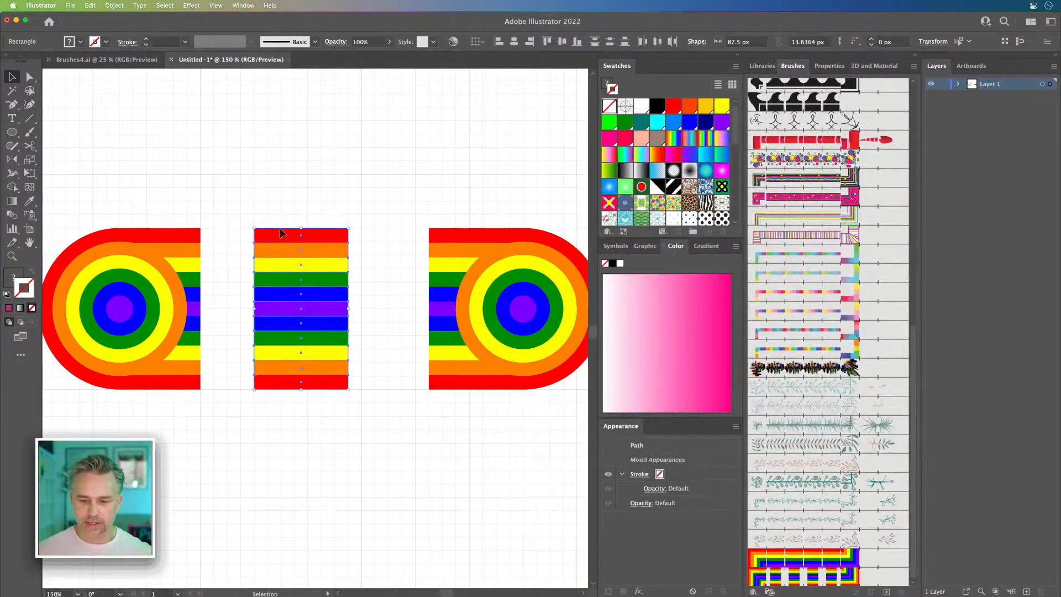
Step: Show only the pattern swatches as large thumbnails and enlarge the swatch display area
click(386, 207)
scroll(425, 158, right, 5)
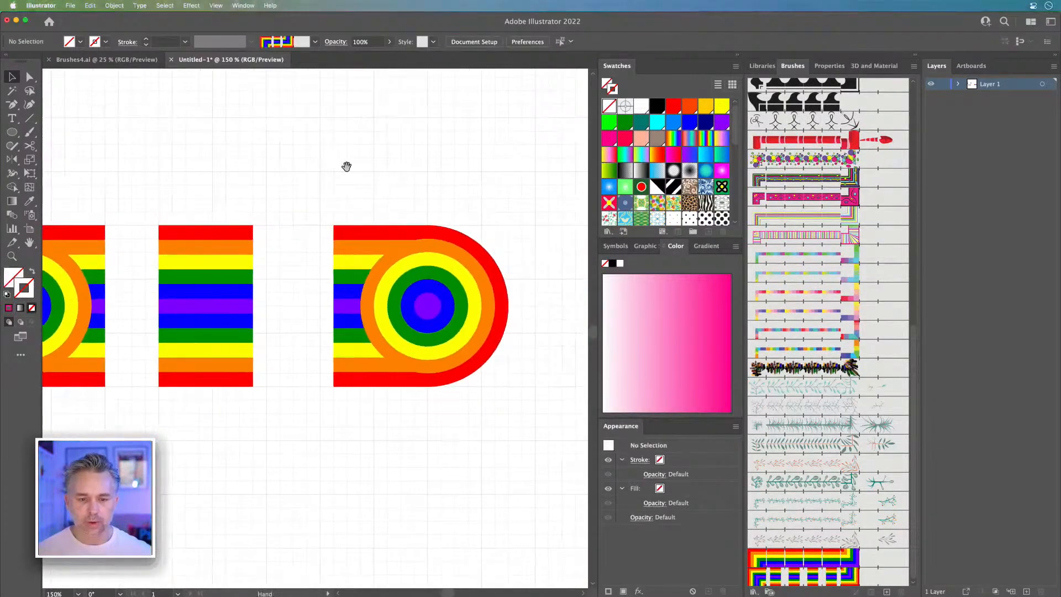
scroll(658, 146, down, 5)
scroll(657, 145, up, 6)
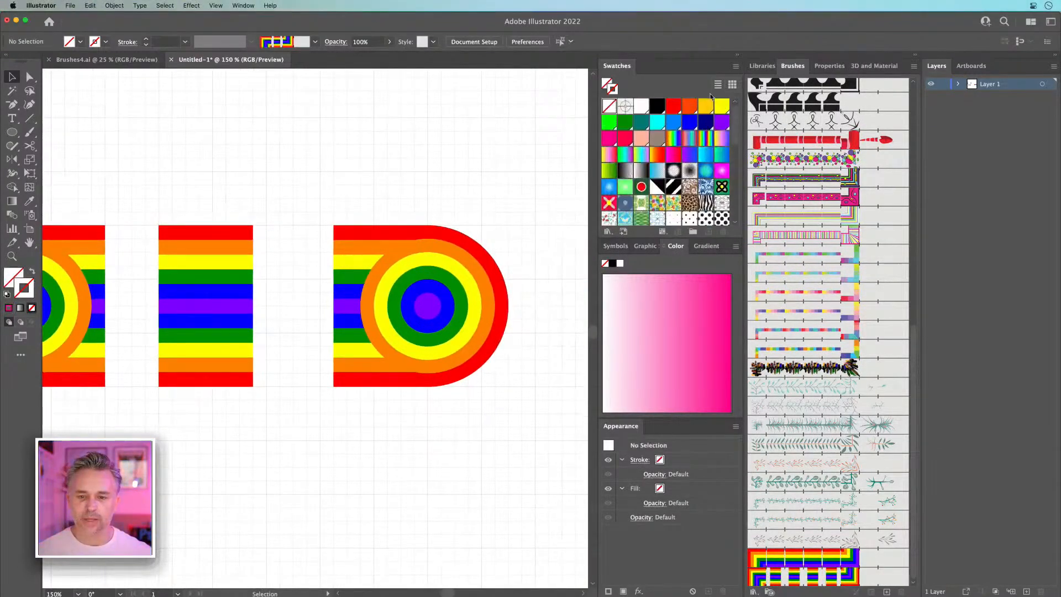
click(735, 67)
key(Escape)
click(662, 233)
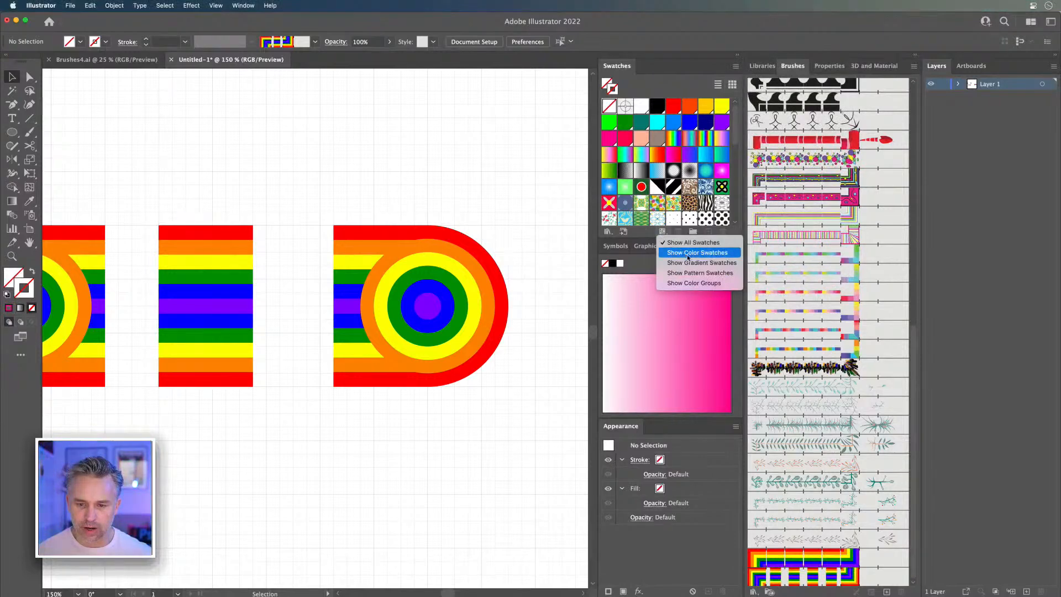
click(697, 273)
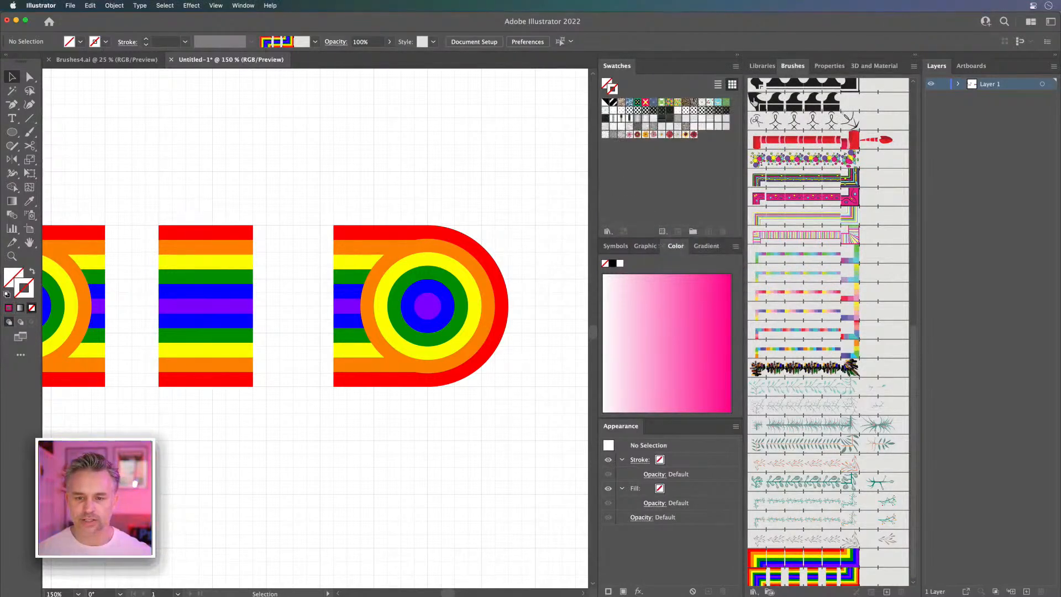
click(736, 66)
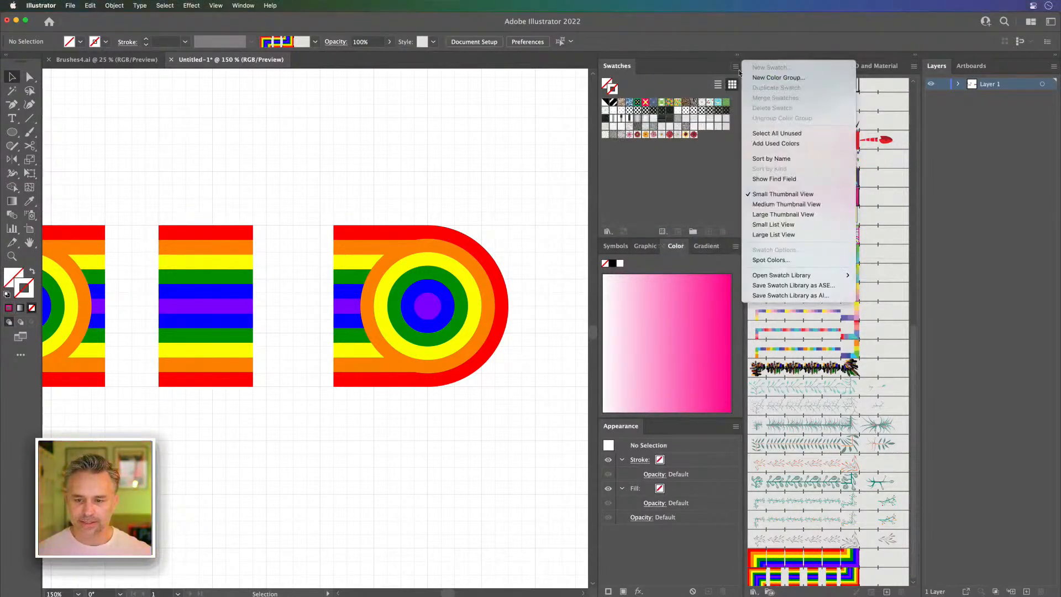
click(785, 214)
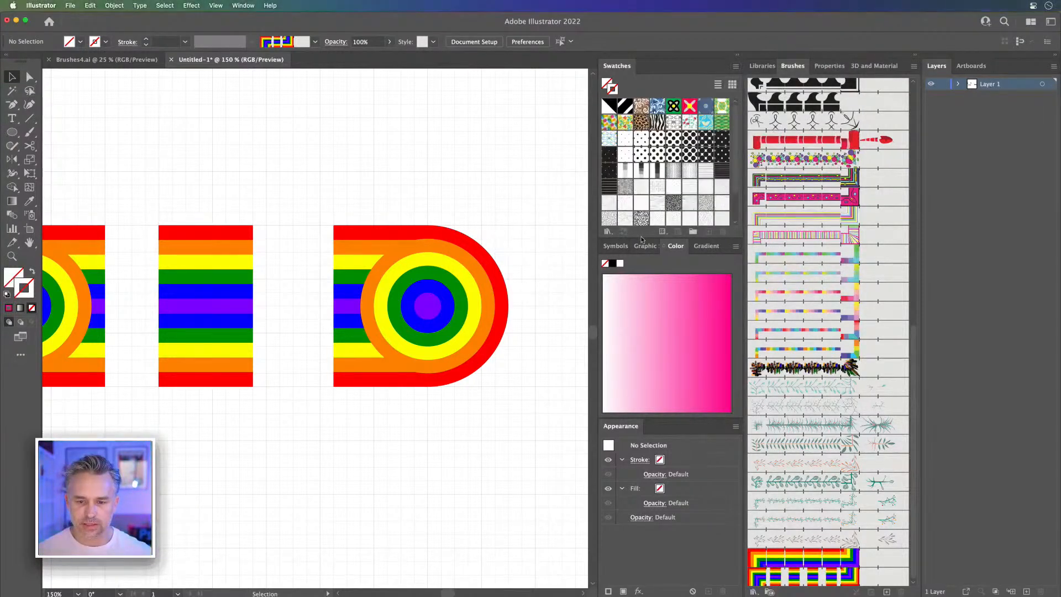
drag(642, 237, 643, 330)
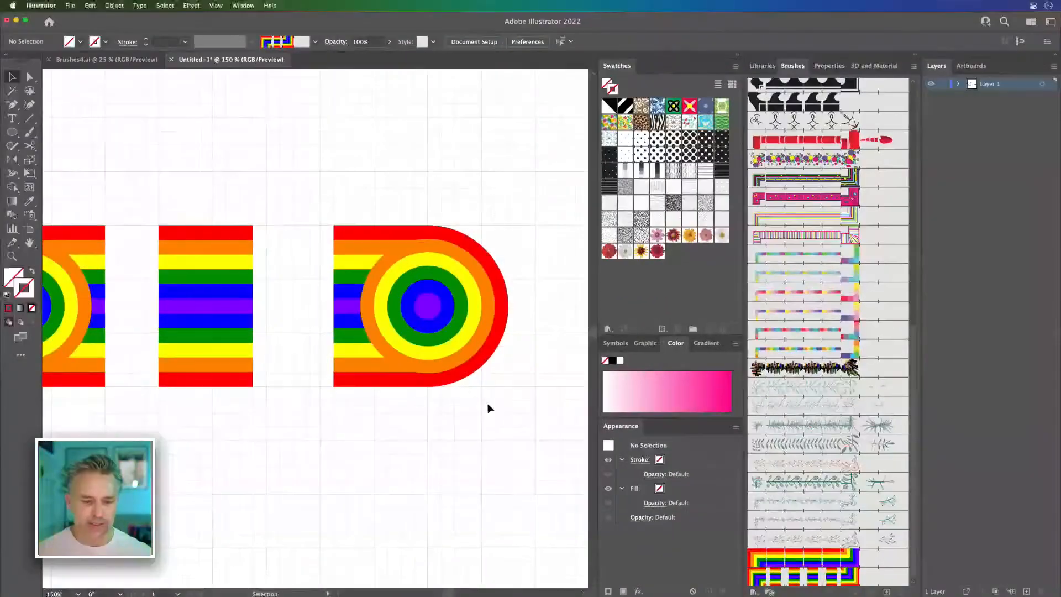
Step: Save the right and left rainbow end caps as two separate pattern swatches
click(455, 347)
drag(455, 347, 679, 287)
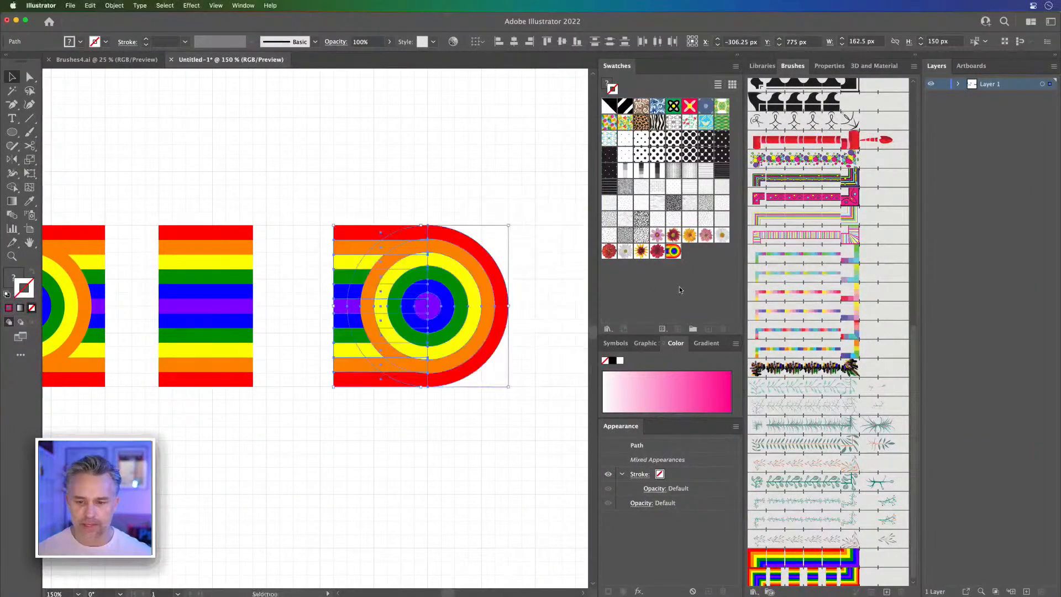
click(269, 187)
drag(193, 159, 419, 173)
drag(180, 200, 337, 472)
drag(316, 276, 671, 280)
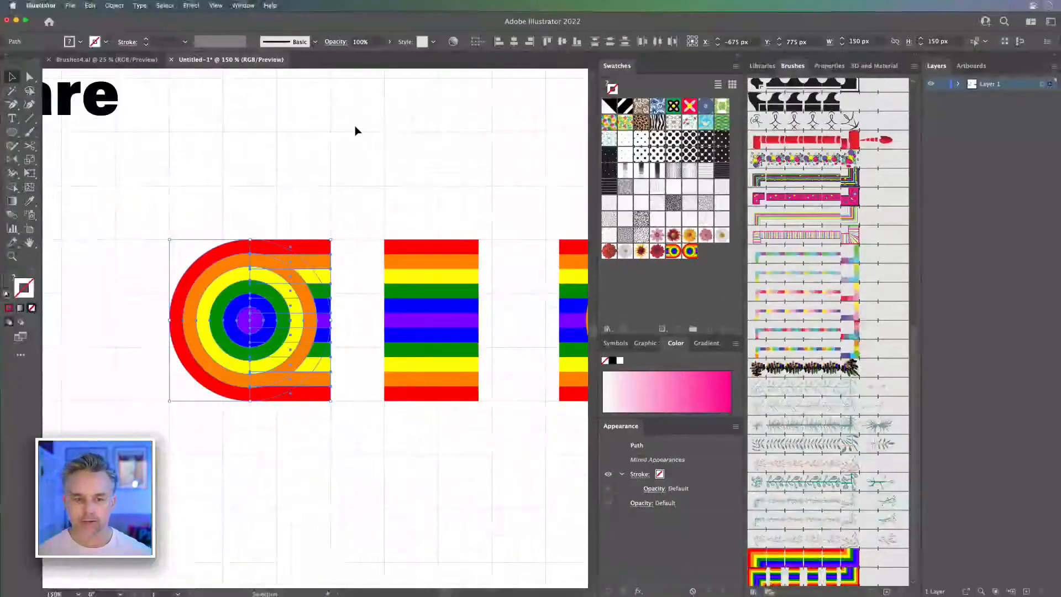
click(356, 127)
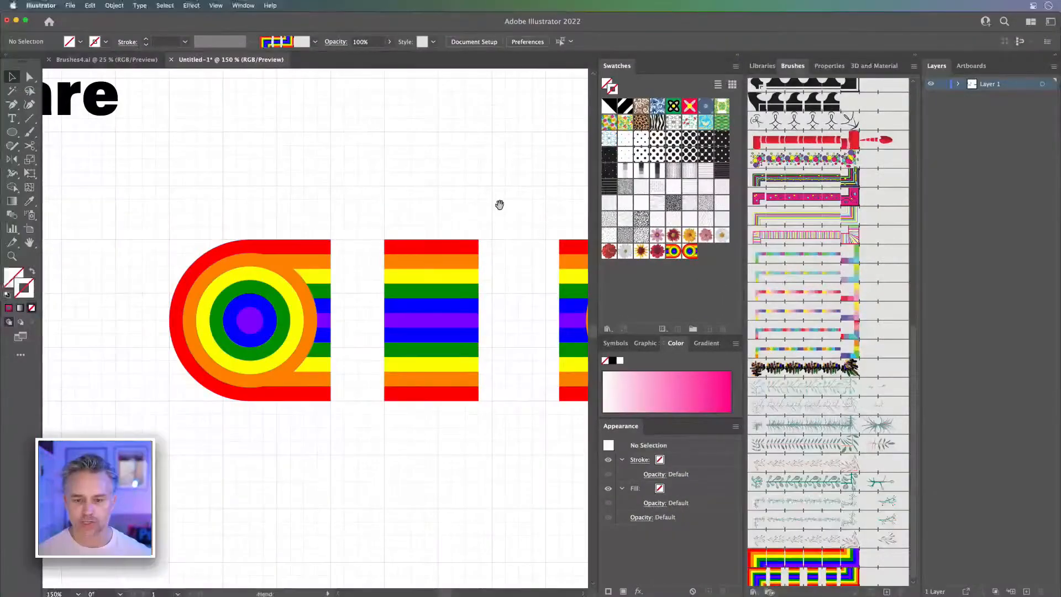
Step: Edit the Pattern Brush 9 endcaps brush and set its start tile to New Pattern Swatch 4
drag(510, 204, 491, 194)
double_click(794, 580)
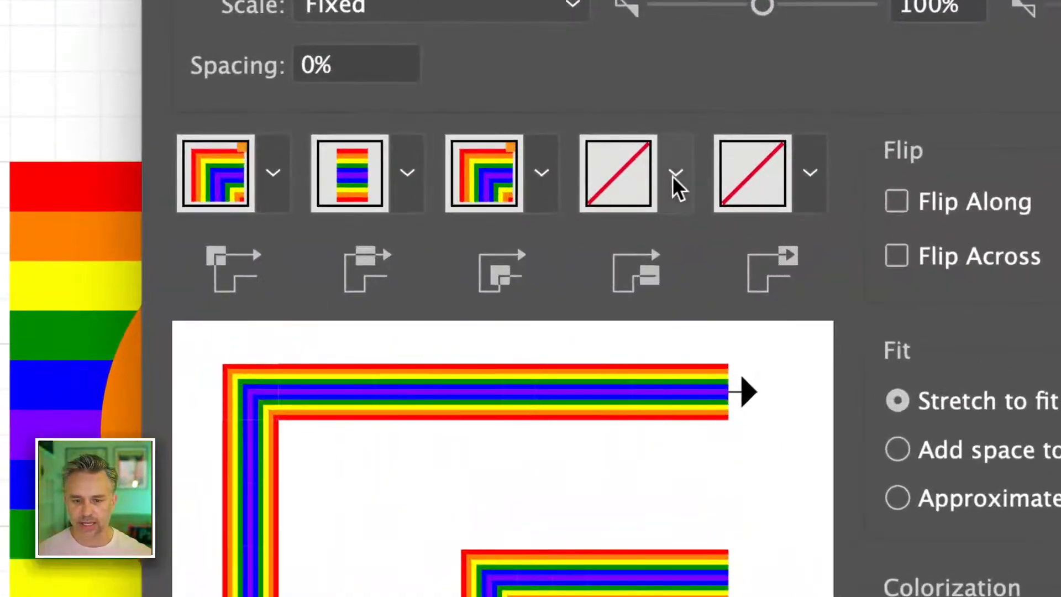
click(739, 232)
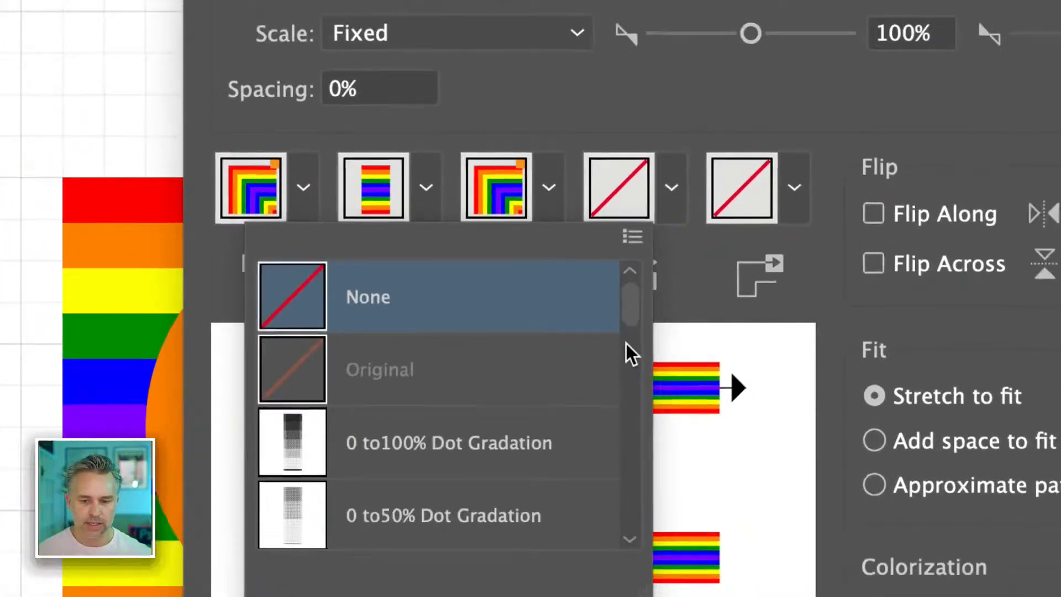
mouse_move(627, 307)
mouse_down()
mouse_move(647, 594)
mouse_move(639, 512)
mouse_move(664, 414)
mouse_move(666, 429)
mouse_move(666, 301)
mouse_move(667, 446)
mouse_up()
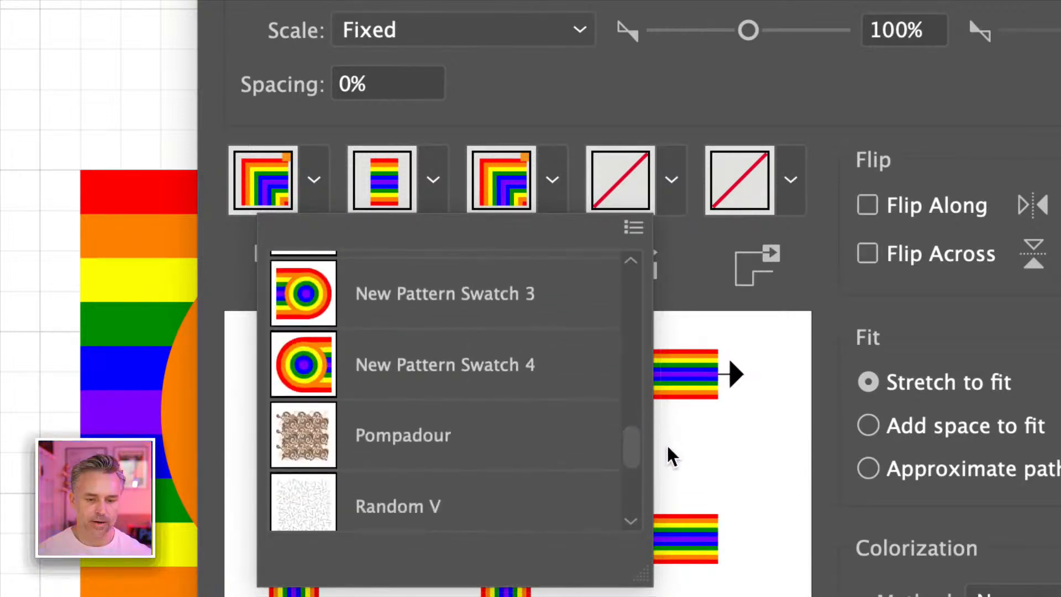
click(525, 326)
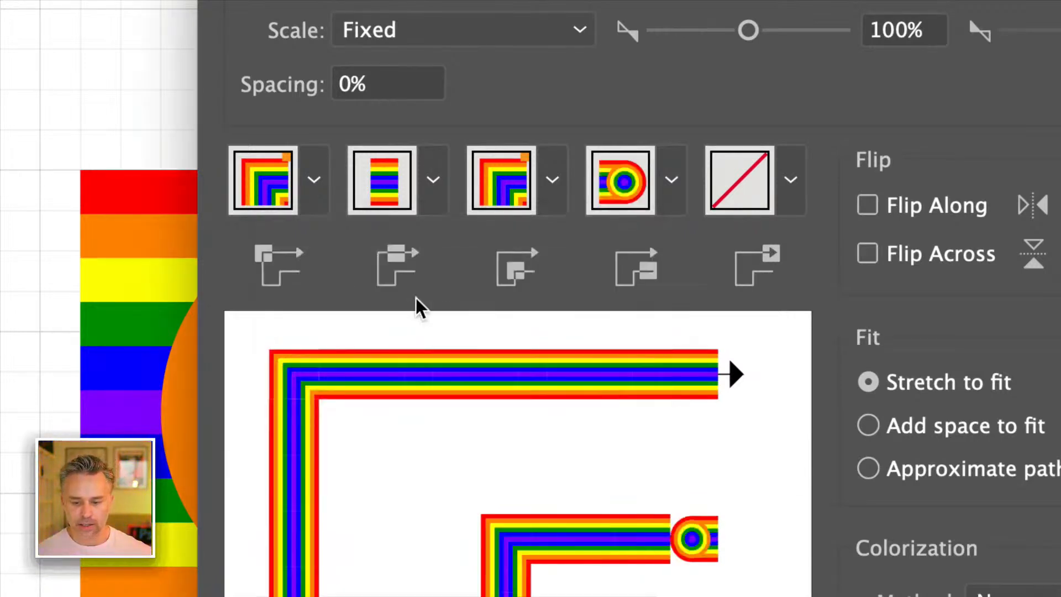
click(668, 183)
click(388, 354)
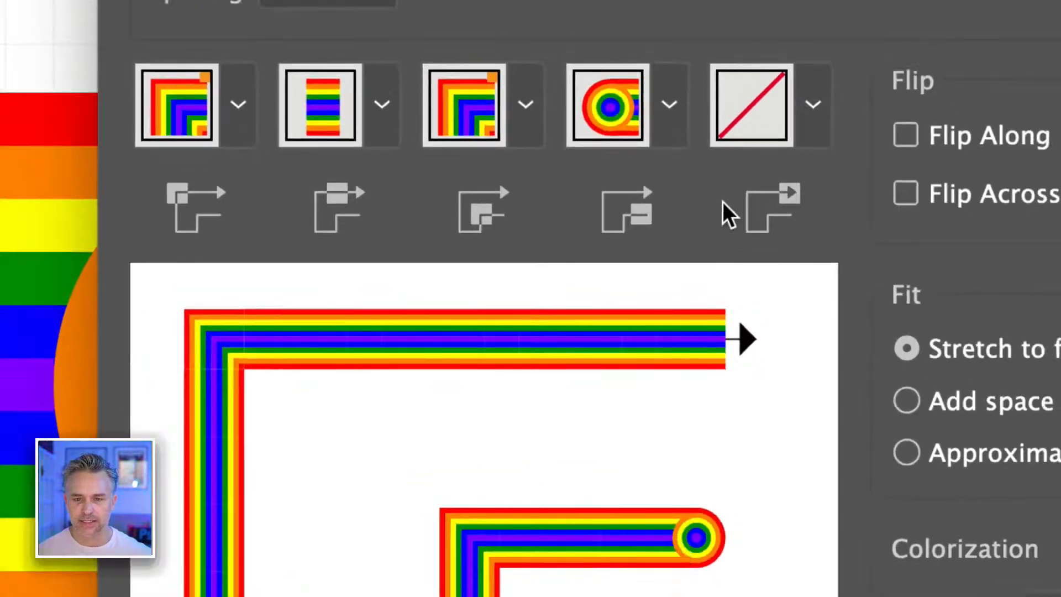
Step: Set the brush's end tile to New Pattern Swatch 3 and its scale to 10%, and accept the options
click(792, 181)
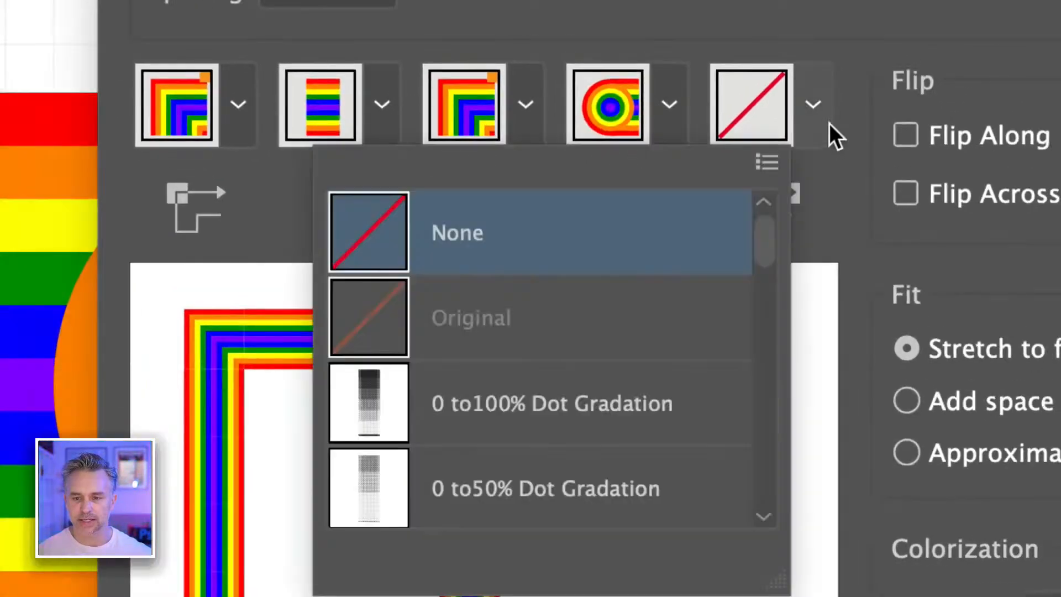
scroll(545, 308, down, 10)
scroll(548, 311, down, 14)
scroll(544, 308, down, 7)
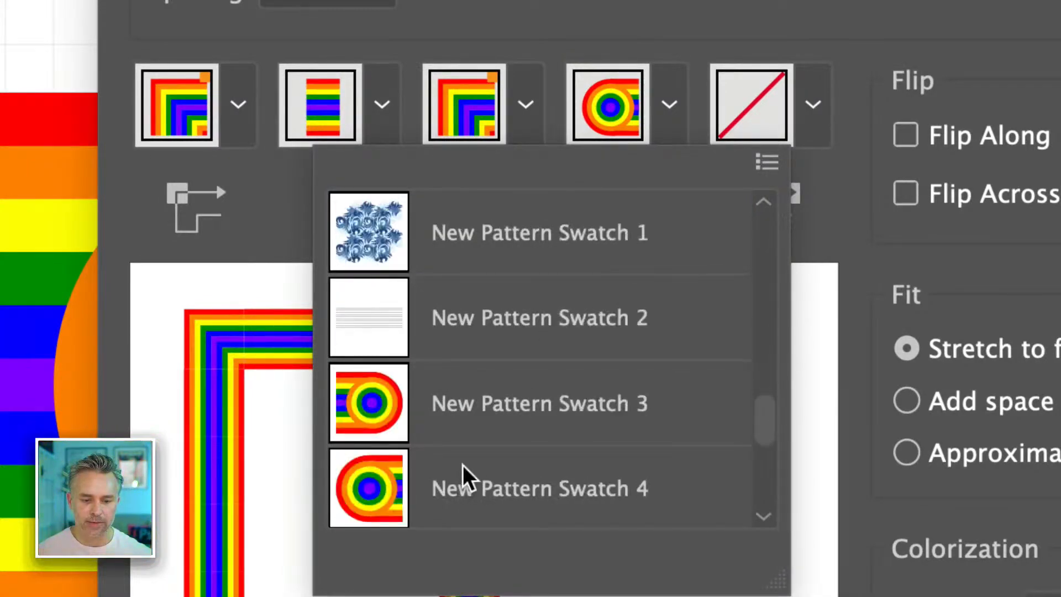
click(464, 420)
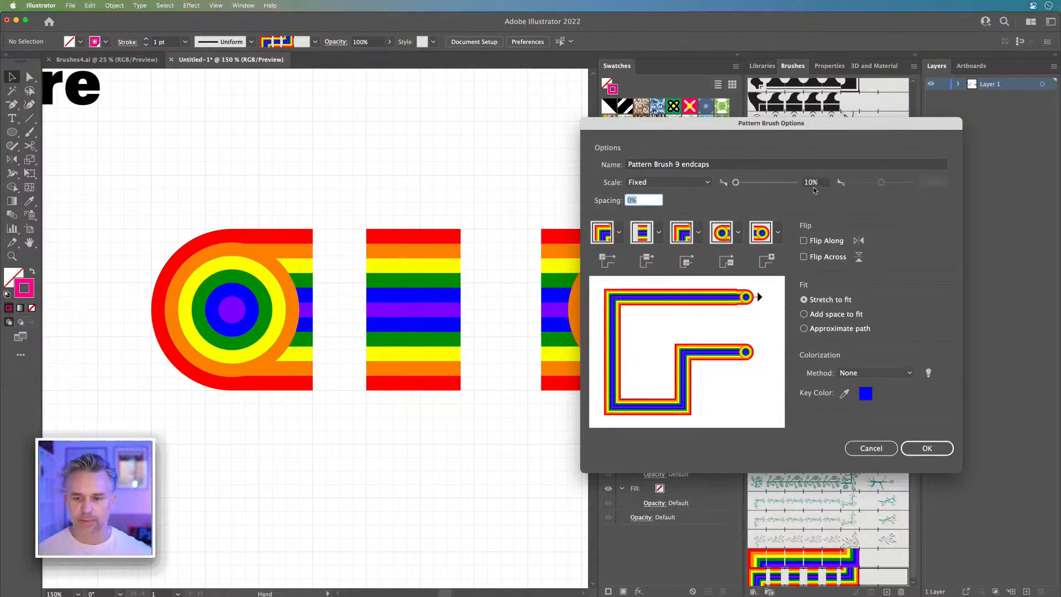
click(927, 446)
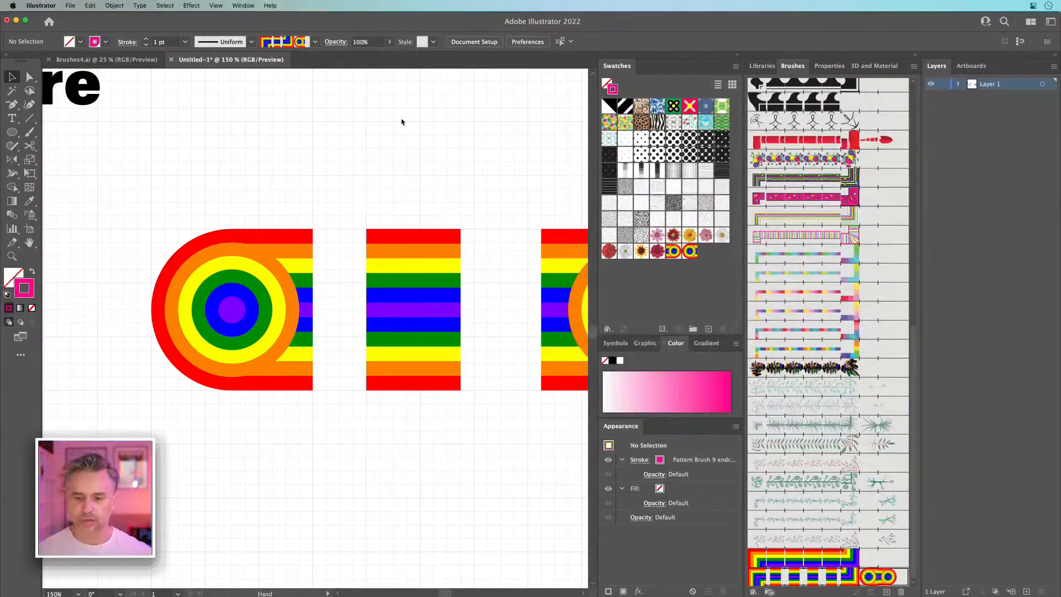
Step: Place a copy of the rainbow Love lettering directly below the original
key(super+minus)
key(super+minus)
key(super+minus)
key(super+minus)
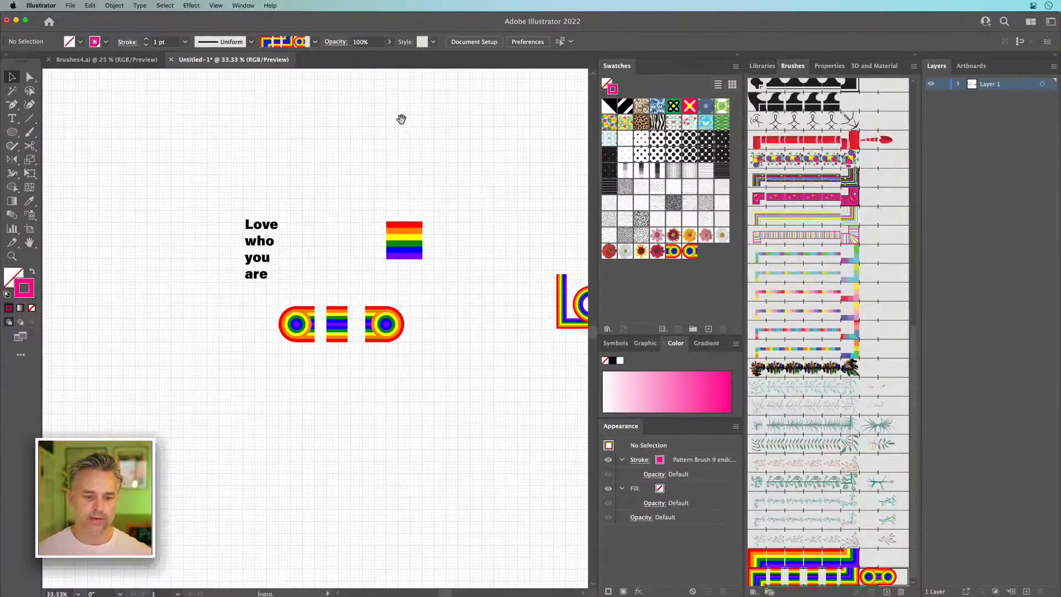
scroll(401, 117, right, 5)
key(super+plus)
key(super+plus)
key(super+plus)
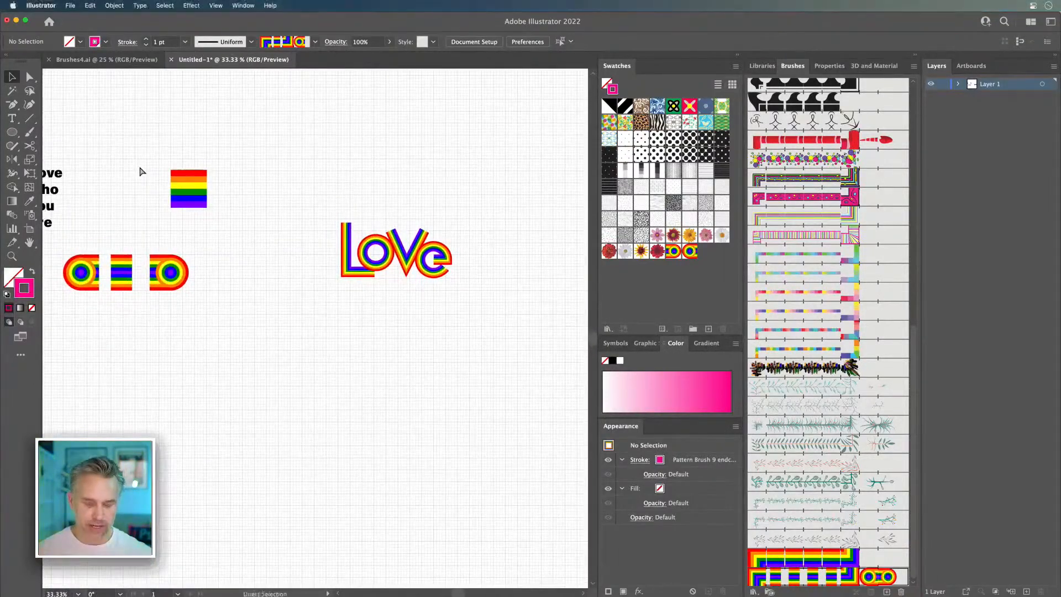
drag(450, 267, 225, 359)
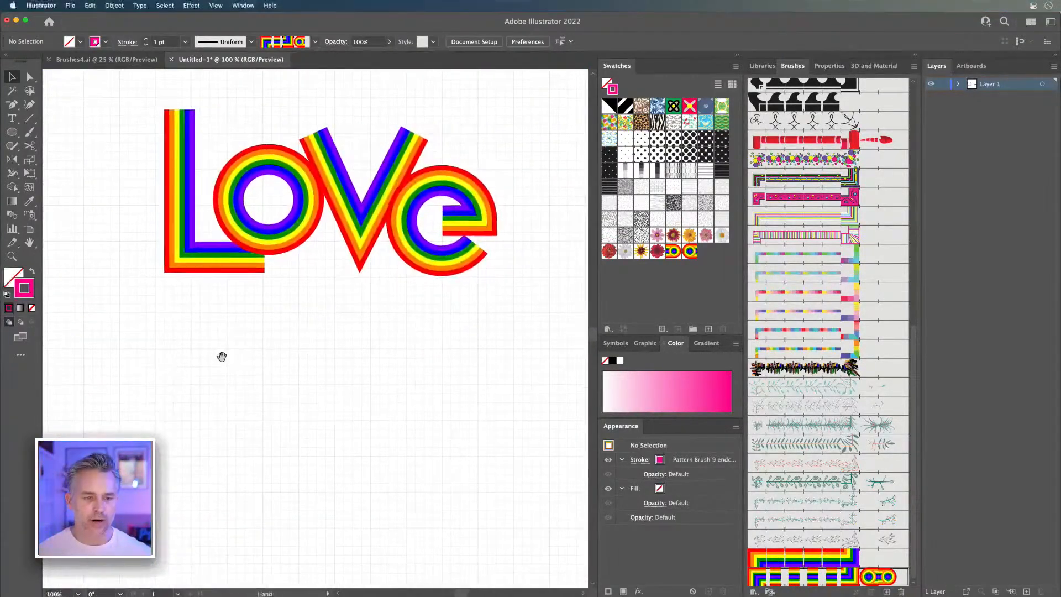
key(super+a)
drag(360, 188, 360, 419)
drag(247, 293, 279, 261)
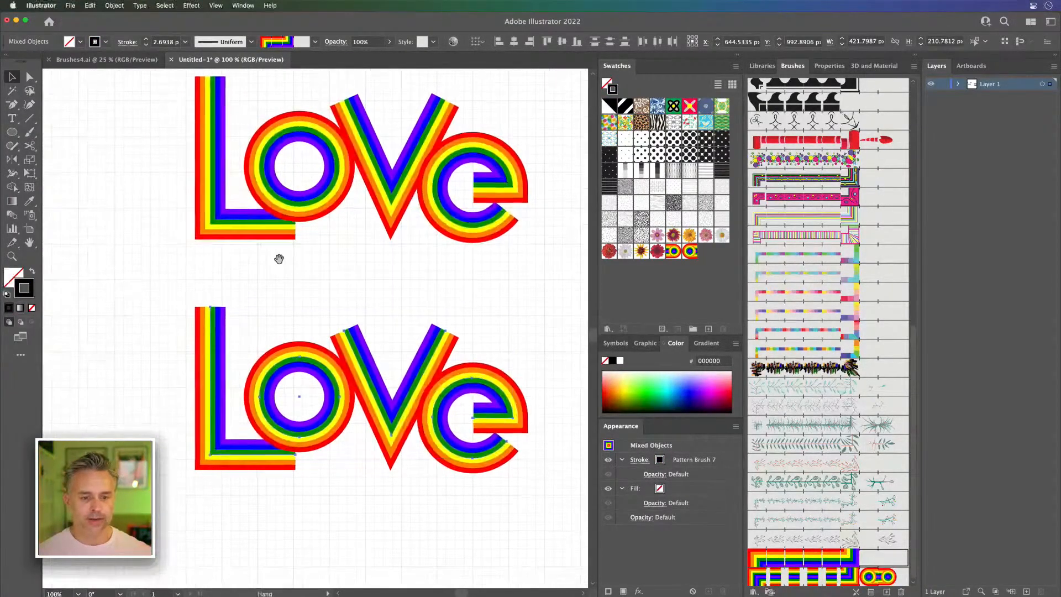
Step: Apply the Pattern Brush 9 endcaps brush to the lower copy of the Love lettering
click(823, 580)
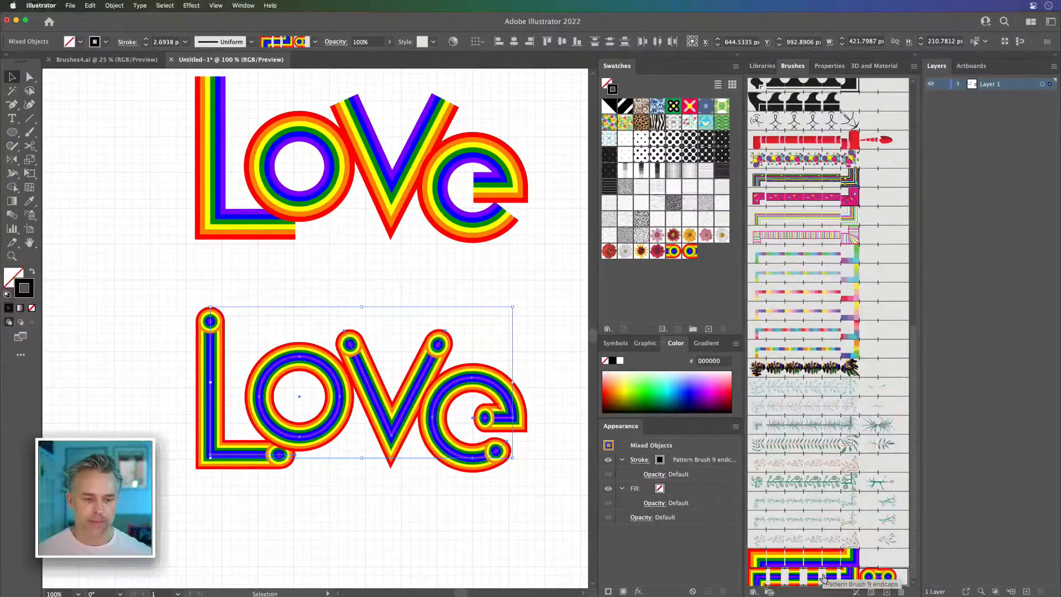
key(super+plus)
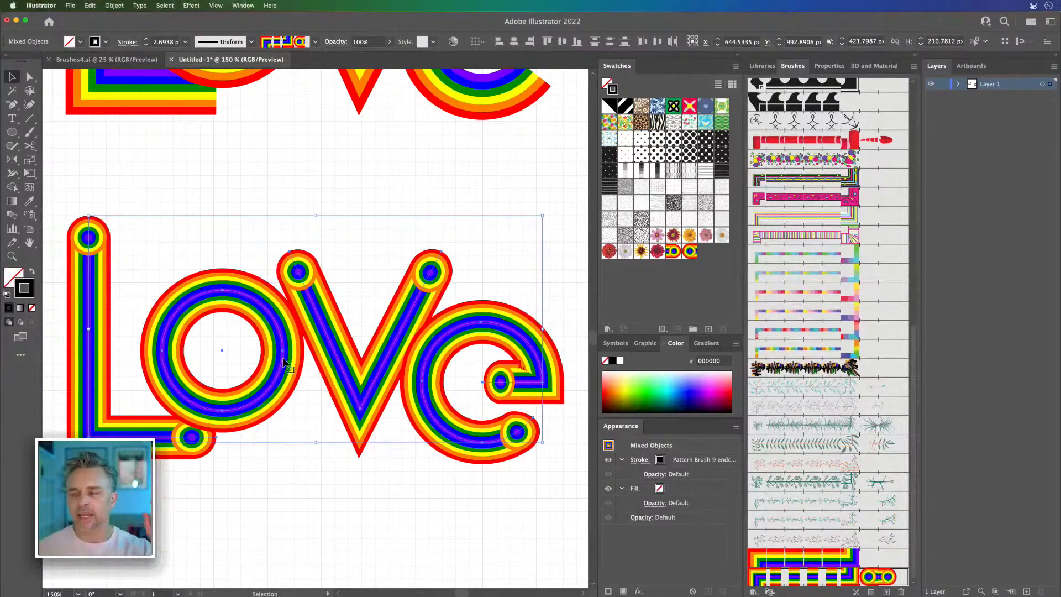
scroll(283, 363, up, 2)
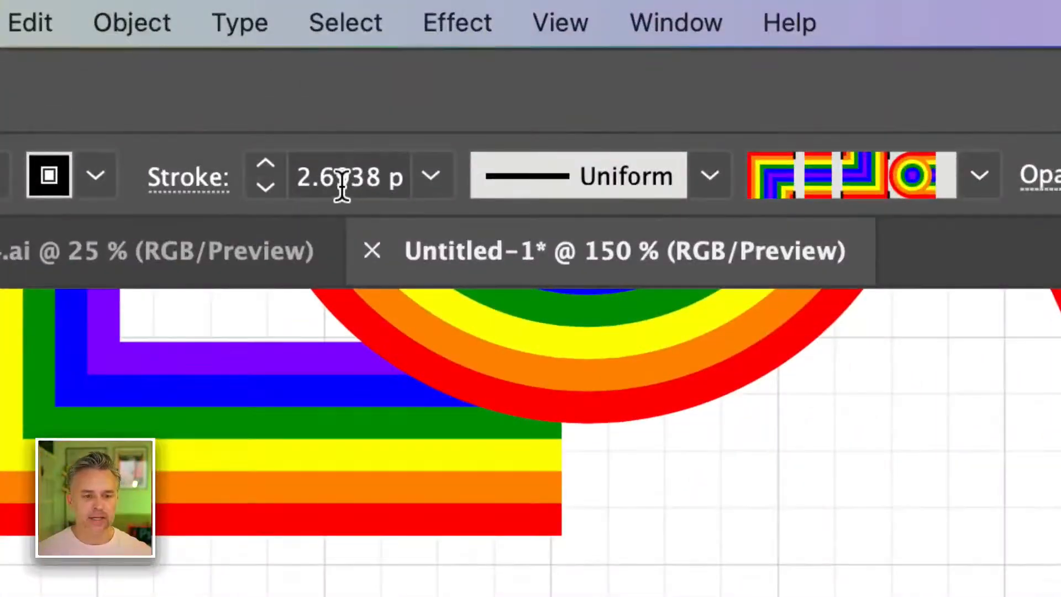
Step: Set the stroke weight of the lower Love lettering to 6 pt by entering the calculation 2*3
click(163, 43)
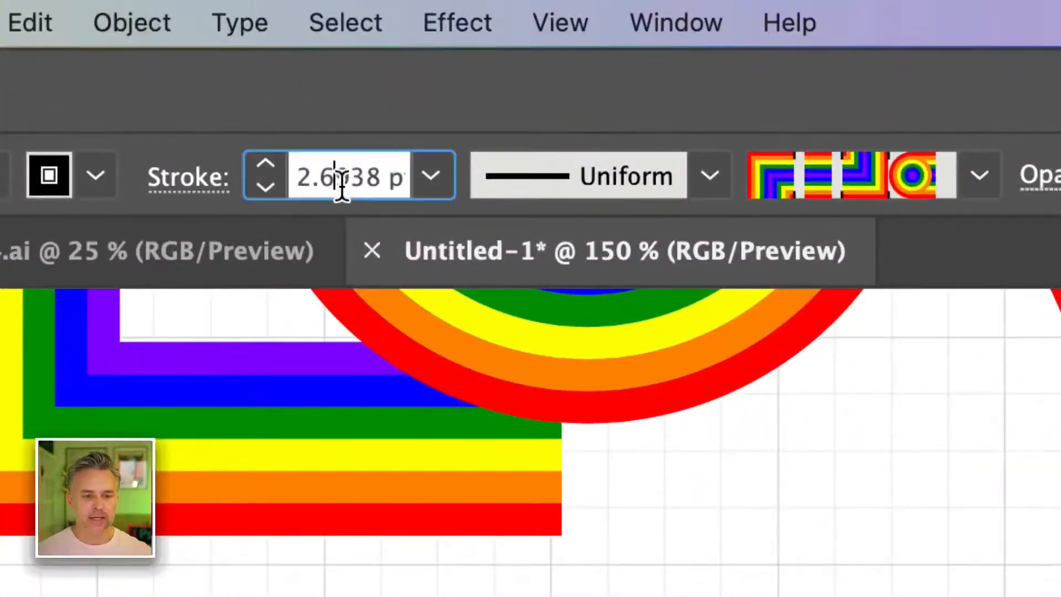
double_click(343, 188)
text(2*3)
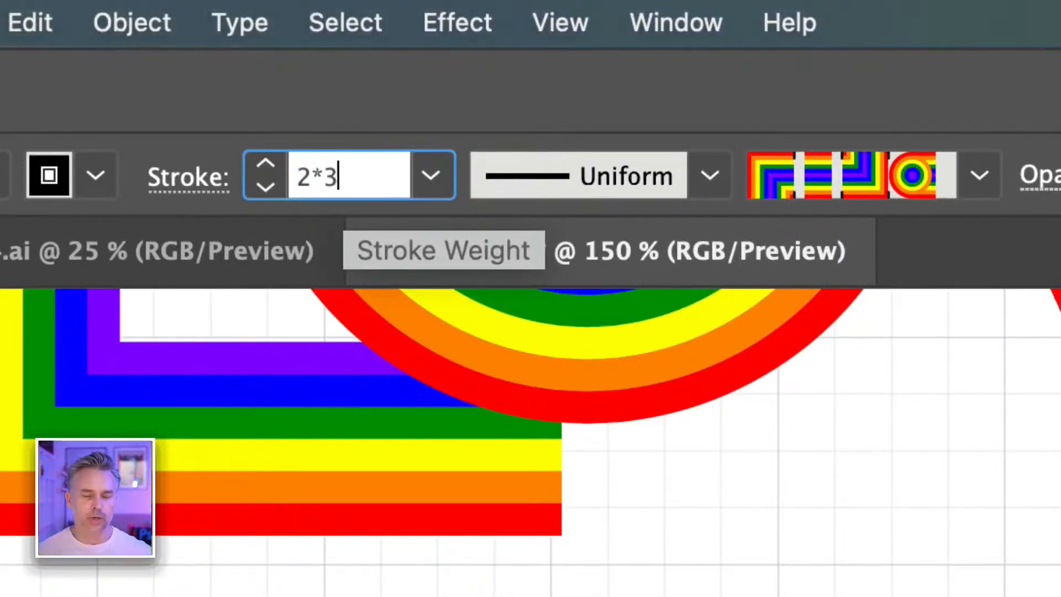
key(Return)
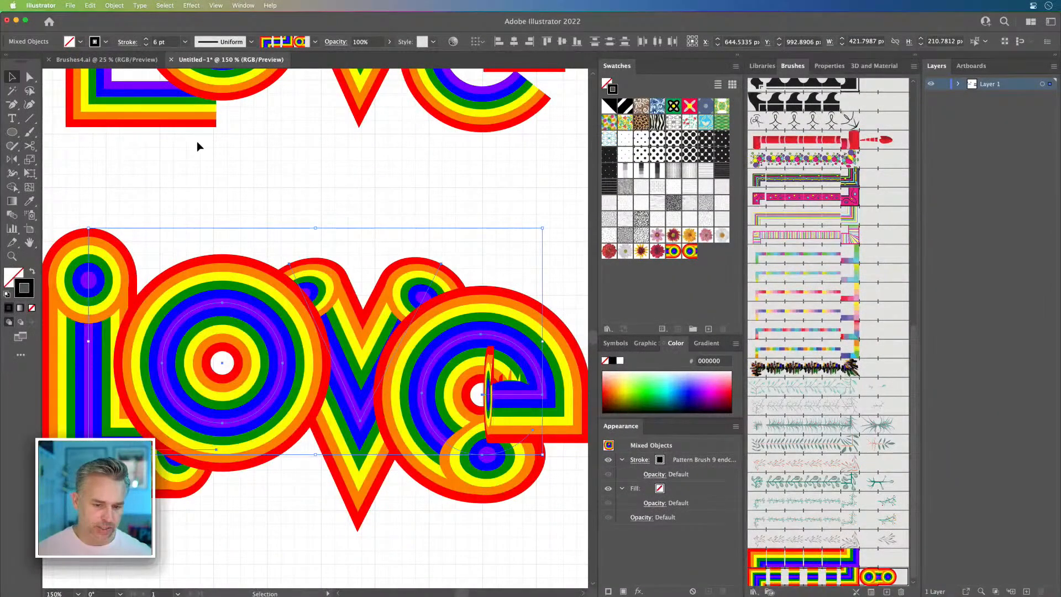
Step: Set the stroke weight of the lower Love lettering to 2 pt
click(147, 45)
click(146, 46)
click(146, 46)
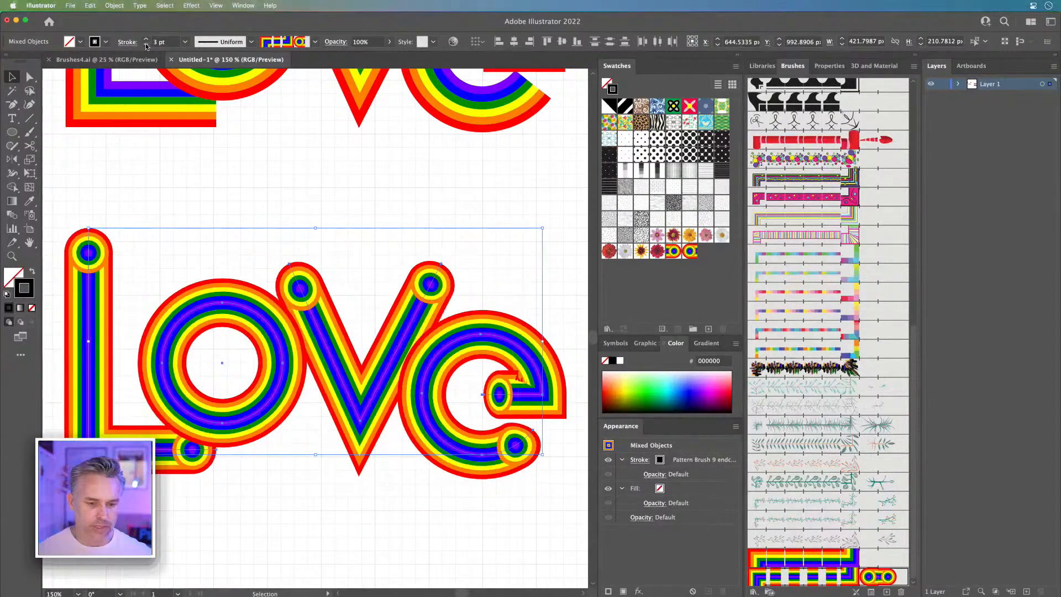
click(146, 46)
click(146, 46)
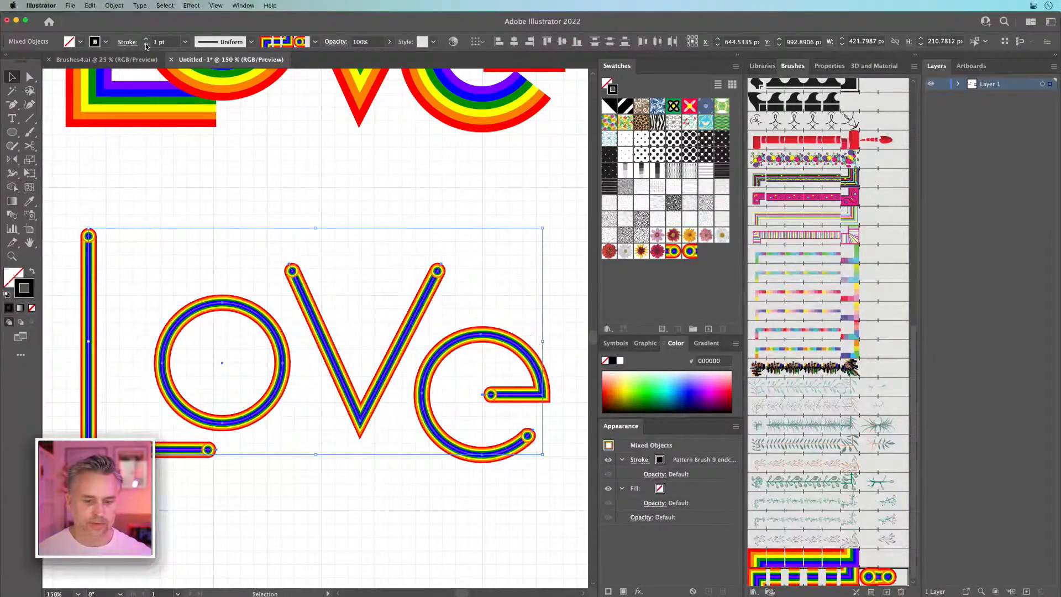
click(147, 39)
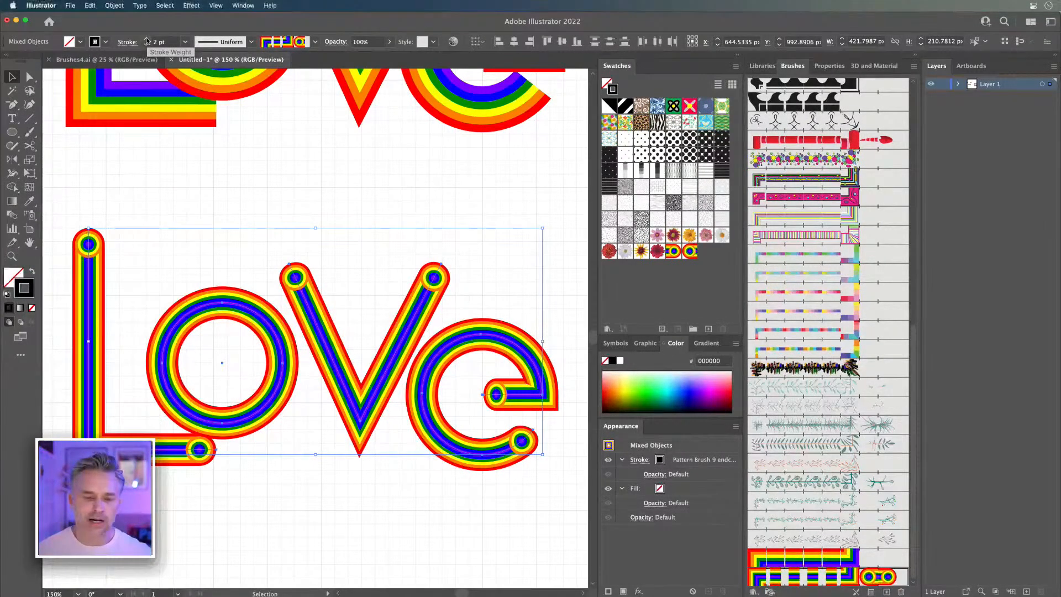
Step: Collapse the Swatches, Color and Appearance column to enlarge the canvas around the rainbow tile artwork
key(space)
drag(161, 160, 441, 341)
drag(345, 117, 297, 223)
drag(171, 260, 203, 488)
key(super+minus)
key(super+minus)
key(super+minus)
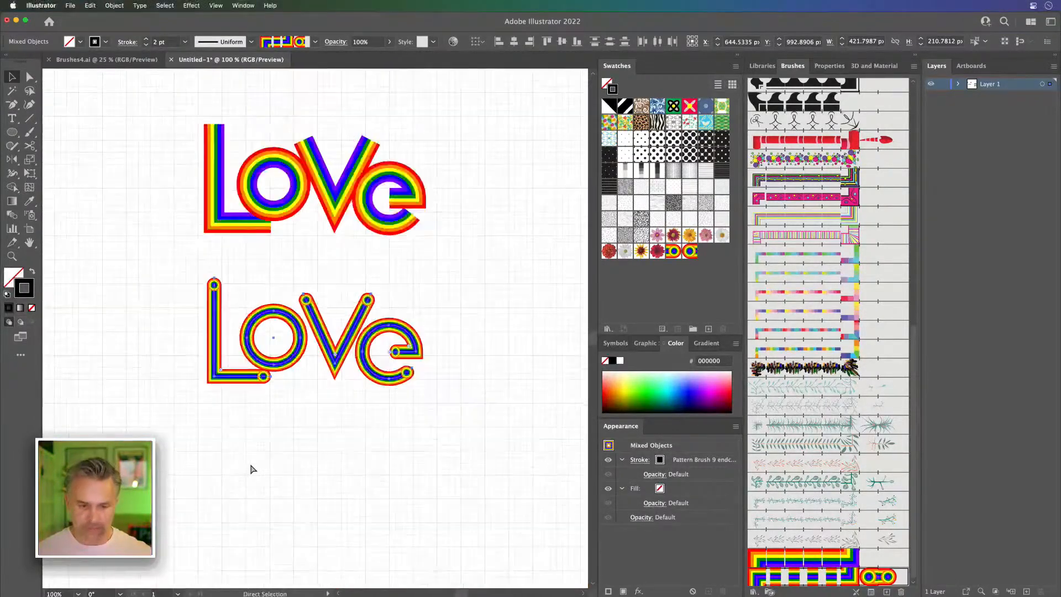
key(space)
drag(219, 391, 448, 483)
drag(194, 414, 356, 452)
key(a)
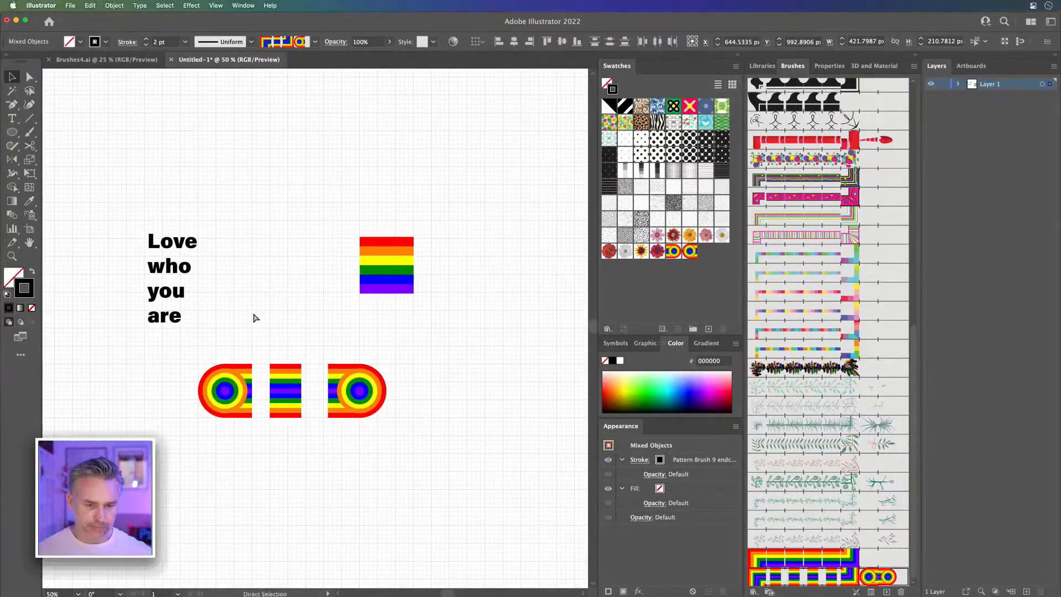
key(super+plus)
key(super+plus)
key(space)
drag(154, 238, 489, 537)
drag(235, 338, 520, 409)
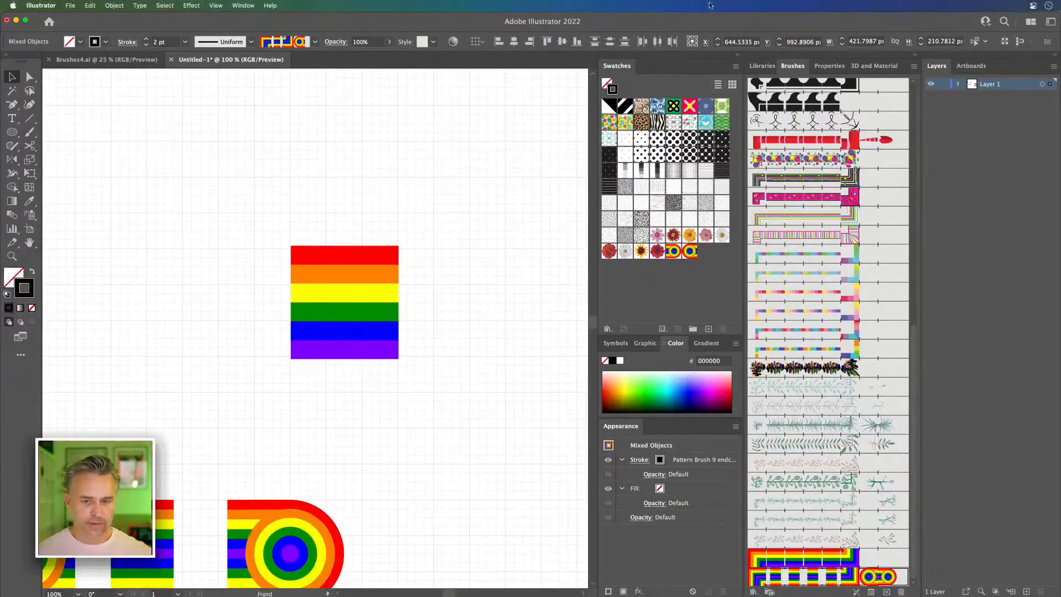
click(738, 59)
drag(338, 216, 468, 165)
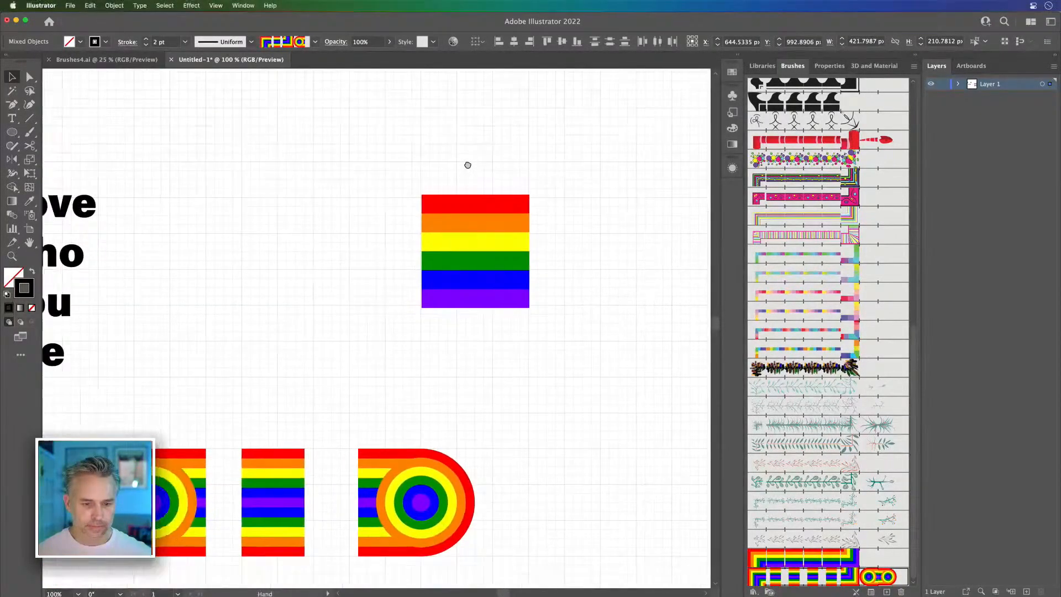
scroll(464, 161, right, 3)
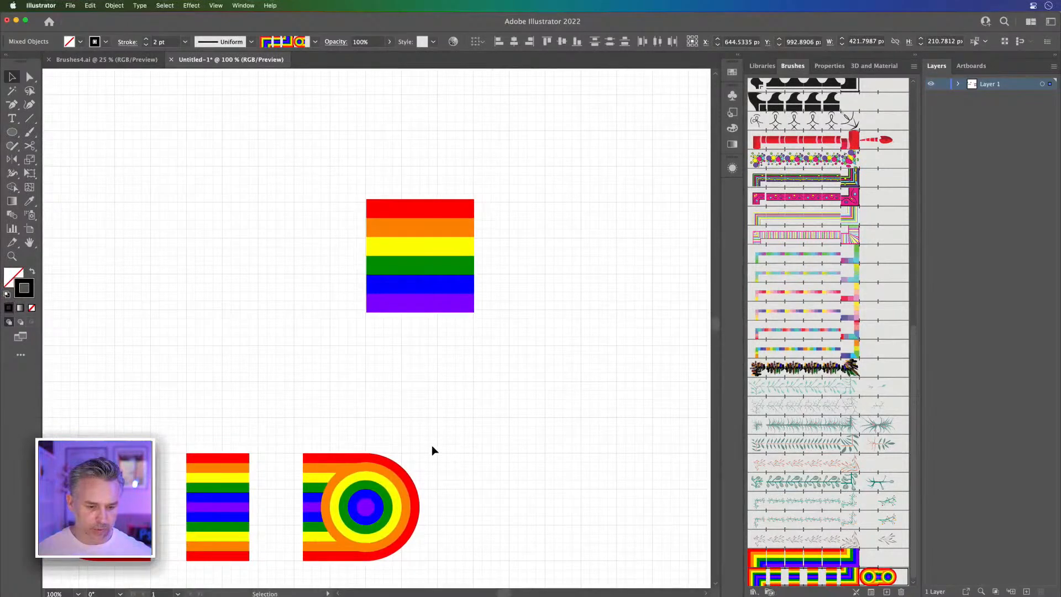
Step: Duplicate the concentric circles of the end cap tile and place the copy in the empty area below the tiles
click(371, 507)
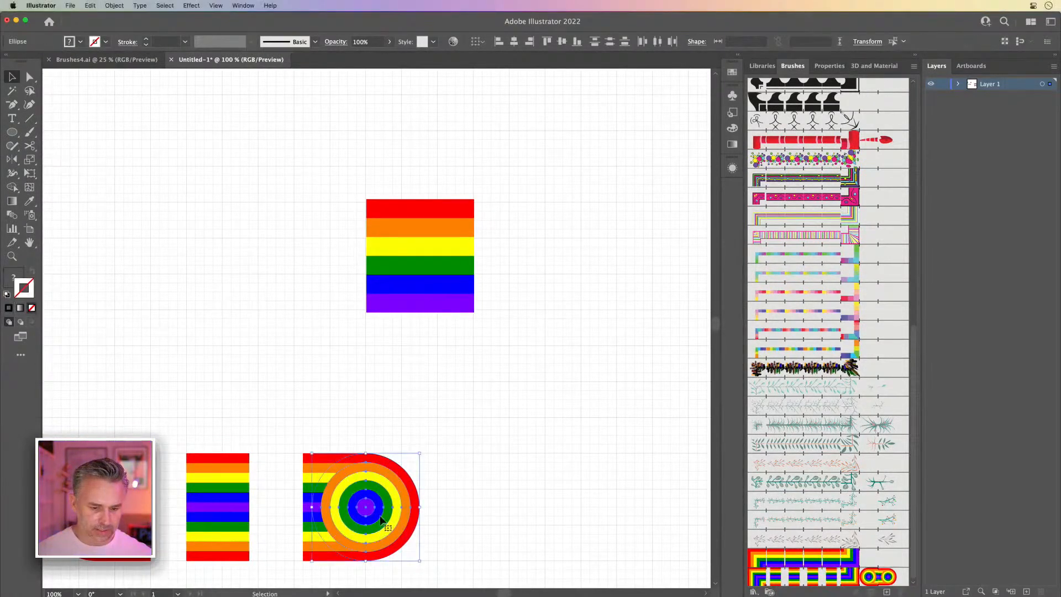
drag(370, 507, 567, 508)
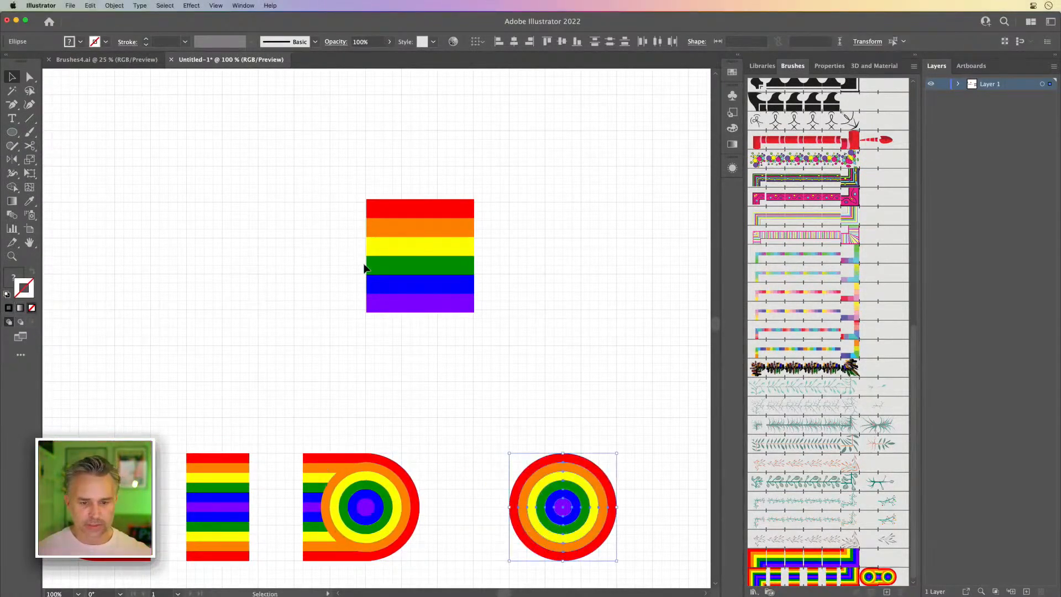
drag(277, 408, 282, 97)
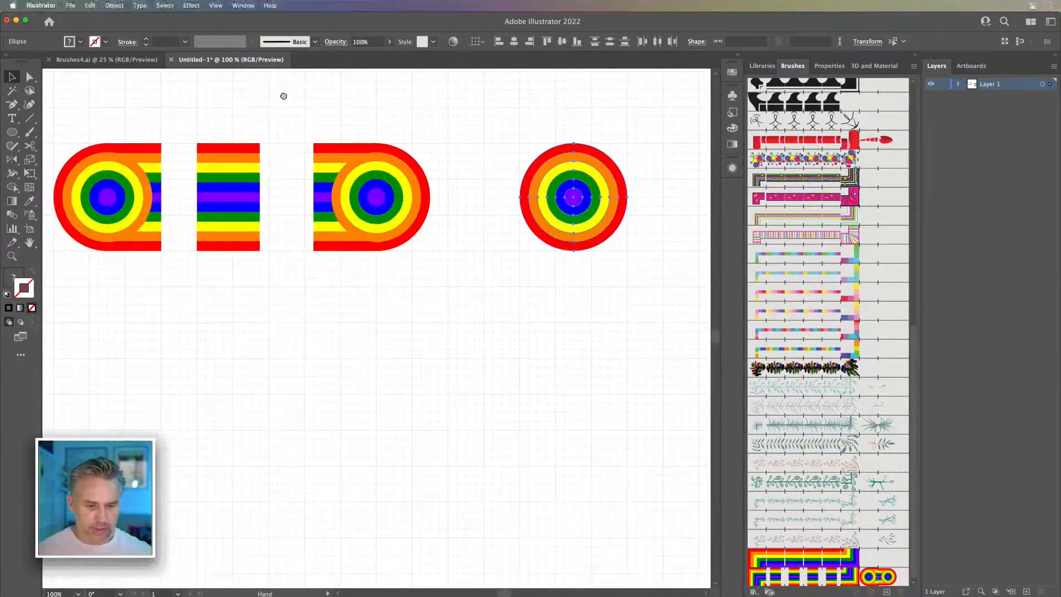
drag(561, 203, 394, 459)
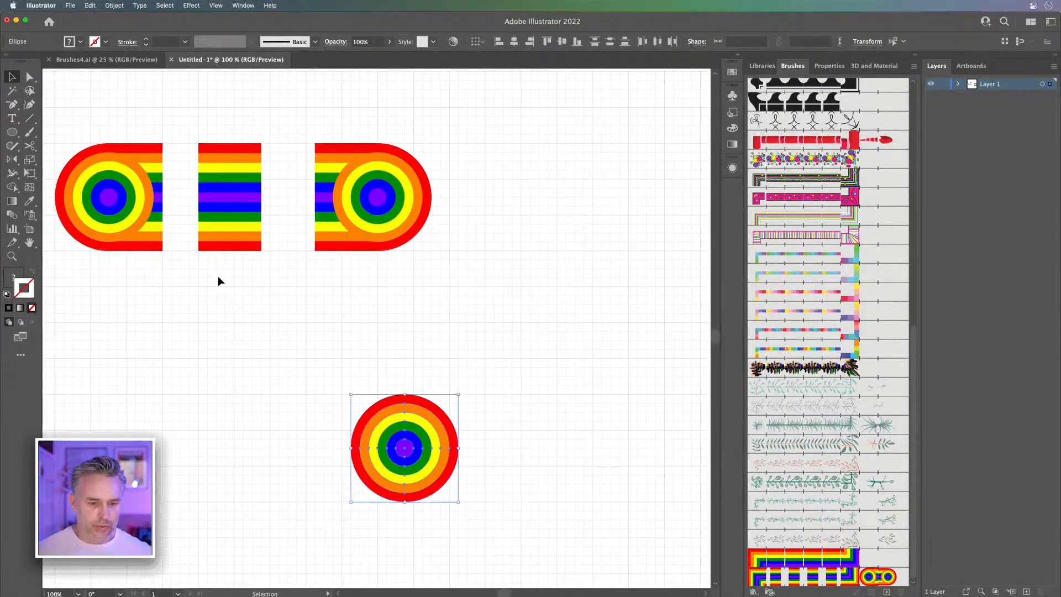
Step: Duplicate the mirrored rainbow stripe tile and place the copy below the tiles, beside the copied circles
click(227, 220)
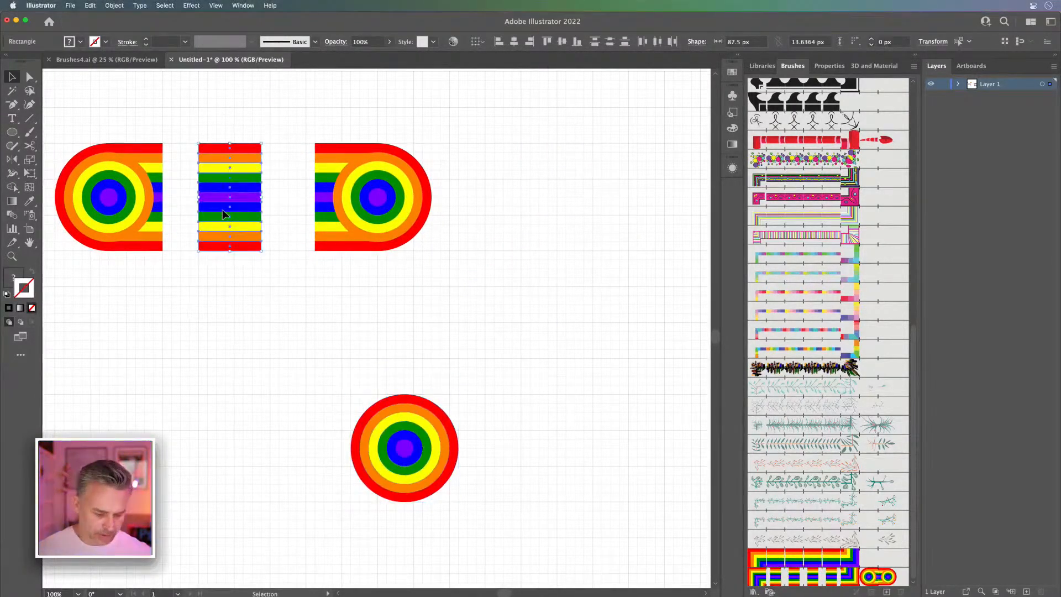
drag(222, 213, 223, 425)
drag(208, 372, 247, 330)
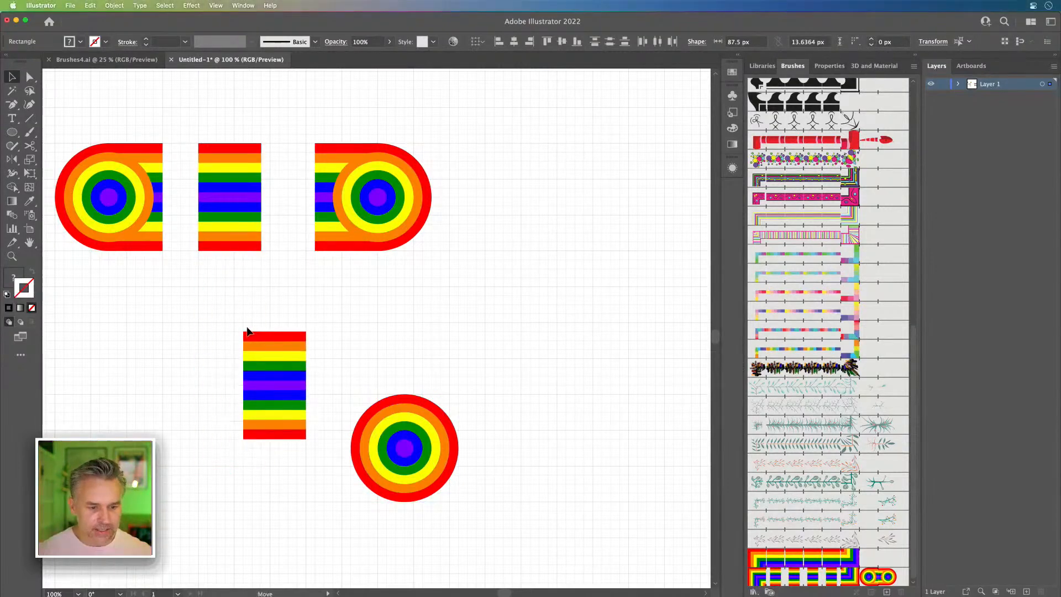
Step: Move the copied concentric circles directly beside the copied stripes, level with their top and bottom edges
key(super+equal)
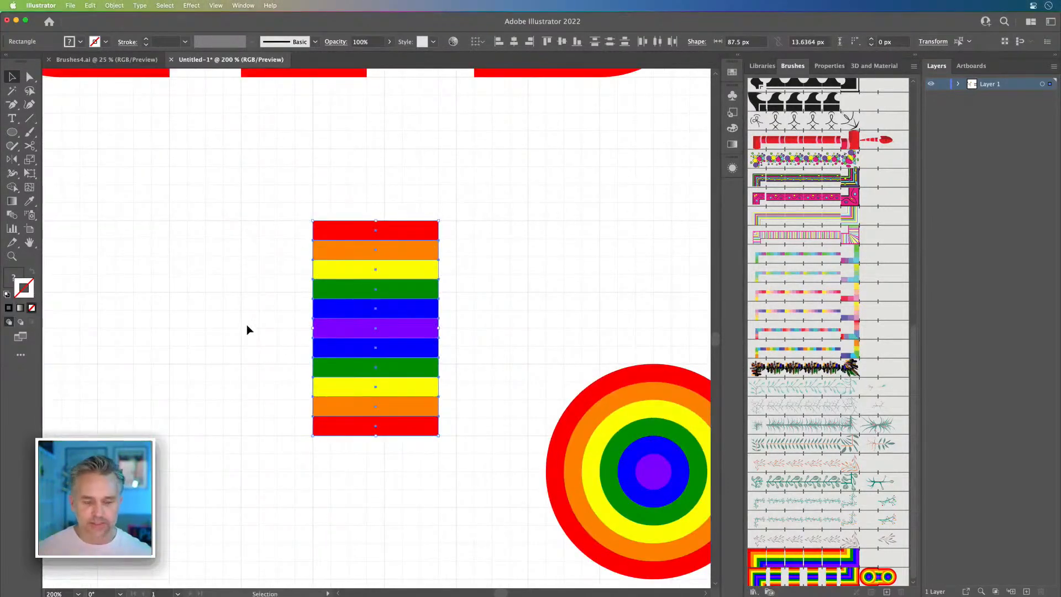
scroll(476, 303, right, 10)
click(510, 429)
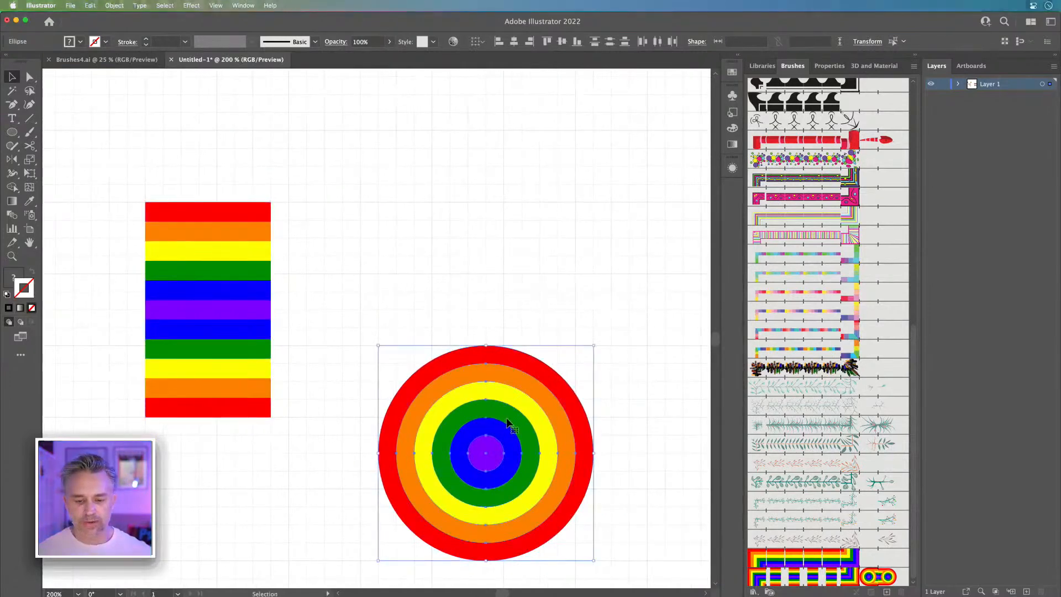
drag(475, 452, 350, 309)
scroll(350, 311, left, 4)
drag(420, 310, 500, 335)
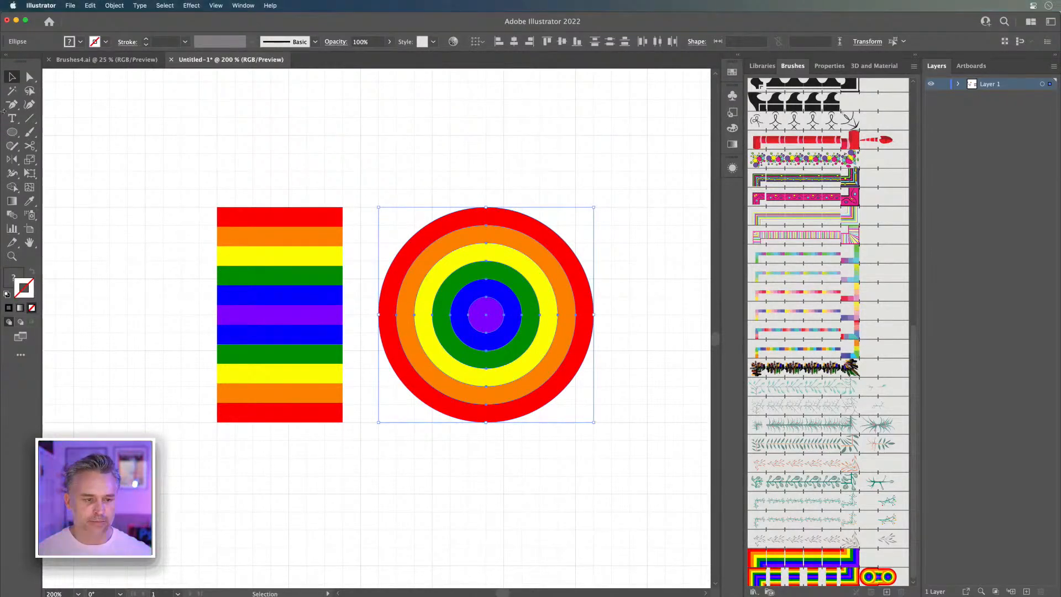
Step: Delete the five mirrored stripes below the purple one in the copied stripe block
click(30, 78)
key(v)
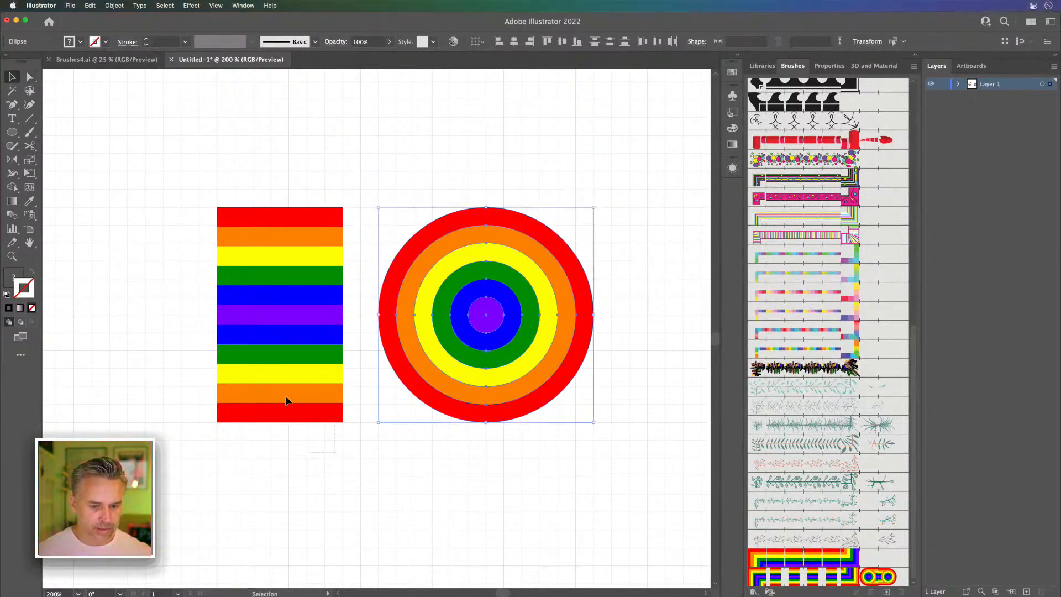
click(246, 337)
key(Delete)
drag(616, 379, 48, 313)
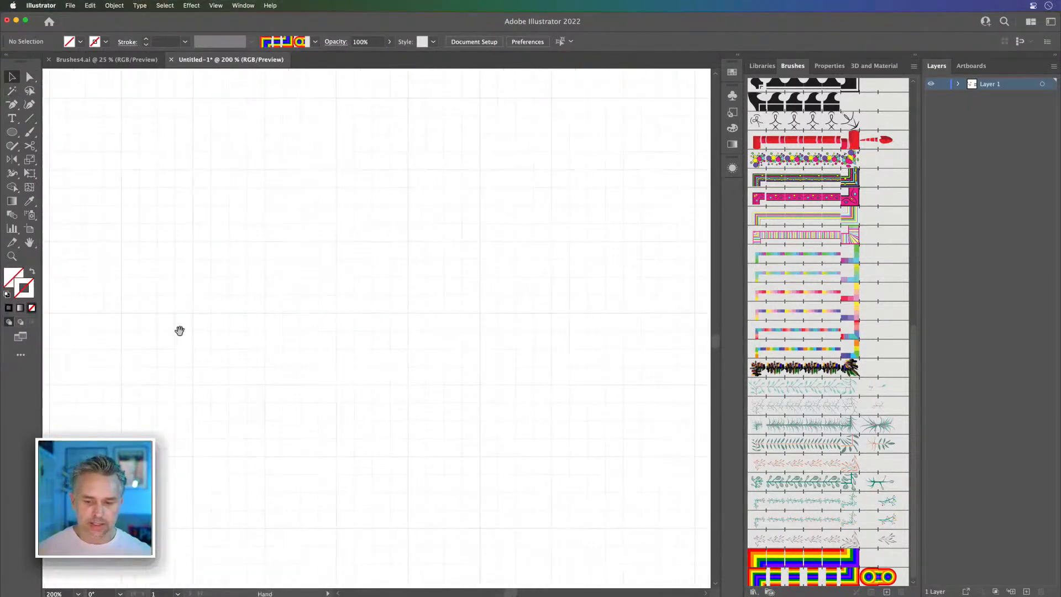
drag(534, 379, 957, 491)
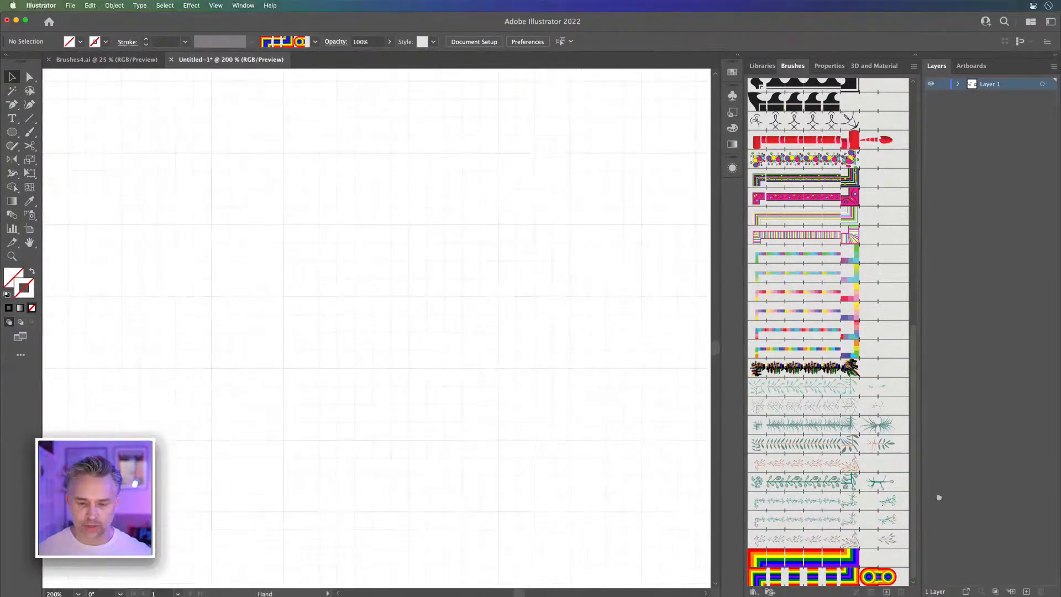
drag(216, 236, 182, 182)
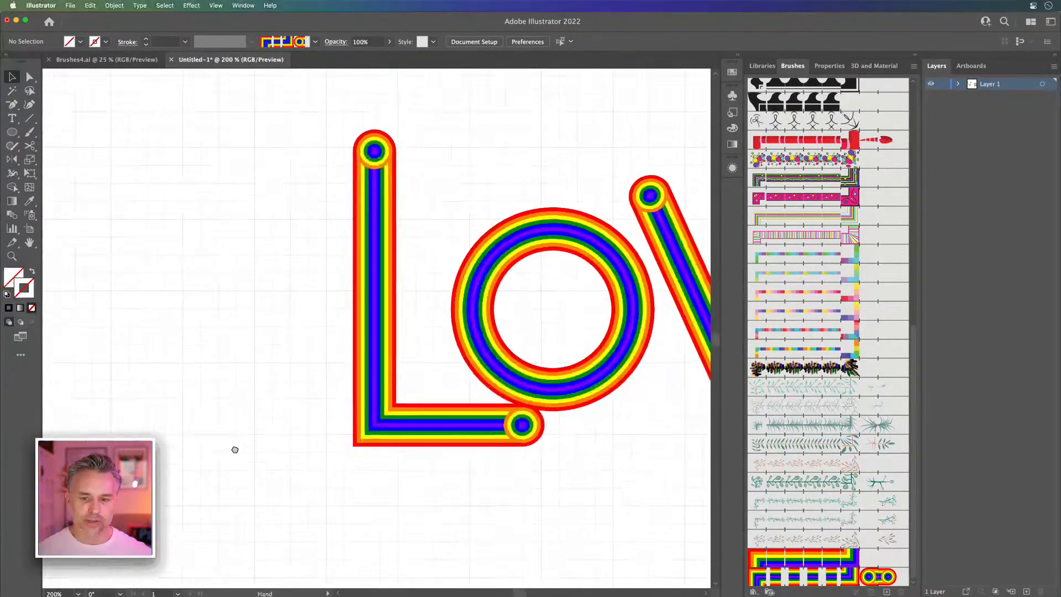
scroll(312, 261, up, 3)
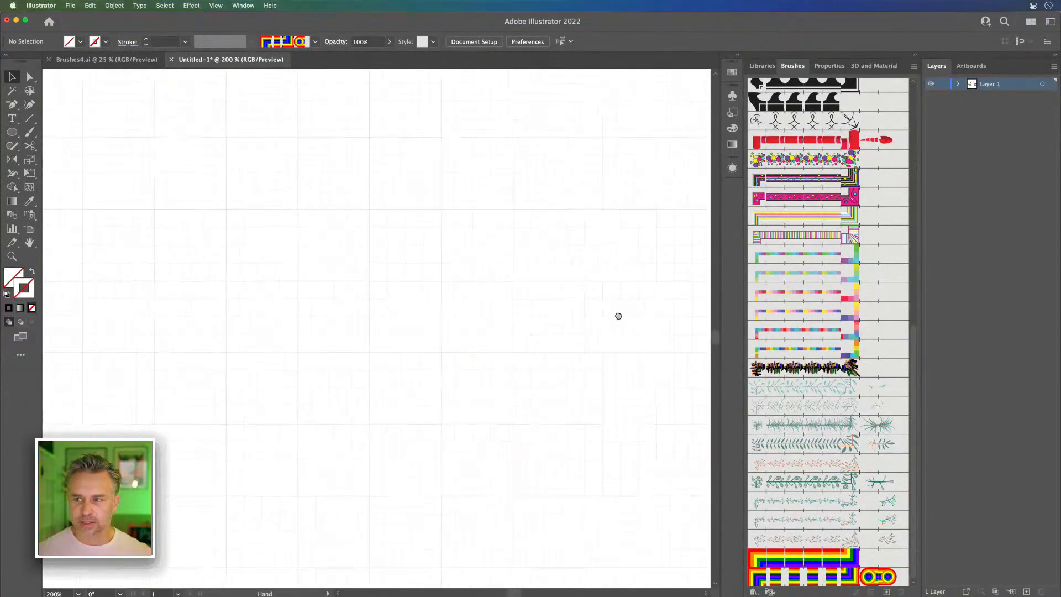
drag(346, 351, 380, 360)
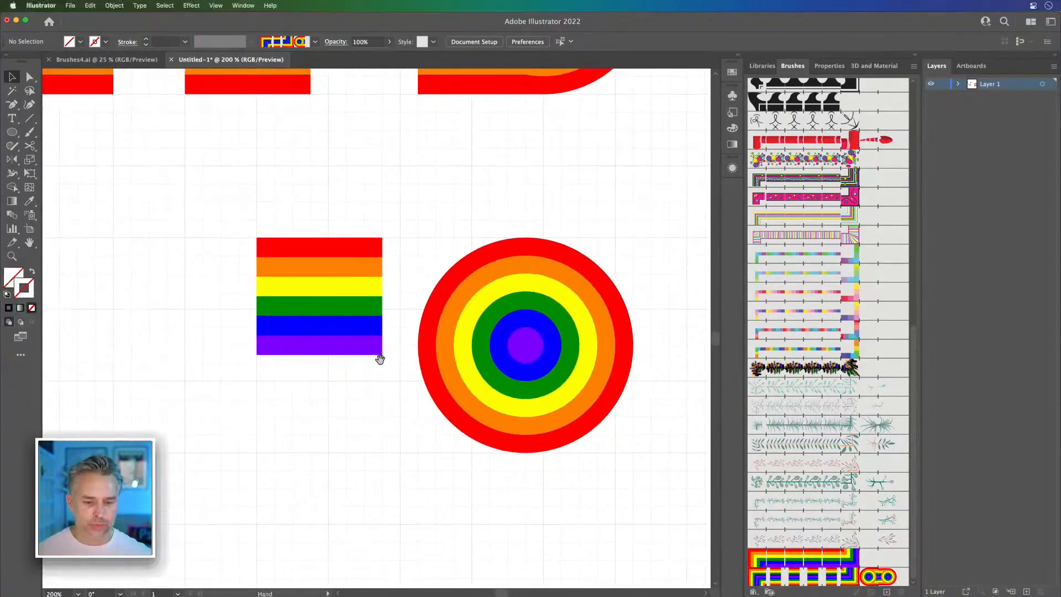
Step: Cut the copied concentric circles down to their right half by deleting the left anchor points of all rings
click(28, 76)
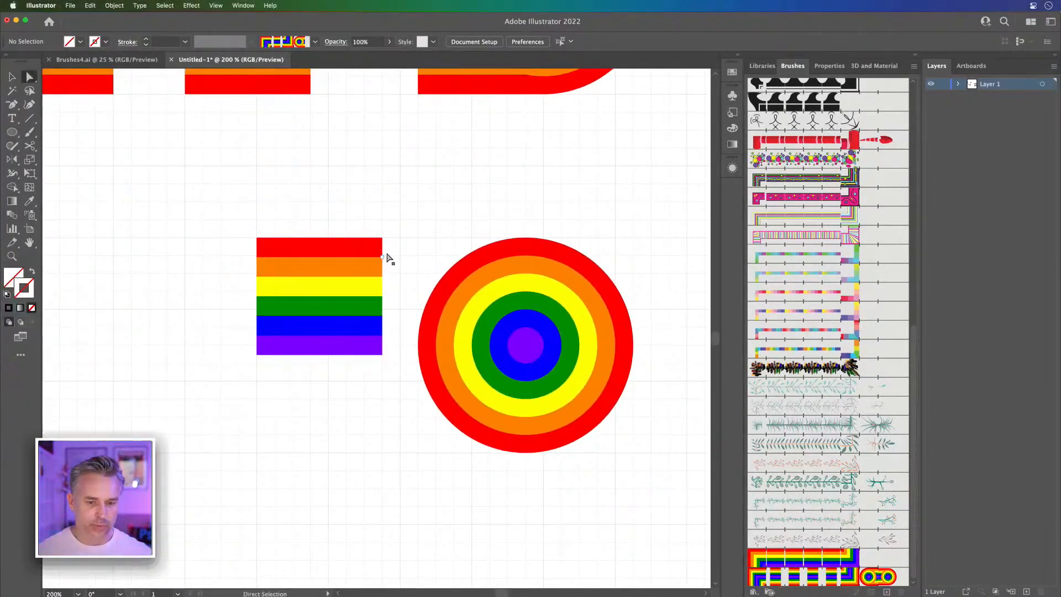
drag(416, 250, 488, 463)
key(Delete)
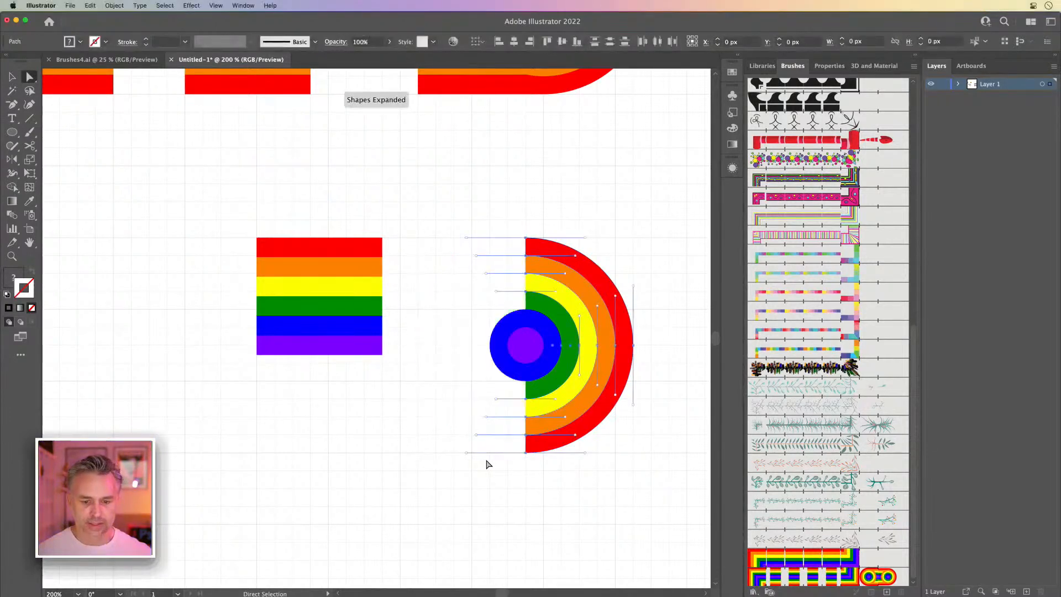
click(512, 381)
key(Delete)
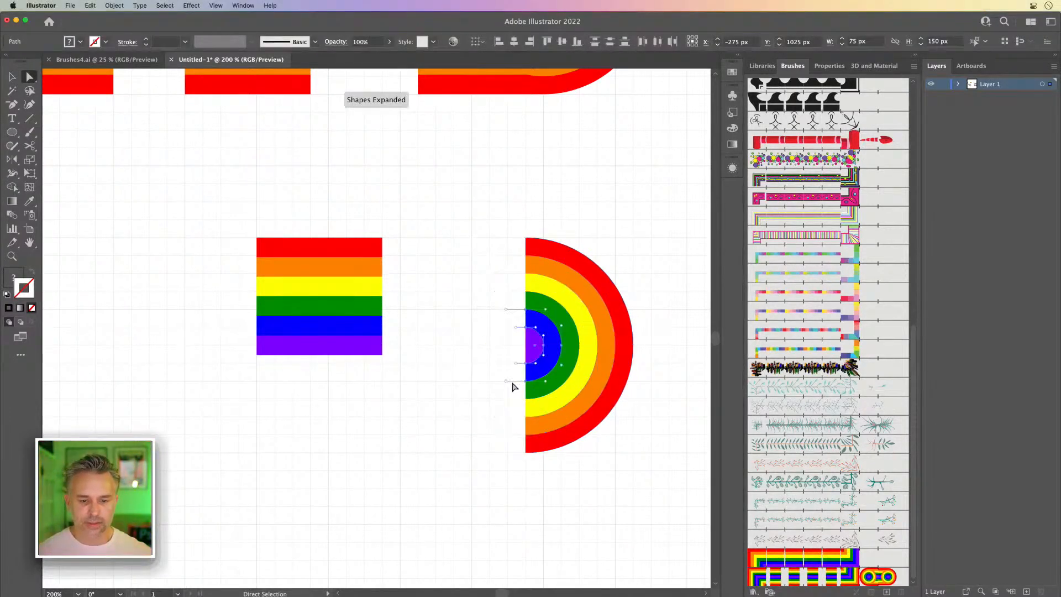
click(455, 476)
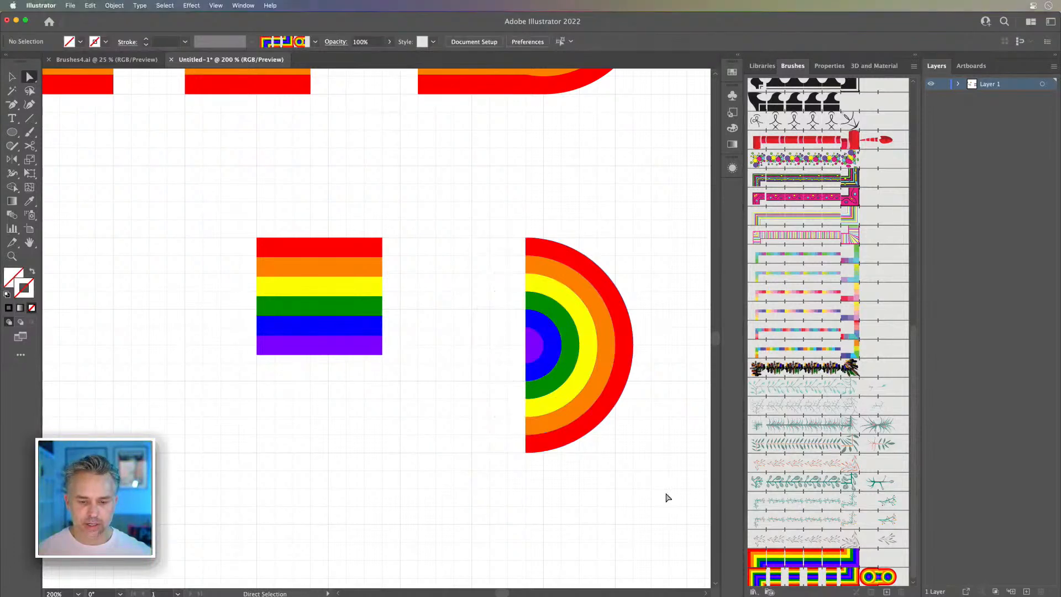
Step: Try to remove the lower half of the concentric half circles by deleting their bottom anchor points
click(10, 77)
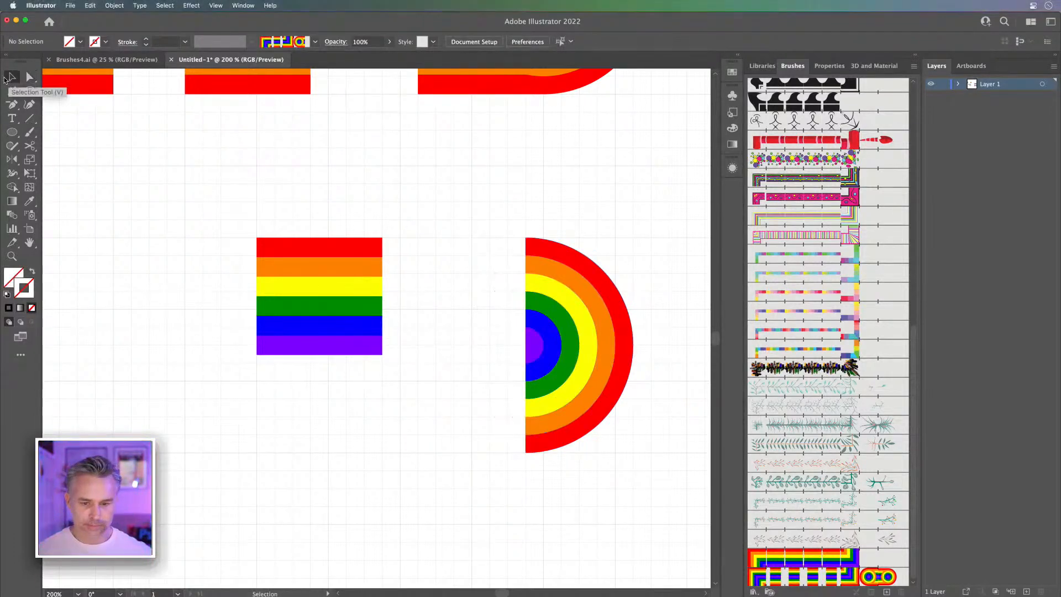
key(super+equal)
scroll(426, 252, right, 5)
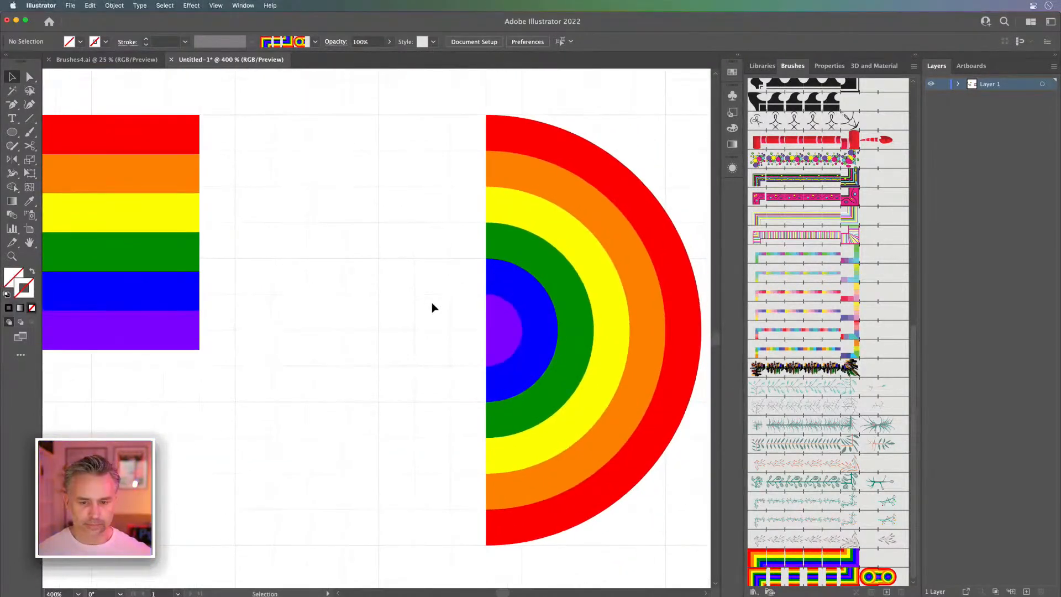
drag(415, 100, 536, 592)
key(space)
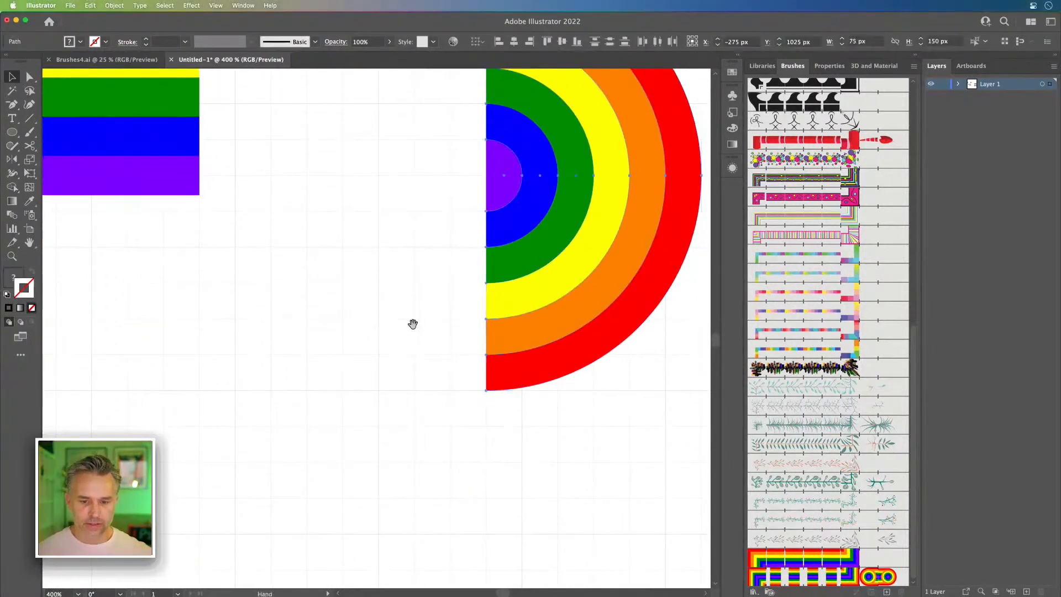
drag(412, 327, 389, 459)
click(396, 468)
click(29, 77)
drag(499, 543, 498, 544)
key(Delete)
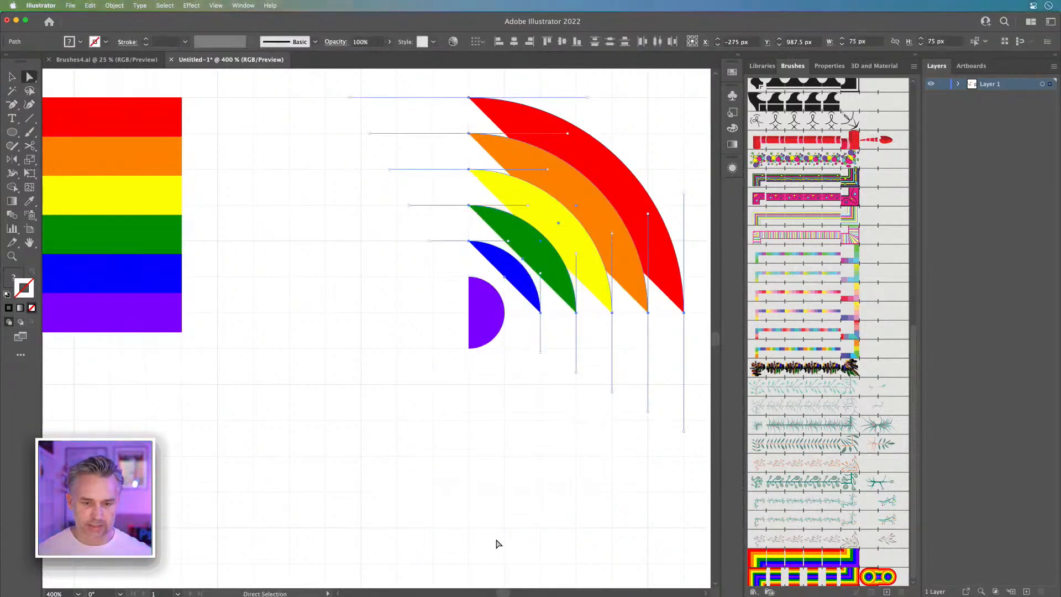
key(super+z)
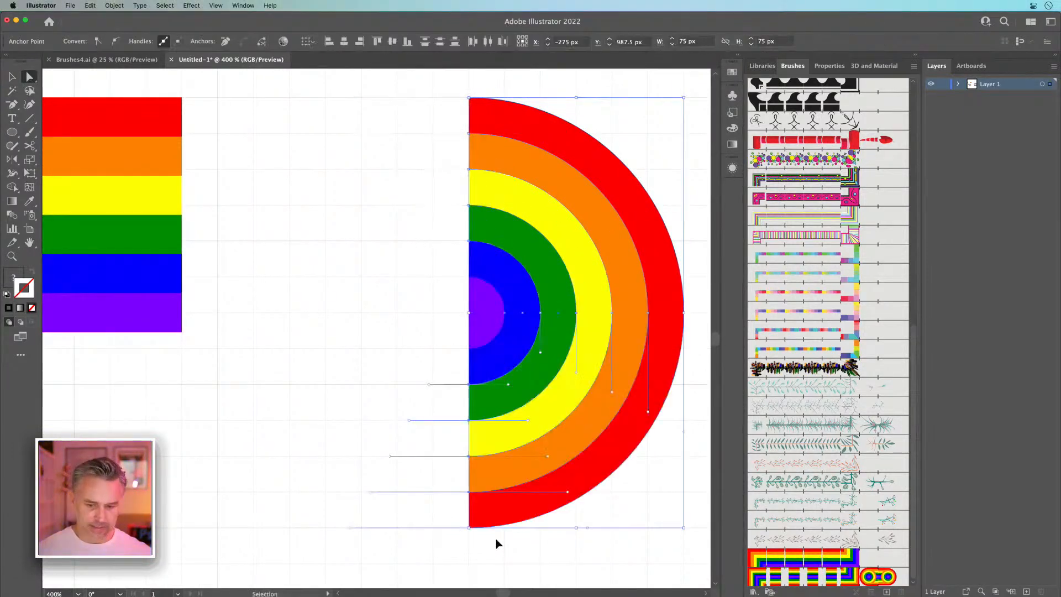
Step: Move the concentric half circles closer to the six rainbow stripes, keeping their top edges level
click(12, 77)
drag(337, 94, 604, 536)
drag(549, 405, 286, 399)
Step: Reduce the height of the six-stripe block so it spans from the half circles' top edge to their centre
drag(160, 390, 453, 417)
drag(185, 99, 447, 409)
drag(351, 359, 351, 350)
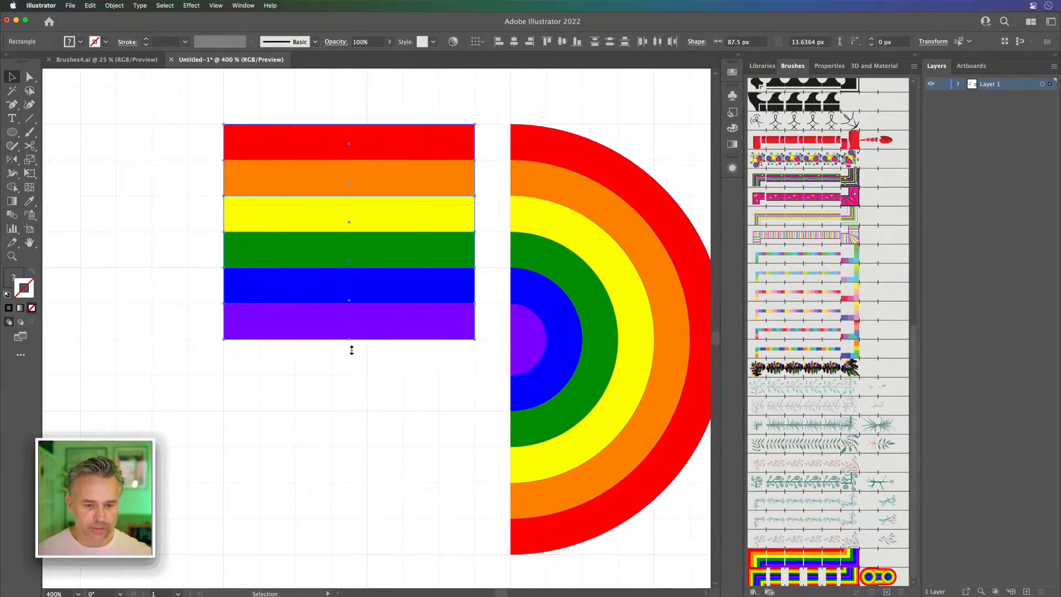
Step: Butt the six-stripe block against the half circles to check the fit, and move it back to leave a gap
drag(315, 144, 370, 149)
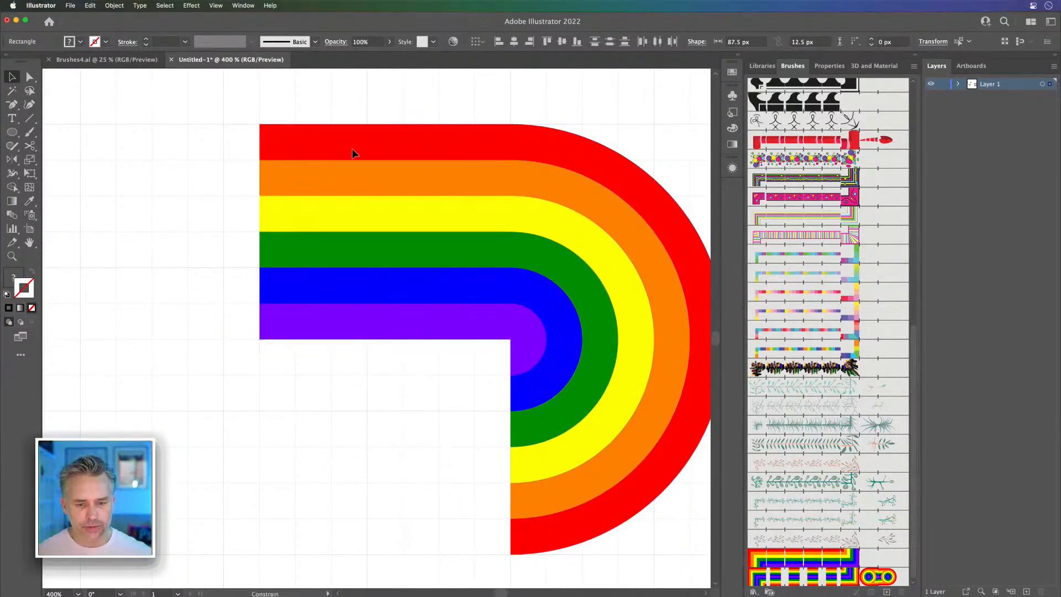
scroll(381, 276, right, 4)
scroll(381, 276, down, 1)
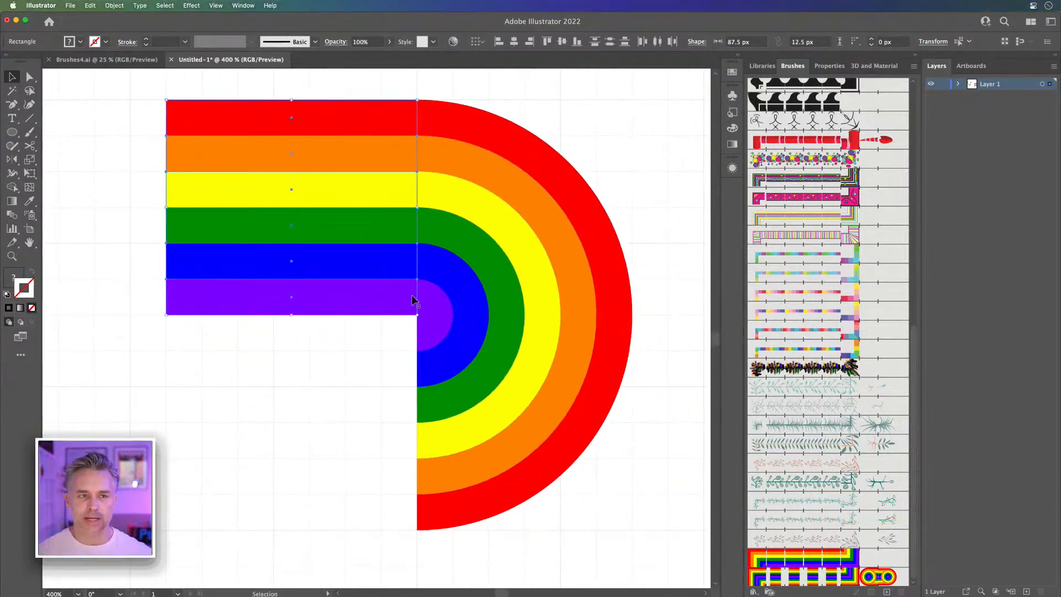
drag(346, 129, 285, 120)
click(338, 450)
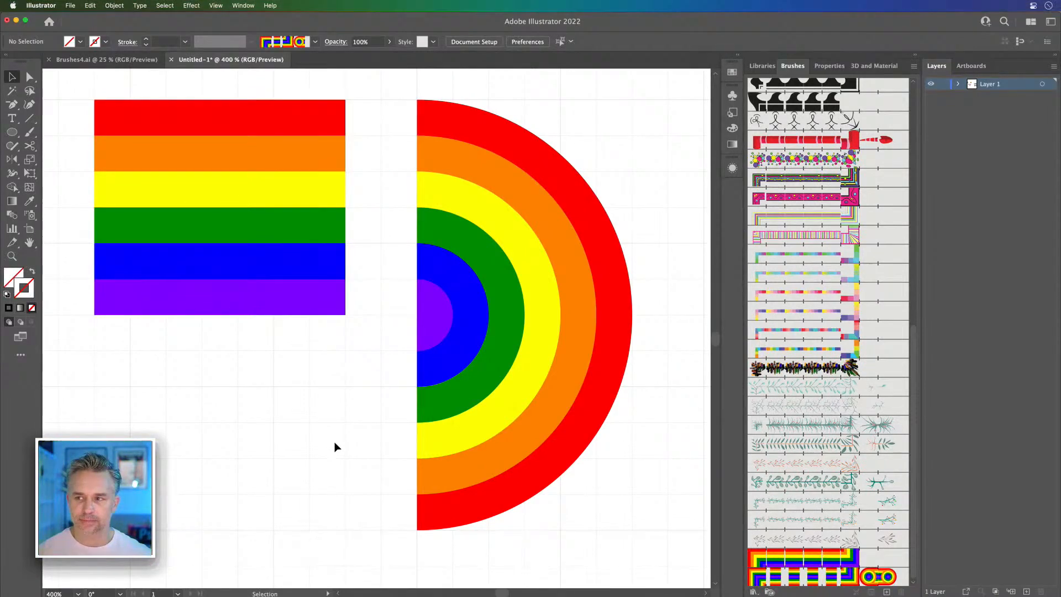
Step: Draw a 100 x 75 px rectangle covering the lower half of the concentric half circles
drag(9, 135, 49, 131)
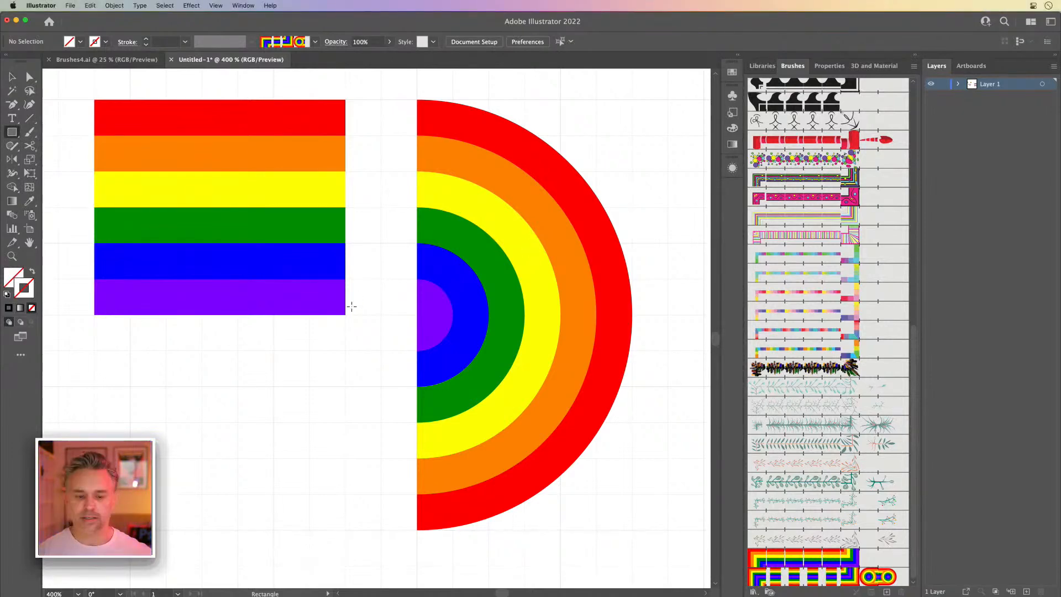
drag(381, 315, 665, 542)
click(6, 81)
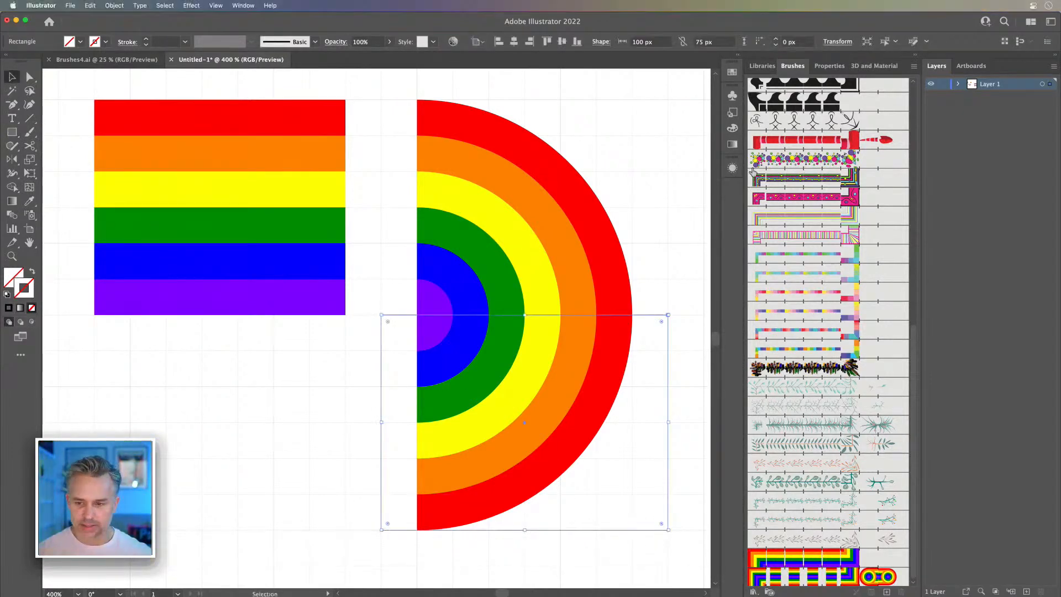
Step: Show all swatches and give the rectangle a teal fill with no stroke
click(730, 76)
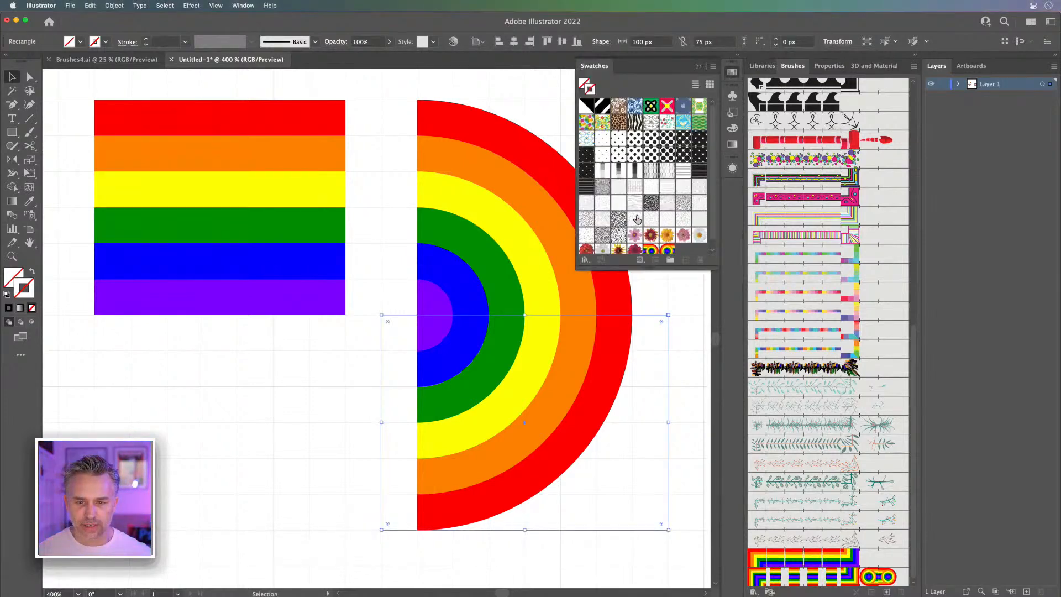
scroll(650, 219, down, 1)
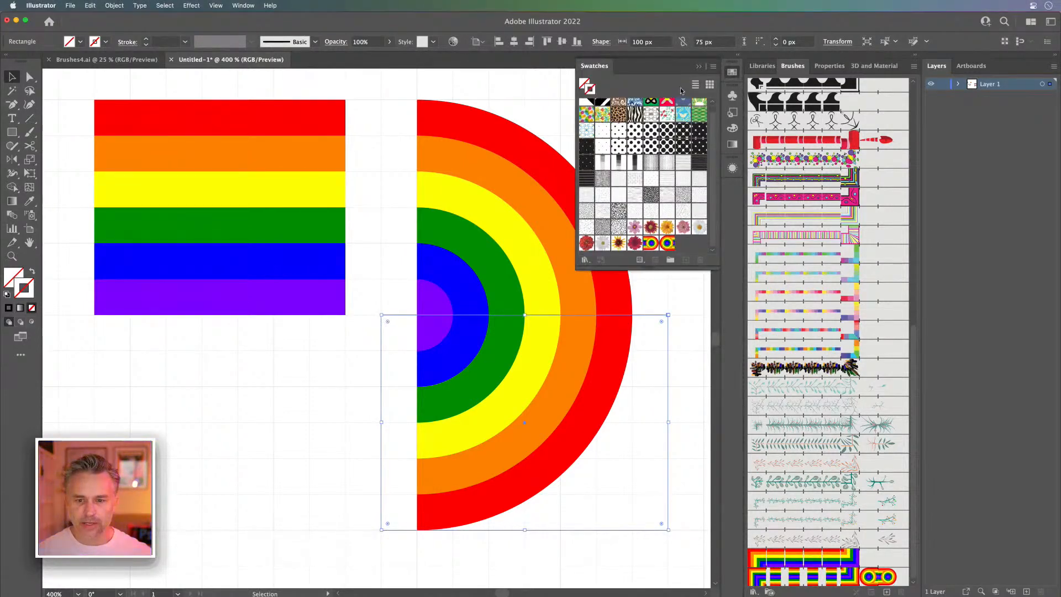
click(640, 260)
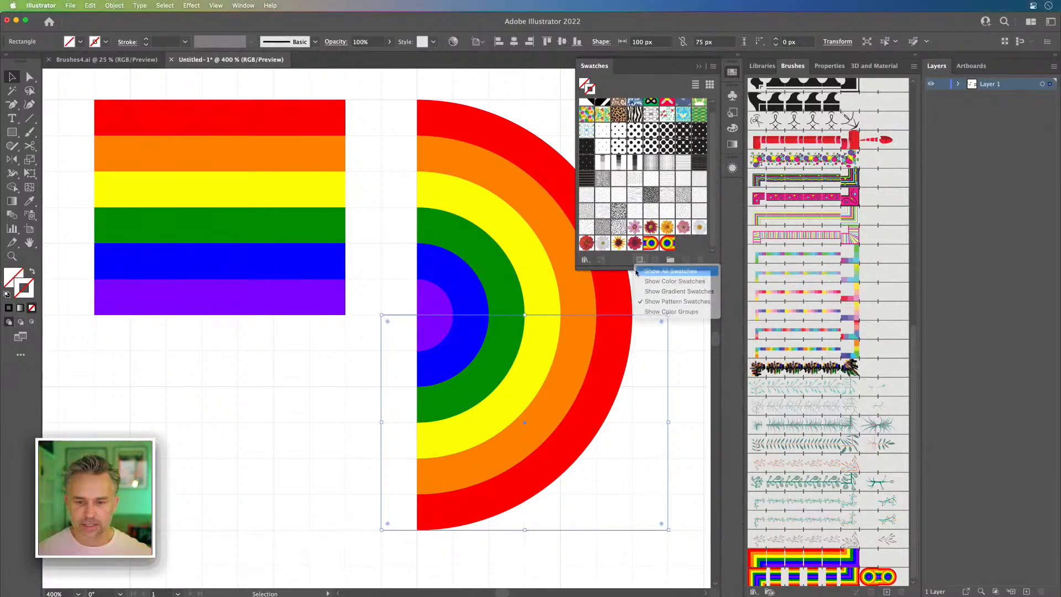
click(661, 271)
click(618, 124)
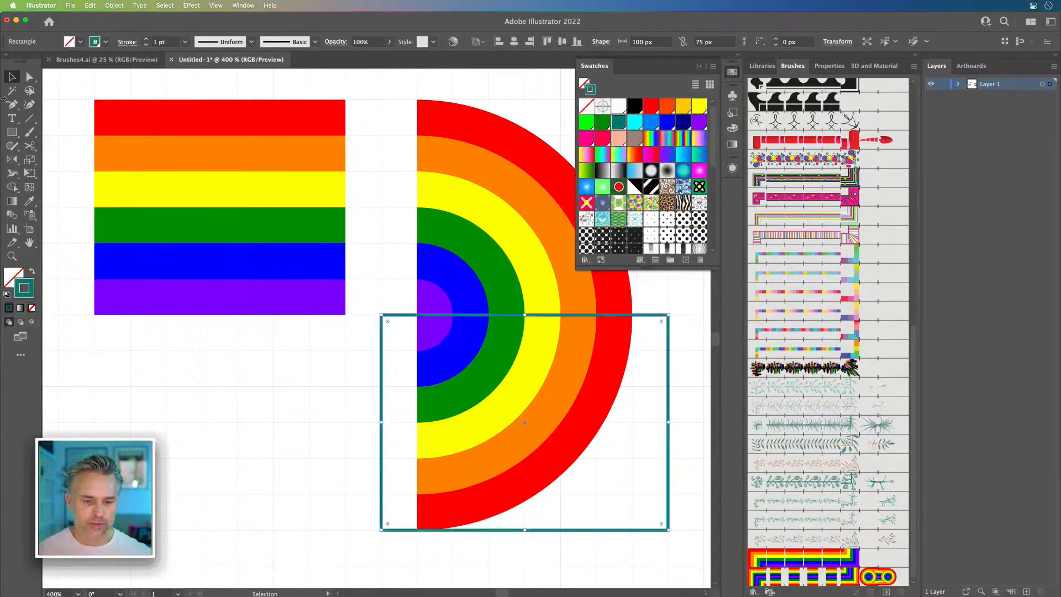
click(32, 273)
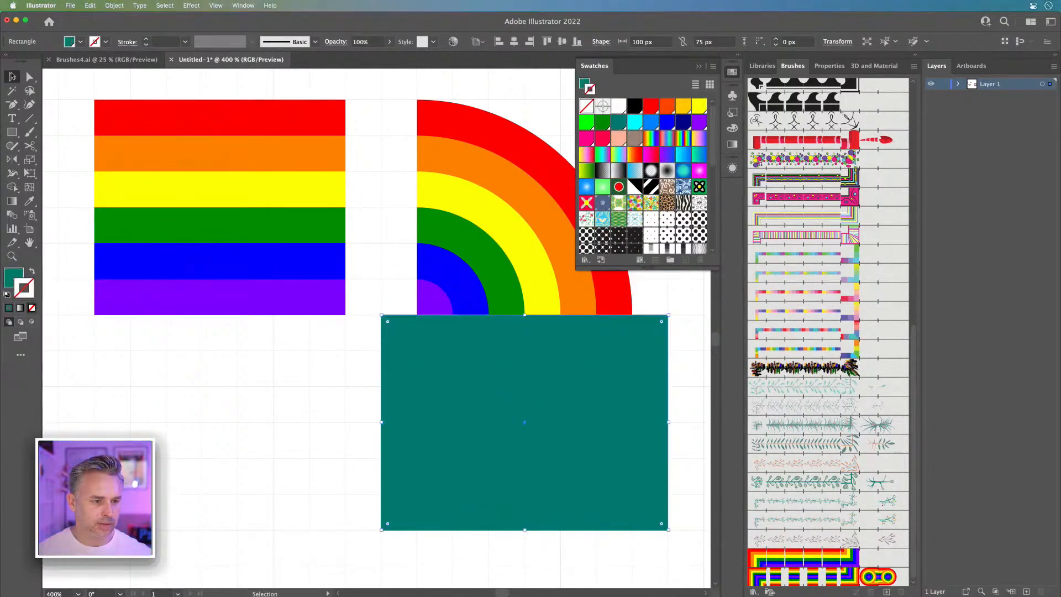
Step: Try to subtract the teal rectangle from all the concentric half circles at once with Minus Front
drag(432, 93, 627, 405)
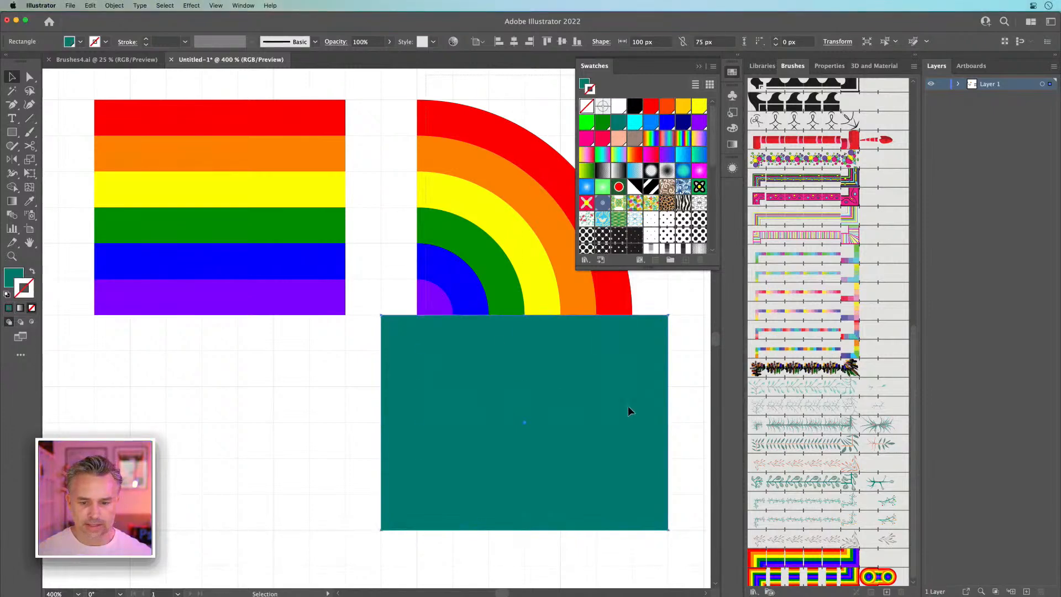
click(828, 67)
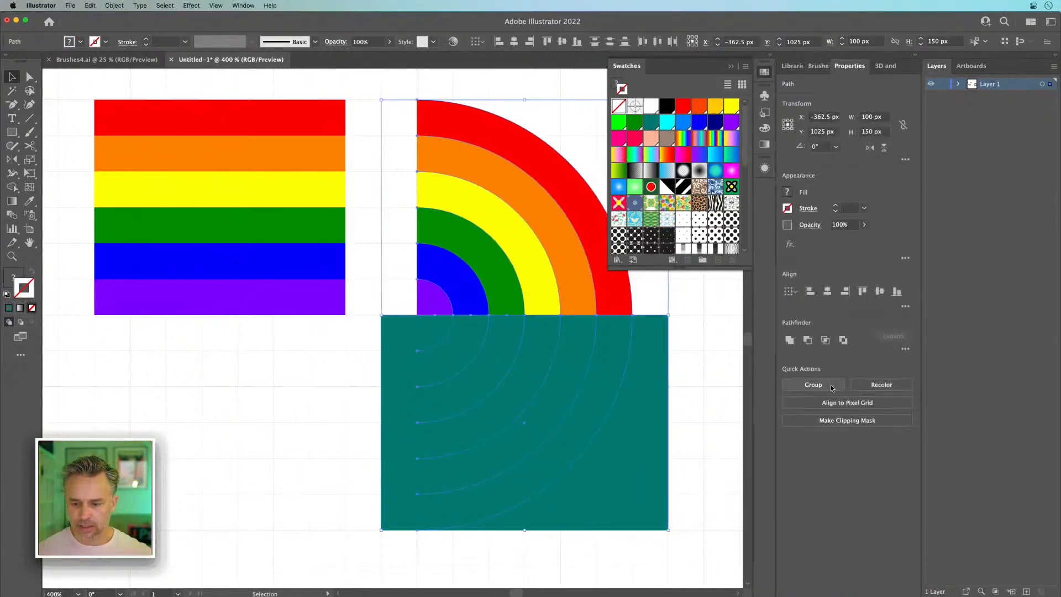
click(801, 343)
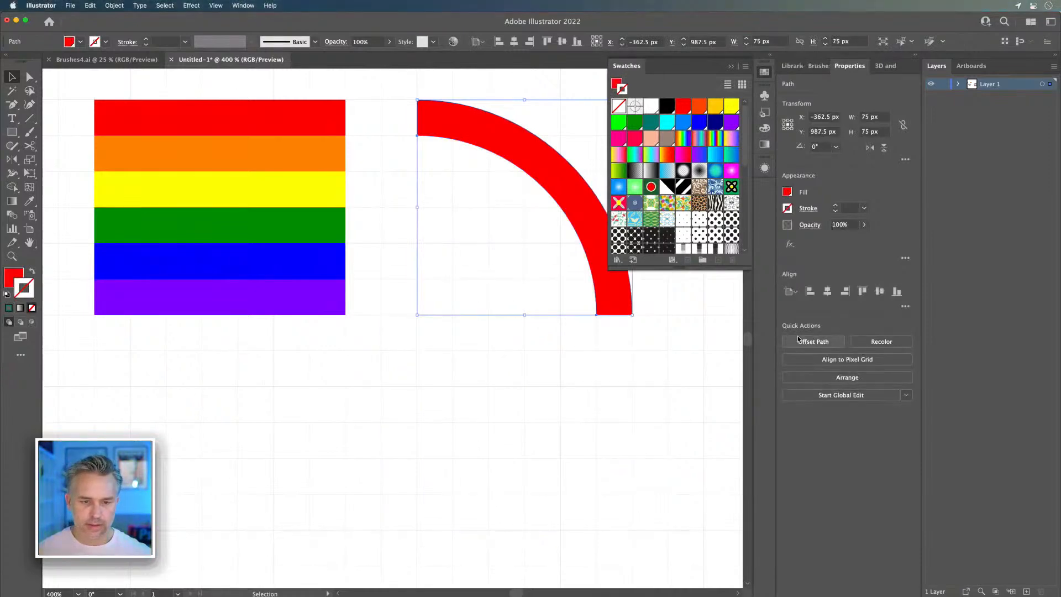
key(super+z)
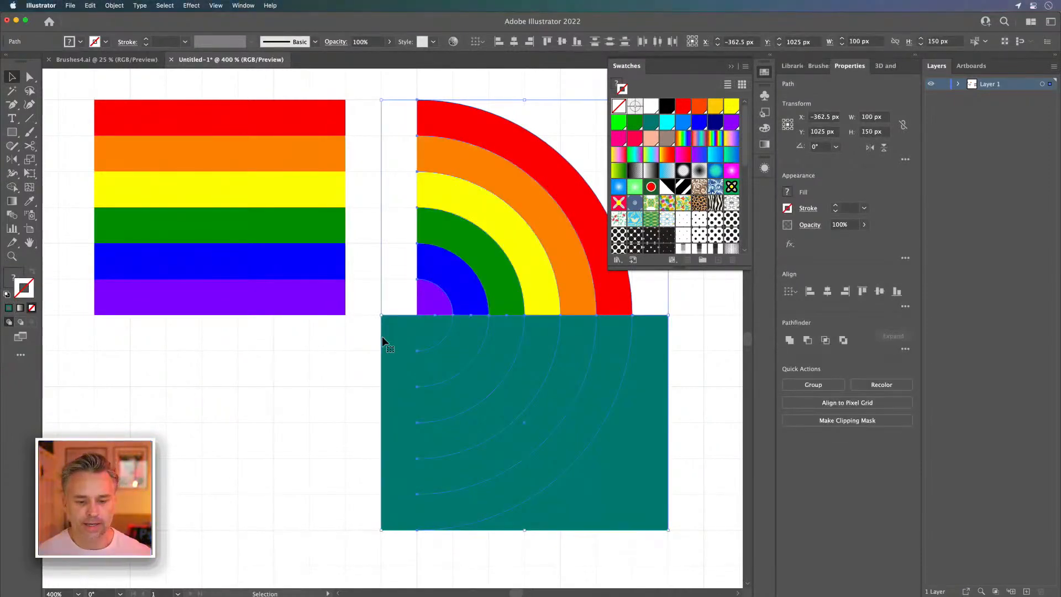
click(730, 67)
click(293, 396)
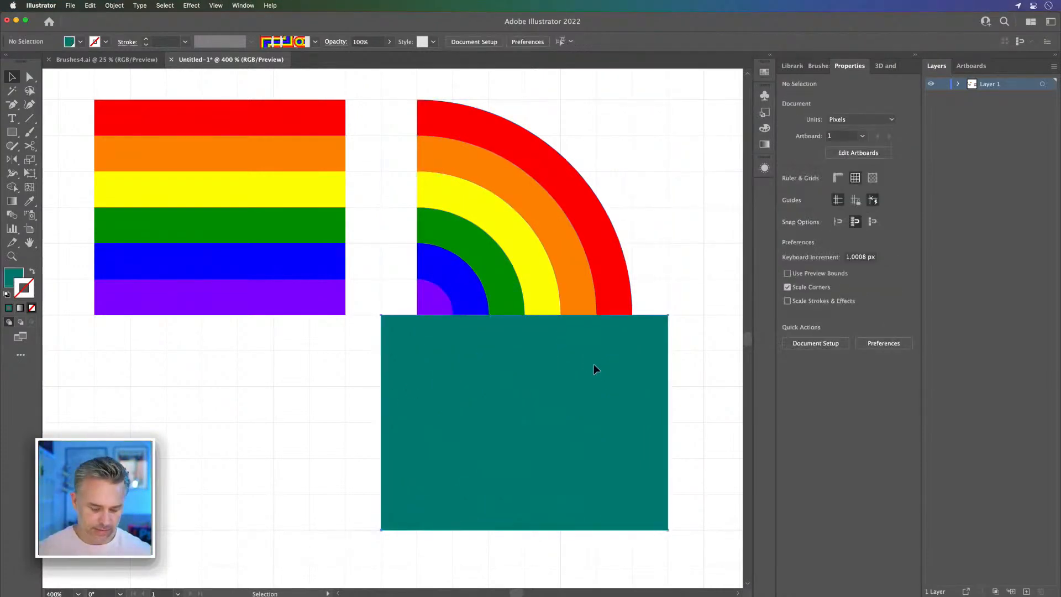
Step: Copy the teal rectangle below the stripes, and subtract the original from only the red half circle with Minus Front
drag(594, 363, 275, 398)
drag(667, 190, 609, 364)
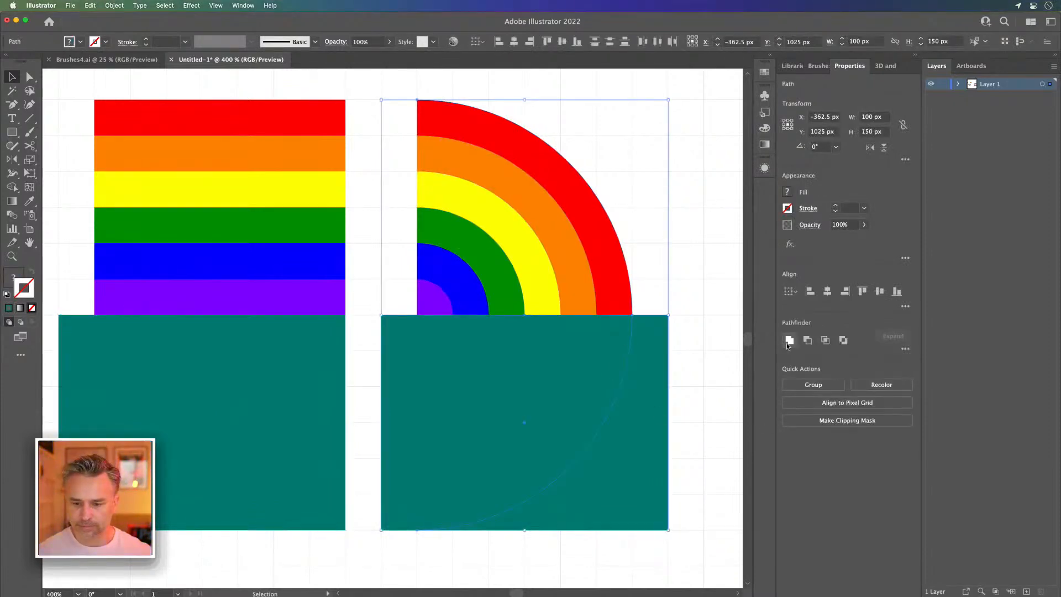
click(810, 342)
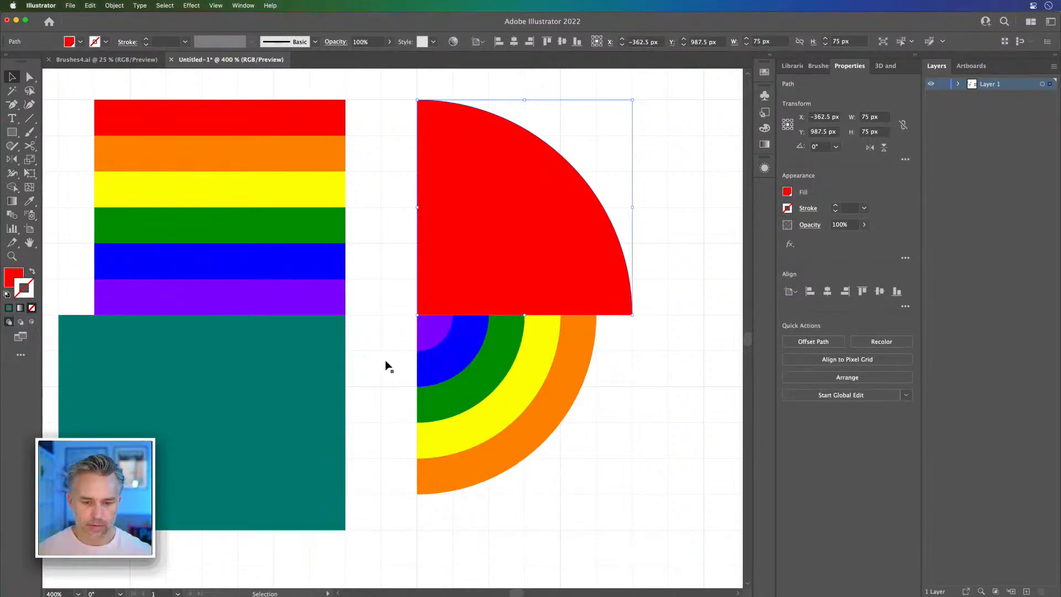
Step: Copy the spare teal rectangle over the lower half of the remaining rings and move the red quarter circle aside
click(560, 418)
click(128, 420)
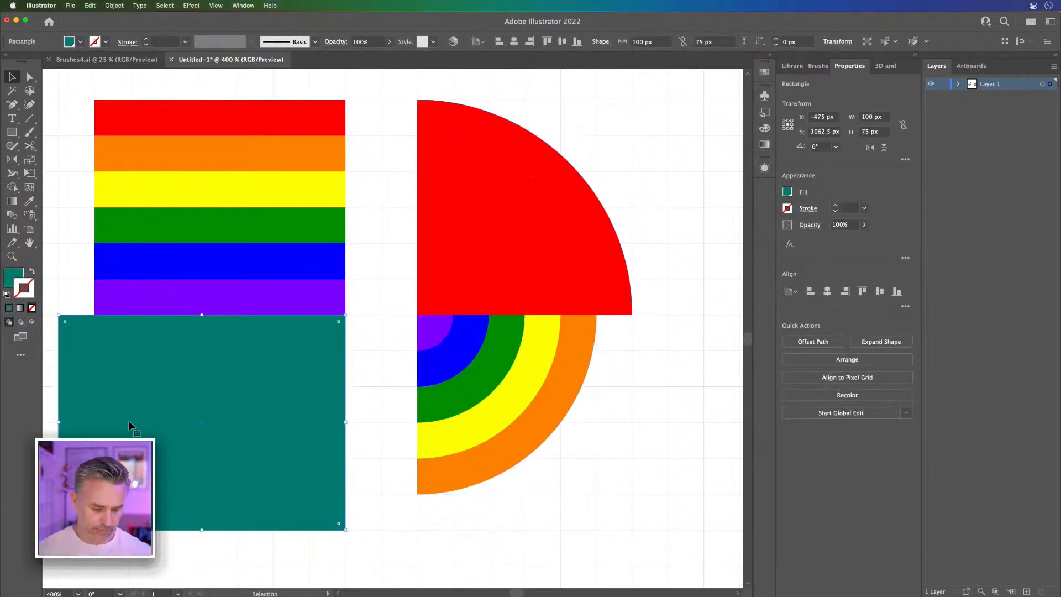
drag(128, 420, 405, 451)
shift+click(466, 253)
drag(467, 253, 631, 254)
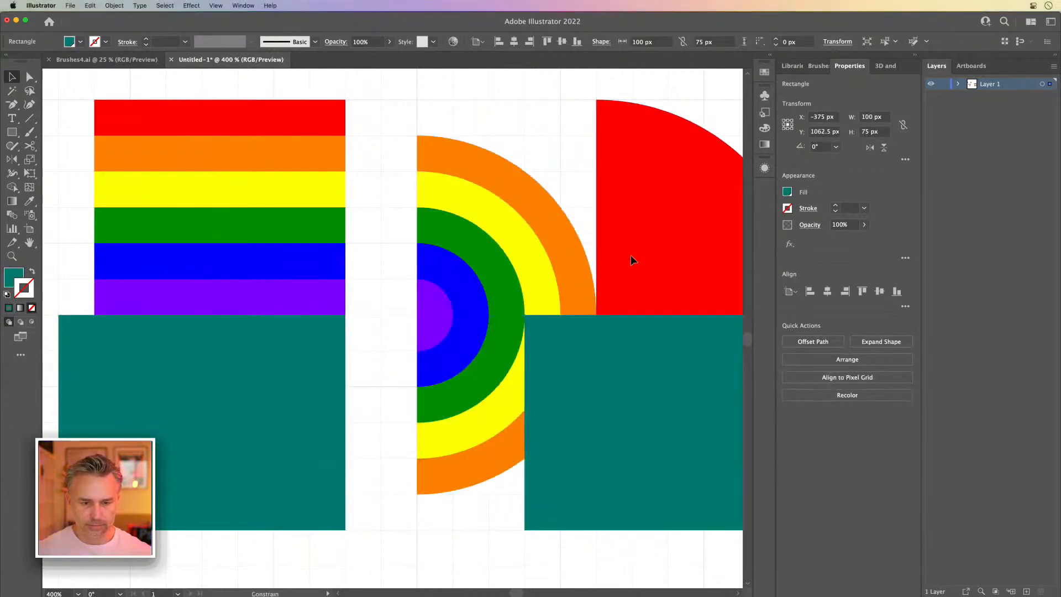
click(477, 116)
drag(630, 382, 455, 382)
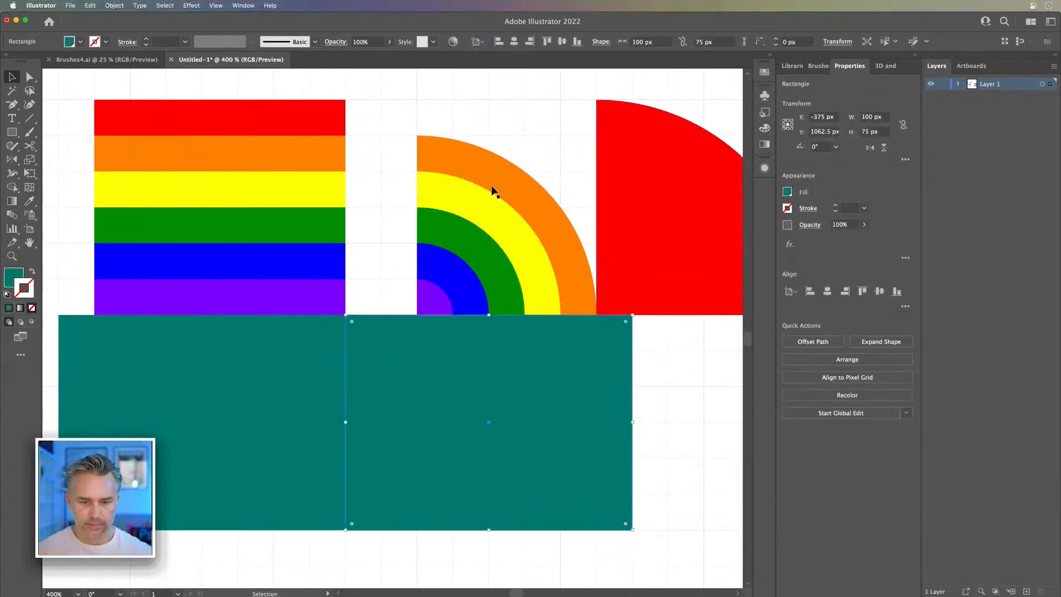
Step: Delete the remaining rings and both teal rectangles, and move the red quarter circle next to the six stripes
click(435, 99)
click(532, 505)
key(Delete)
click(244, 465)
key(Delete)
drag(668, 217, 461, 210)
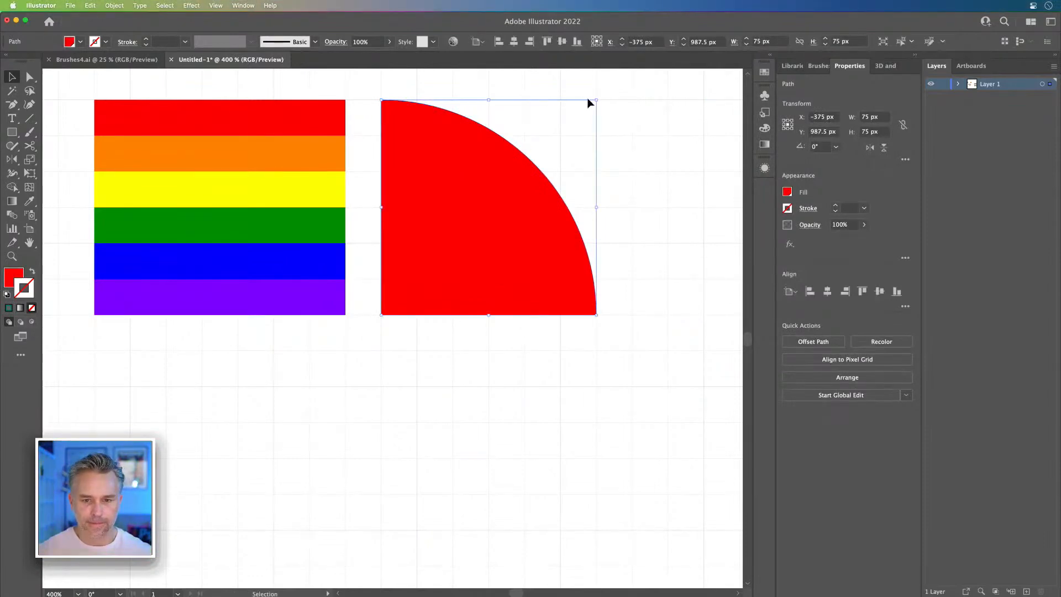
Step: Make a 62.5 px copy of the red quarter circle sharing its square corner, and colour it with the orange stripe's fill
drag(598, 101, 547, 147)
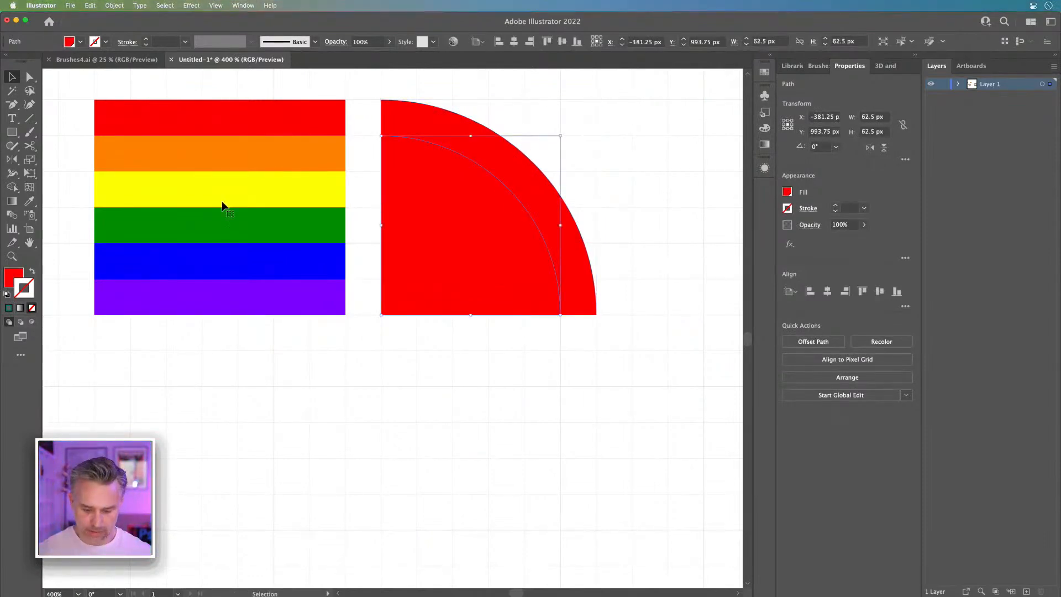
key(i)
click(227, 152)
click(20, 77)
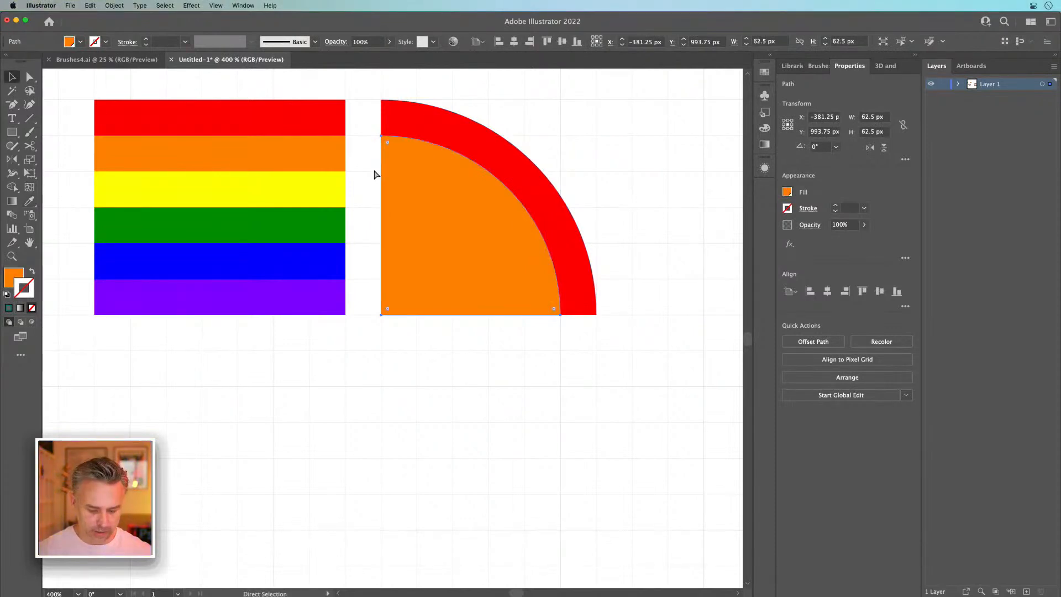
key(Delete)
key(super+z)
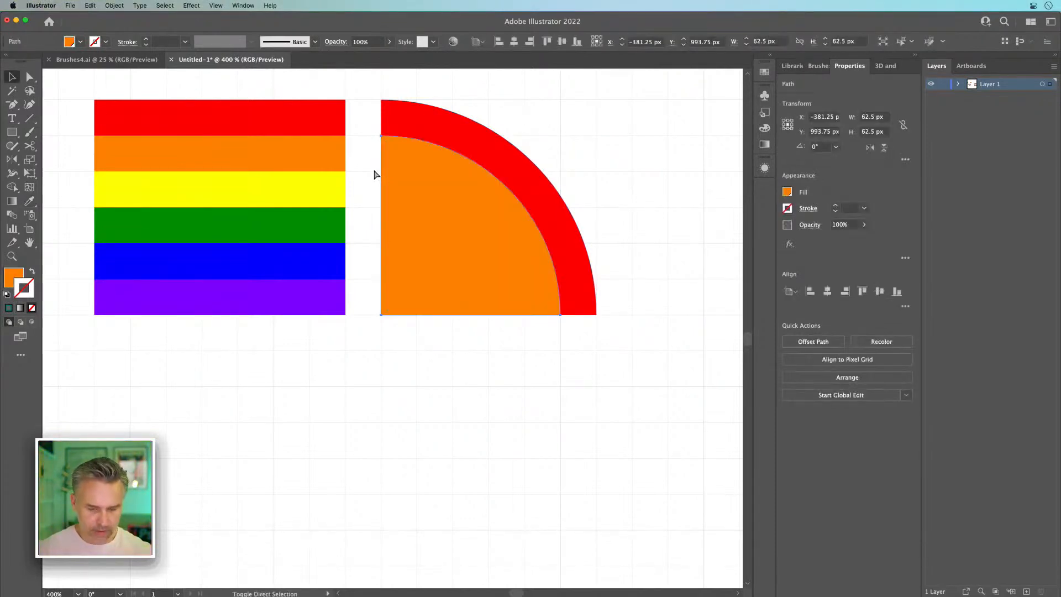
Step: Make a 50 px copy of the orange quarter circle from the same corner, and colour it with the yellow stripe's fill
drag(561, 135, 512, 182)
key(i)
click(260, 189)
click(12, 77)
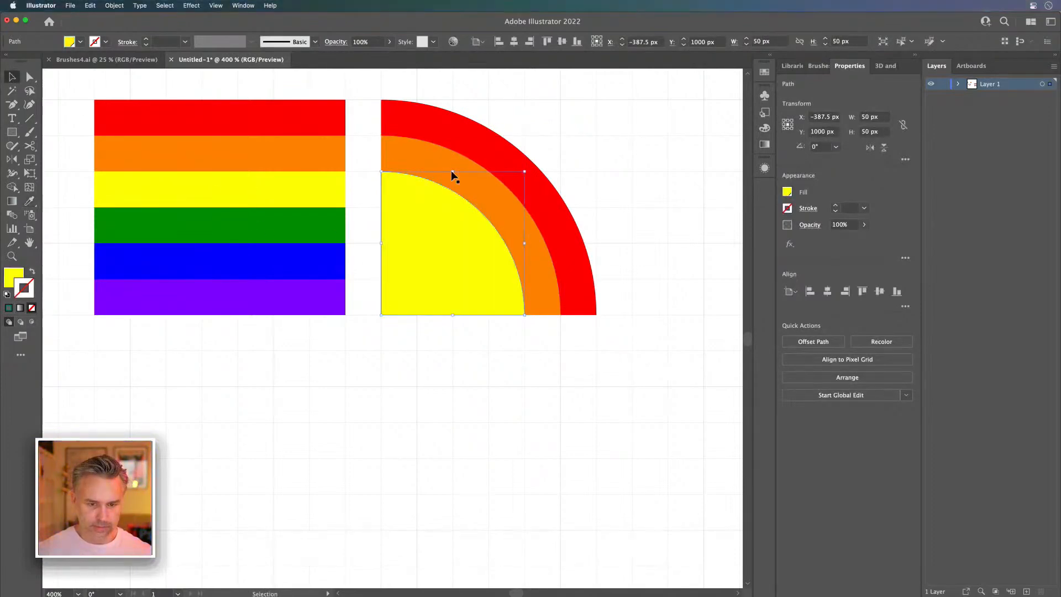
Step: Make a 37.5 px copy of the yellow quarter circle from the same corner, and colour it with the green stripe's fill
drag(524, 173, 488, 208)
key(i)
click(185, 215)
click(11, 77)
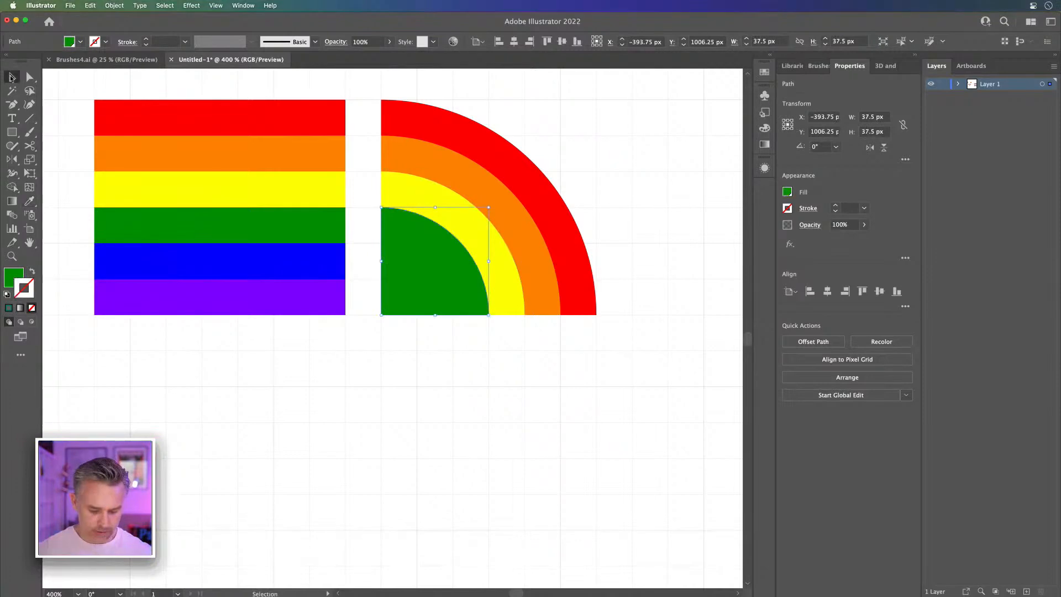
Step: Make a 25 px copy of the green quarter circle from the same corner, and colour it with the blue stripe's fill
drag(488, 208, 453, 243)
key(i)
click(279, 254)
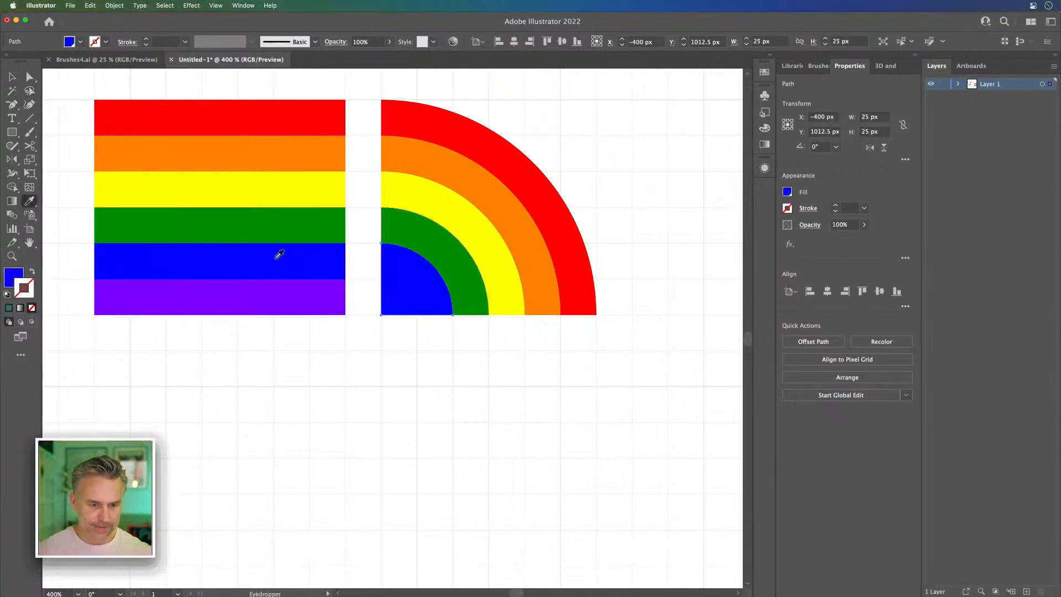
click(12, 77)
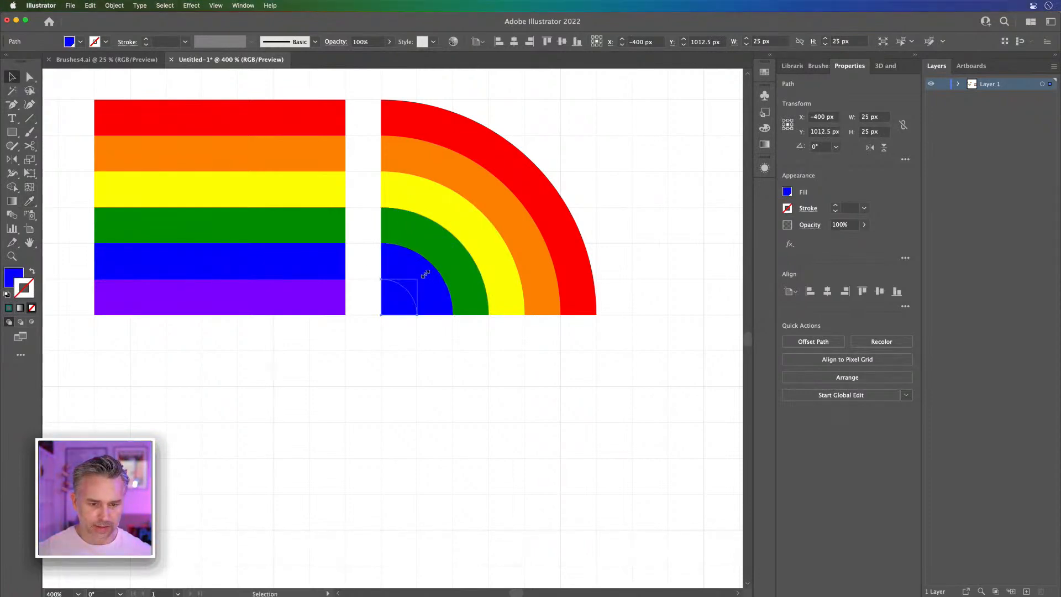
Step: Make a 12.5 px copy of the blue quarter circle from the same corner, and colour it with the purple stripe's fill
drag(418, 279, 399, 297)
key(i)
click(301, 289)
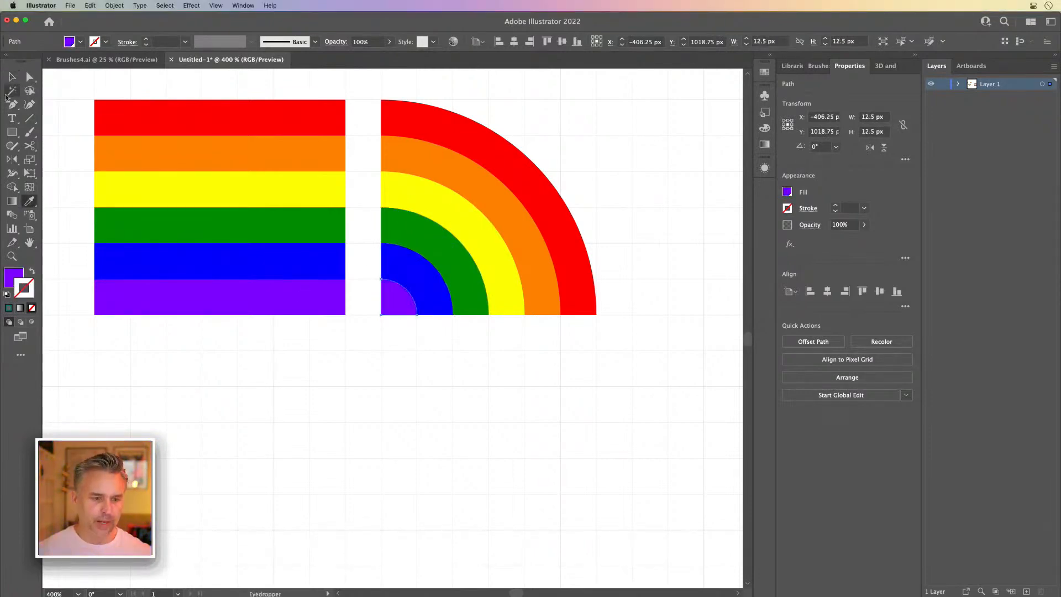
click(12, 77)
Step: Create a new pattern brush from the six straight rainbow stripes
key(super+minus)
key(super+minus)
key(super+minus)
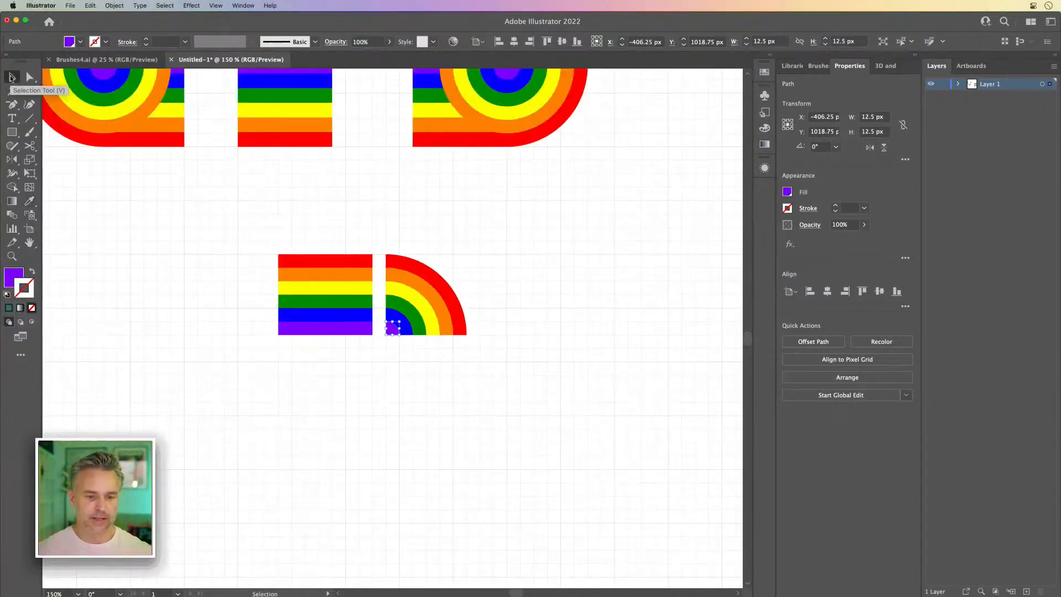
drag(480, 265, 666, 300)
click(598, 257)
drag(575, 253, 458, 251)
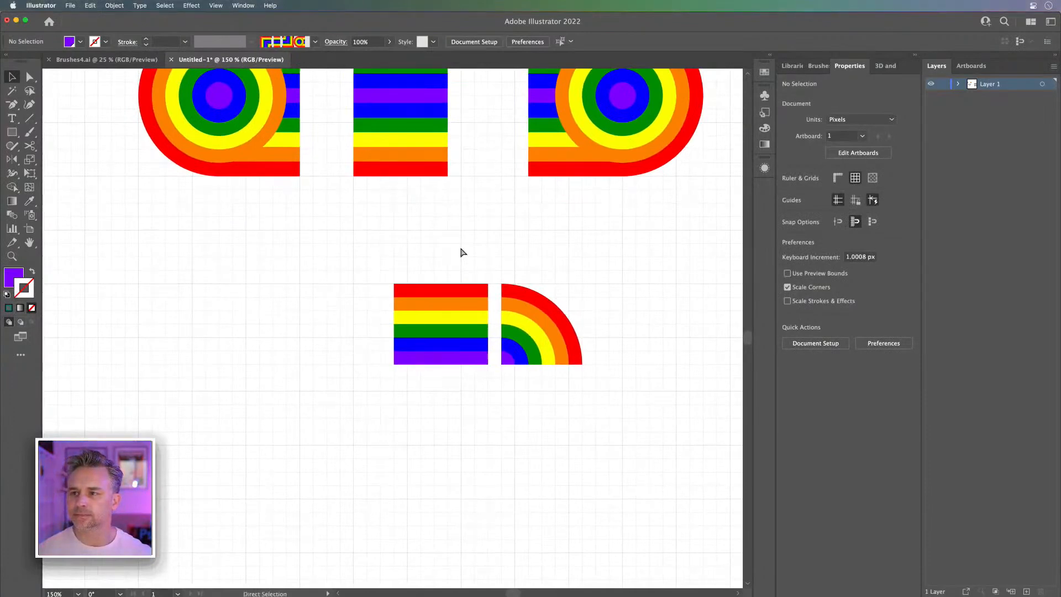
key(super+plus)
drag(401, 305, 349, 311)
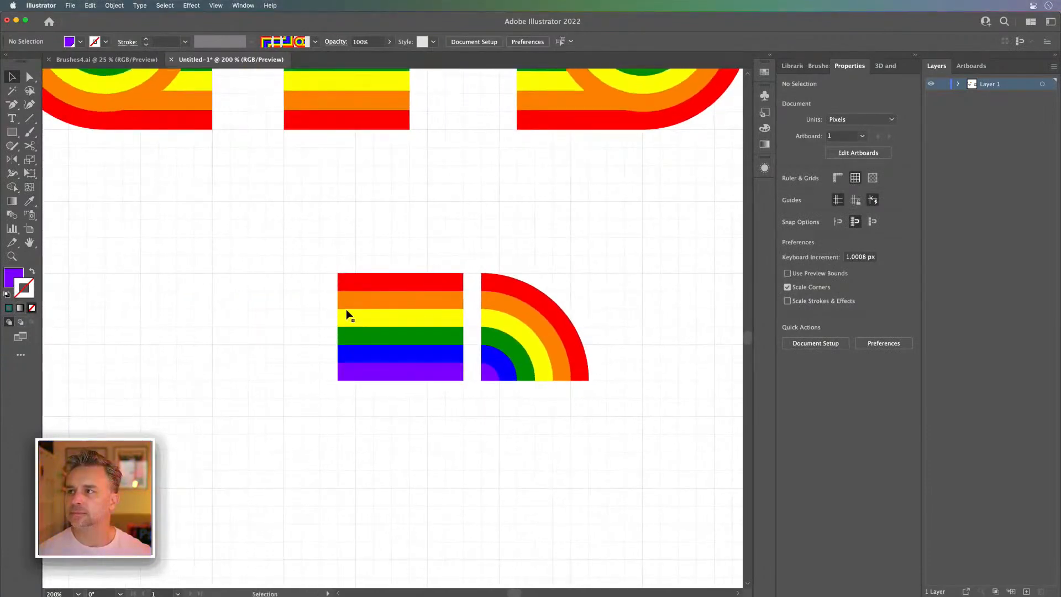
drag(307, 259, 474, 422)
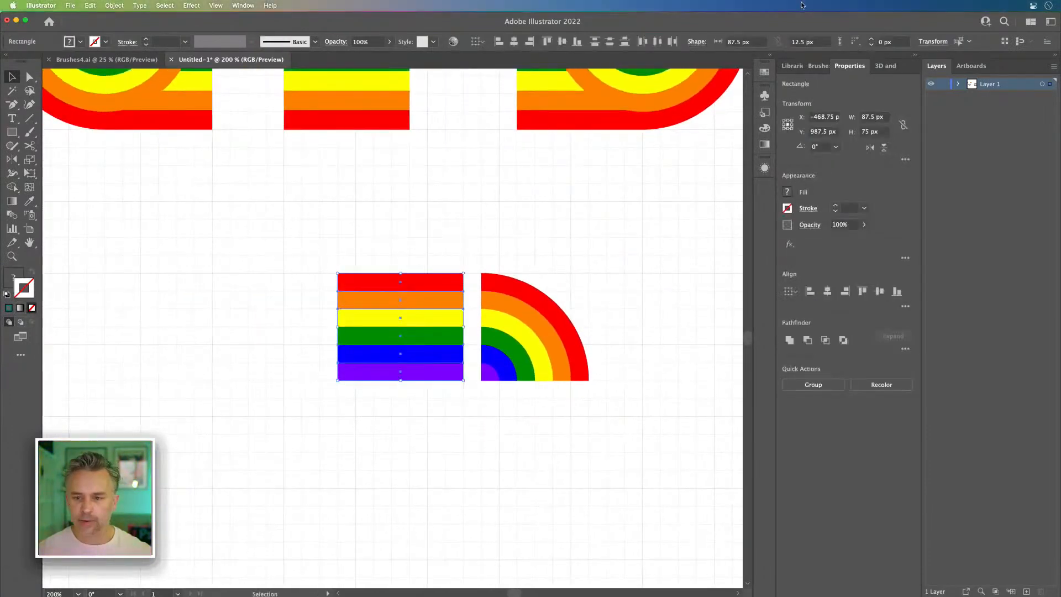
click(817, 66)
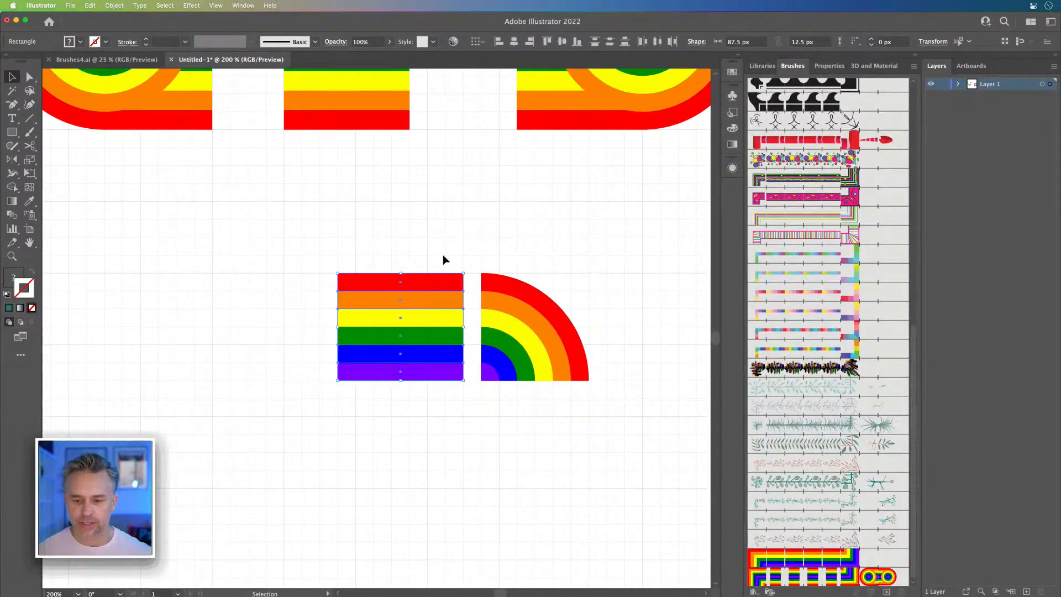
drag(396, 300, 772, 587)
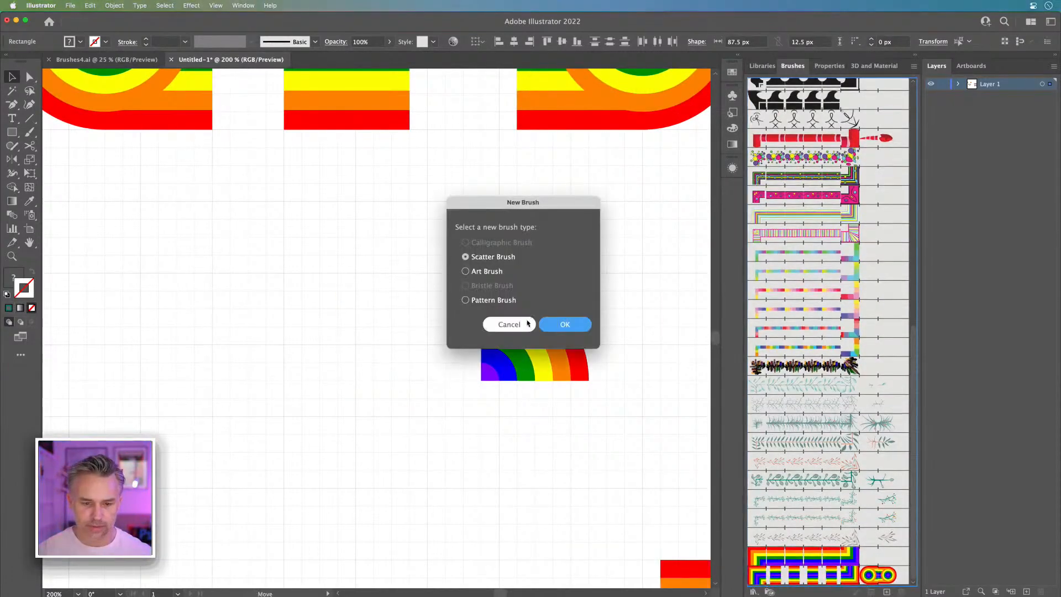
click(465, 299)
click(561, 323)
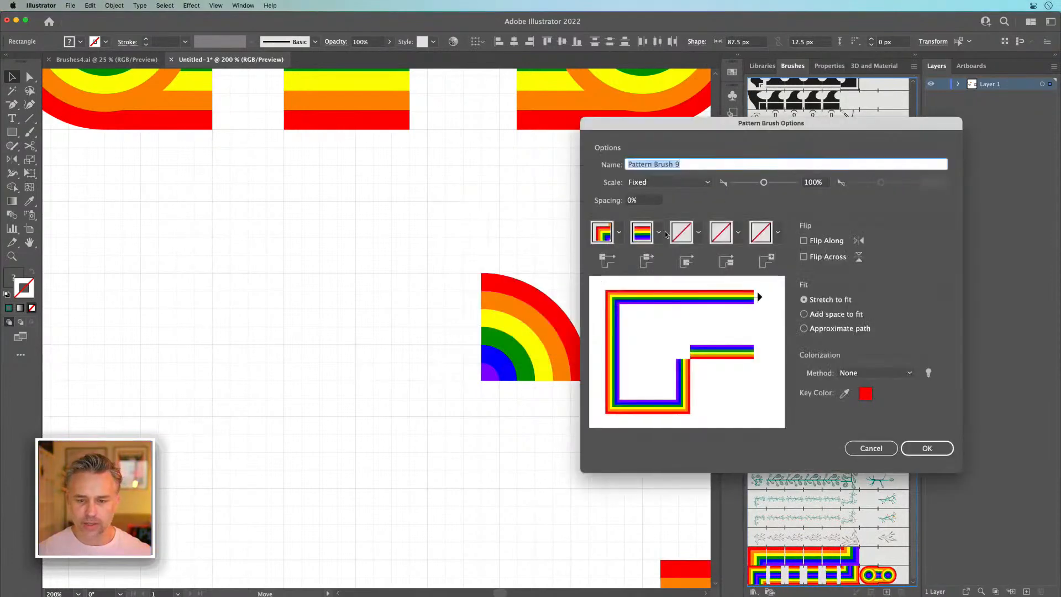
Step: Give the new pattern brush a matching mitred rainbow inner corner tile and accept the brush
click(696, 232)
click(619, 327)
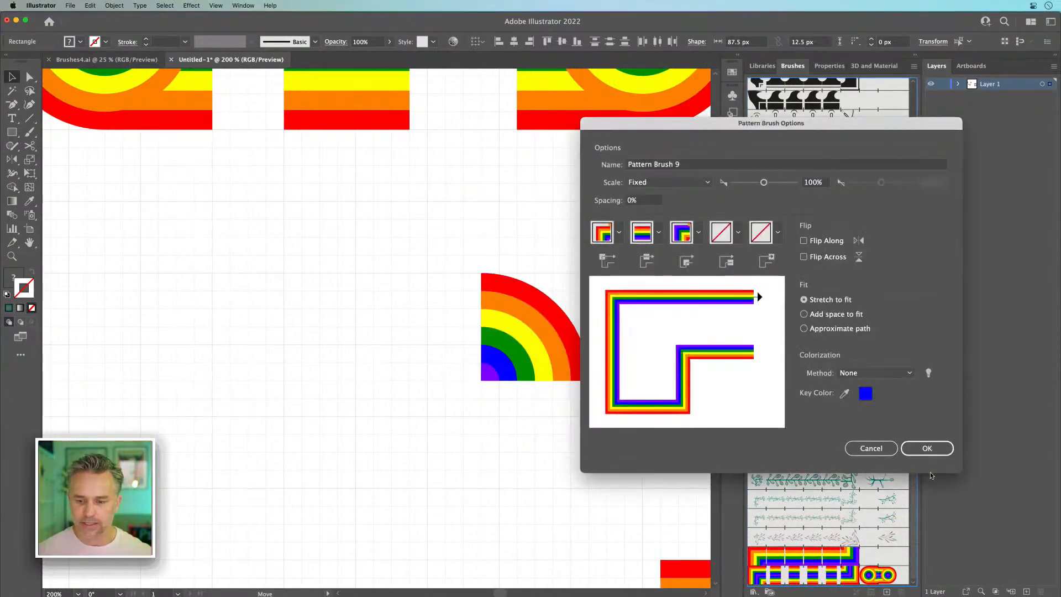
click(927, 448)
Step: Copy the rainbow quarter circle to the left of the straight stripes and mirror the copy horizontally
click(494, 299)
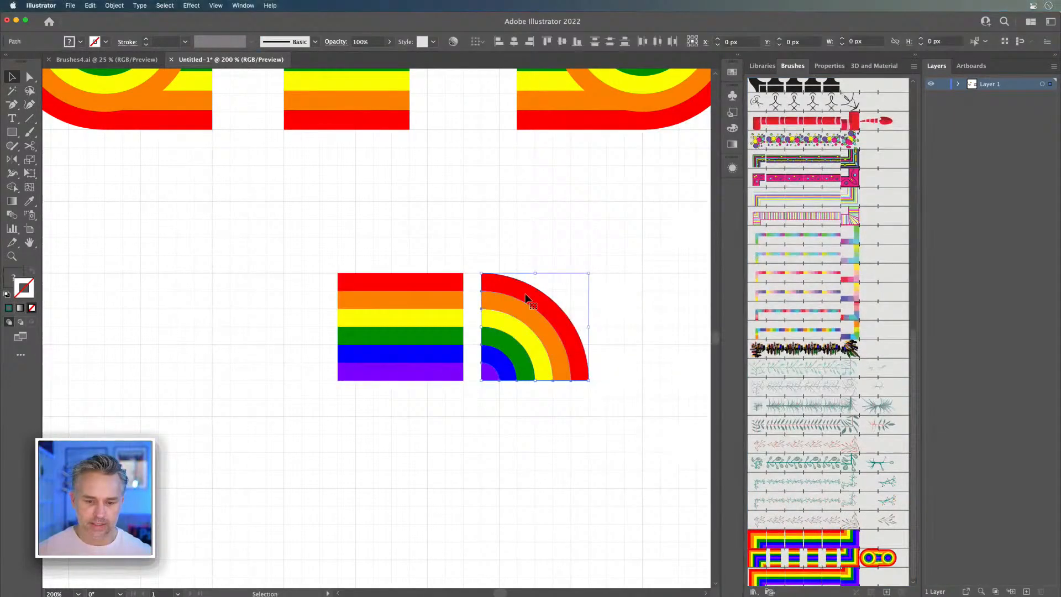
drag(519, 301, 189, 306)
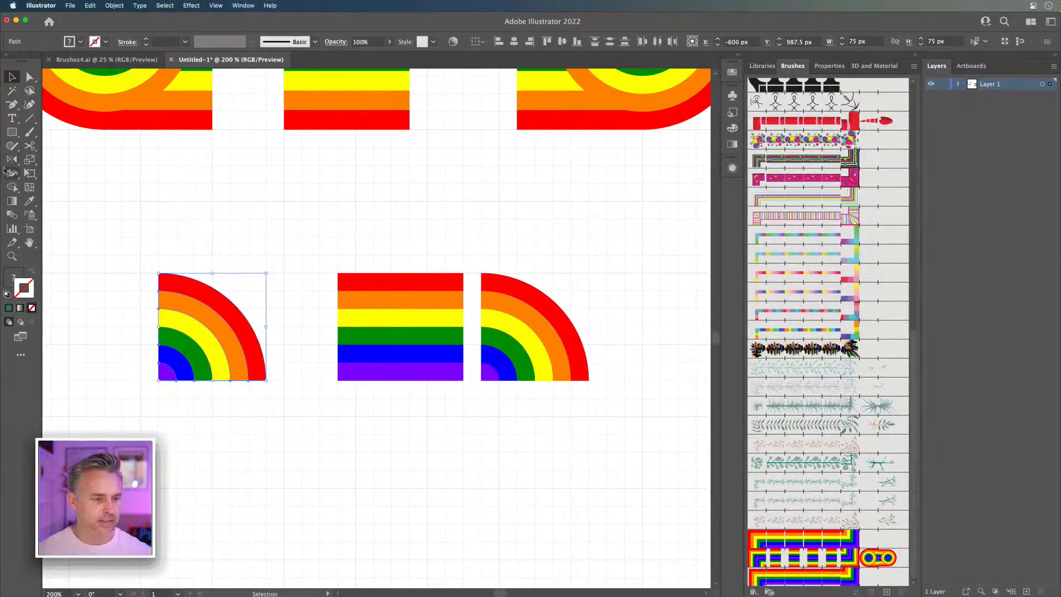
double_click(11, 159)
key(Return)
click(12, 78)
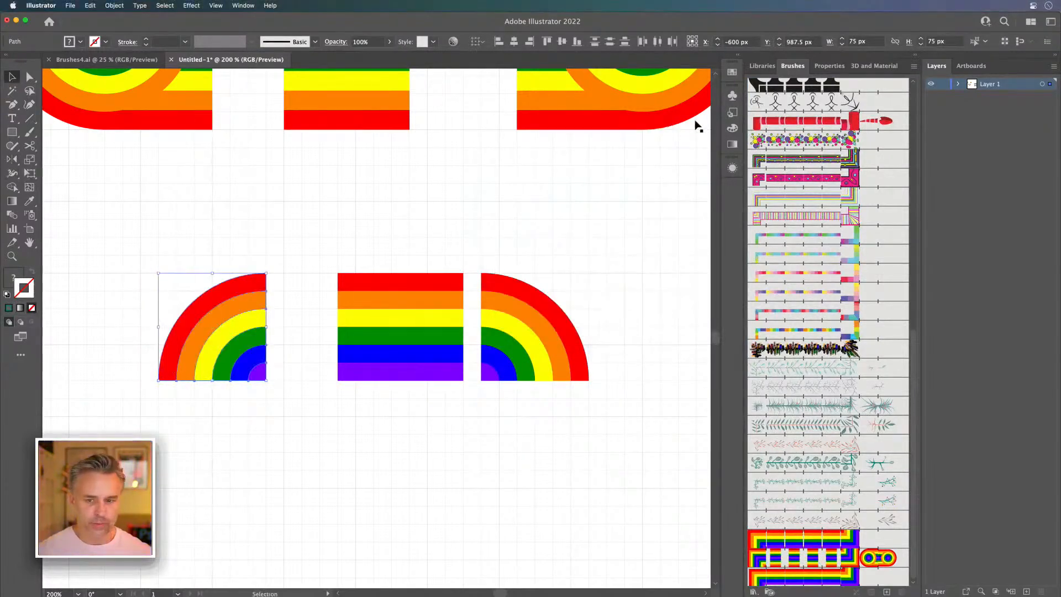
Step: Save the mirrored quarter circle as a pattern swatch named 1111
click(736, 57)
drag(202, 307, 687, 301)
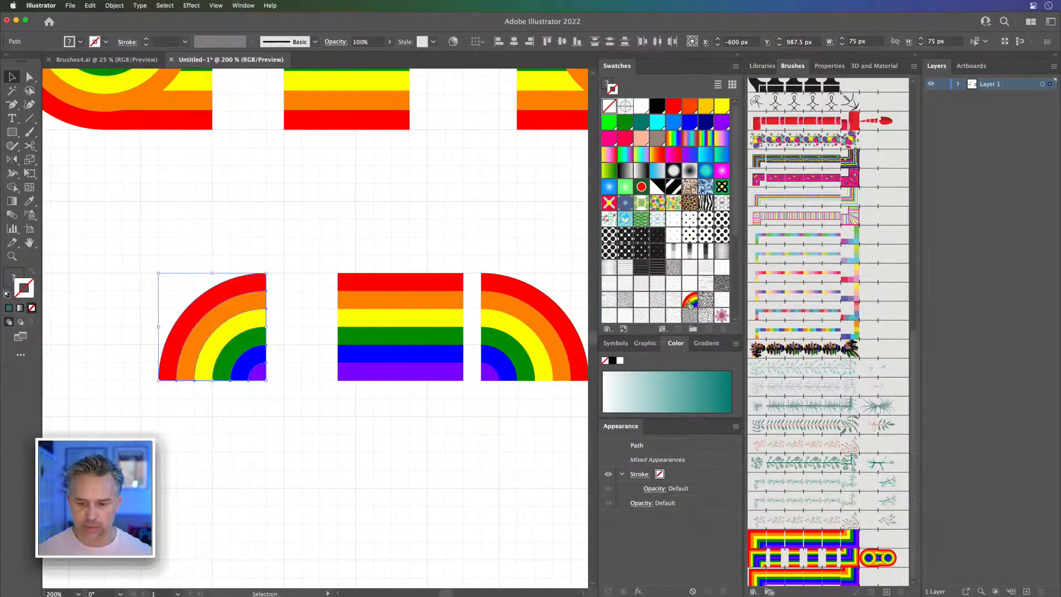
double_click(690, 301)
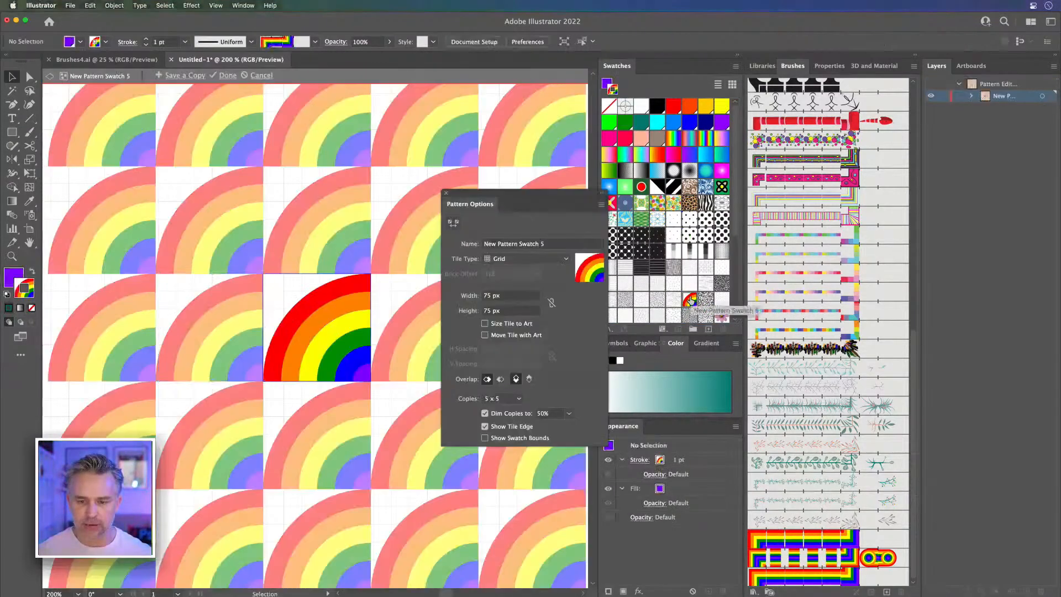
click(558, 244)
key(super+a)
text(1)
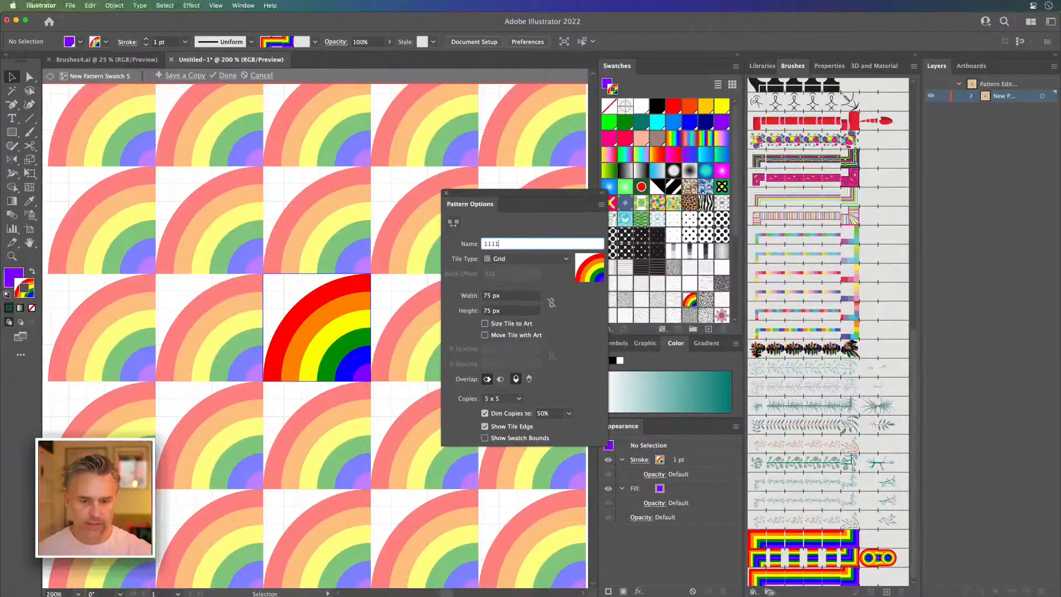
key(Return)
click(182, 76)
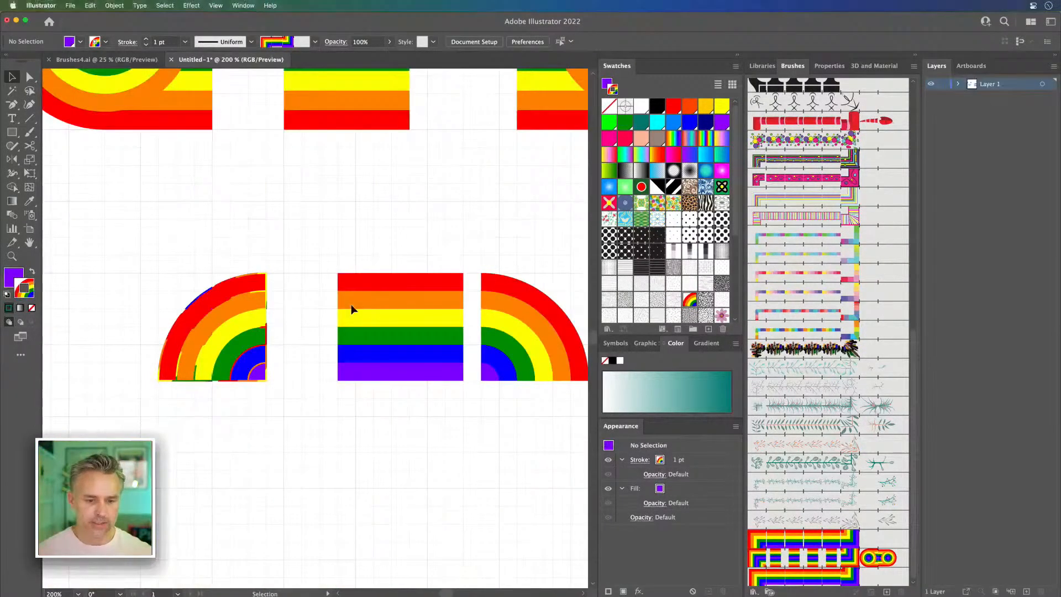
Step: Save the original quarter circle, right of the stripes, as a pattern swatch named 2222
scroll(490, 245, right, 5)
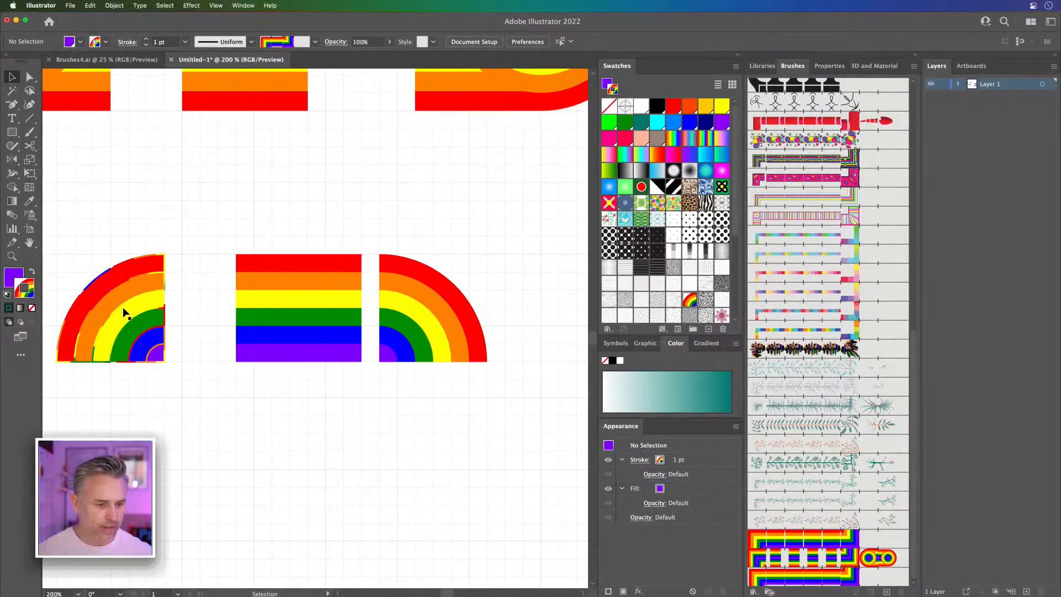
drag(380, 275, 676, 298)
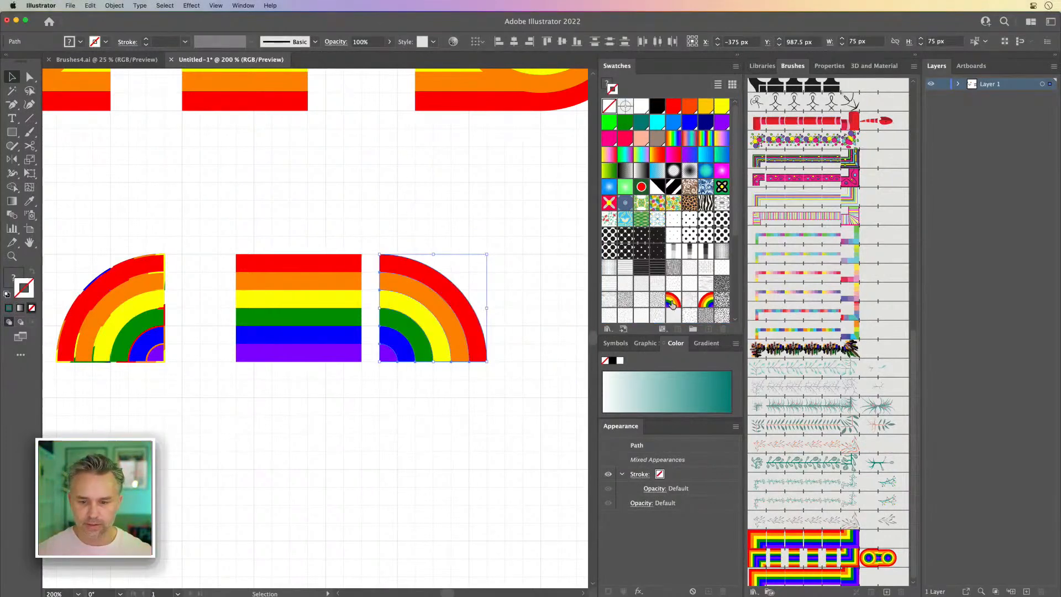
double_click(702, 307)
click(554, 243)
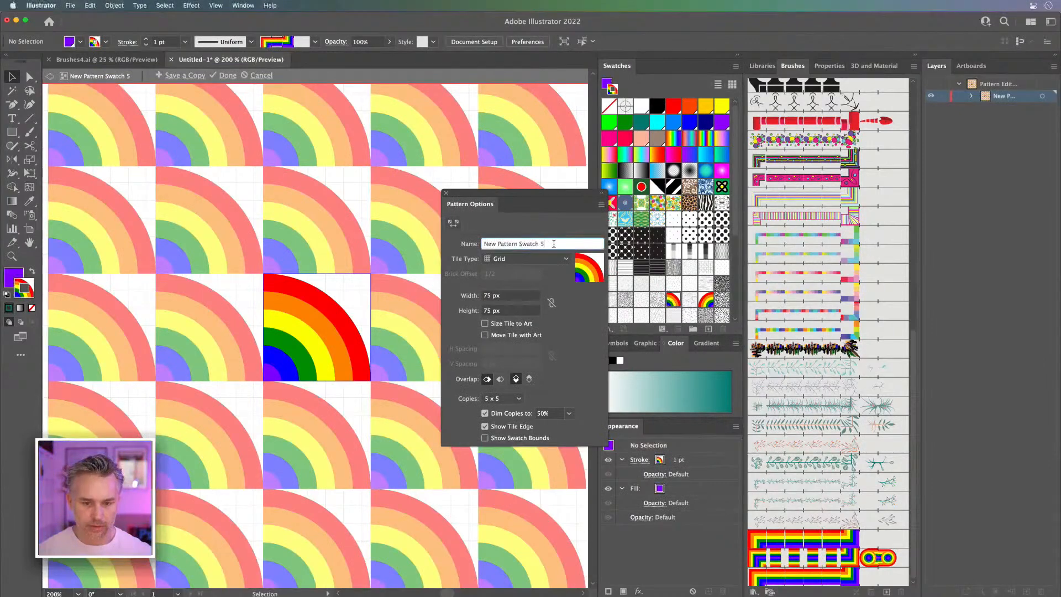
text(2222)
key(Return)
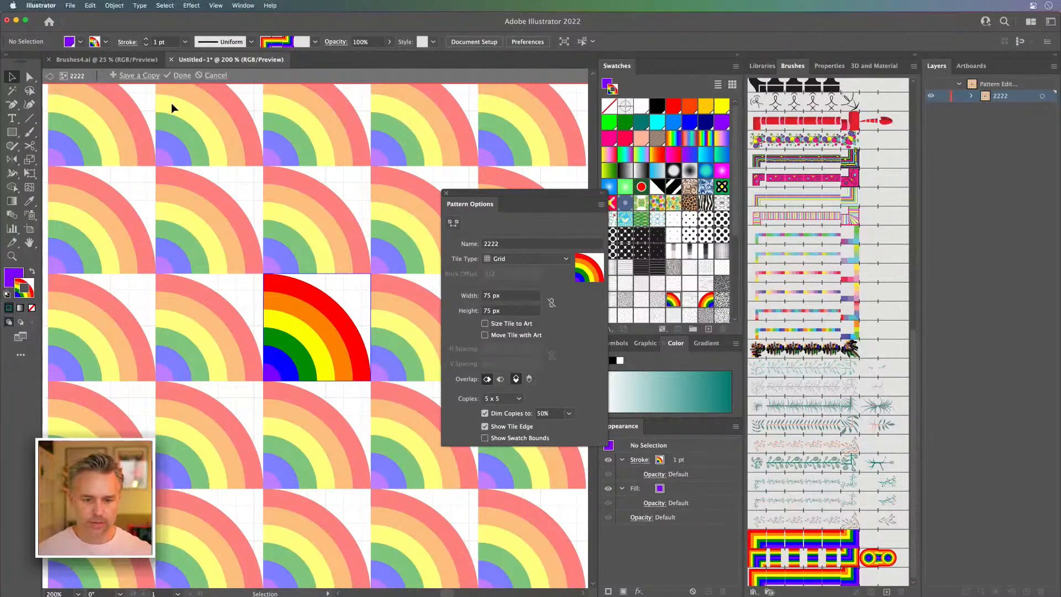
click(178, 75)
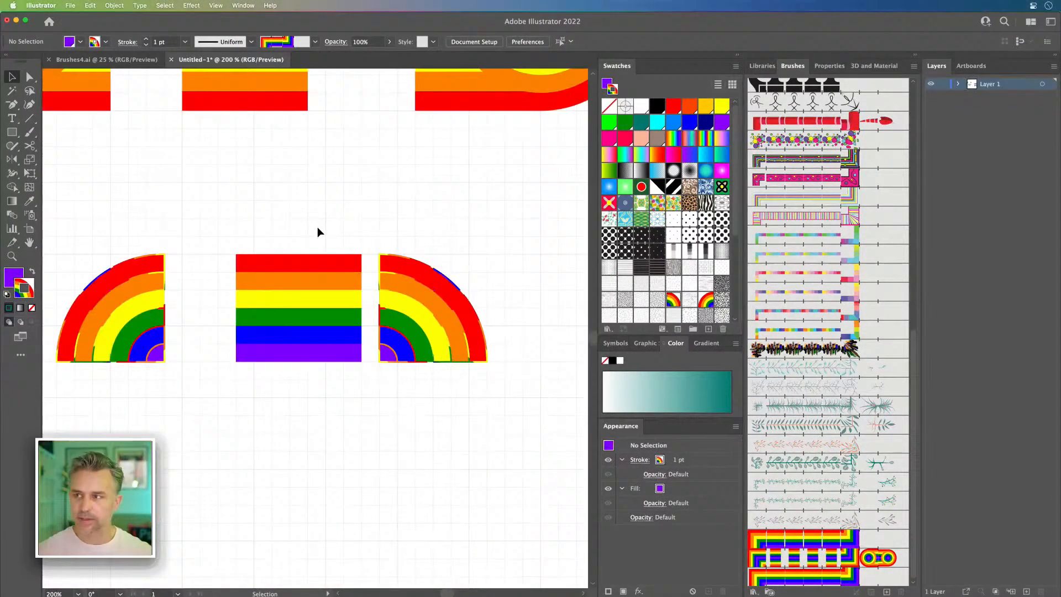
Step: Apply the new striped rainbow brush to the lower "LOVE" lettering and open the brush's options
key(super+minus)
key(super+minus)
key(super+minus)
key(super+minus)
drag(297, 281, 71, 420)
drag(462, 324, 308, 164)
drag(414, 376, 415, 377)
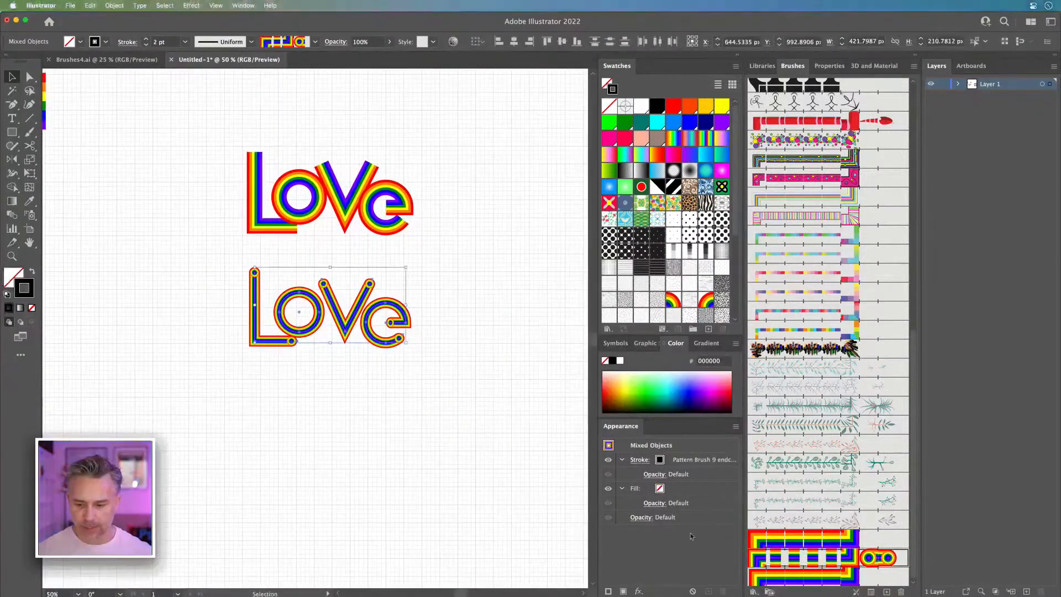
double_click(782, 576)
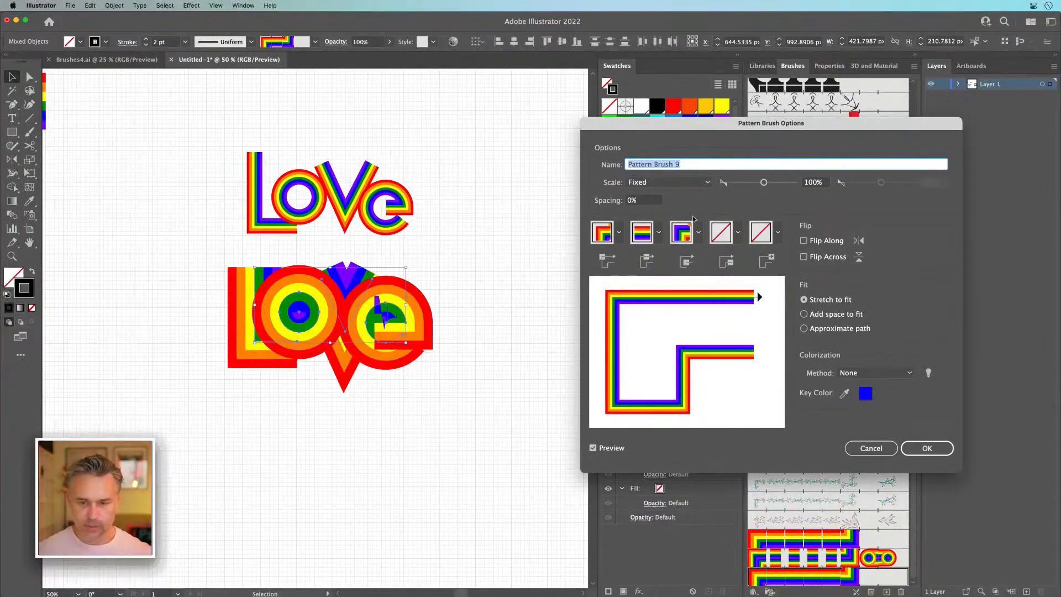
Step: Set the brush's start tile to the mirrored quarter-circle swatch 1111
click(740, 233)
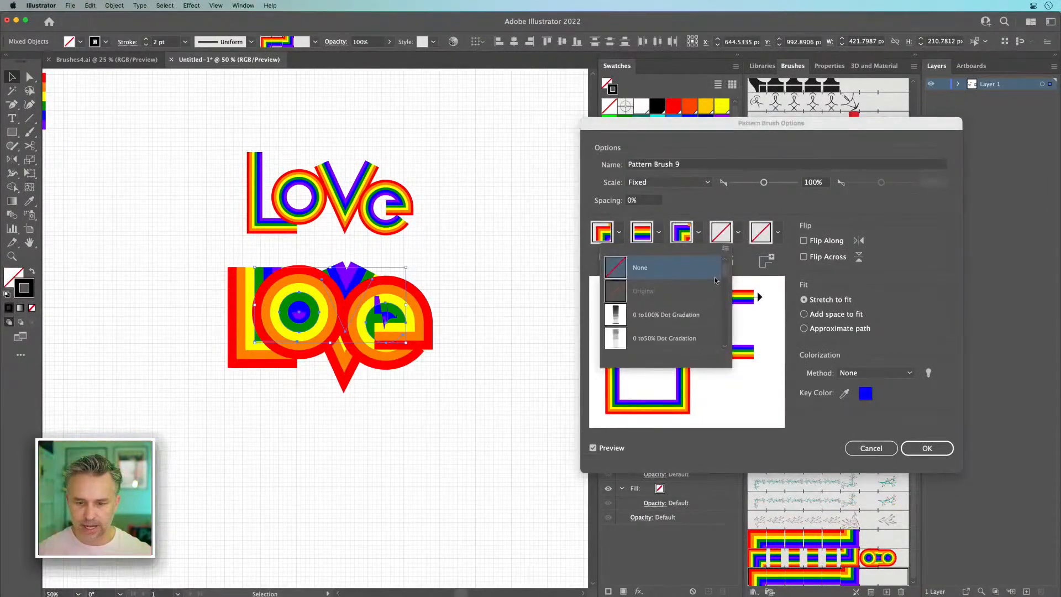
scroll(723, 270, down, 5)
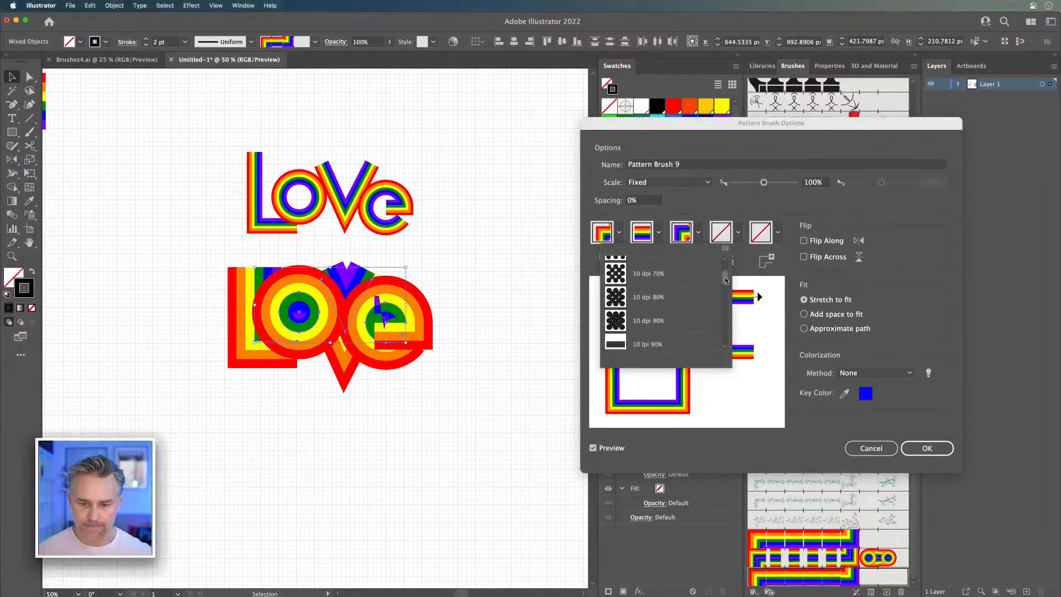
click(666, 299)
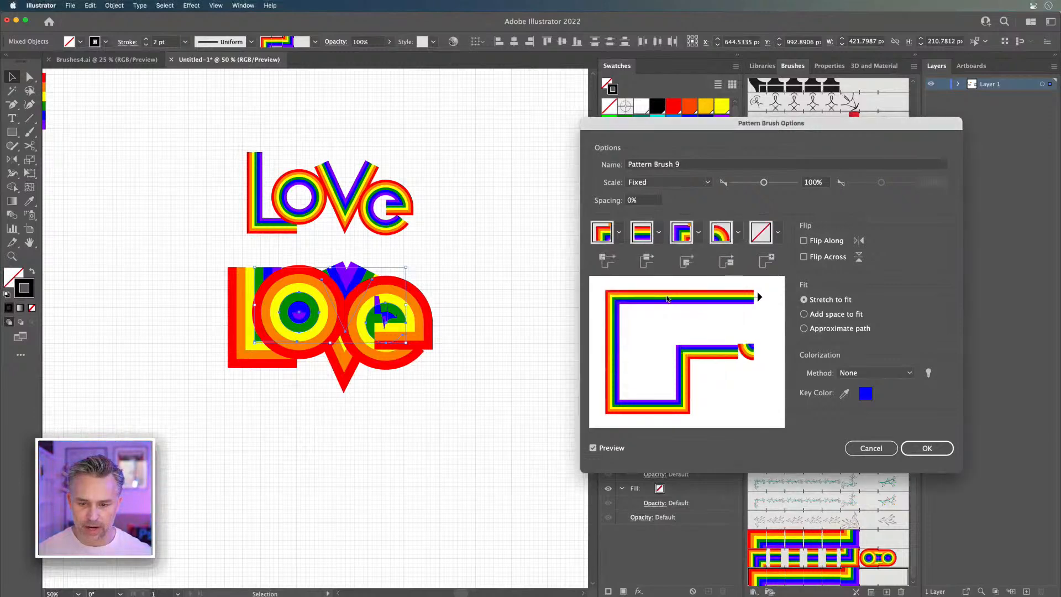
click(731, 240)
scroll(682, 280, up, 3)
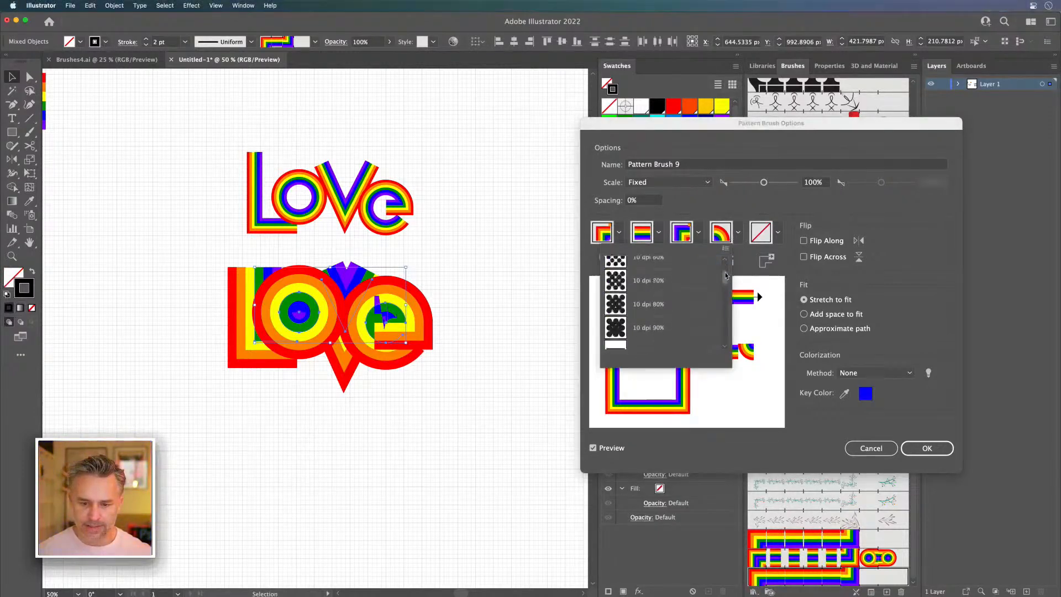
click(679, 288)
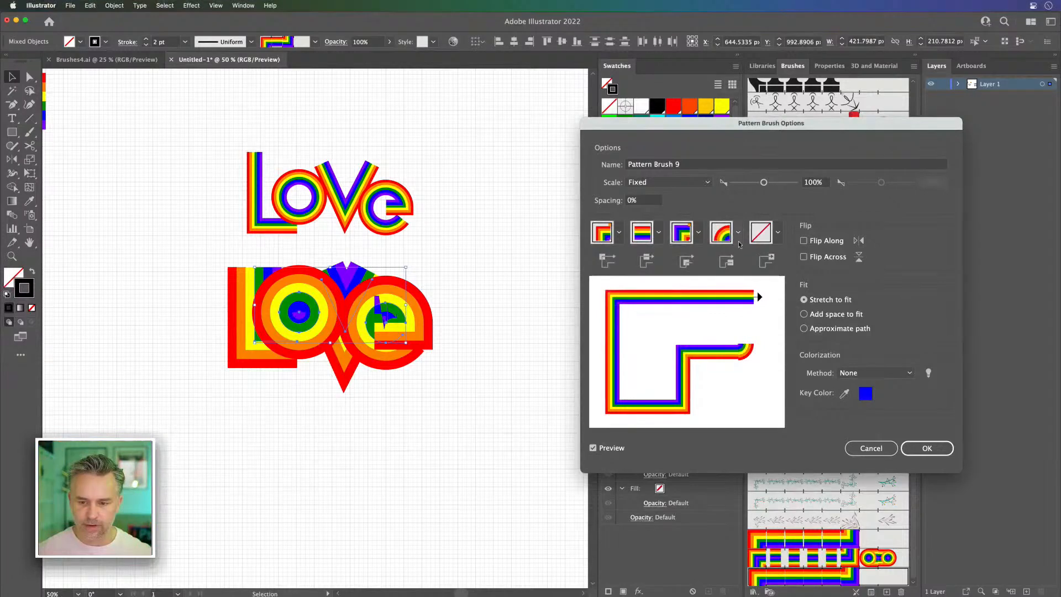
Step: Set the brush's end tile to the quarter-circle swatch 2222
click(778, 233)
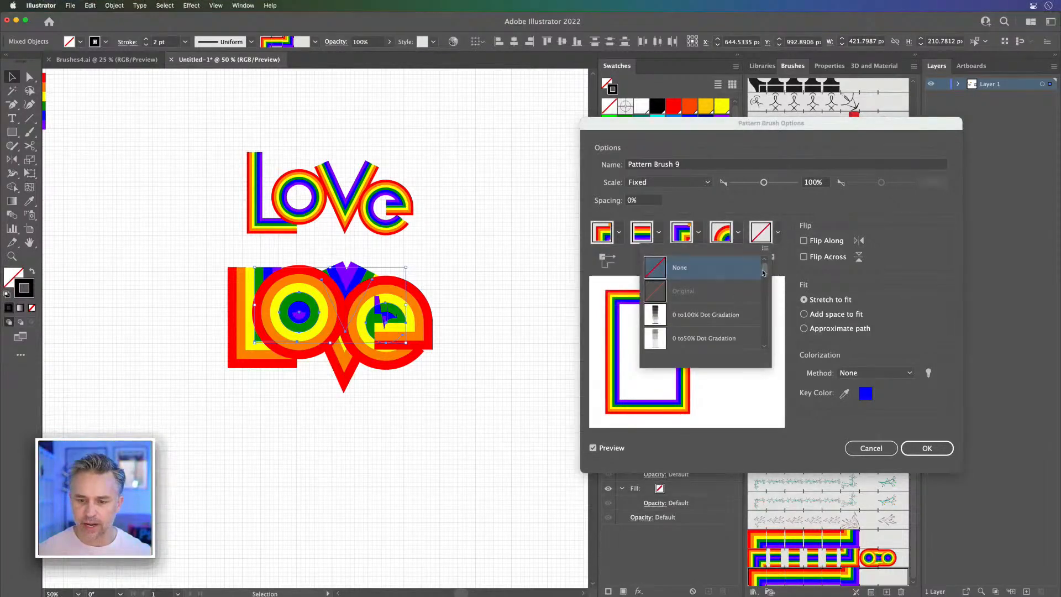
scroll(764, 272, down, 5)
click(696, 318)
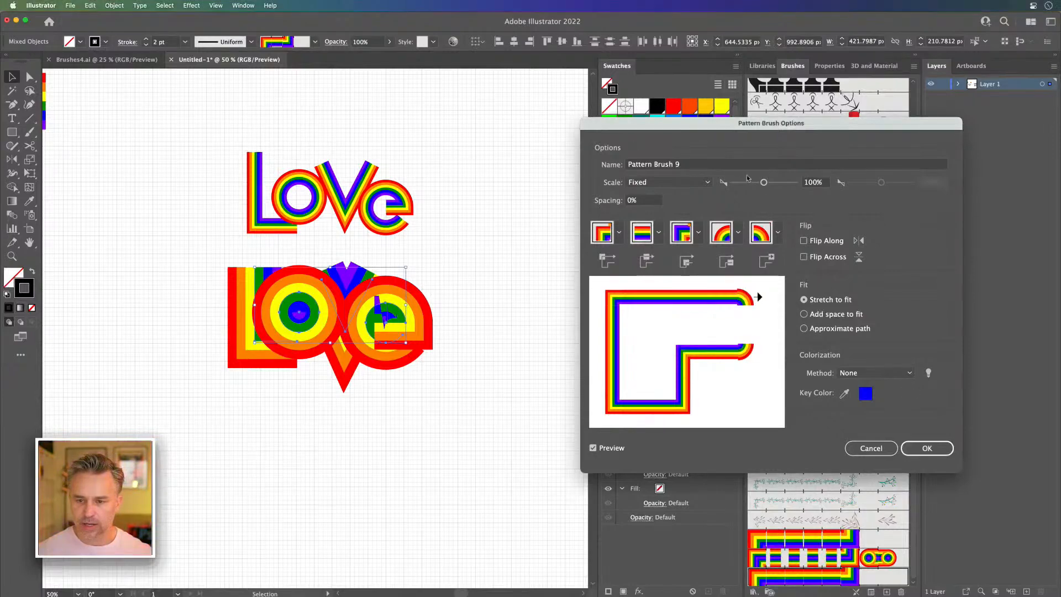
Step: Reduce the pattern brush's scale and apply the brush changes to the existing strokes
click(815, 182)
key(Return)
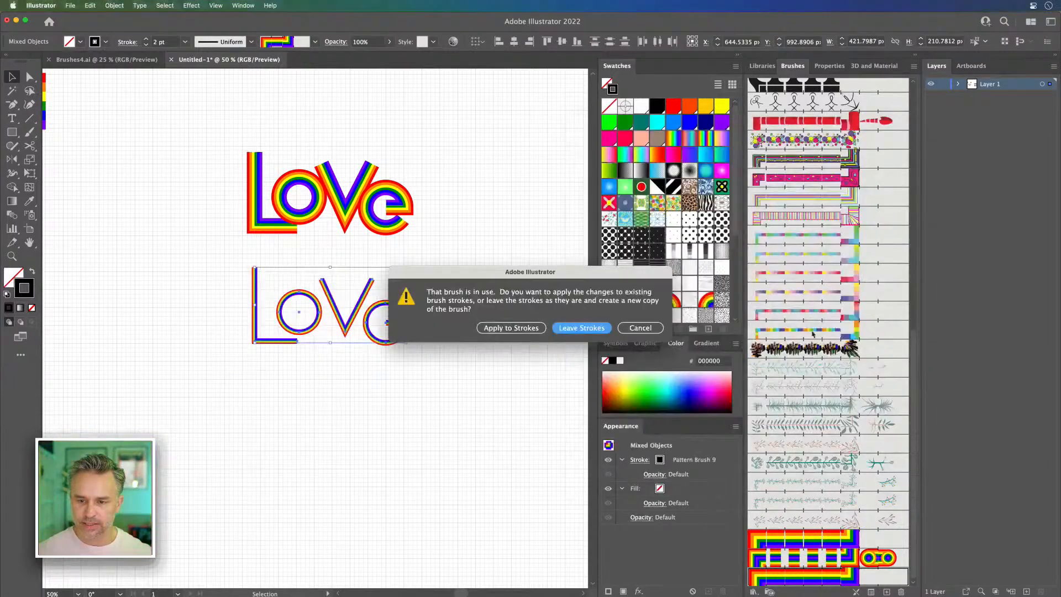
click(514, 330)
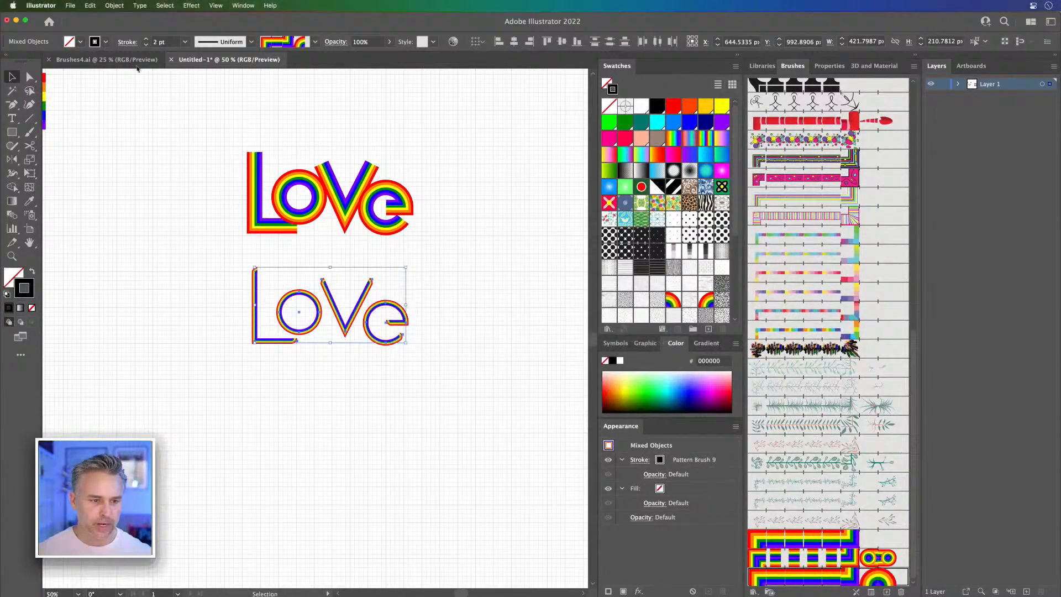
Step: Increase the lower "LOVE" lettering's stroke weight to 5 pt and examine its rounded stroke ends up close
click(144, 39)
click(144, 39)
click(145, 39)
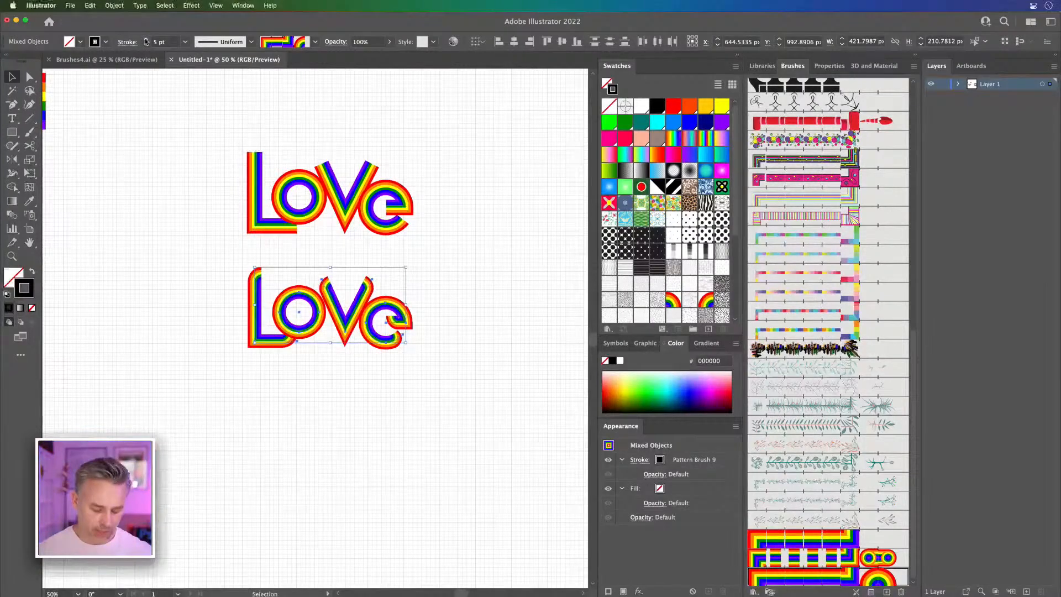
key(super+equal)
key(super+equal)
key(super+equal)
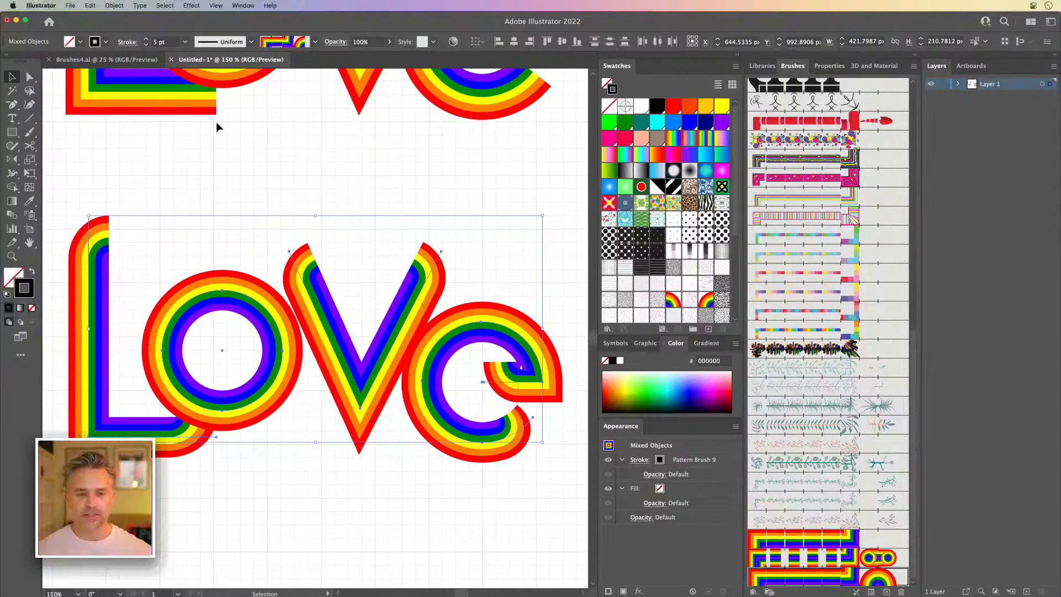
Step: Switch to the Brushes4.ai document and enlarge the visible canvas to examine the finished rainbow artwork
click(129, 59)
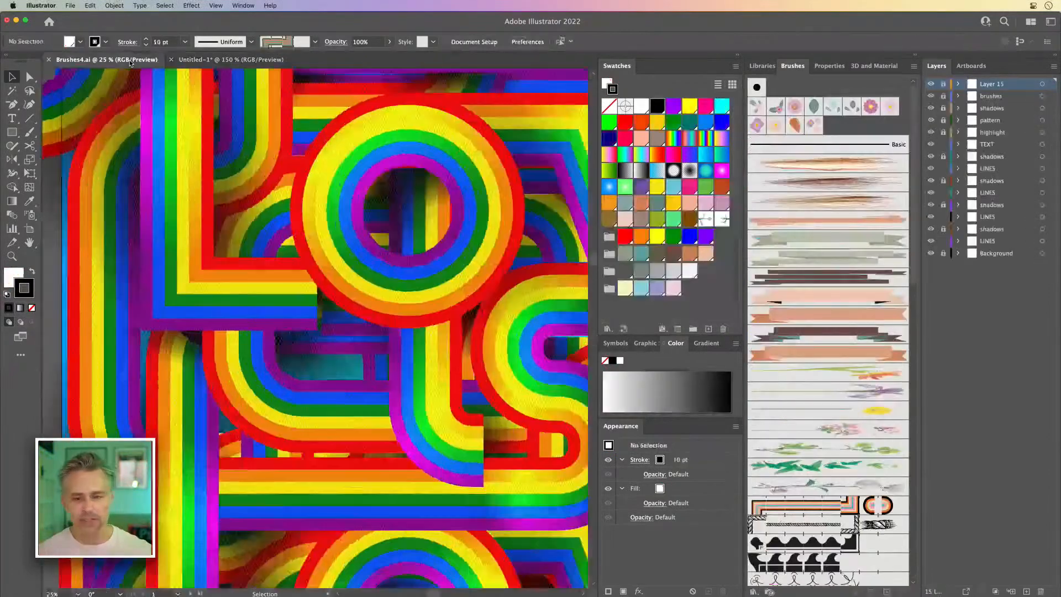
click(739, 55)
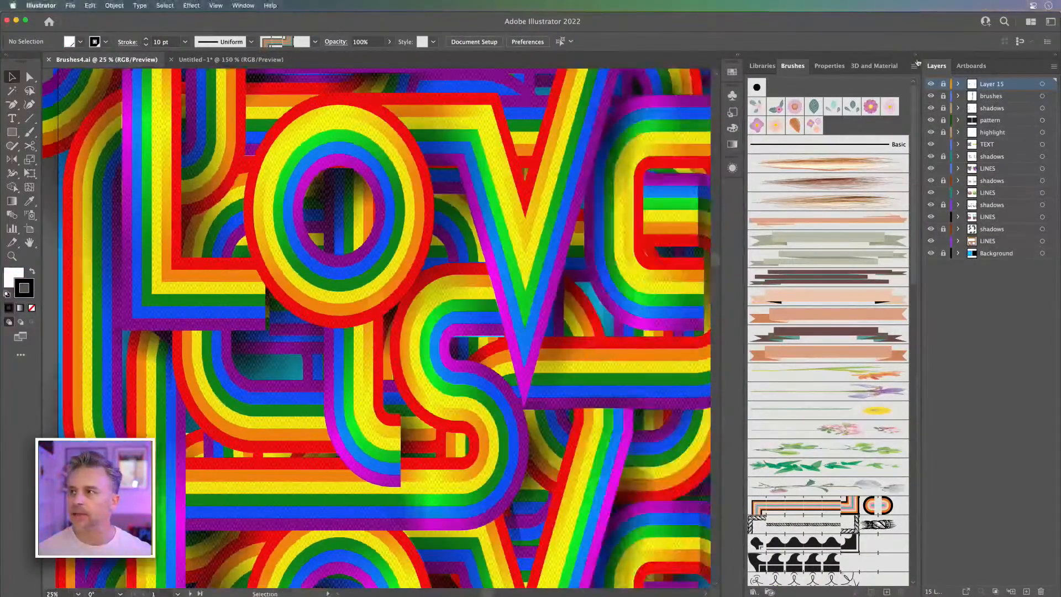
Step: Enlarge the visible canvas and examine the whole rainbow artwork, briefly switching to its outline view
click(916, 57)
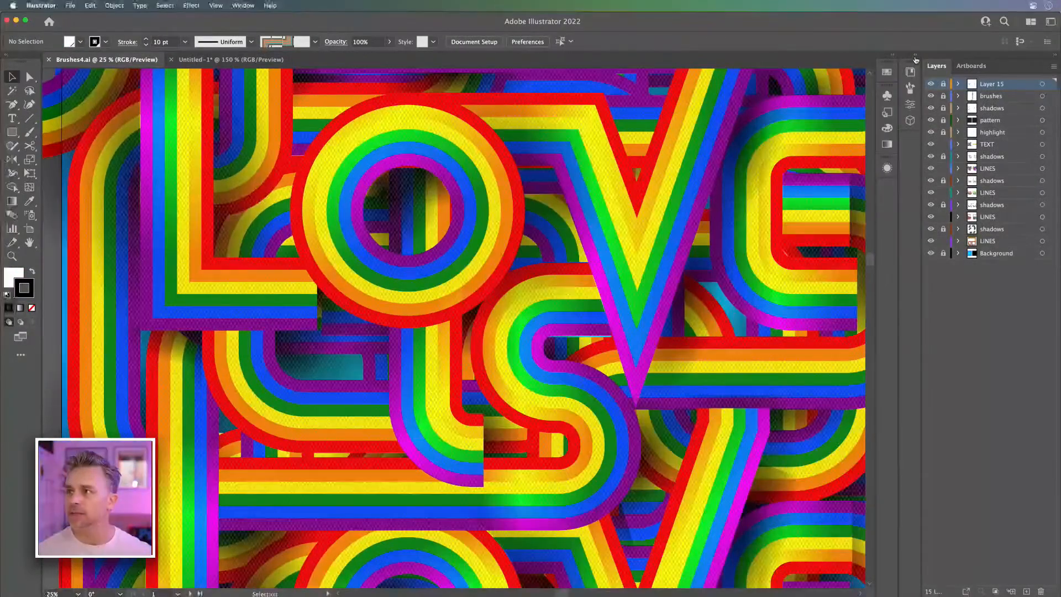
key(super+minus)
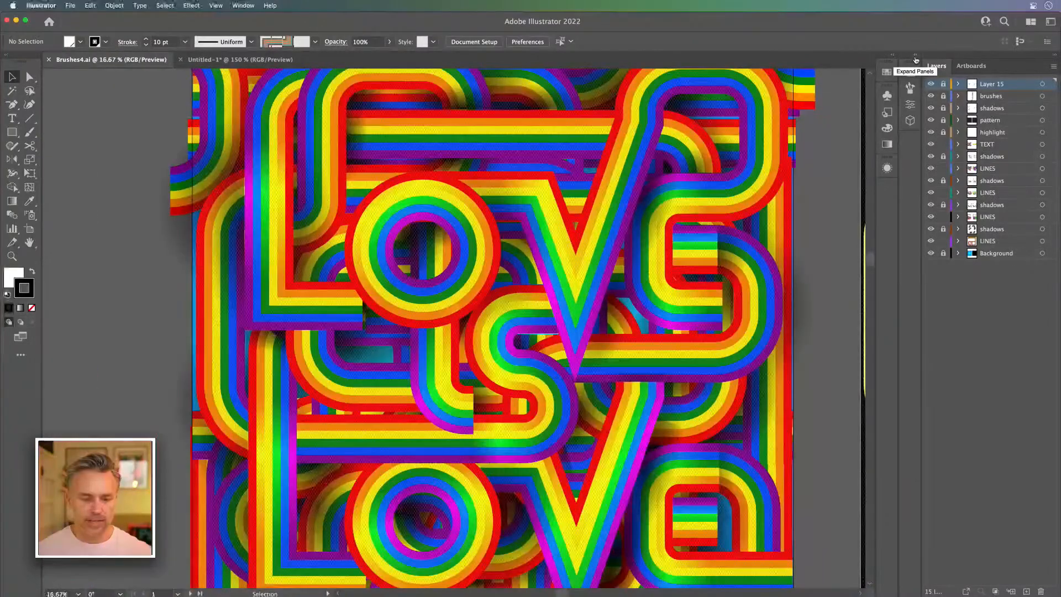
key(super+minus)
mouse_move(213, 442)
mouse_down()
mouse_move(400, 268)
mouse_move(166, 423)
mouse_up()
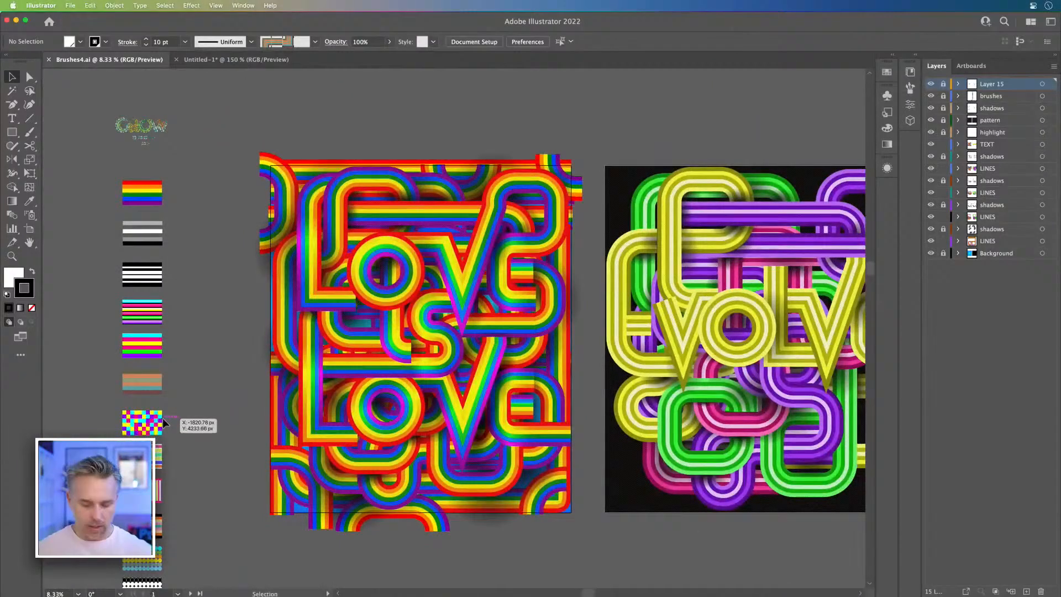
key(super+plus)
key(super+y)
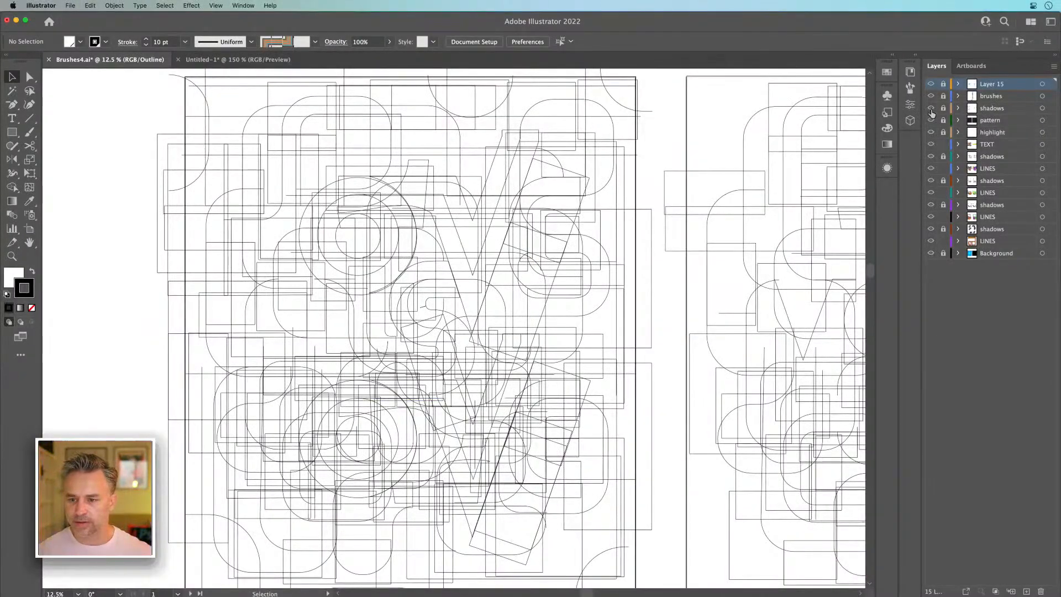
key(super+y)
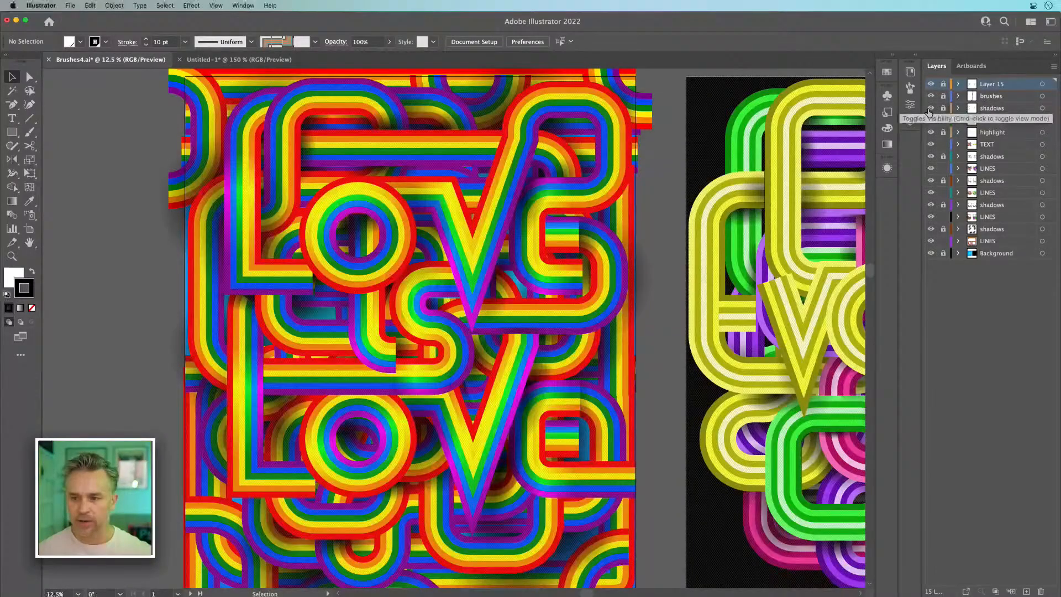
Step: Hide the pattern and highlight layers and all of the shadows layers, leaving the TEXT and LINES artwork shown
click(931, 121)
click(932, 132)
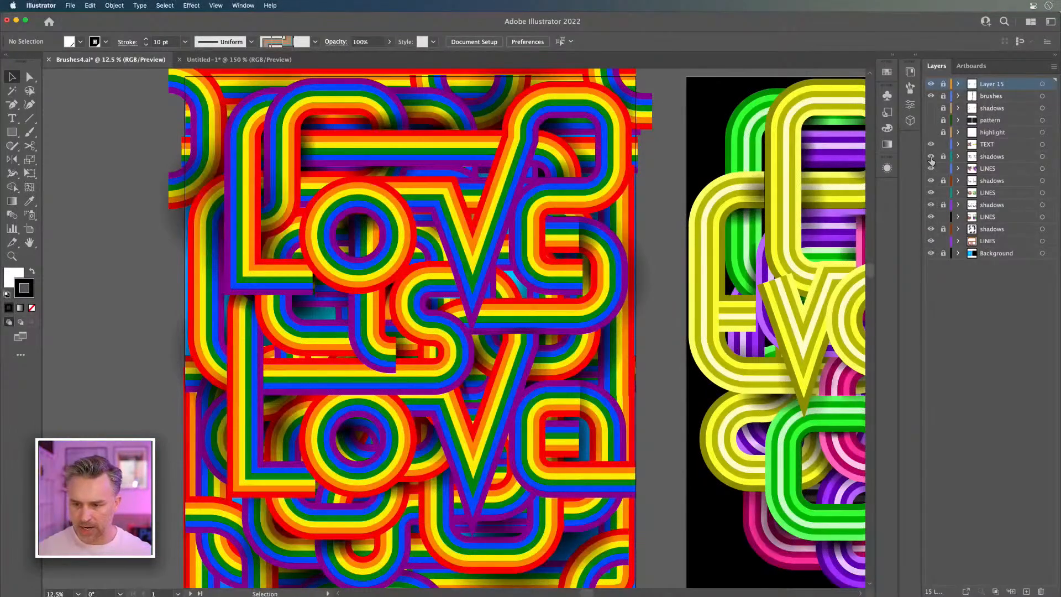
click(932, 157)
click(931, 181)
click(931, 205)
click(931, 230)
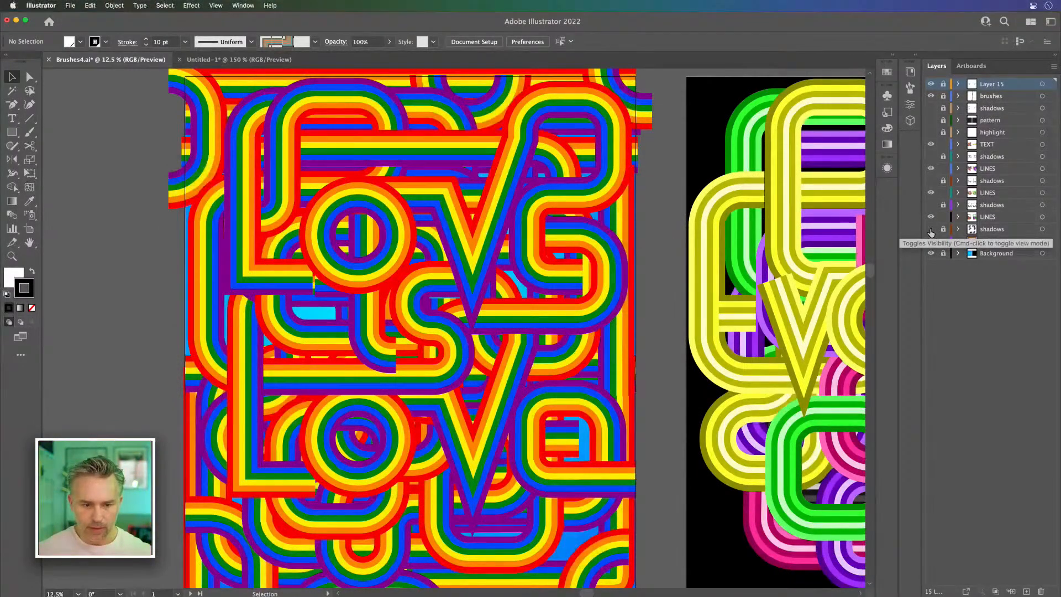
Step: Duplicate the upper O ring onto the empty canvas beside the stripe swatches and select the S-shaped path in the artwork
click(324, 251)
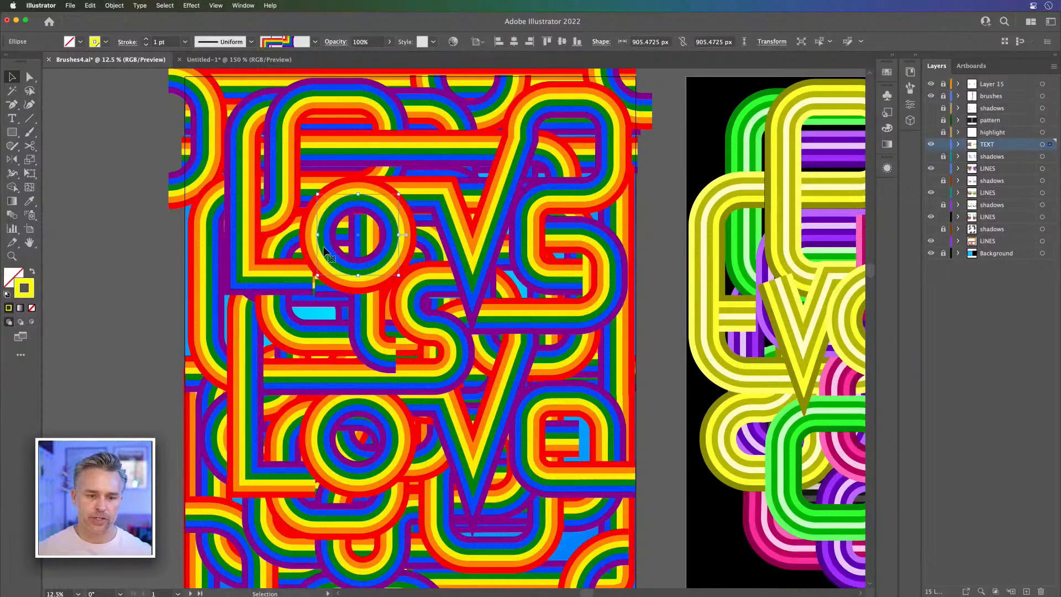
drag(325, 252, 243, 281)
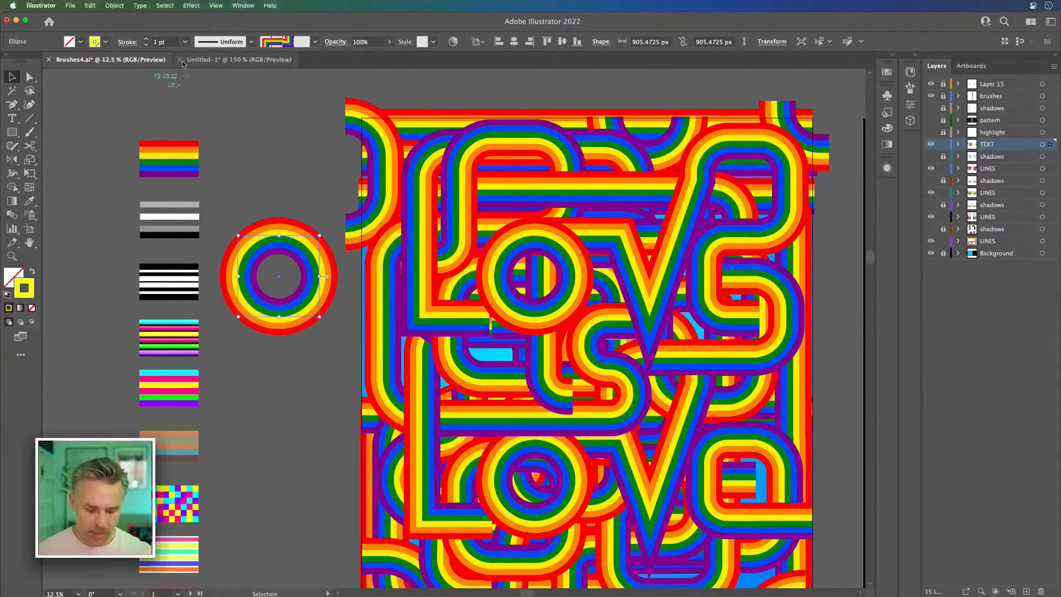
key(super+y)
key(super+y)
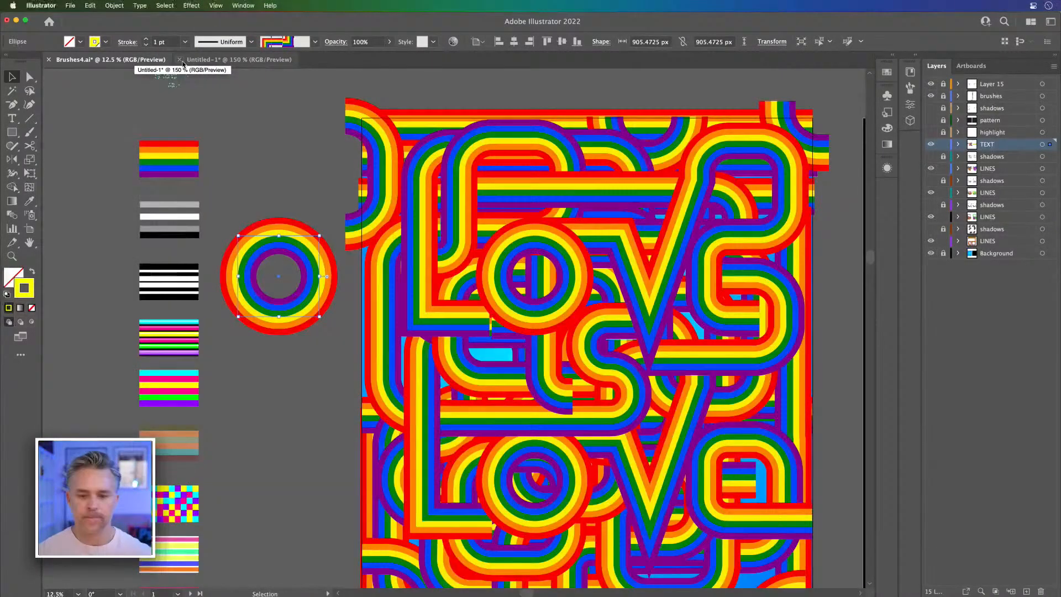
click(594, 326)
drag(595, 326, 444, 258)
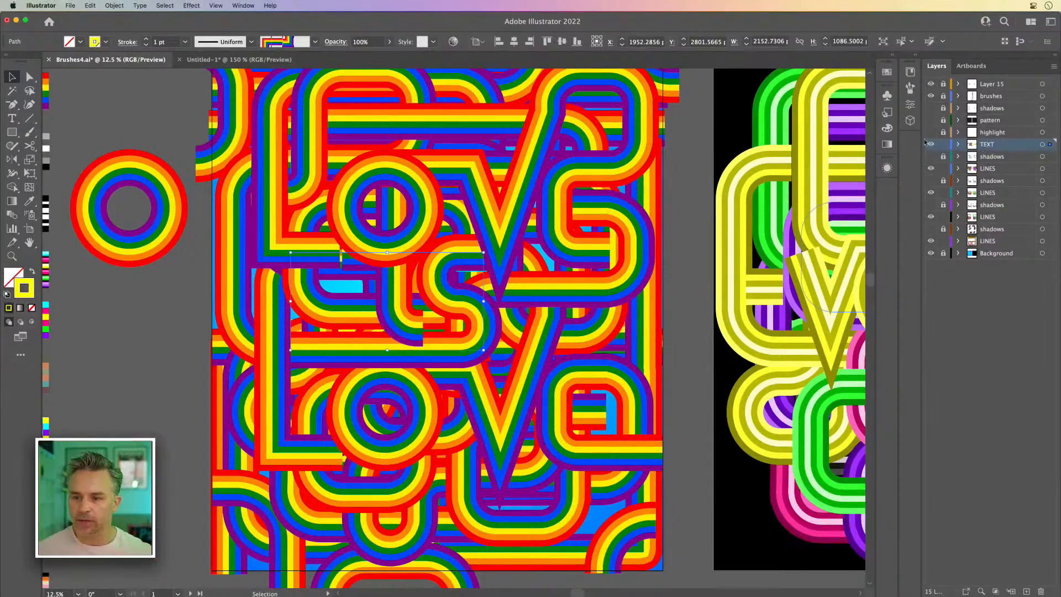
Step: Show the pattern and highlight layers again and examine their effect on the lettering up close
click(931, 121)
key(super+equal)
key(super+equal)
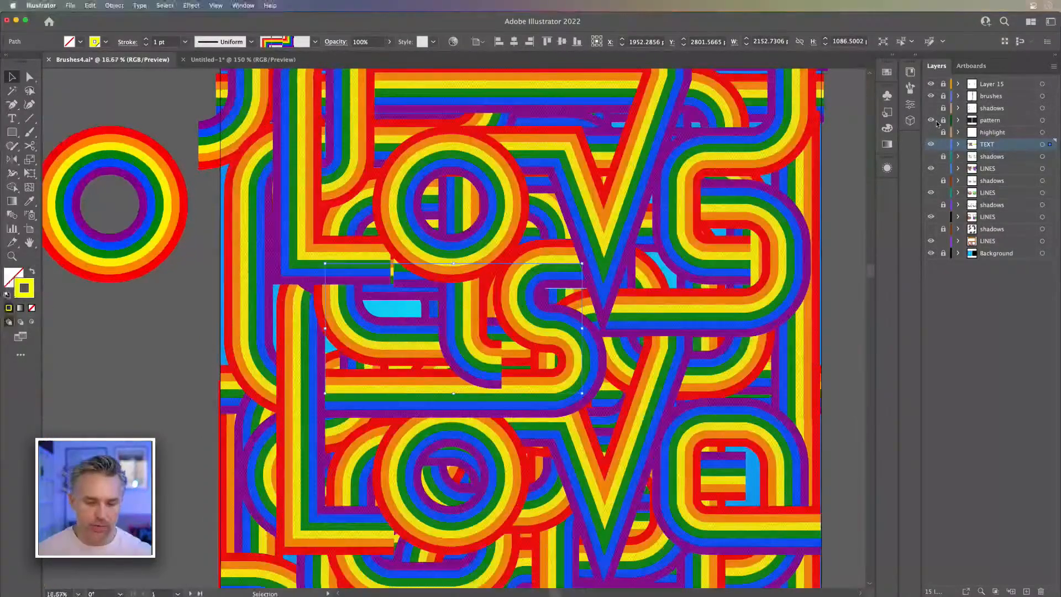
click(931, 133)
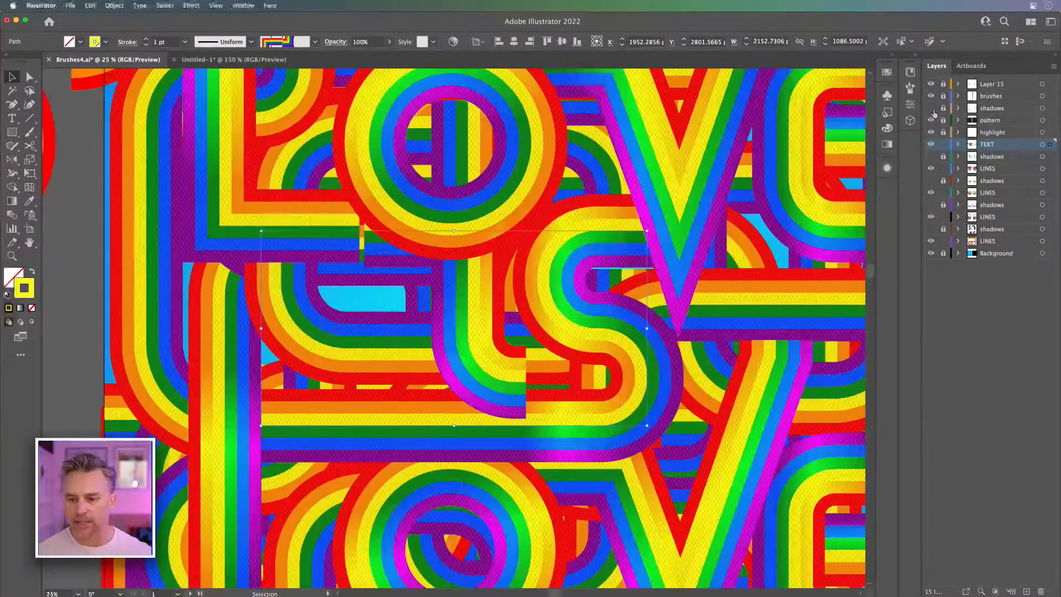
Step: Show and unlock the topmost shadows layer, and select one of its gradient shadow shapes near the V
click(931, 109)
click(1007, 108)
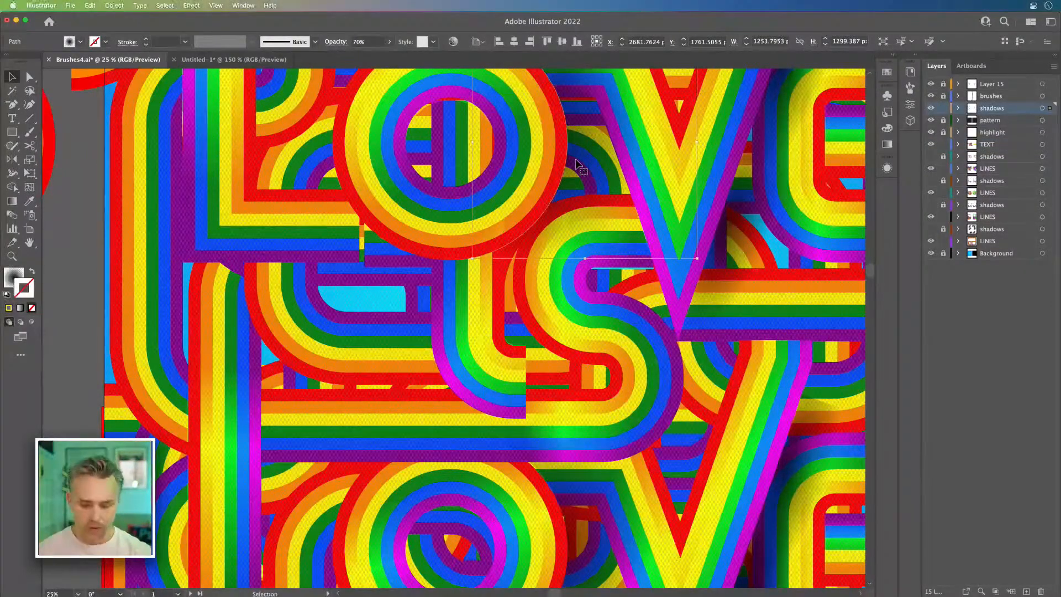
key(super+minus)
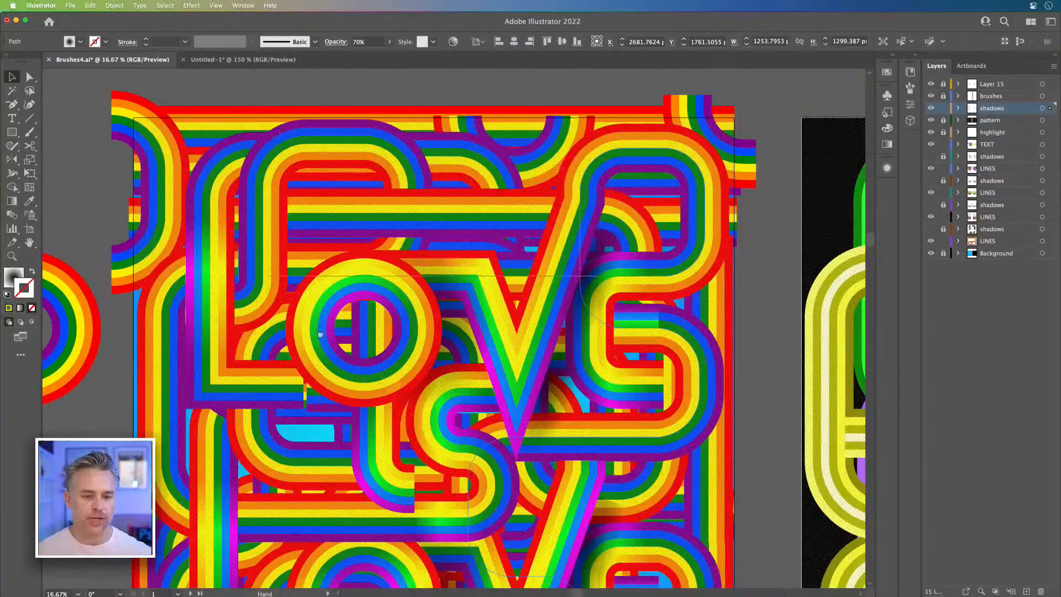